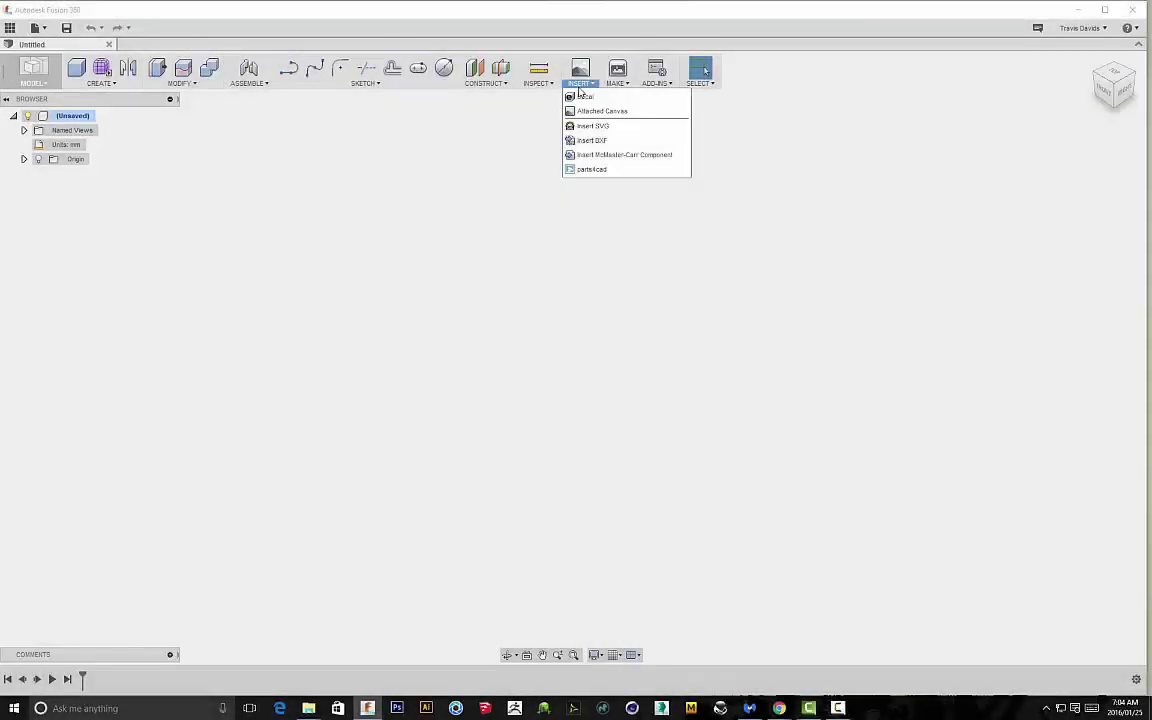
- Attach MAIN.png as a canvas on the YZ origin plane with 40 opacity and Display Through enabled
left_click(590, 111)
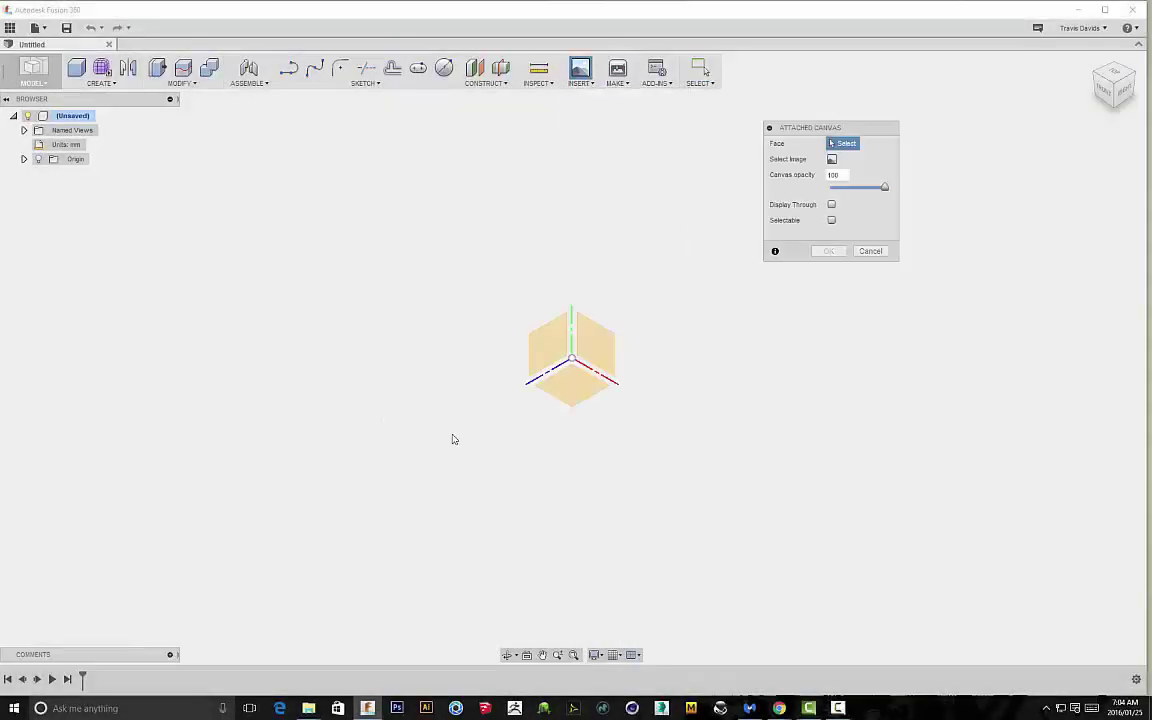
left_click(542, 355)
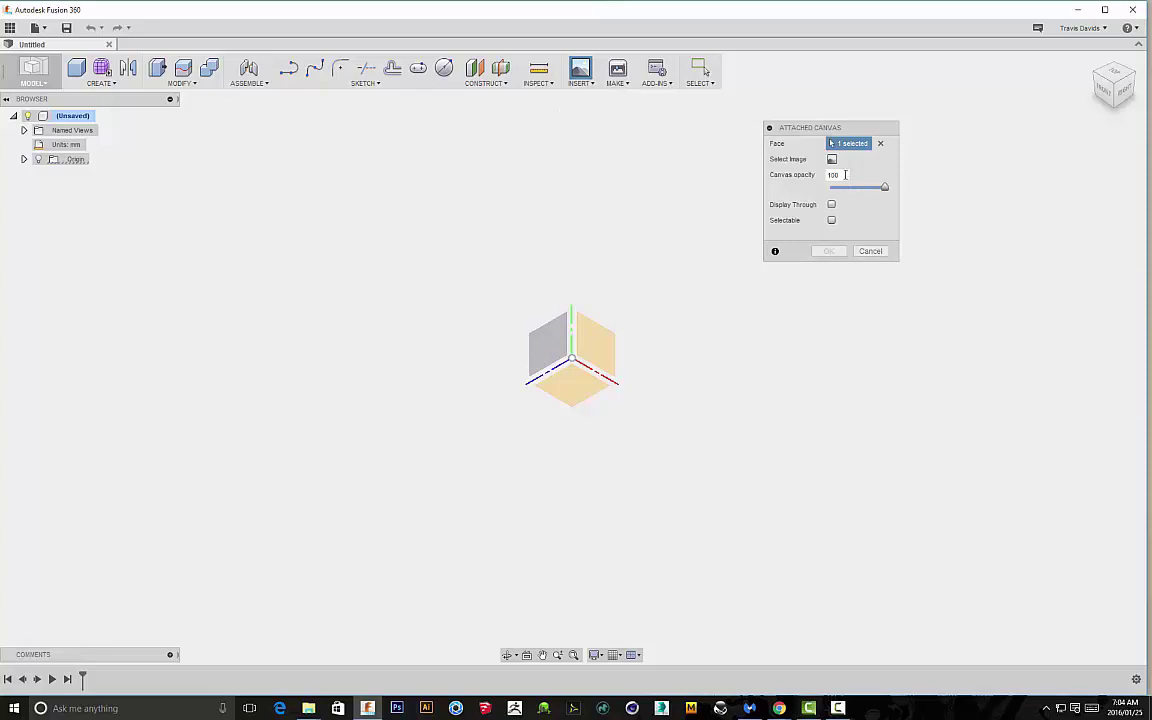
double_click(845, 174)
type("40")
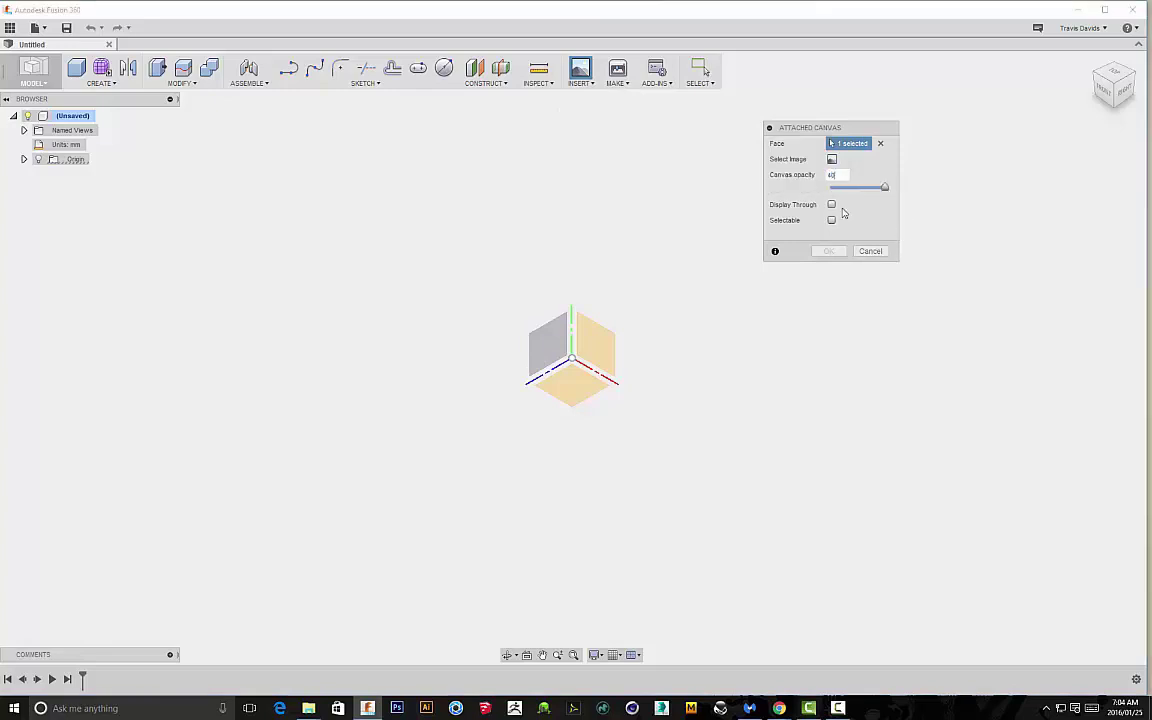
left_click(833, 160)
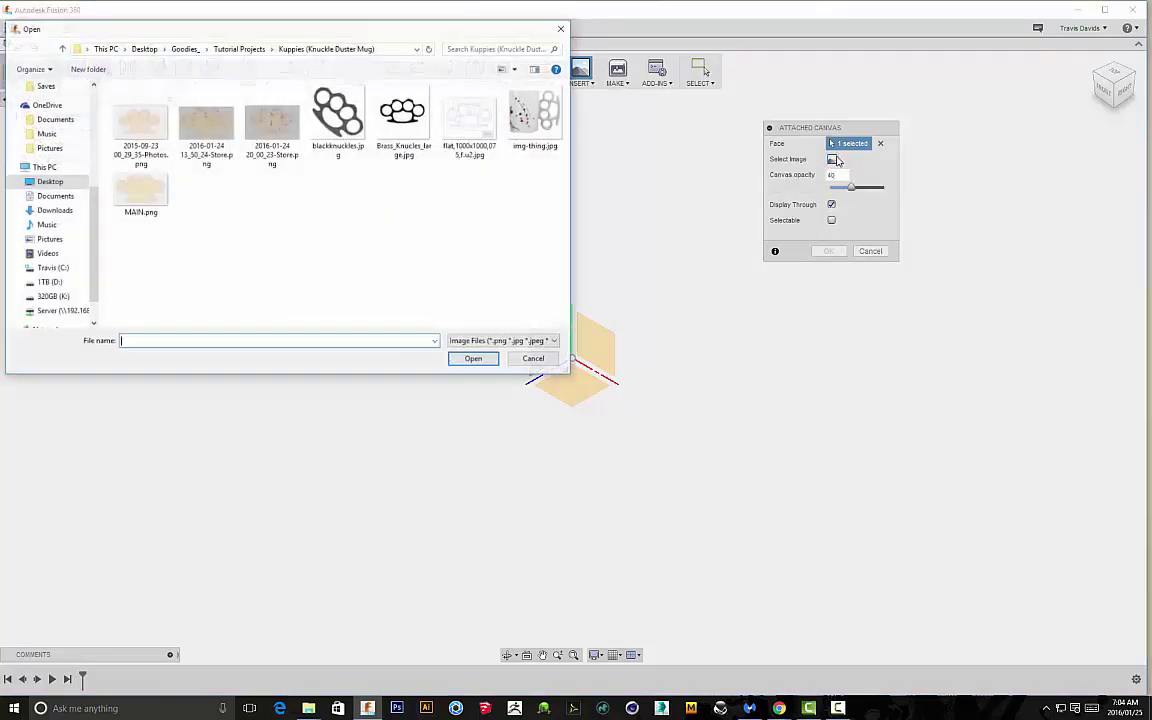
left_click(154, 202)
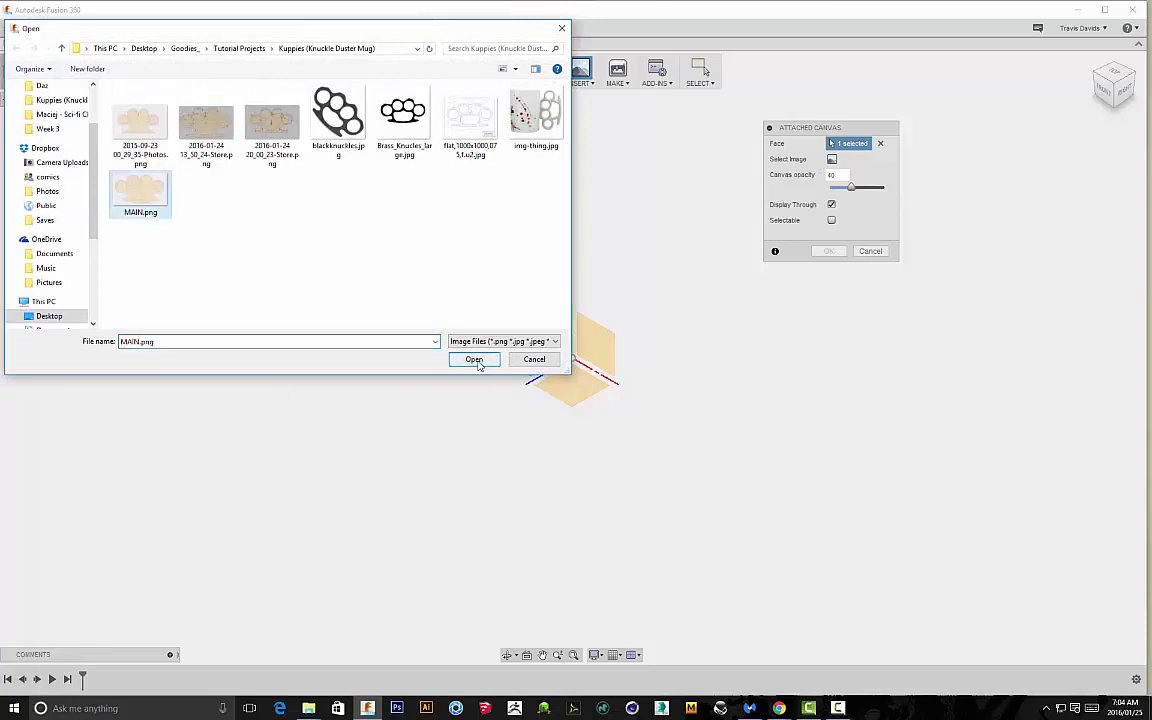
left_click(475, 360)
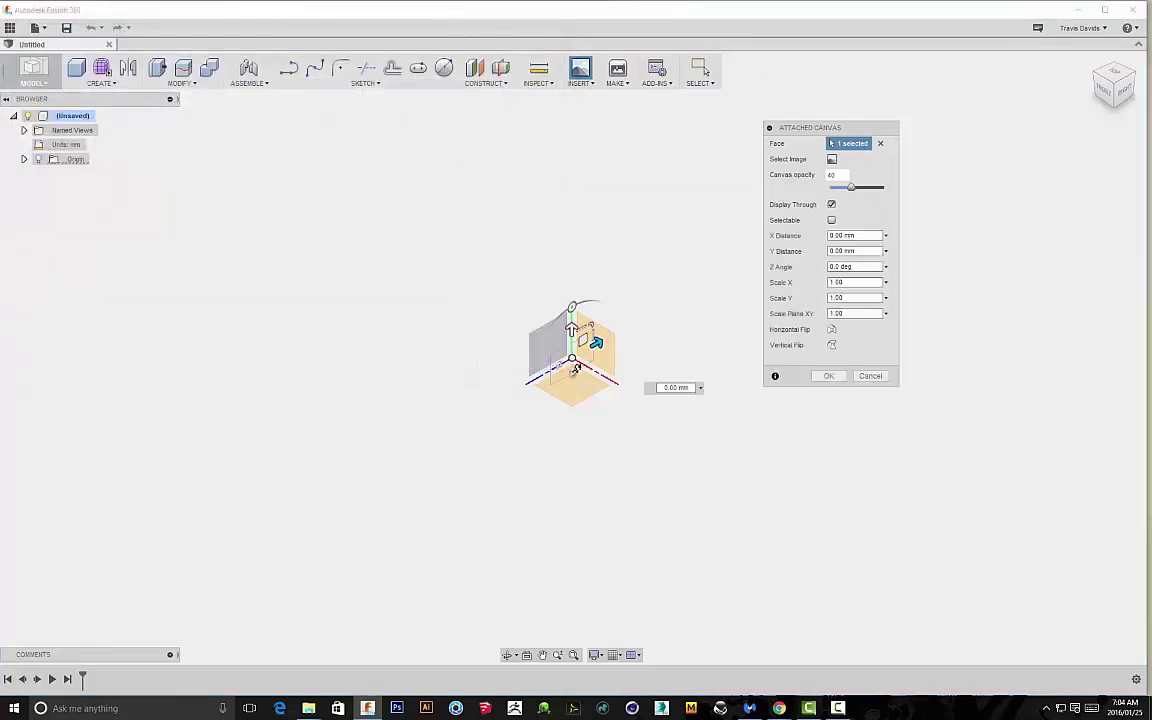
- Enlarge the canvas uniformly to a plane scale of about 4.07 in the Right view and confirm it
left_click(1125, 95)
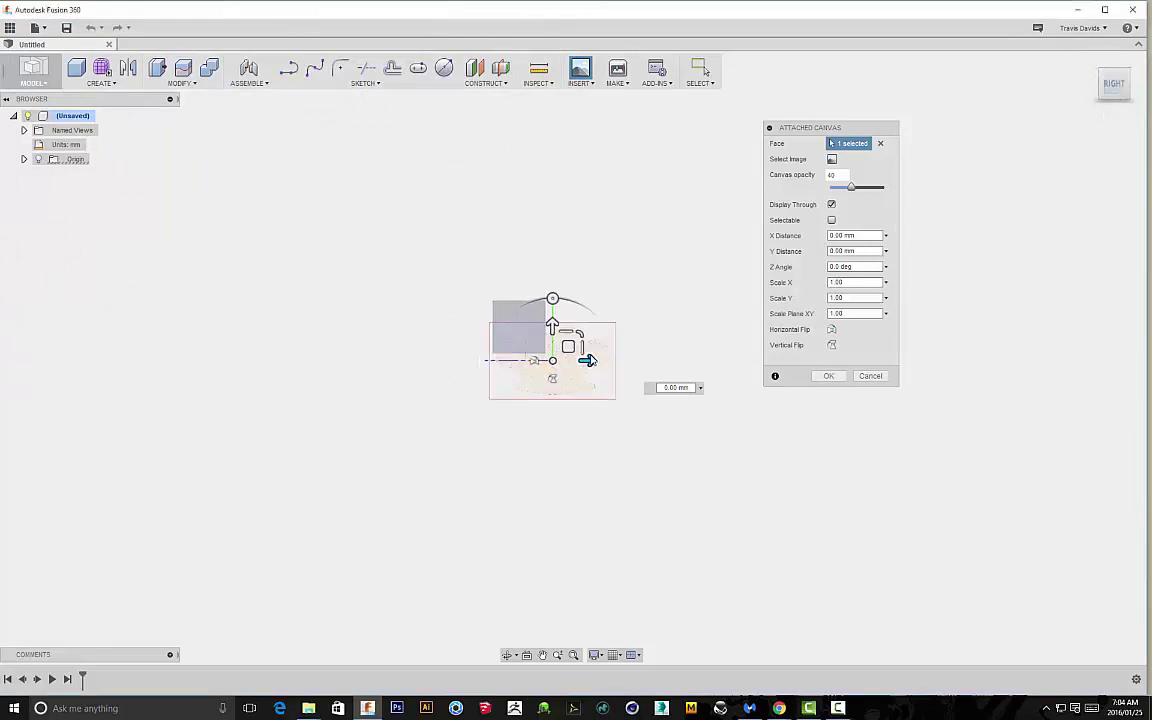
left_click_drag(581, 333, 720, 396)
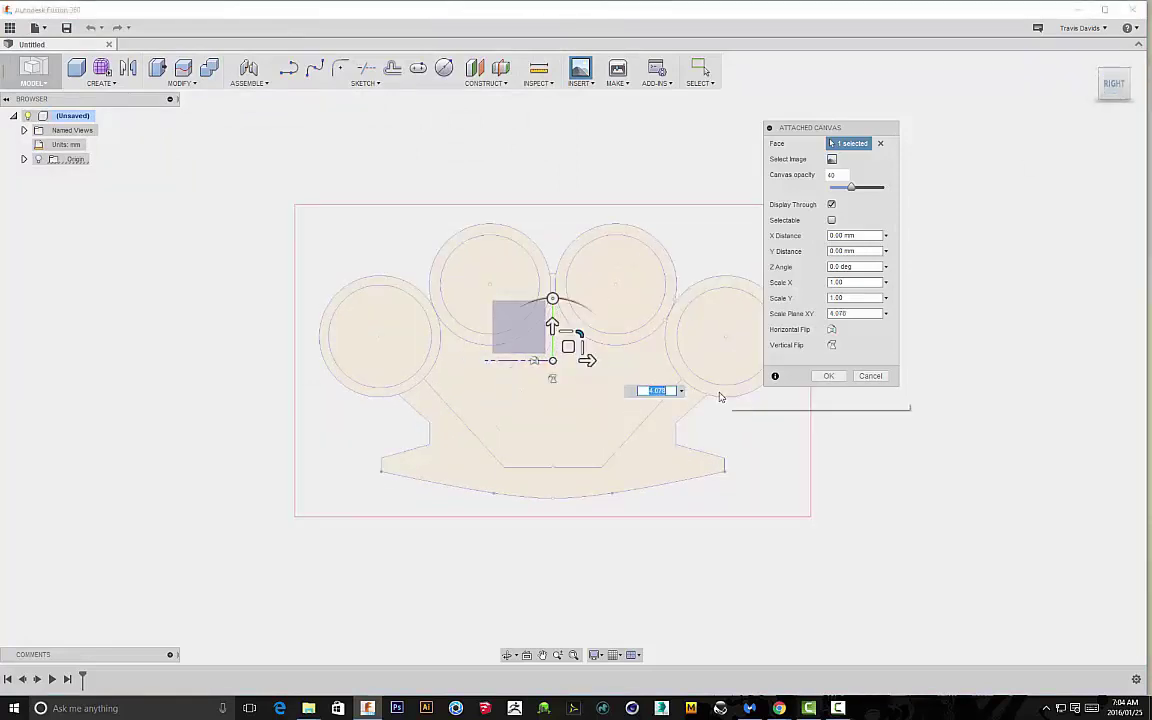
key("Return")
- Start a diameter-circle sketch on the YZ origin plane that holds the reference canvas
scroll(964, 397, "down", 2)
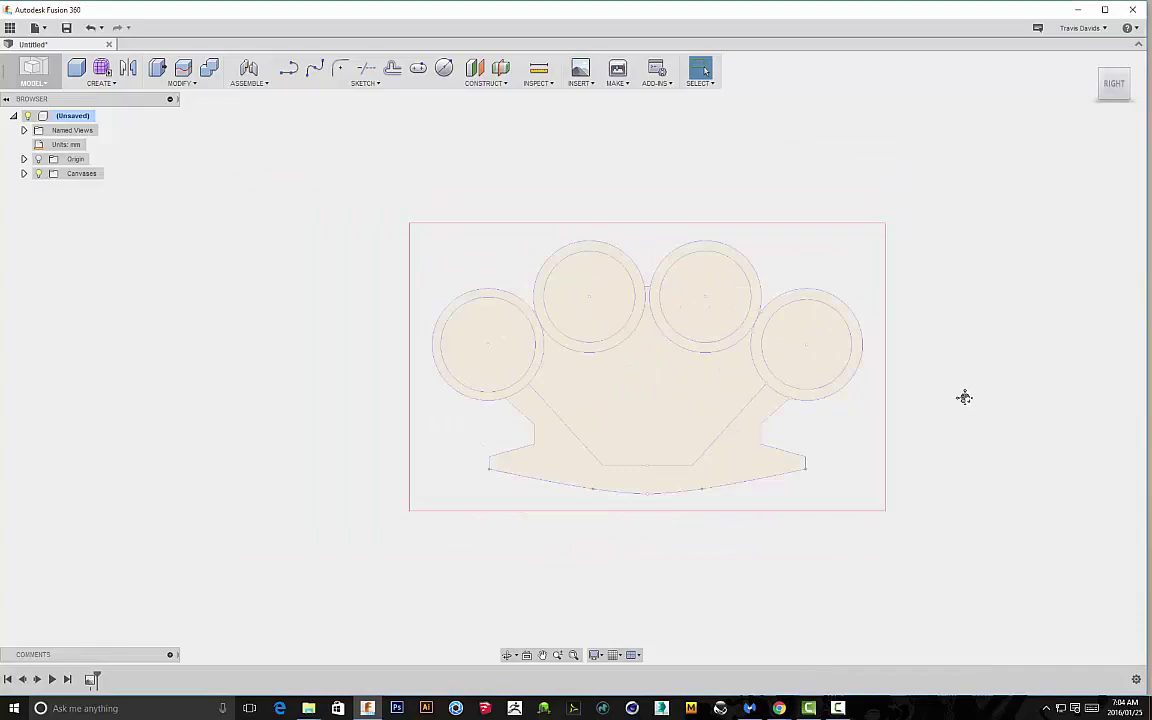
scroll(967, 383, "down", 2)
middle_click_drag(964, 397, 897, 368)
scroll(967, 383, "up", 2)
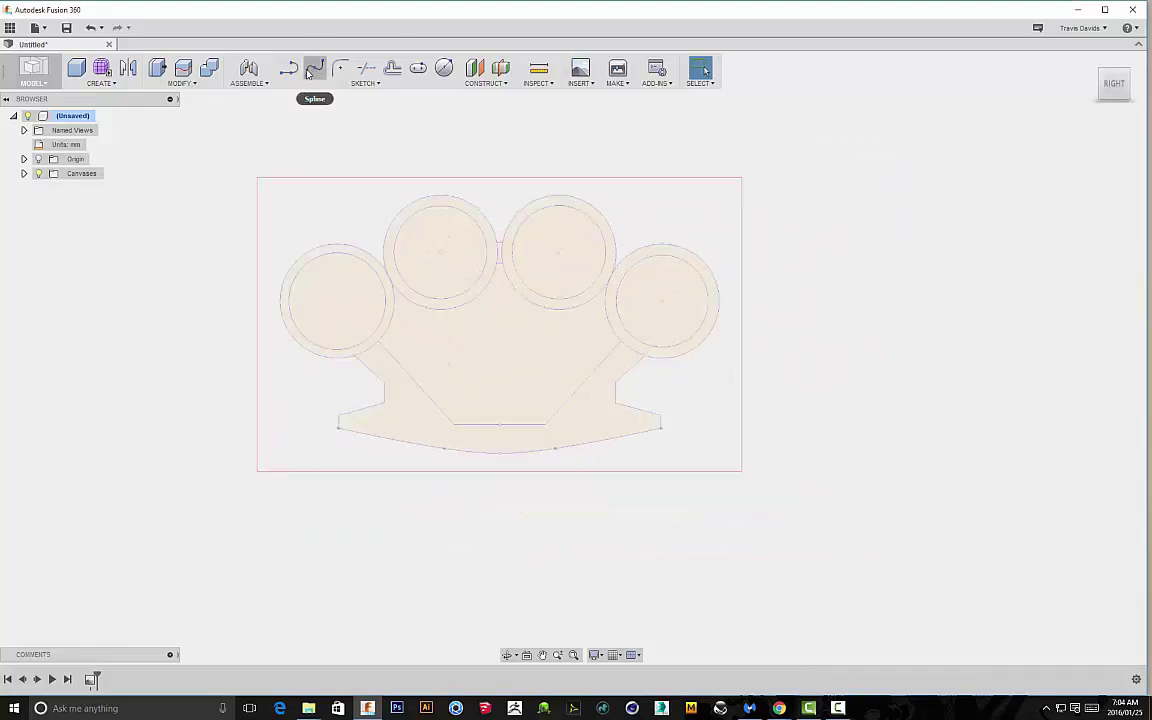
left_click(444, 68)
left_click(457, 305)
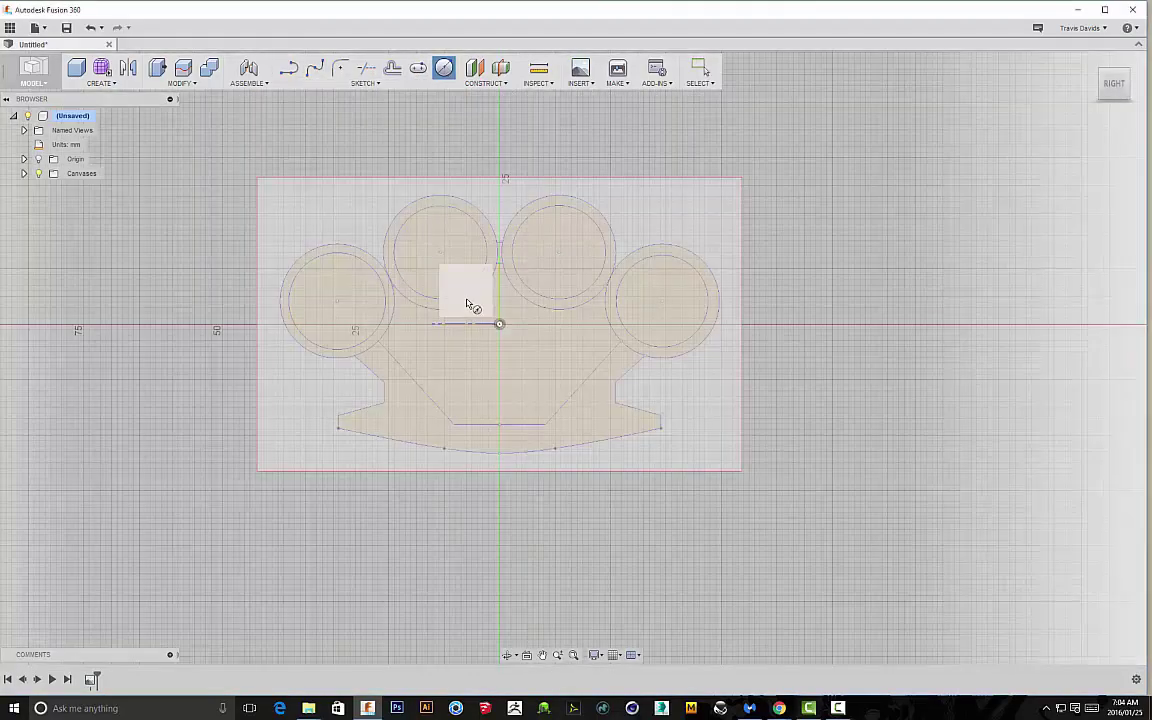
left_click(470, 303)
- Sketch a 20.7 mm diameter circle centred on the second finger ring from the left, tracing its outer edge
scroll(546, 312, "up", 8)
scroll(541, 317, "up", 5)
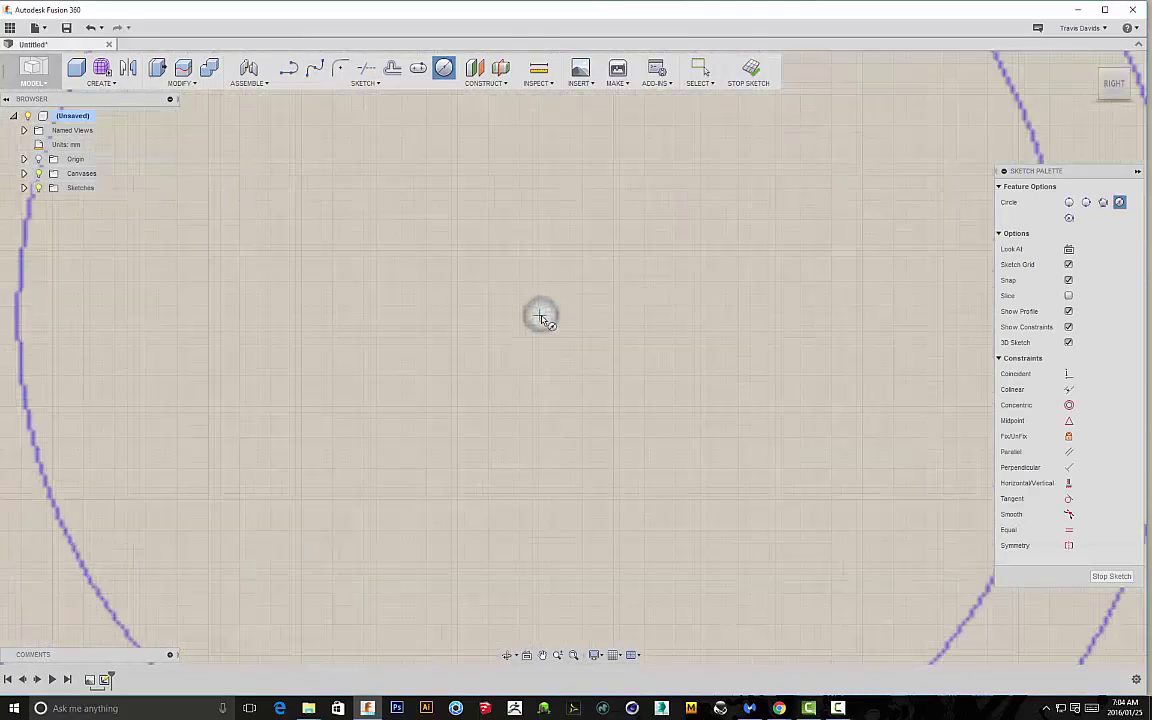
scroll(543, 318, "down", 6)
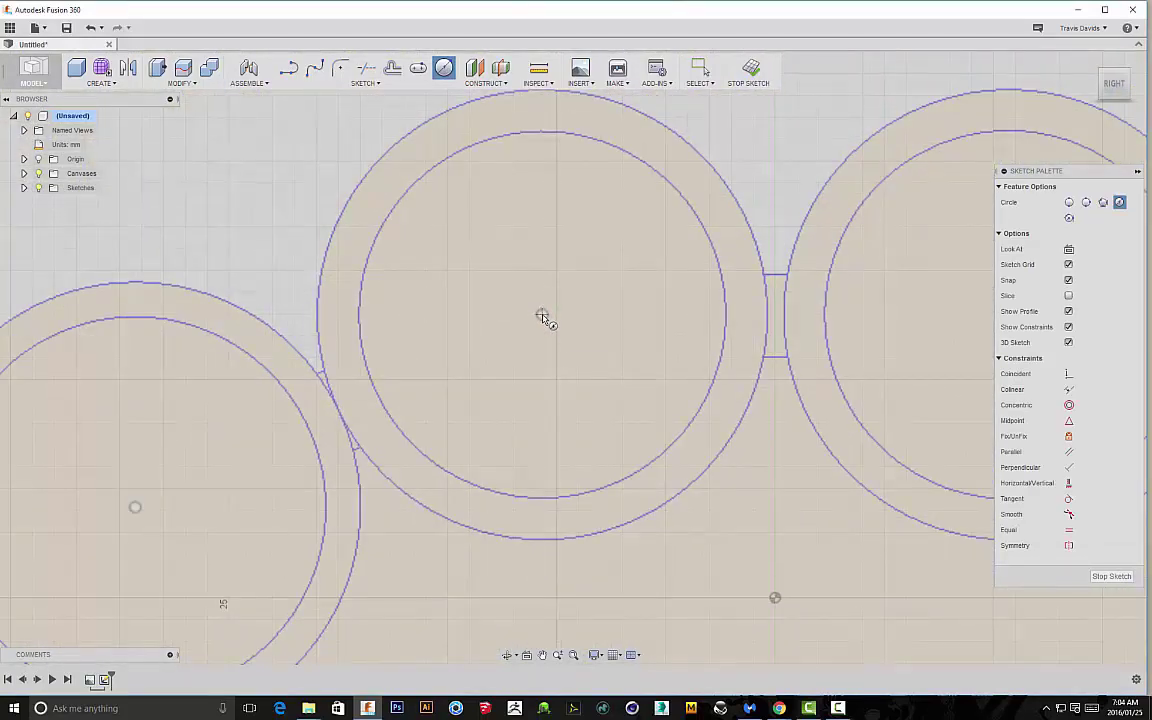
left_click(542, 315)
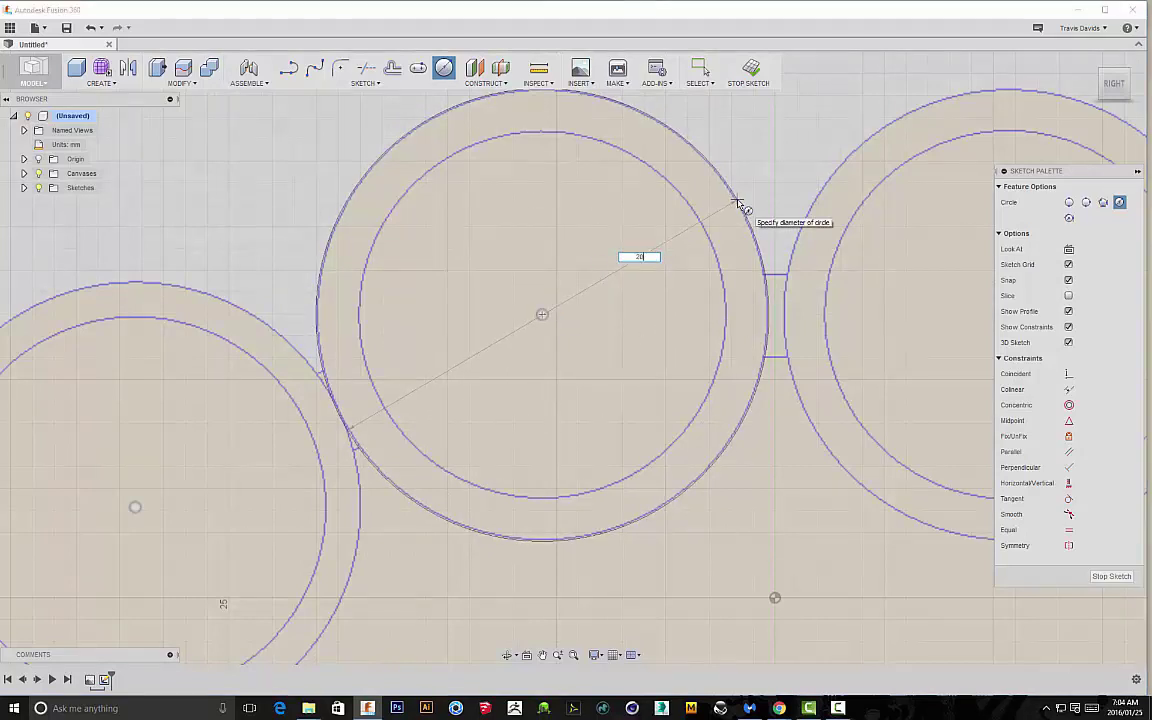
type("20")
key("Tab")
key("Return")
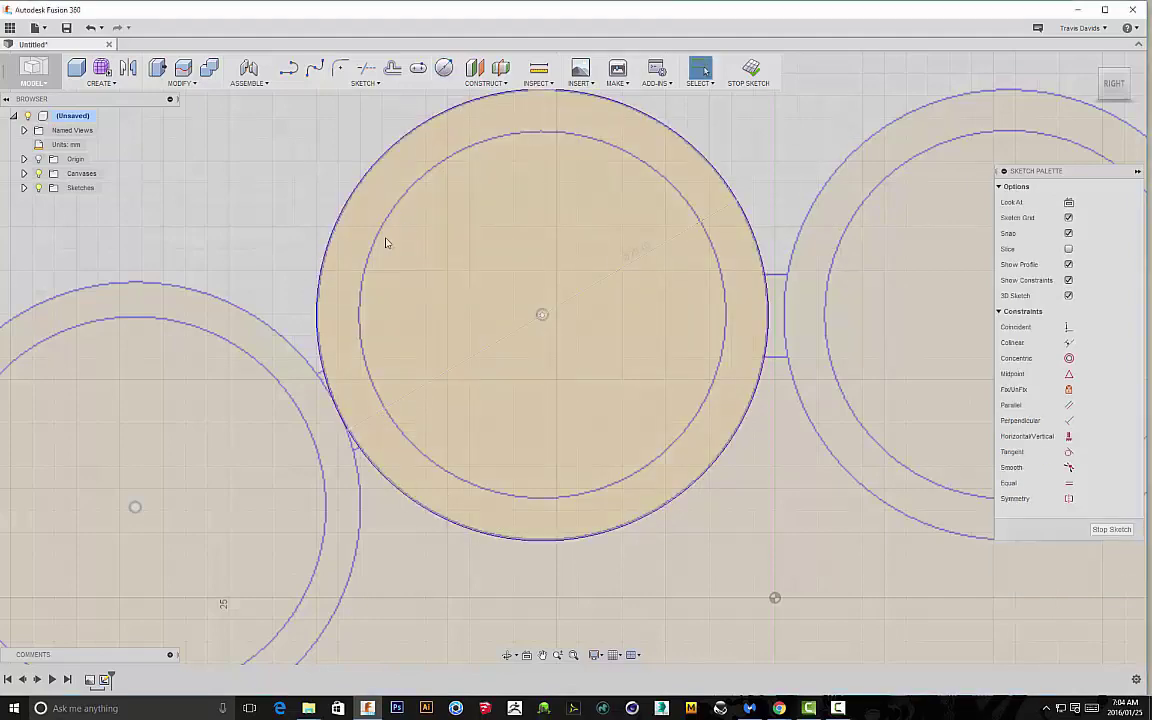
- Sketch a 20.7 mm diameter circle centred on the leftmost finger ring of the canvas
scroll(350, 312, "down", 4)
middle_click_drag(306, 409, 382, 316)
key("c")
scroll(320, 303, "up", 6)
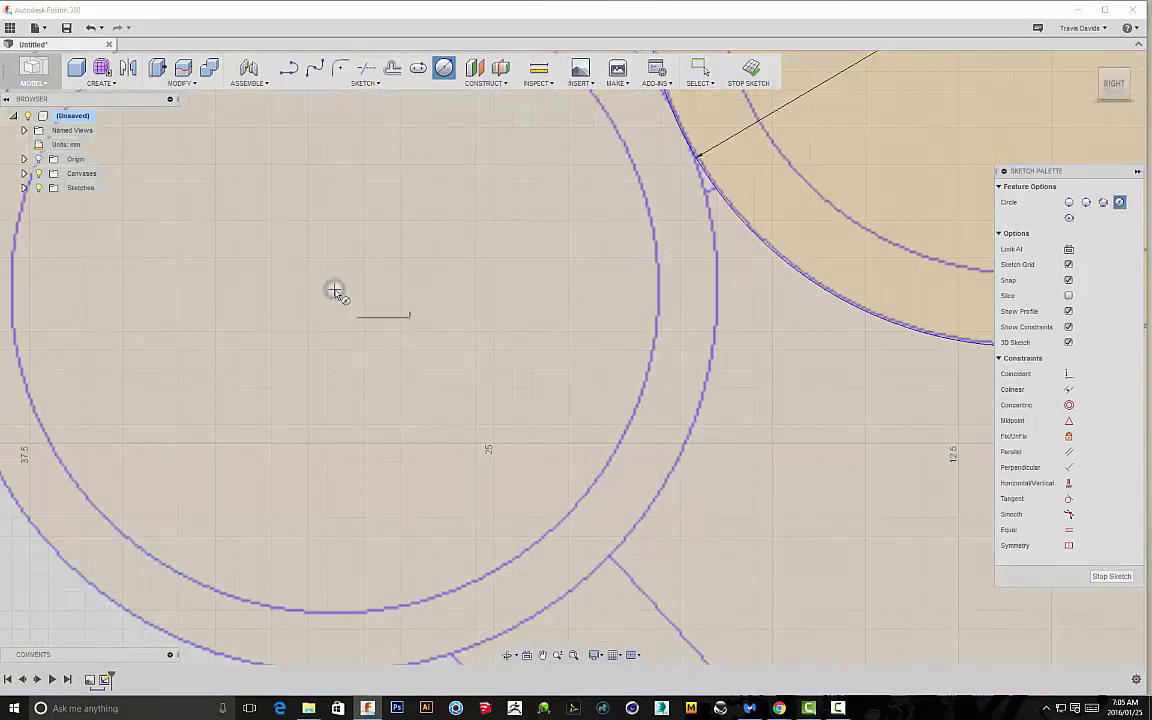
left_click(334, 290)
scroll(609, 239, "down", 3)
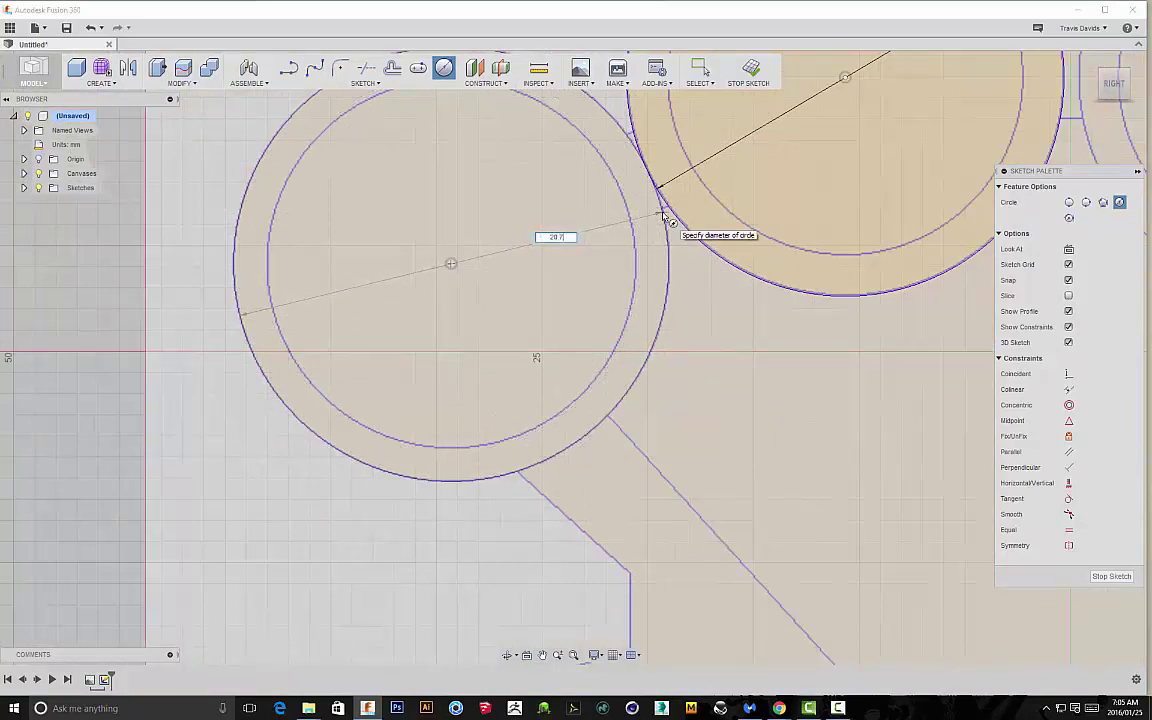
key("Return")
key("Escape")
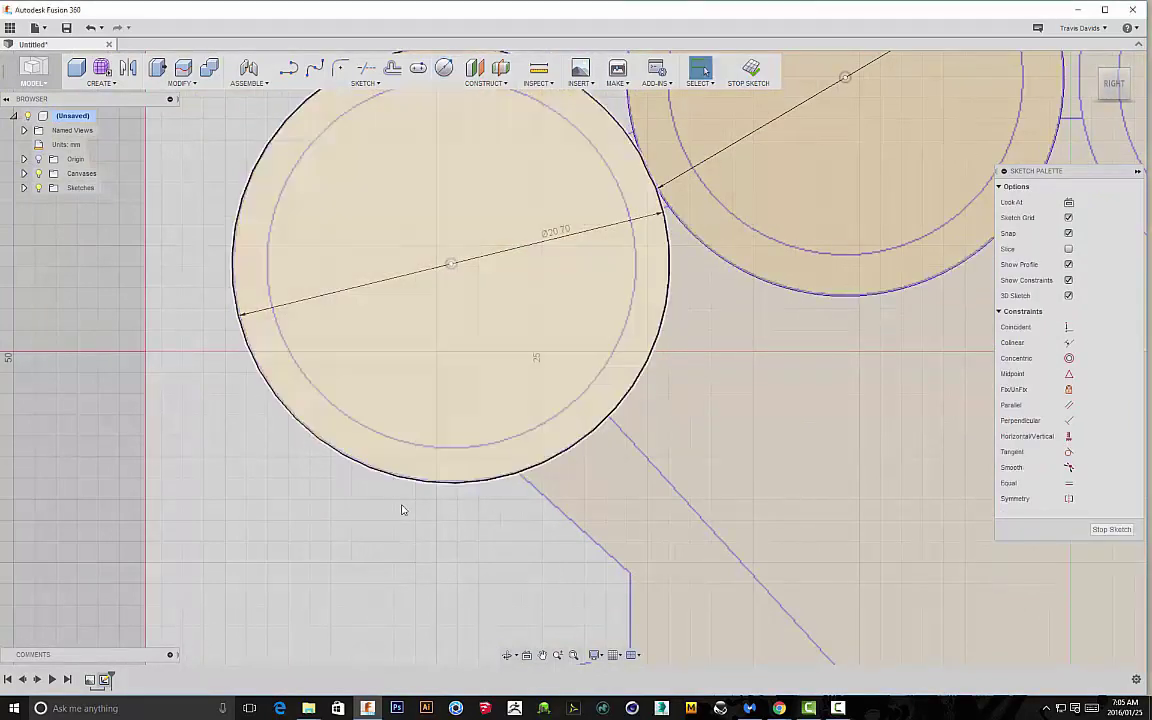
- Move the leftmost circle by less than 0.1 mm in X and about -0.045 mm in Y
left_click(480, 485)
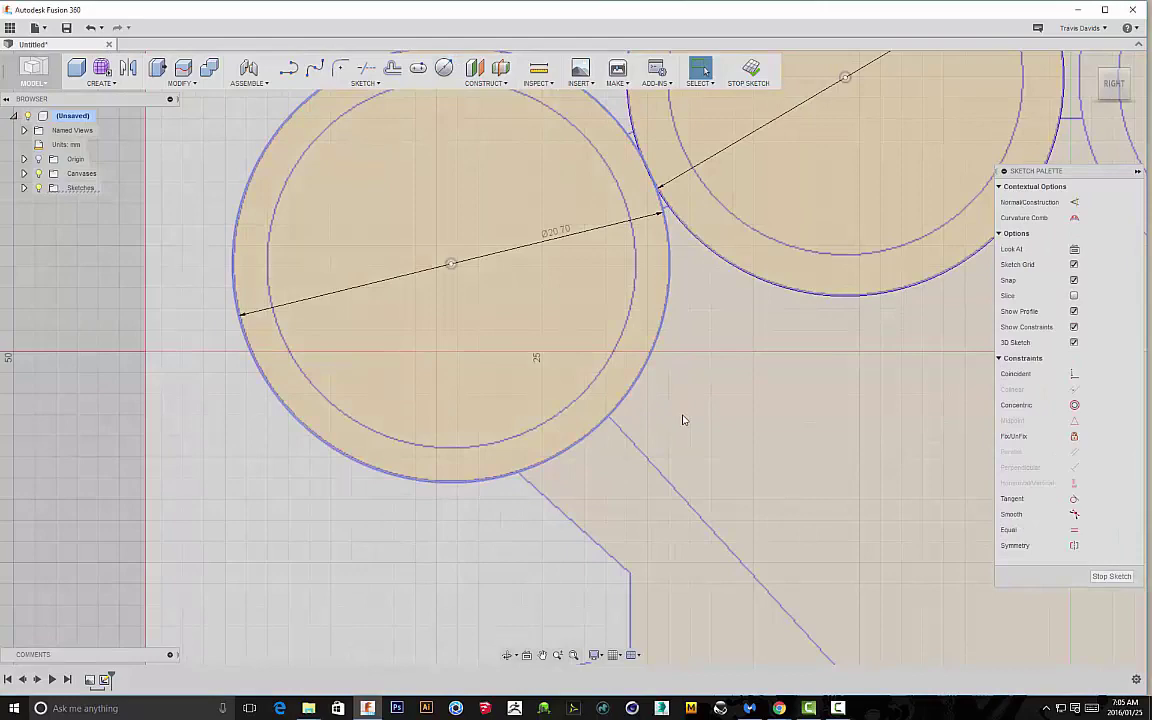
key("m")
scroll(663, 218, "up", 4)
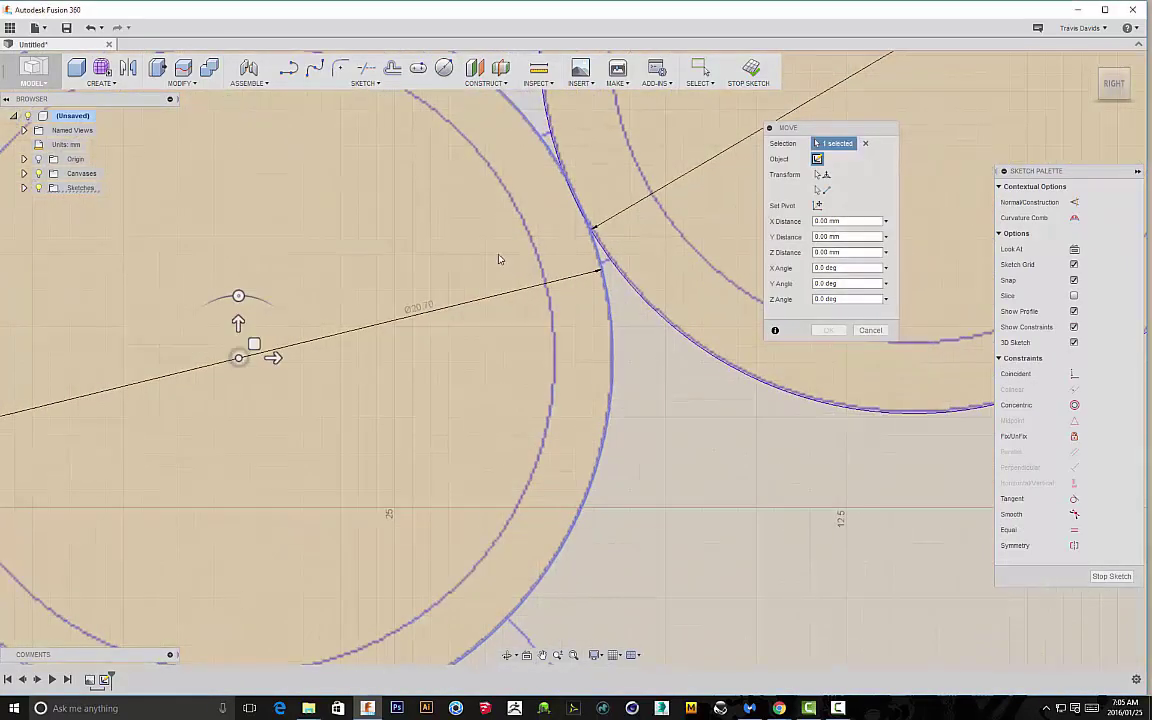
left_click_drag(225, 355, 222, 357)
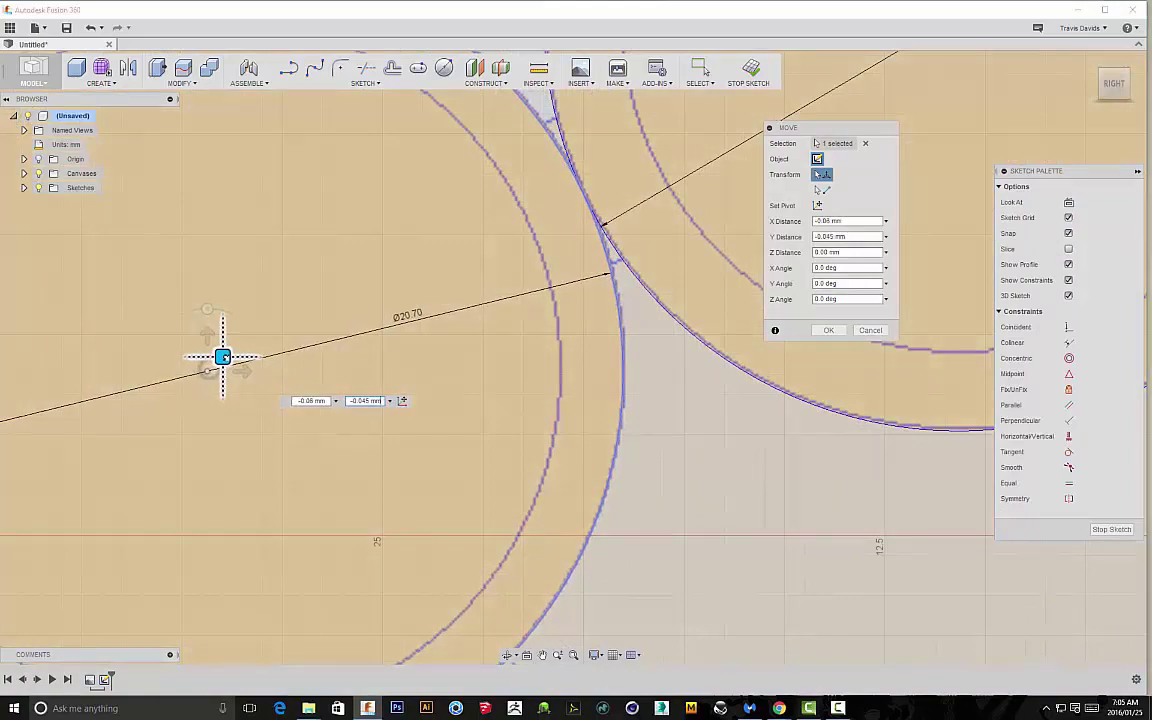
left_click(828, 330)
scroll(656, 442, "down", 5)
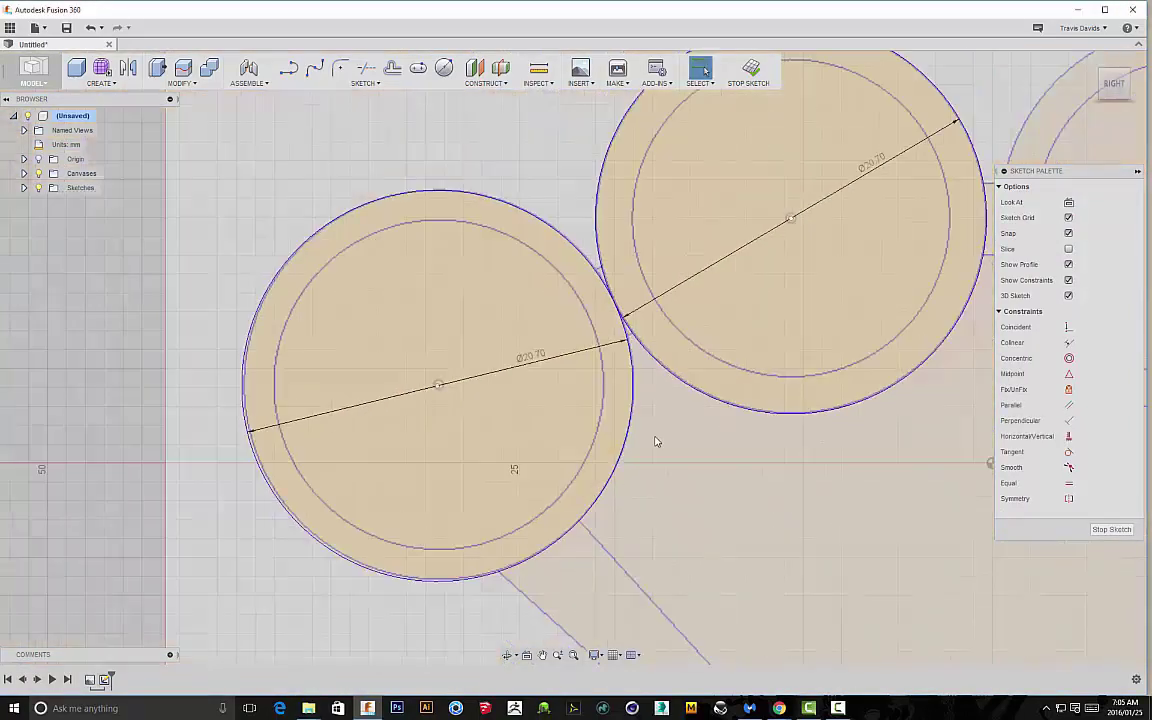
- Trace the slanted edge below the leftmost circle and the vertical edge beneath it with connected lines
middle_click_drag(555, 240, 447, 110)
left_click(289, 69)
scroll(512, 301, "up", 5)
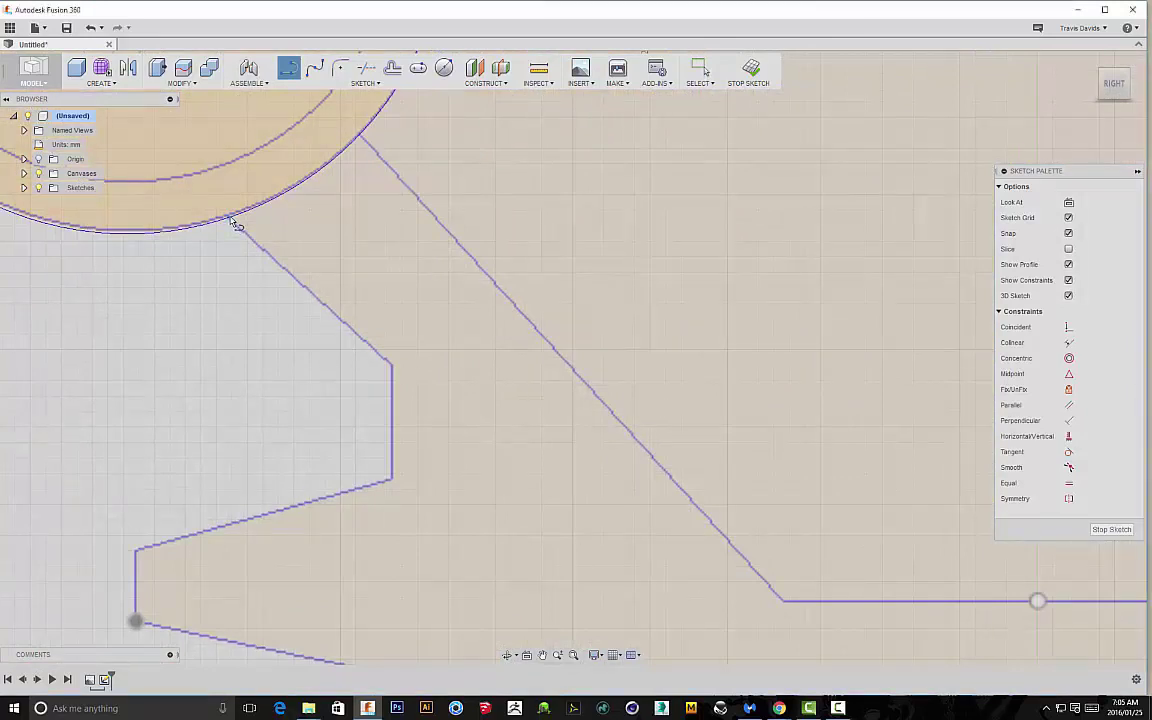
left_click(233, 220)
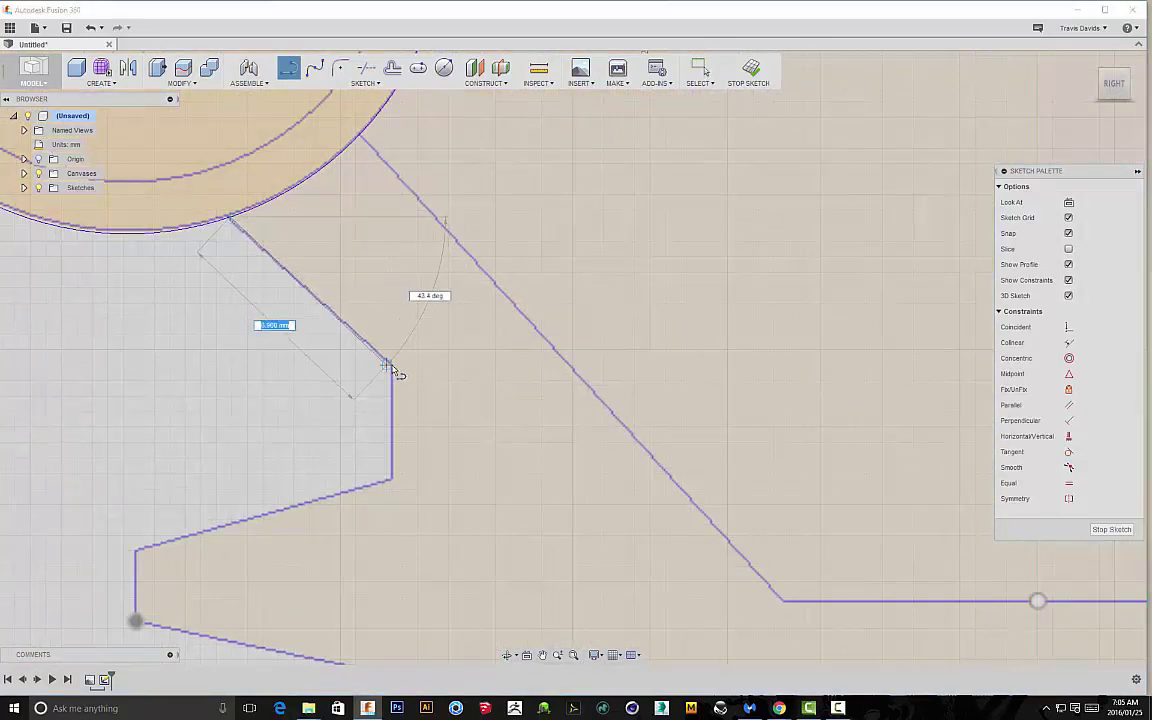
left_click(393, 366)
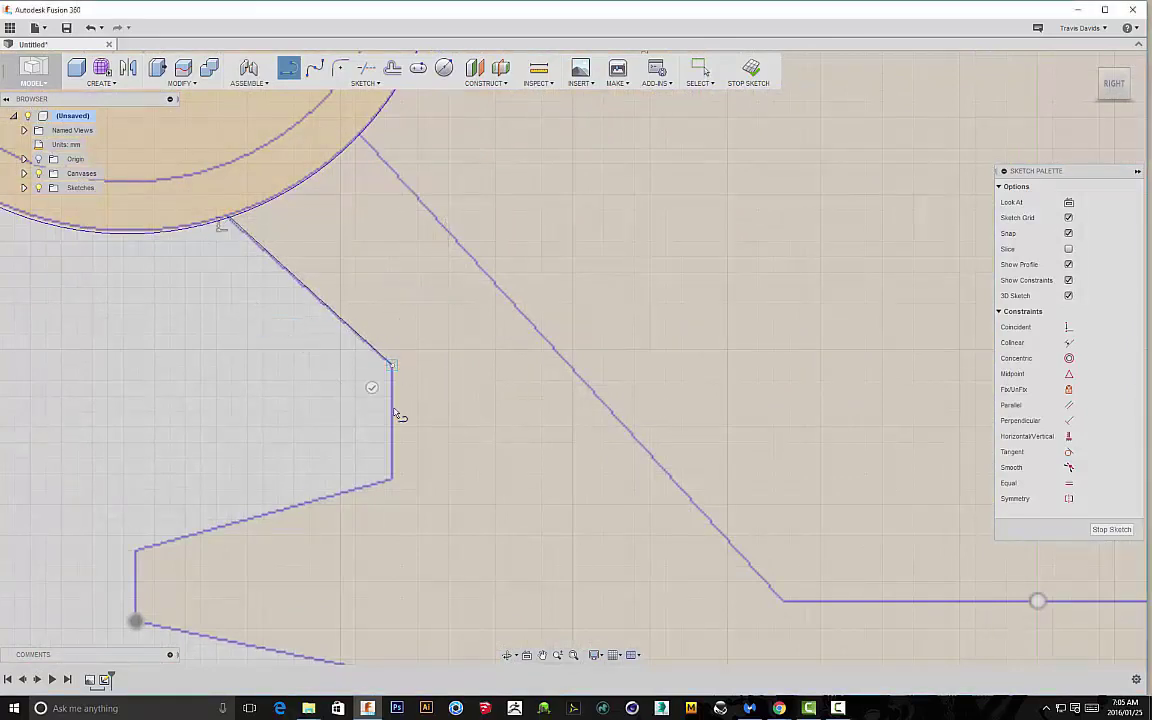
left_click(392, 480)
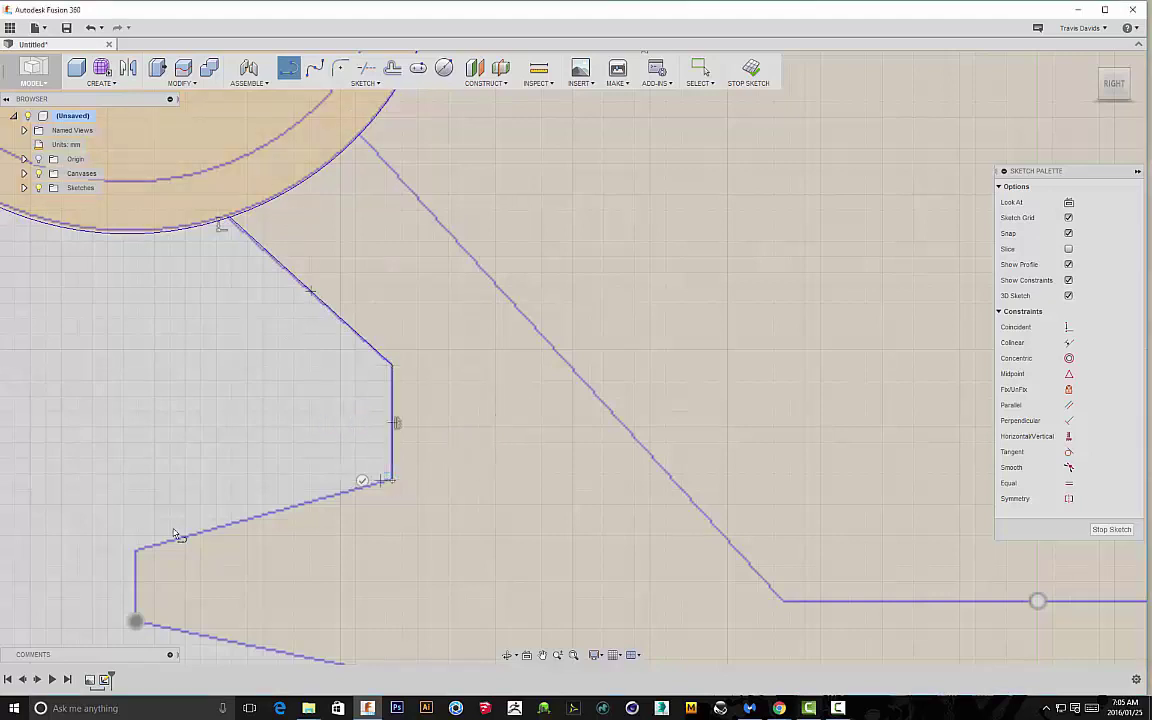
left_click(137, 550)
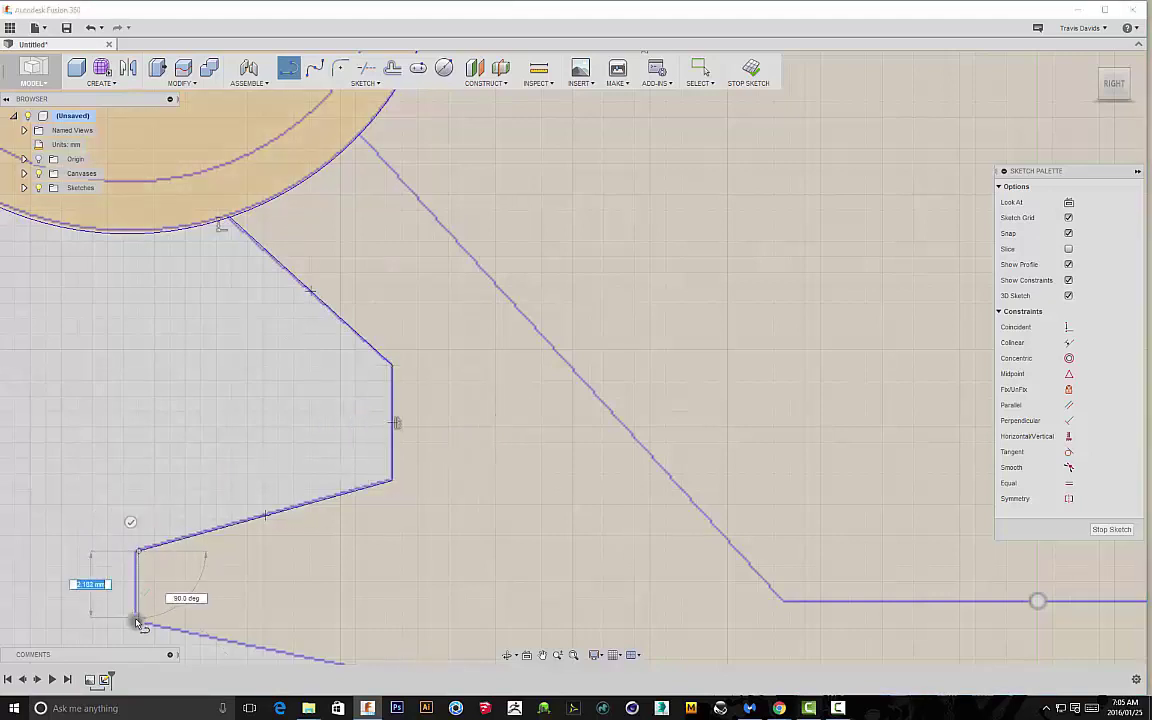
left_click(138, 623)
middle_click_drag(138, 623, 157, 513)
key("Escape")
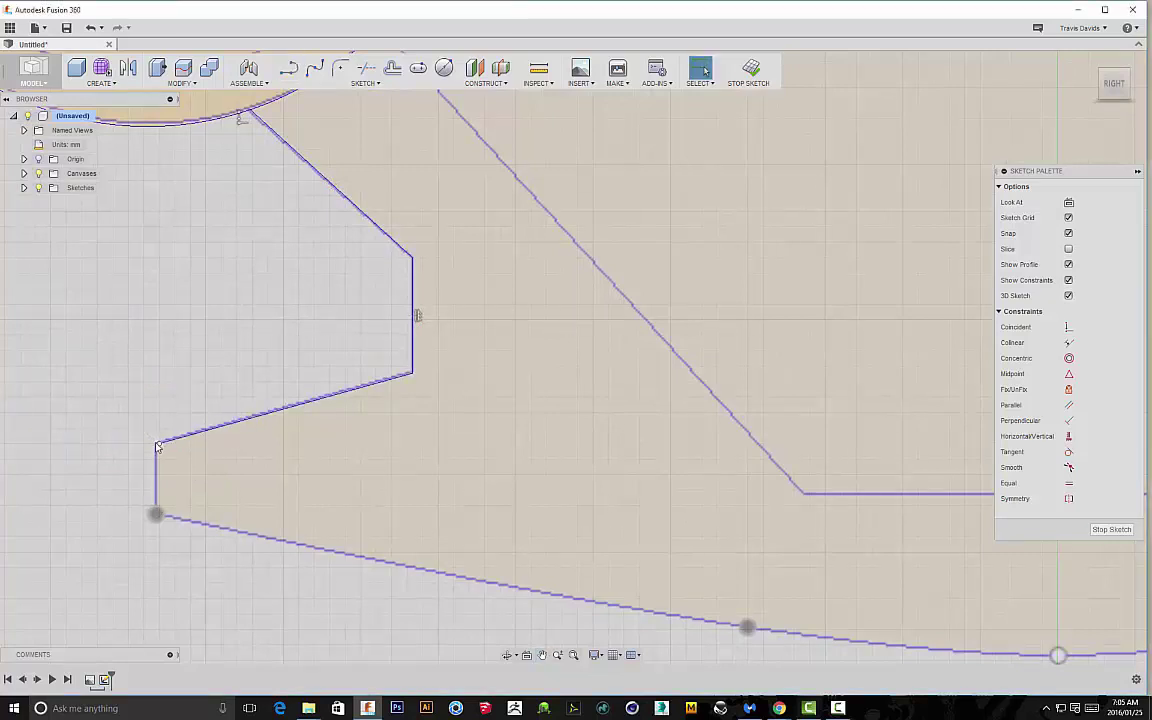
- Draw lines from the vertical edge's lower end along the slanted edge and down the short vertical edge to the outline's lower-left corner
left_click(288, 68)
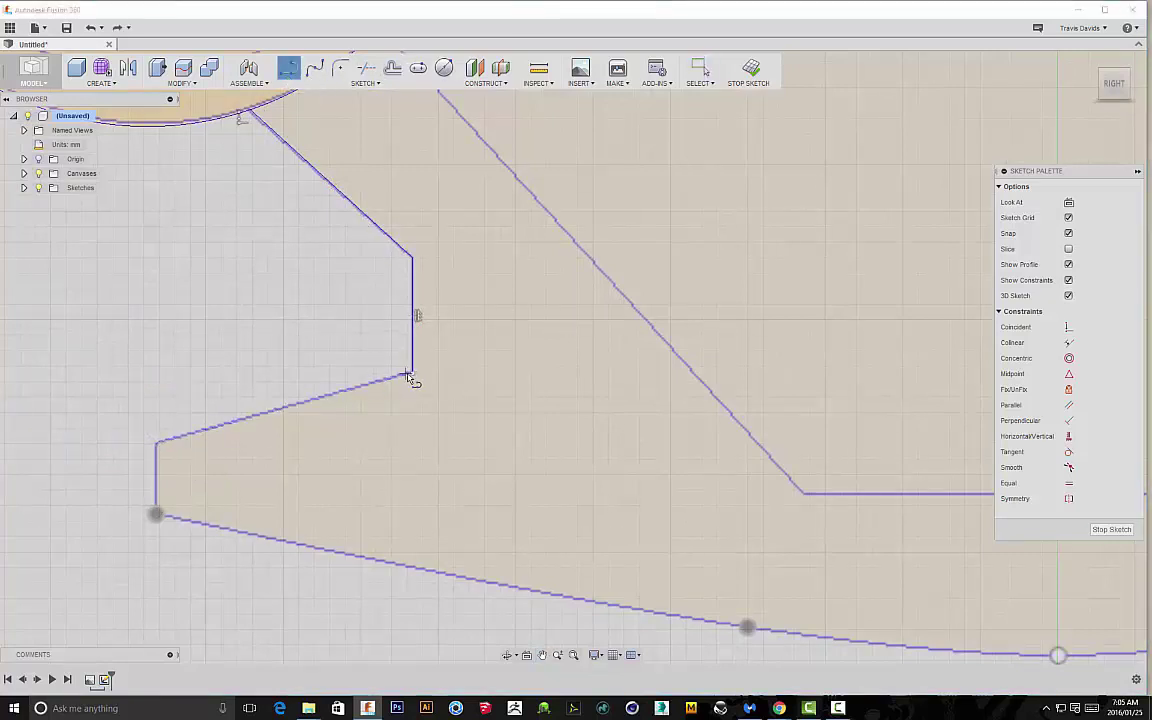
left_click(410, 377)
scroll(158, 446, "up", 3)
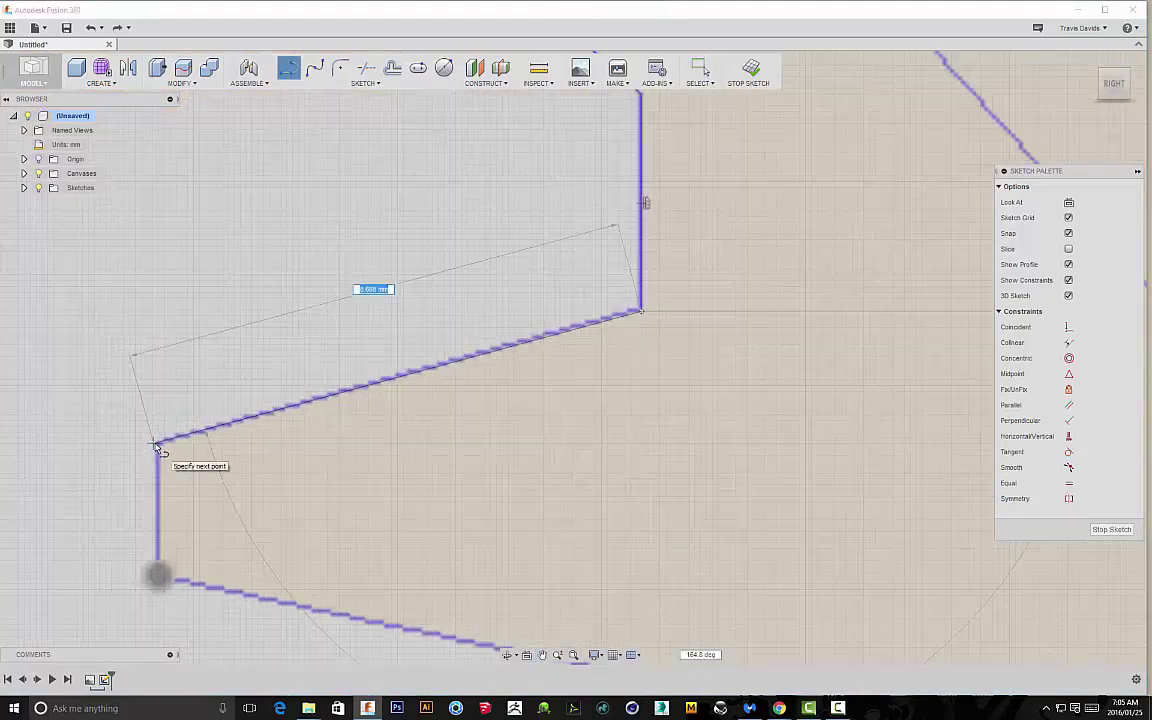
left_click(156, 444)
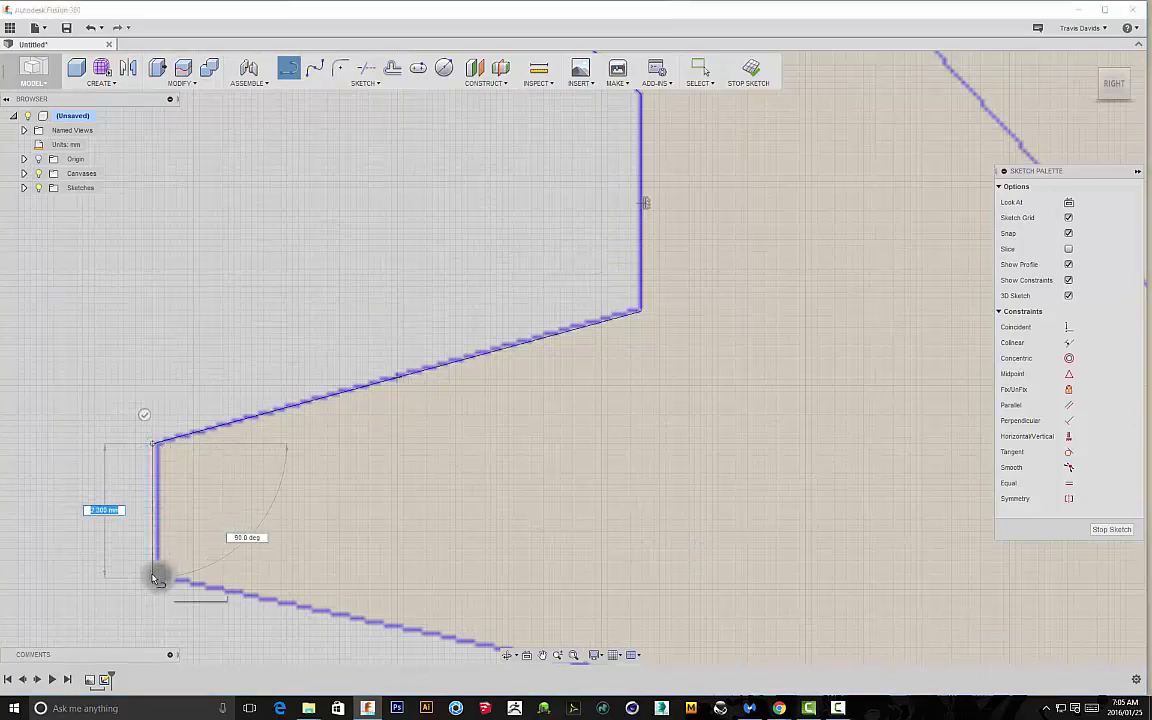
left_click(157, 578)
scroll(160, 576, "down", 5)
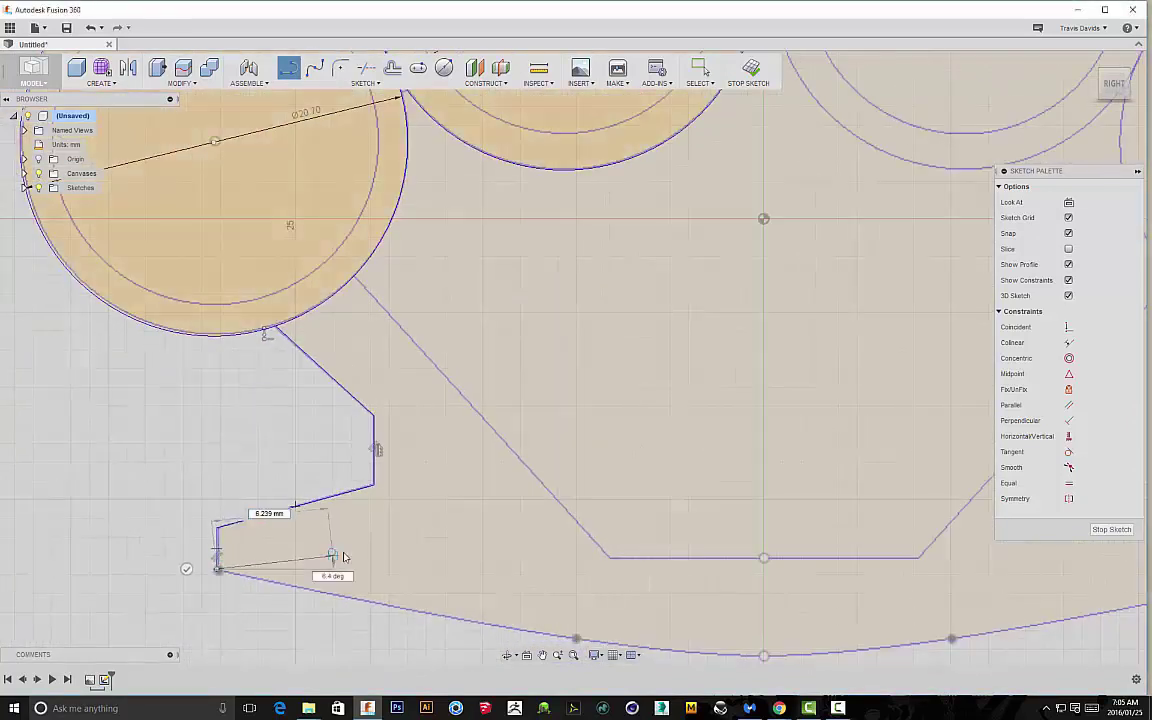
right_click(333, 552)
left_click(384, 556)
- Trace the curved bottom edge with a spline from the outline's lower-left corner through the intermediate reference point to the vertical centreline
left_click(315, 68)
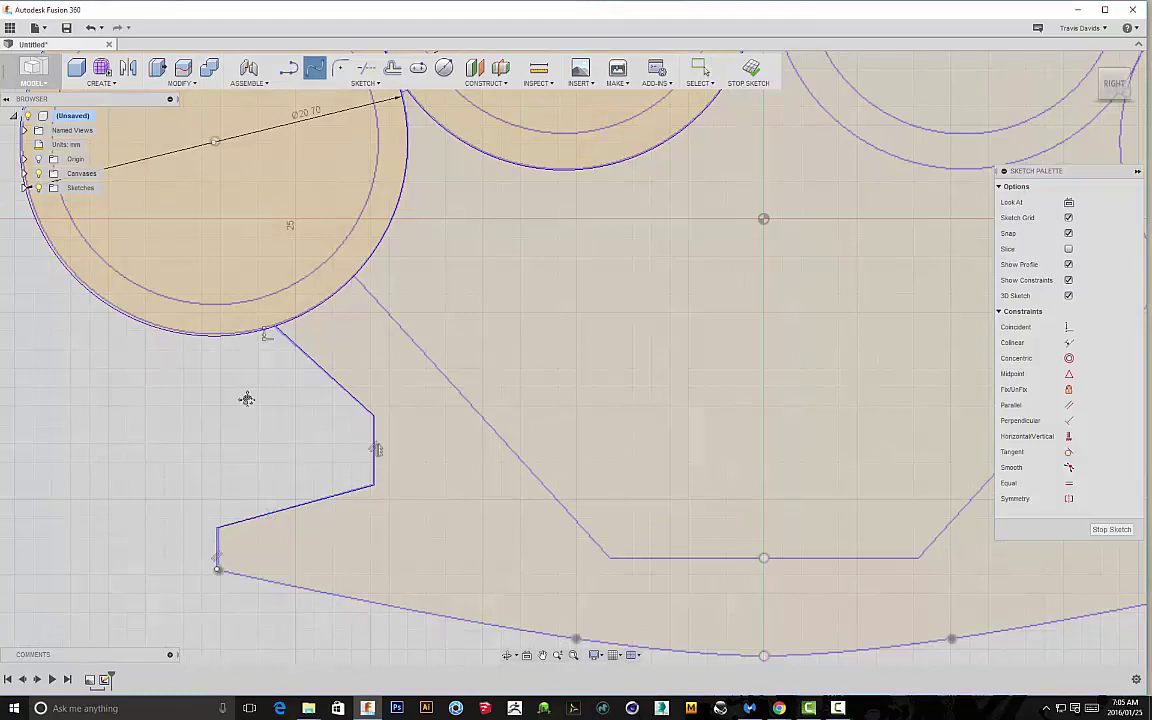
middle_click_drag(247, 399, 209, 266)
scroll(209, 266, "down", 1)
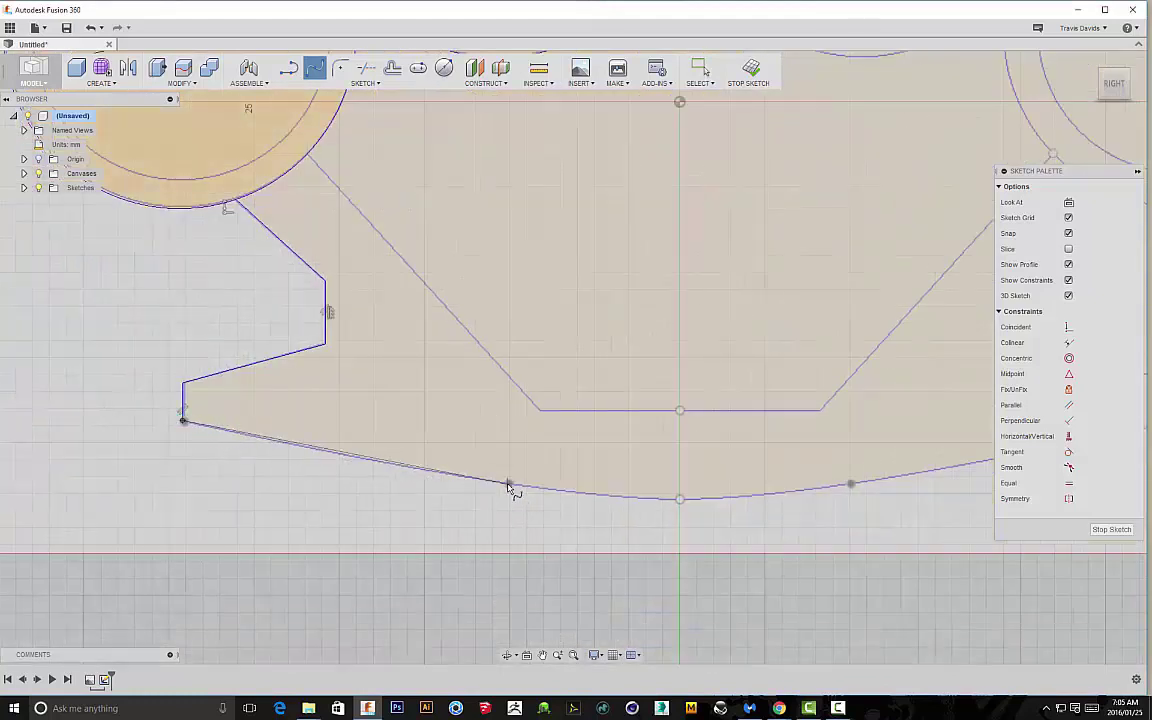
left_click(509, 484)
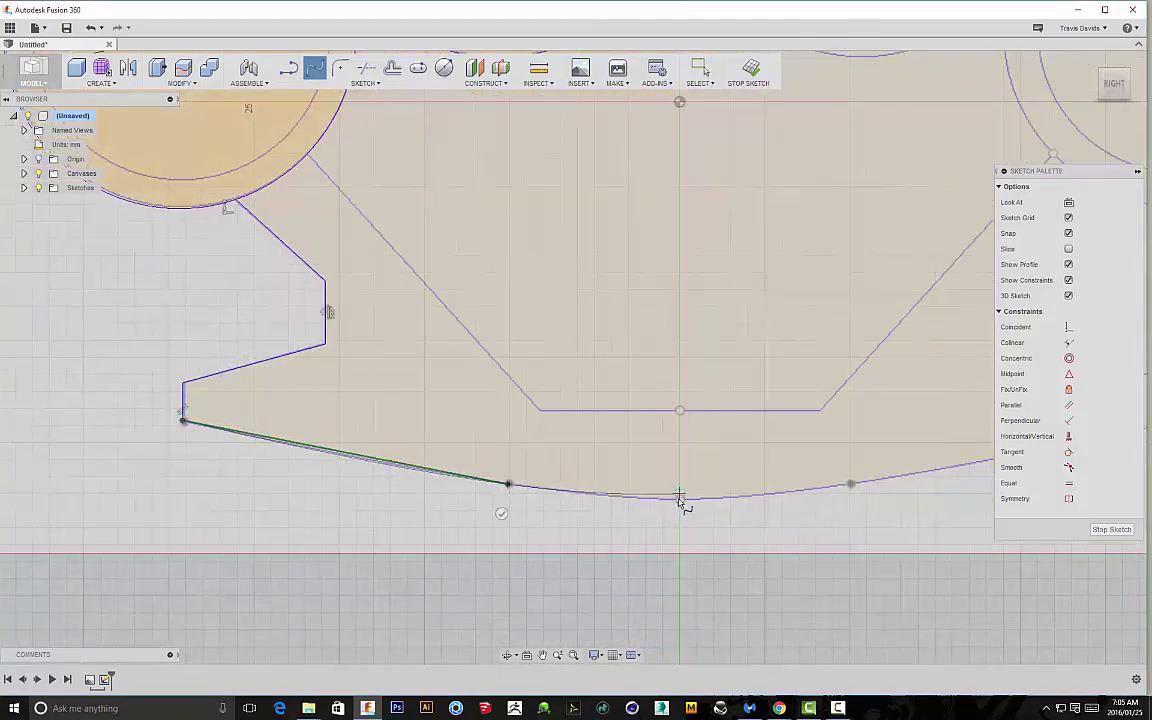
scroll(677, 502, "up", 3)
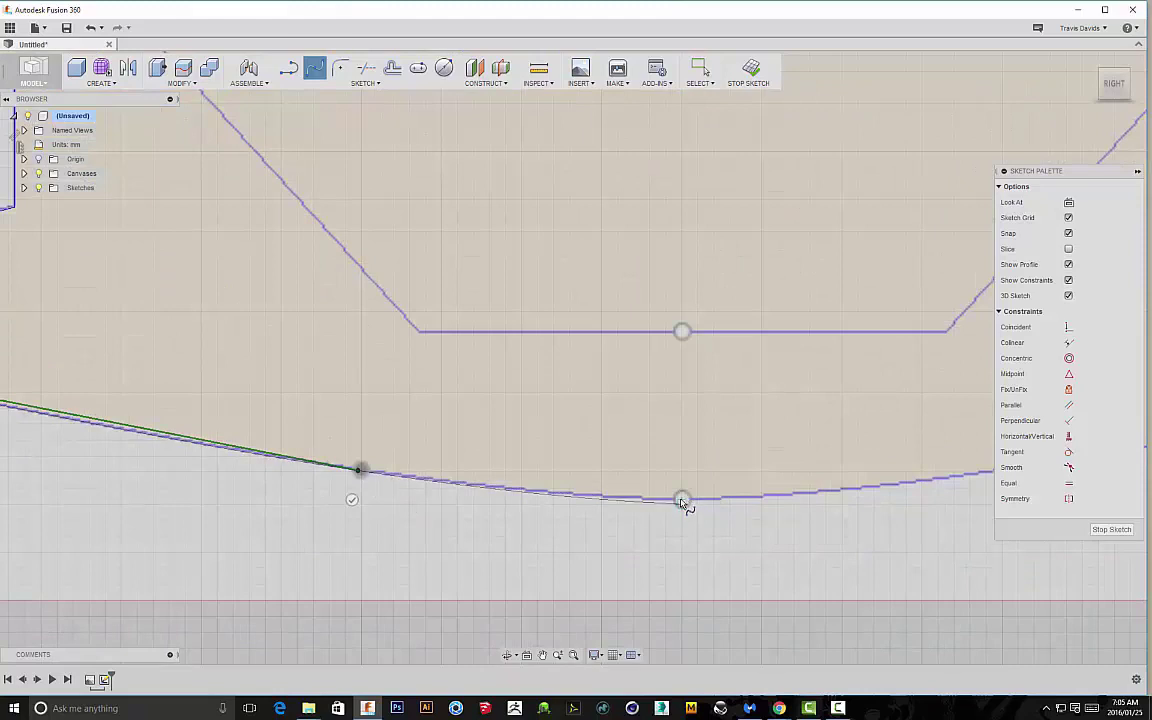
scroll(681, 501, "up", 3)
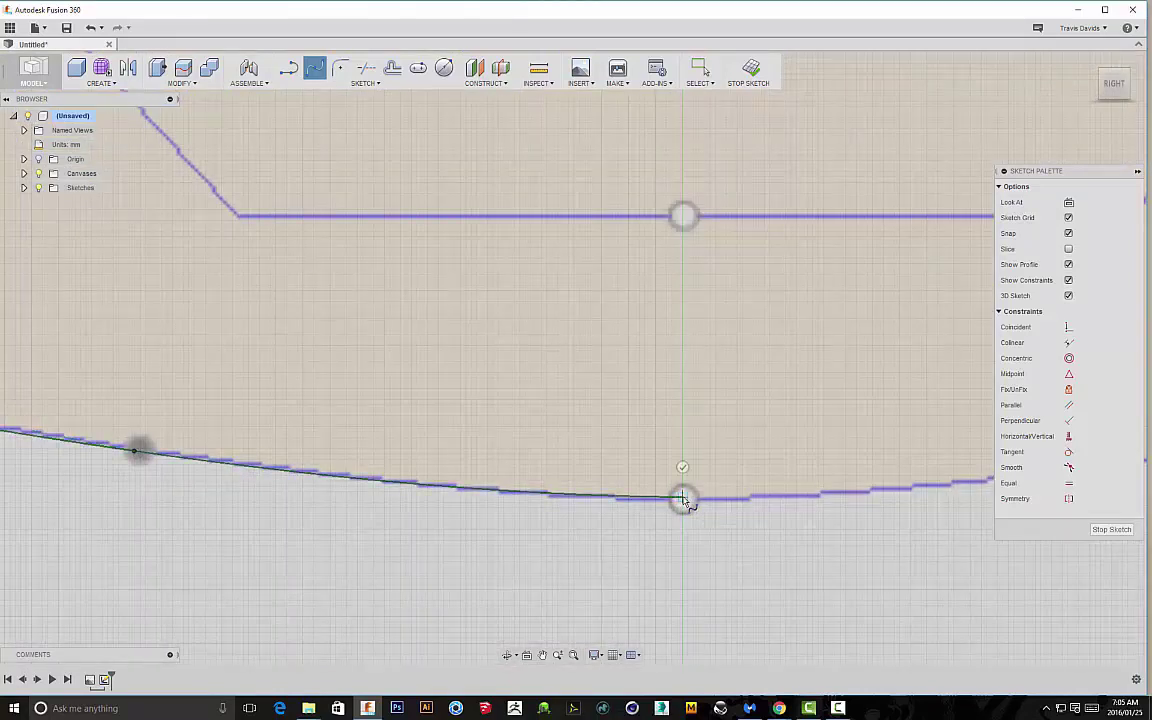
right_click(684, 500)
left_click(730, 497)
scroll(537, 461, "down", 3)
scroll(537, 461, "down", 2)
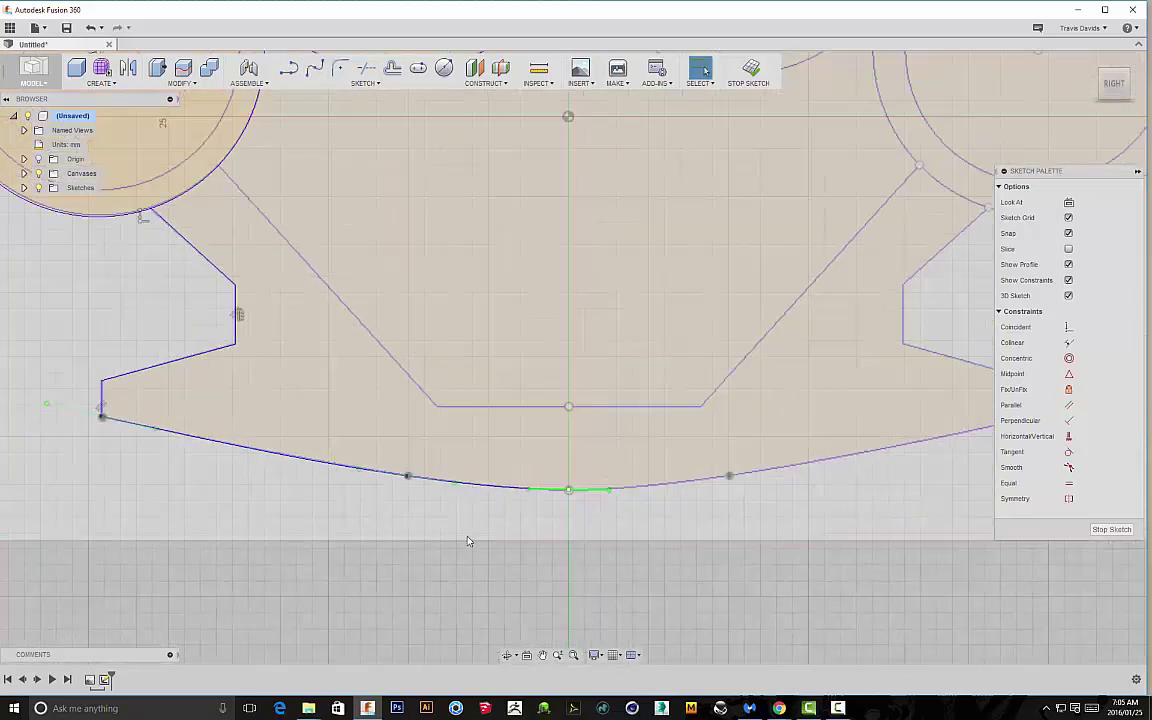
- Draw connected lines from the leftmost circle down the inner slanted edge and along the horizontal inner edge to the vertical centreline
left_click(288, 67)
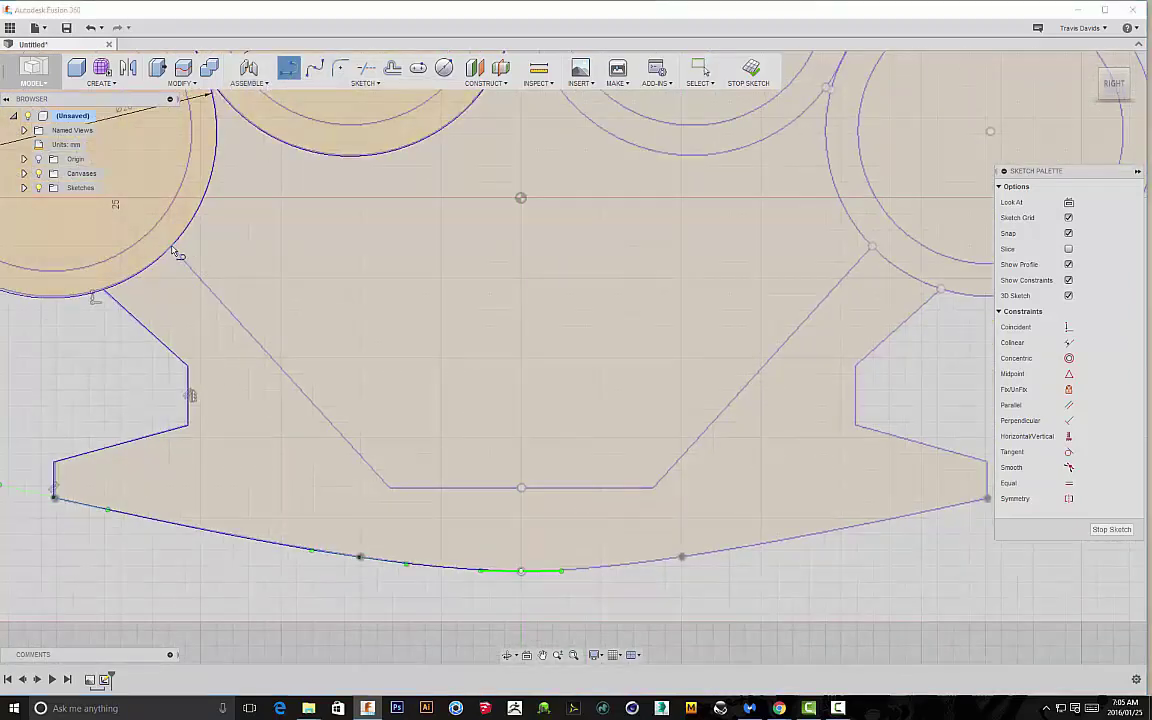
left_click(172, 247)
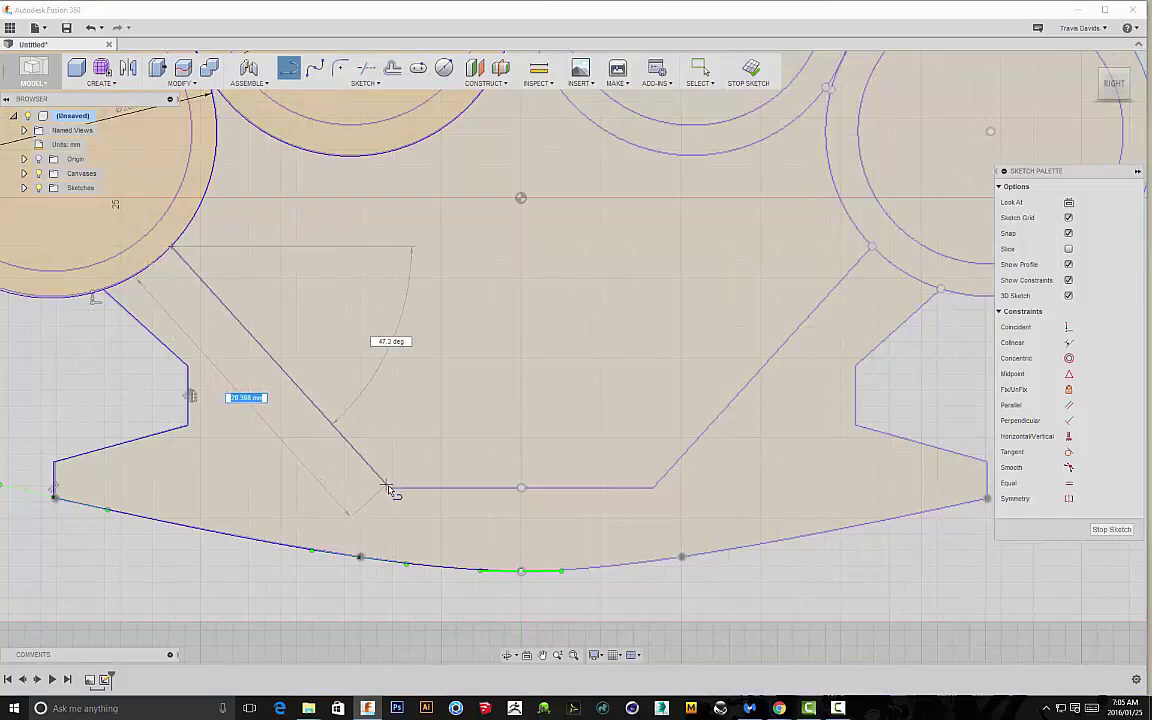
scroll(393, 490, "up", 3)
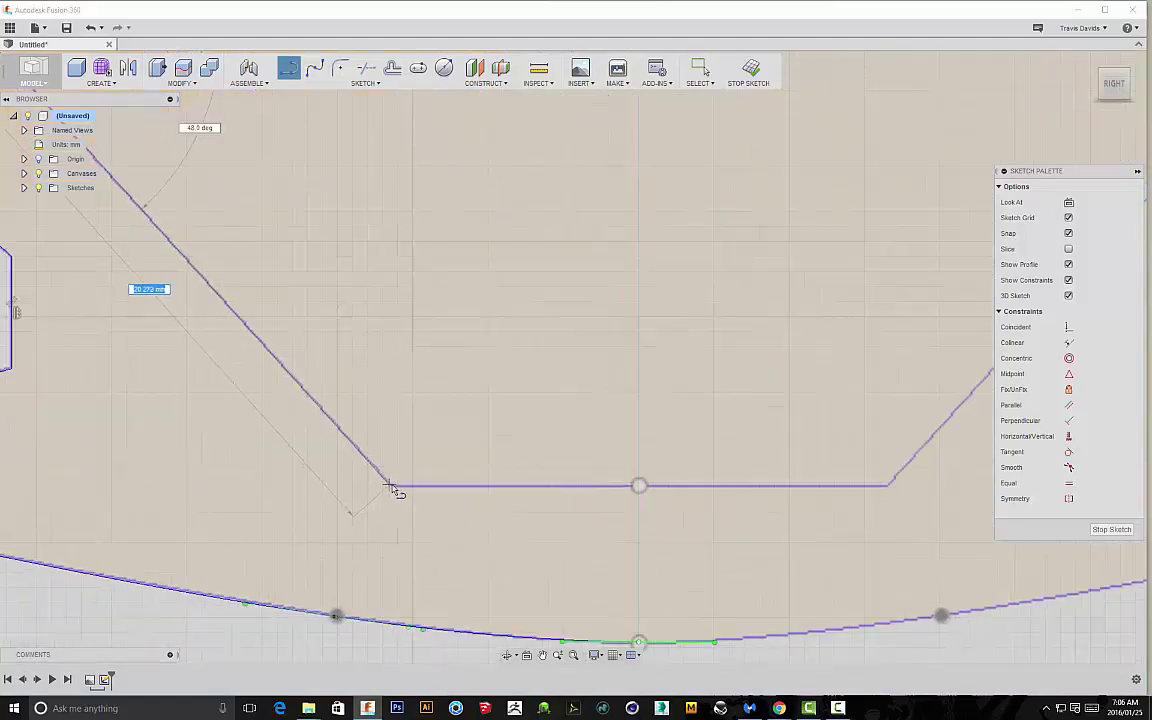
left_click(392, 487)
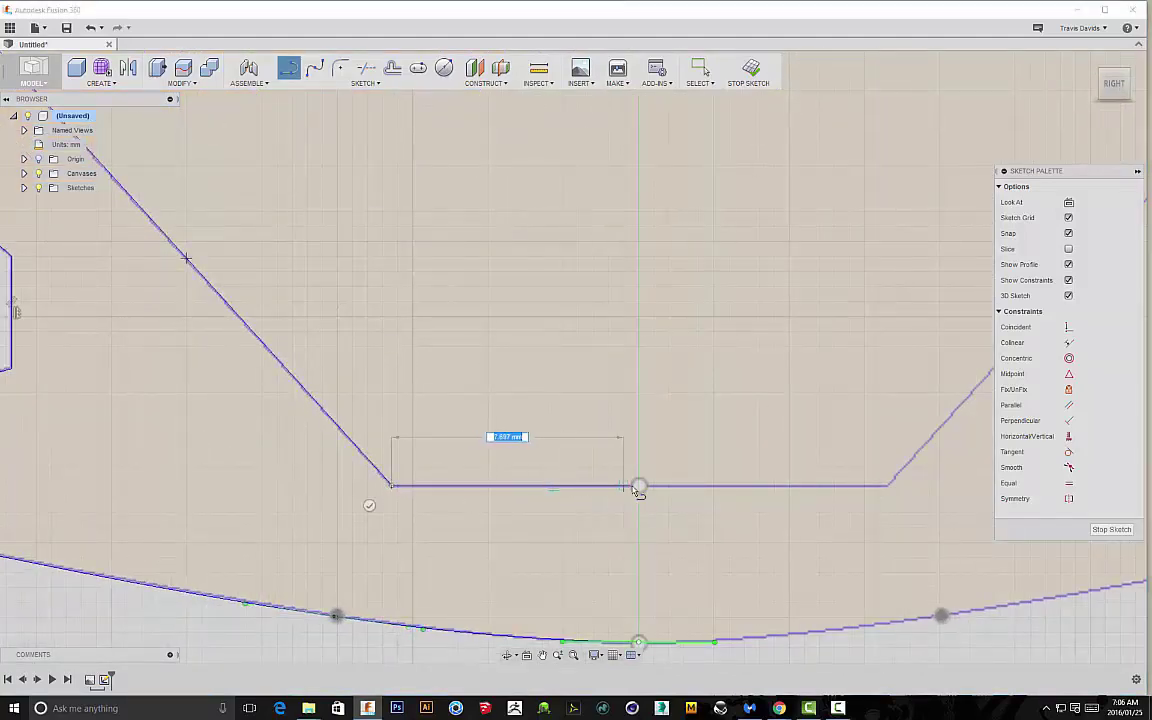
left_click(640, 487)
scroll(635, 329, "down", 5)
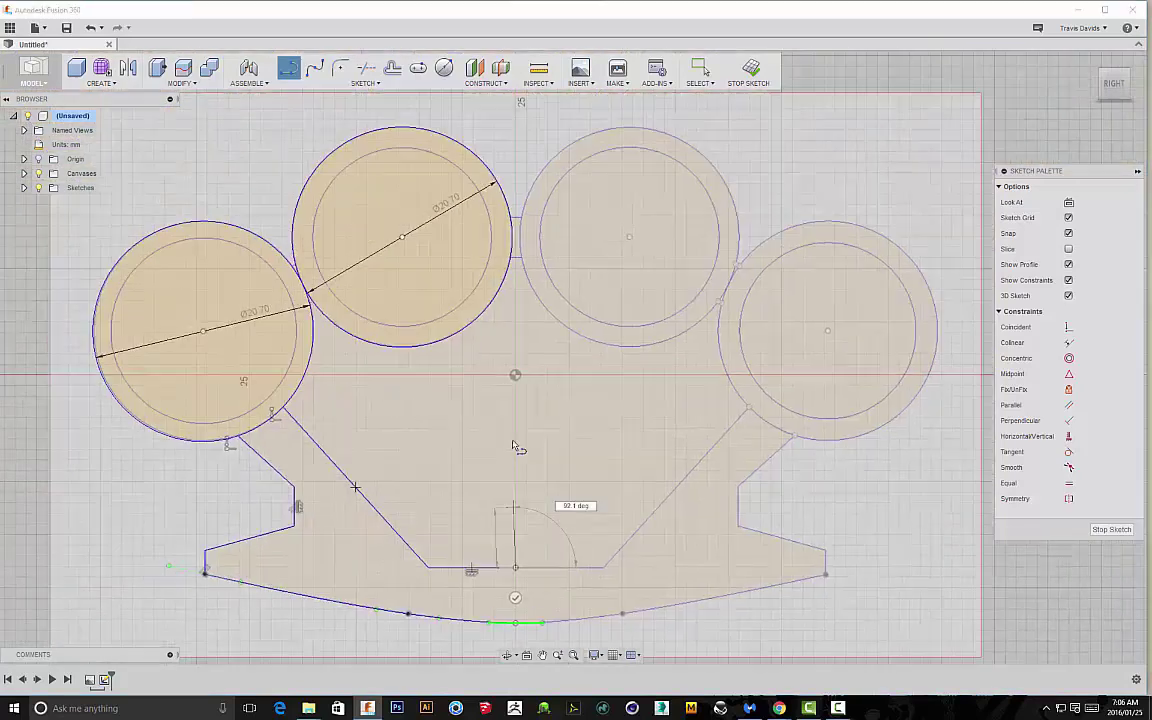
right_click(480, 400)
left_click(527, 392)
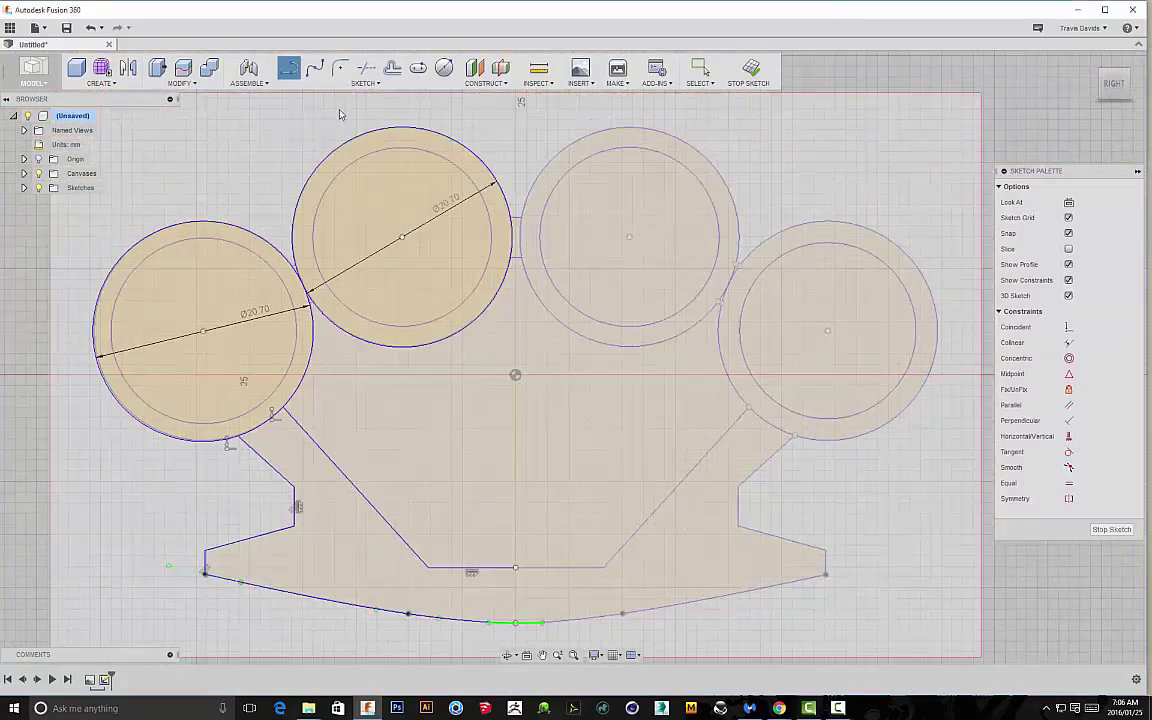
scroll(284, 250, "up", 5)
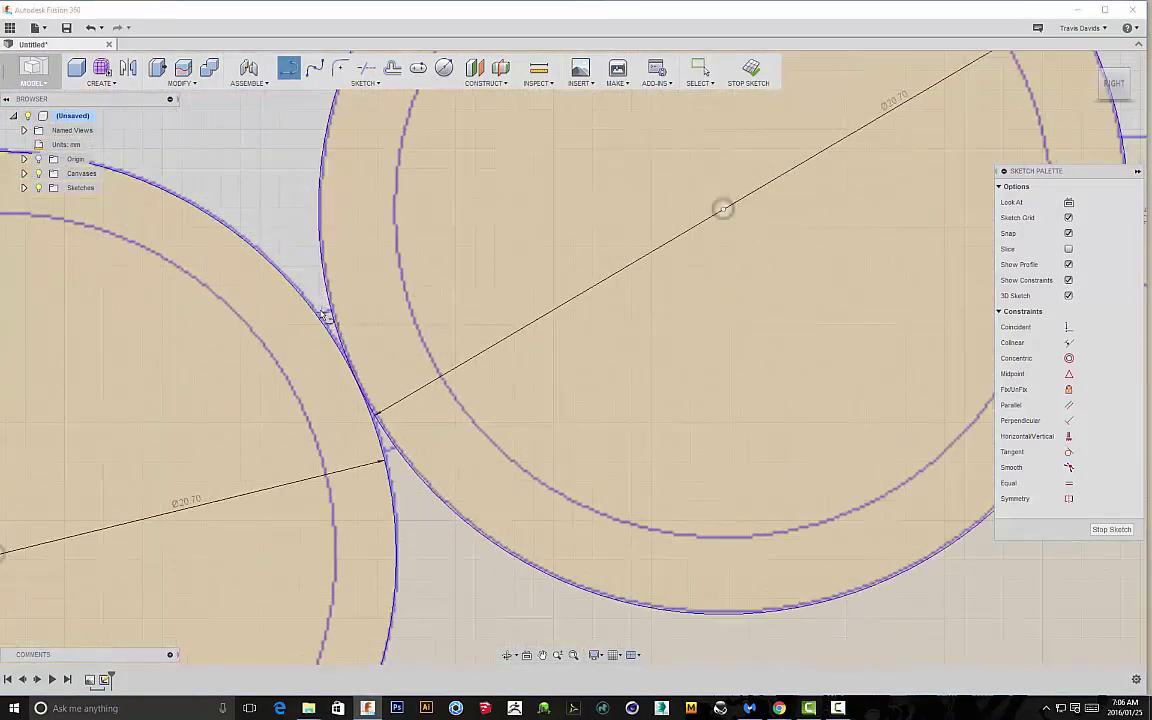
left_click(320, 317)
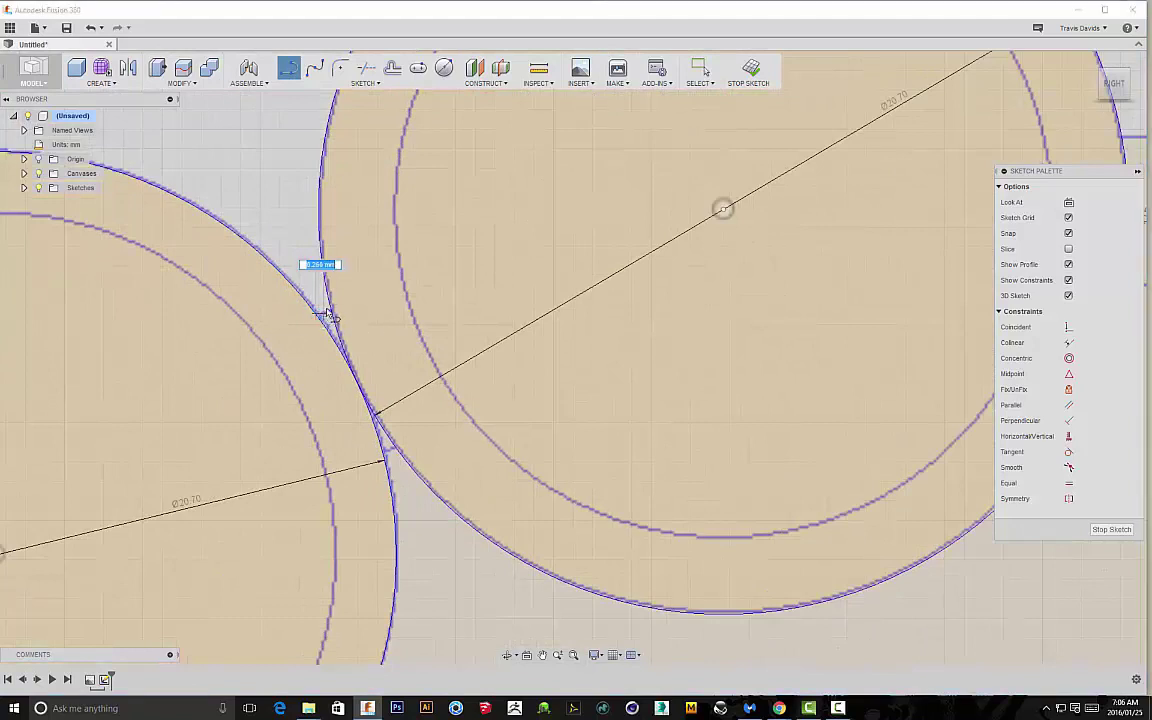
left_click(332, 310)
key("Escape")
- Bridge the gap between the two left circles with short slanted lines above and below where they meet
key("l")
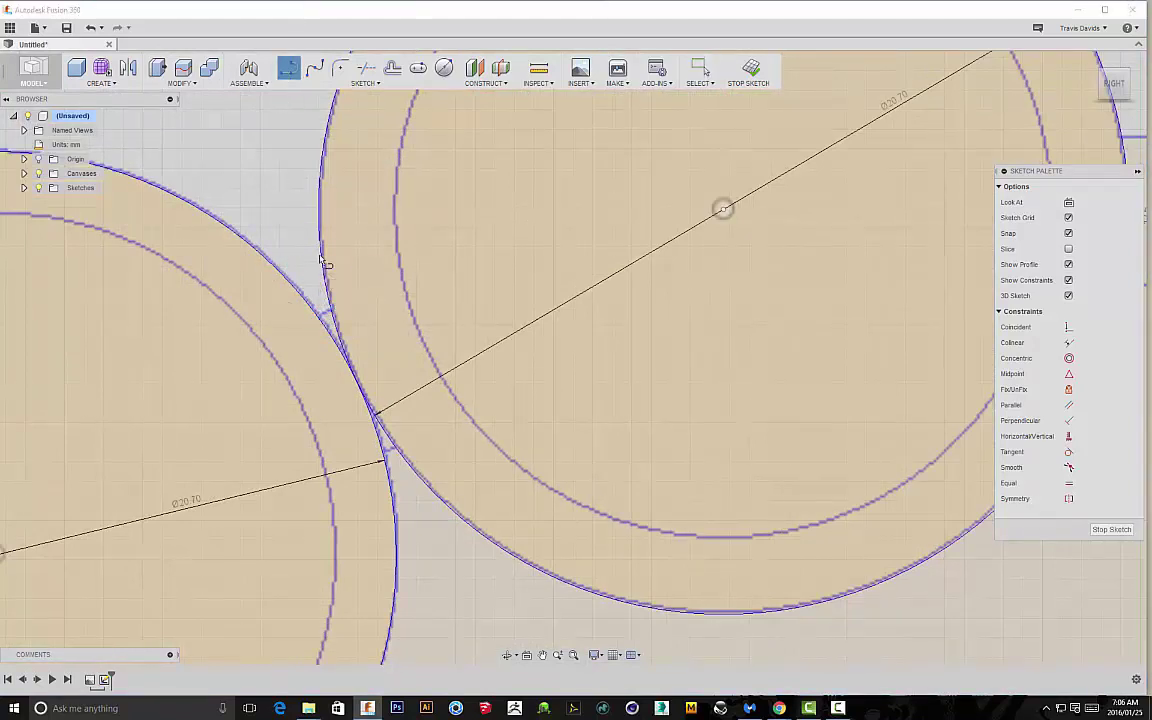
left_click(294, 288)
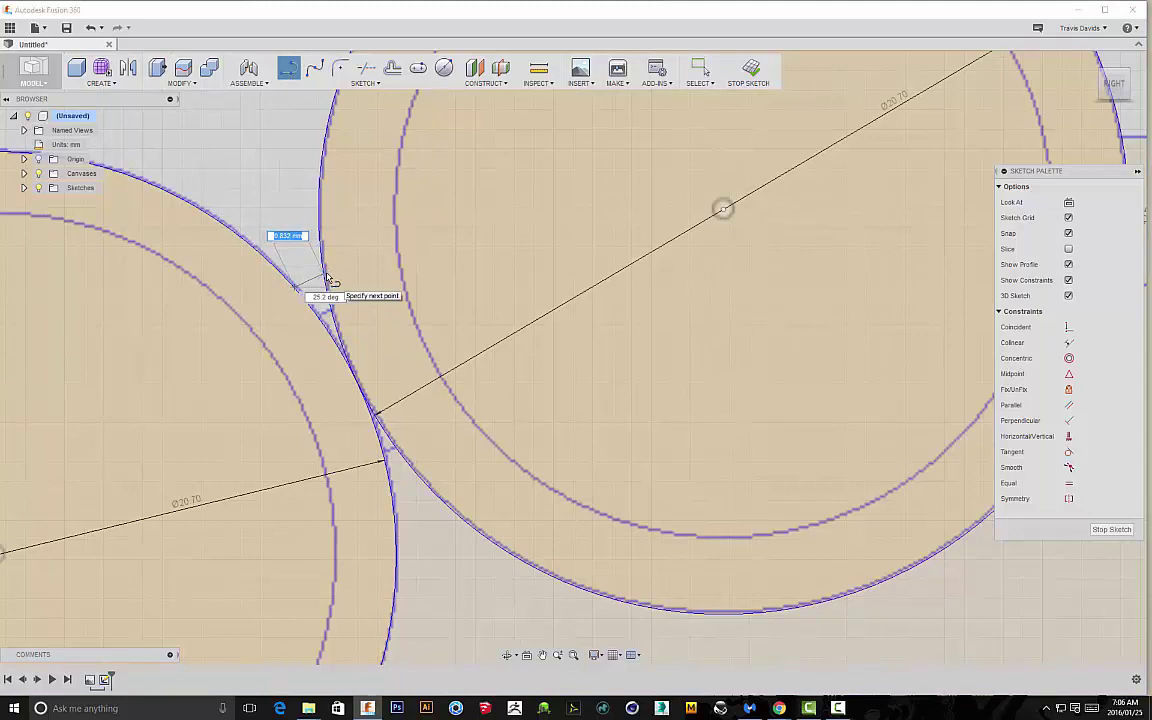
double_click(326, 276)
left_click(385, 458)
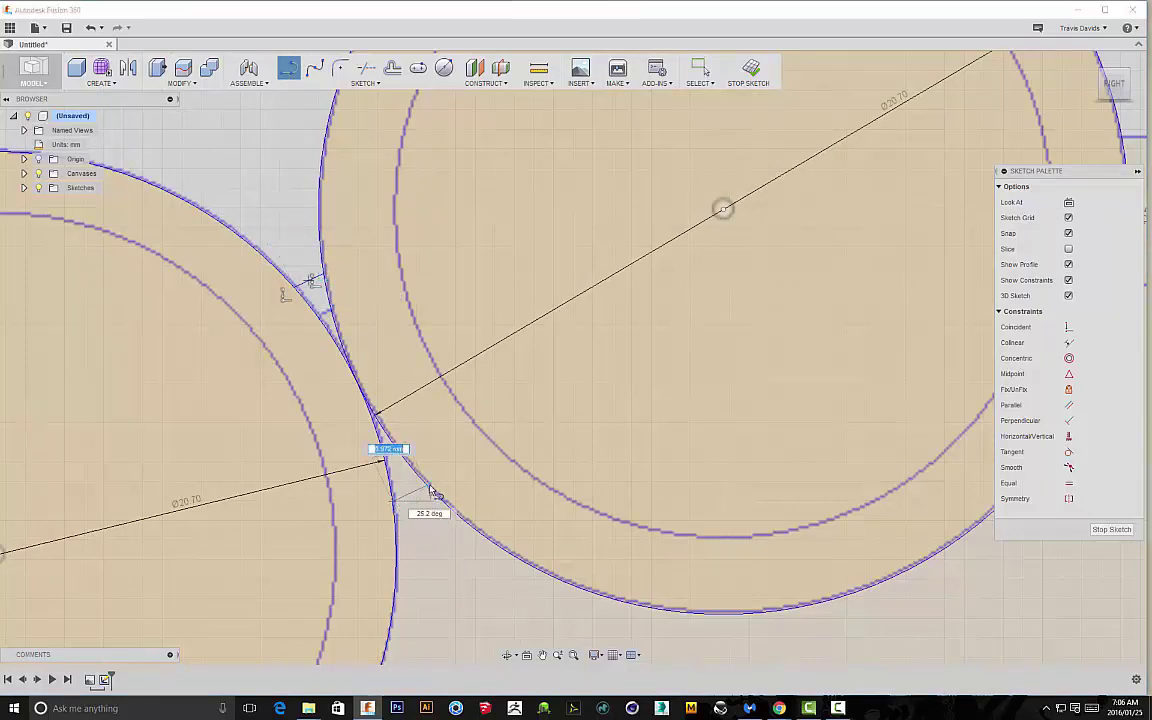
double_click(430, 490)
scroll(299, 217, "down", 6)
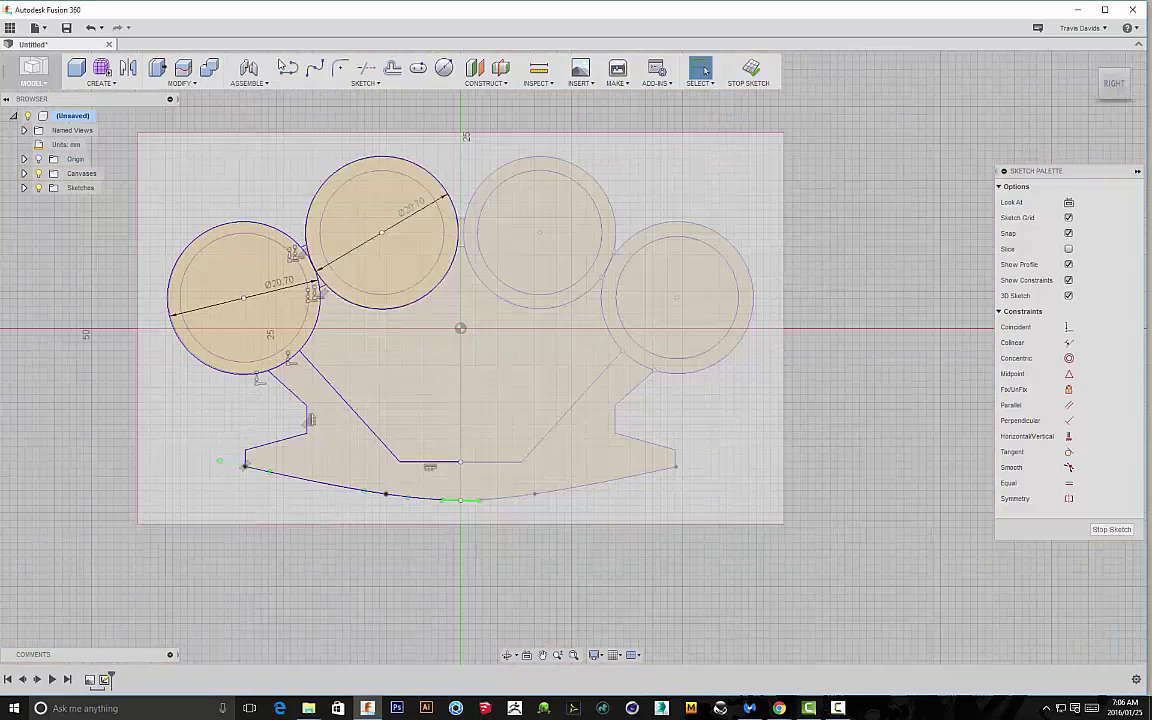
- Sketch a short vertical line on the centreline between the sketch origin and the inner horizontal edge
left_click(461, 363)
left_click(465, 361)
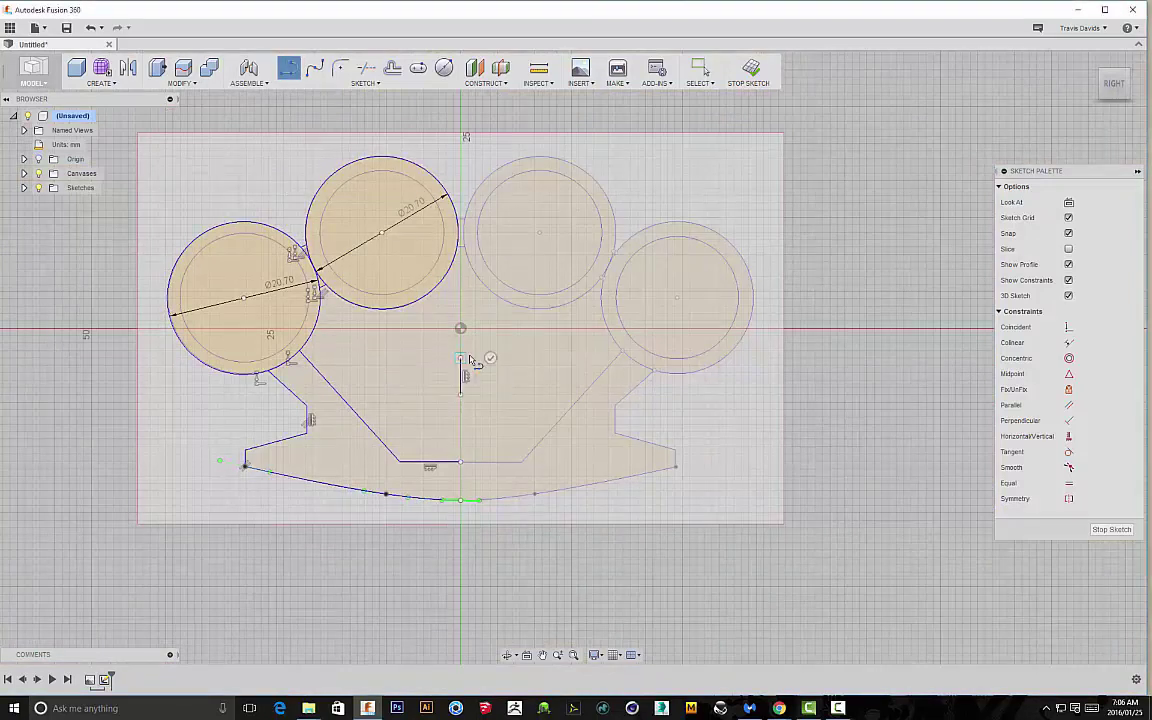
right_click(504, 335)
left_click(555, 338)
key("Escape")
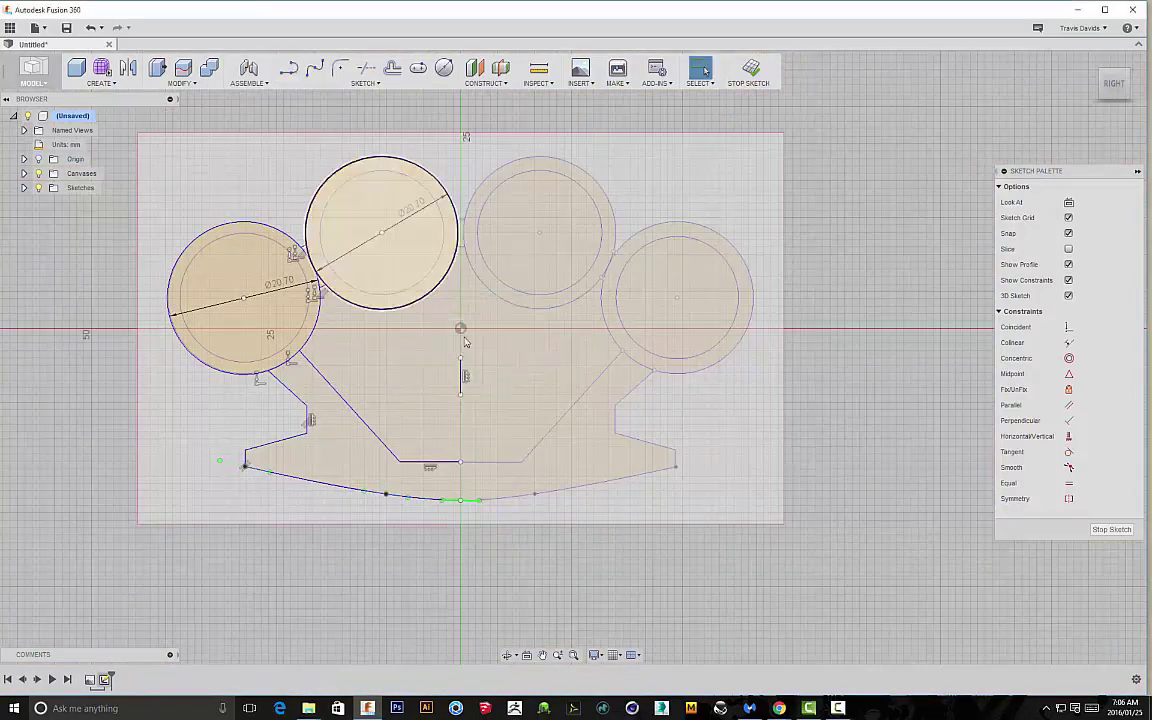
- Mirror the left circles, their bridging lines and the left half of the outline about the short vertical centre line, and hide the canvas
scroll(459, 381, "up", 2)
left_click(393, 279)
scroll(268, 265, "up", 3)
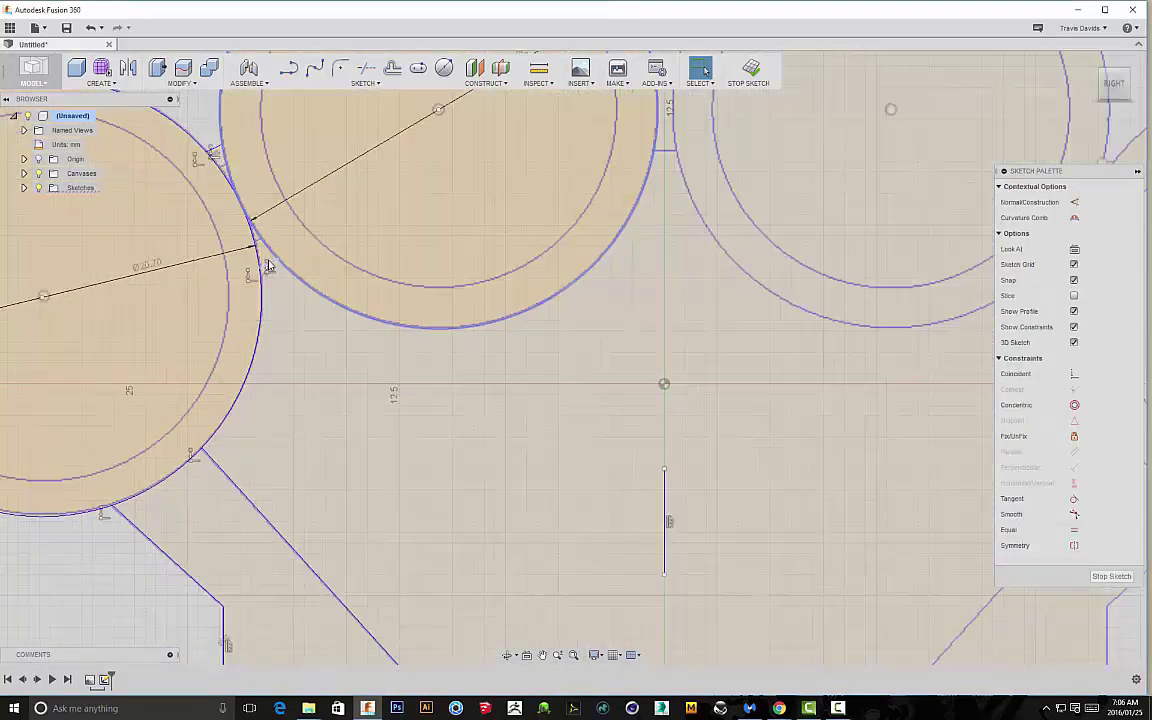
scroll(206, 154, "up", 3)
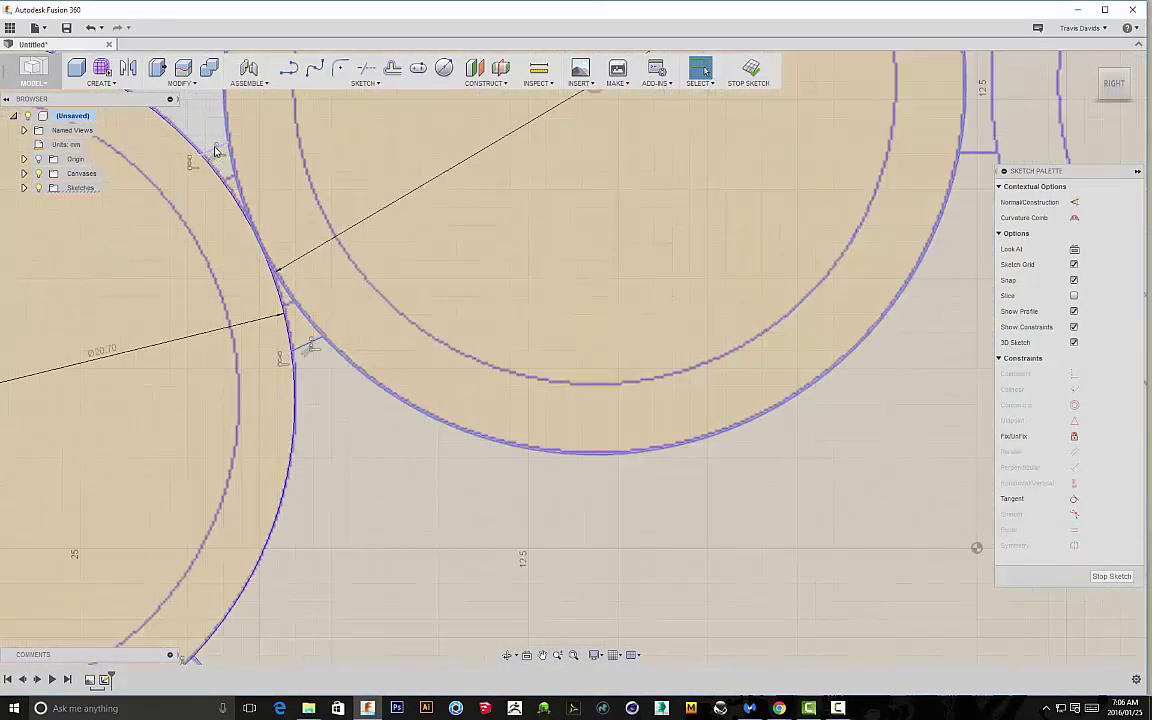
left_click(185, 143)
scroll(393, 510, "down", 5)
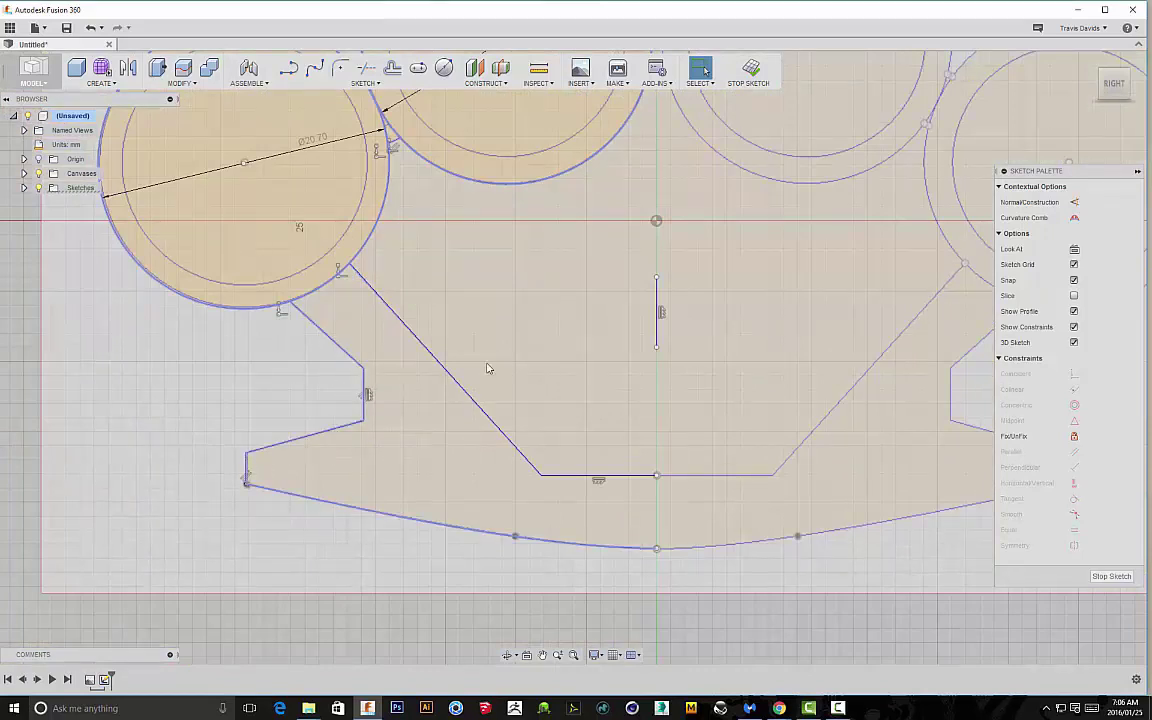
middle_click_drag(489, 365, 370, 428)
left_click(403, 521)
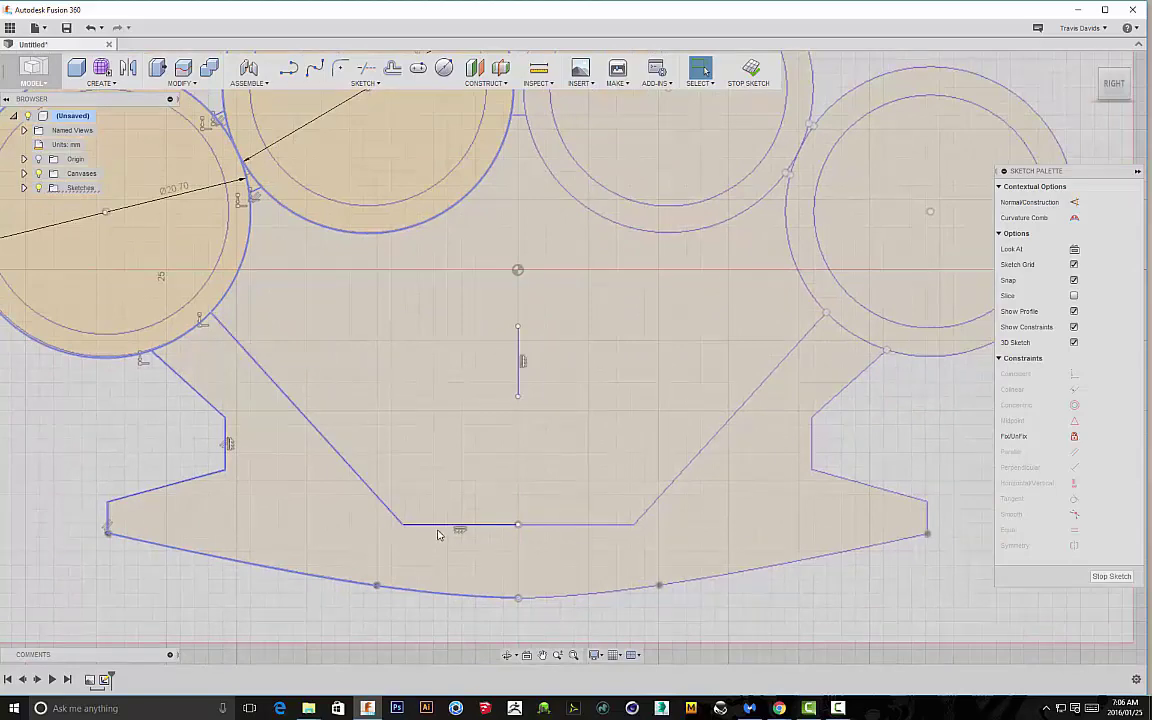
left_click(364, 83)
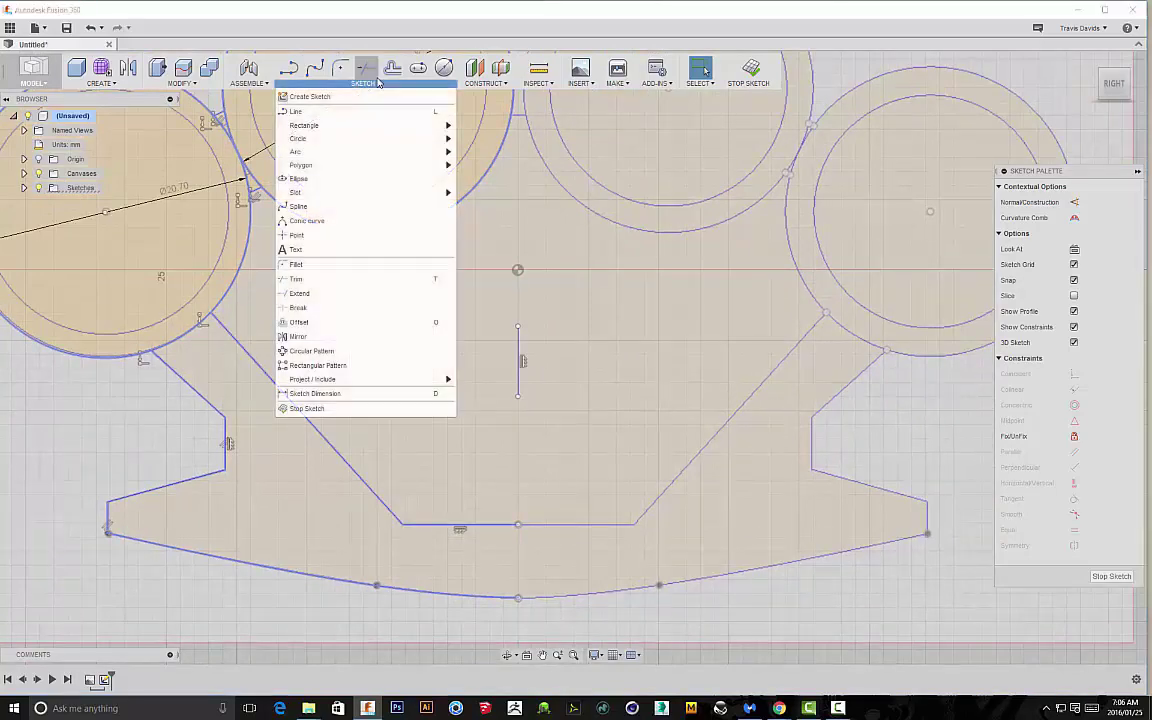
left_click(320, 316)
left_click(519, 360)
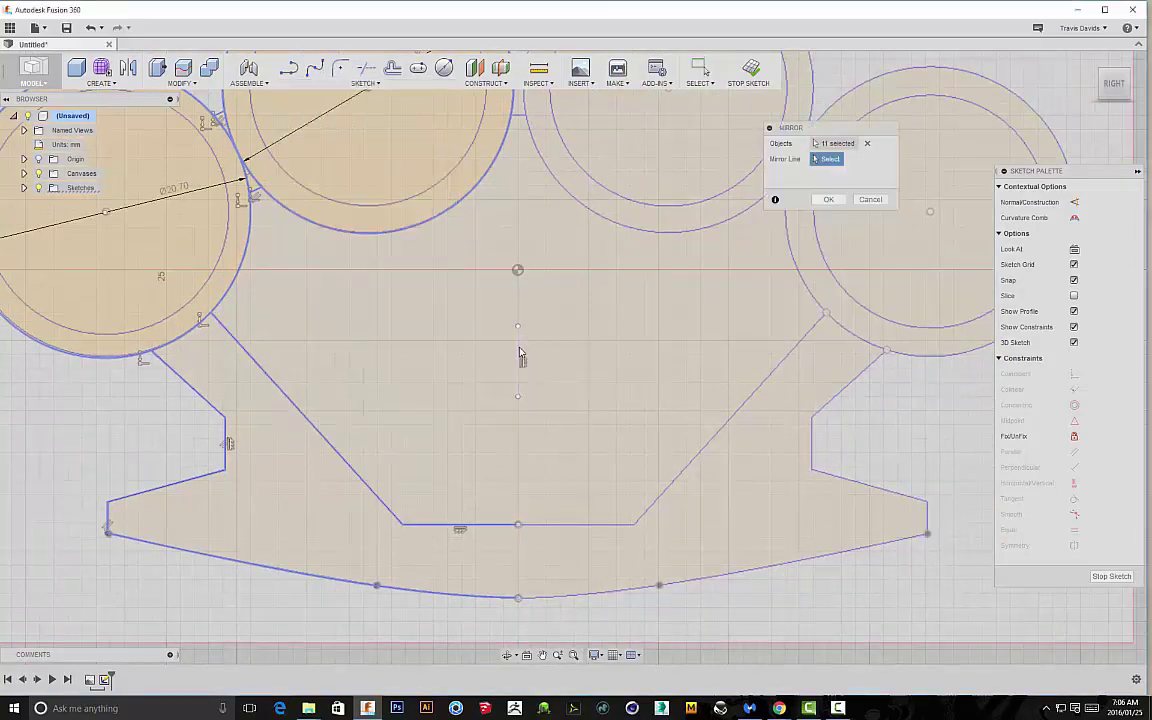
scroll(305, 439, "down", 4)
left_click(828, 201)
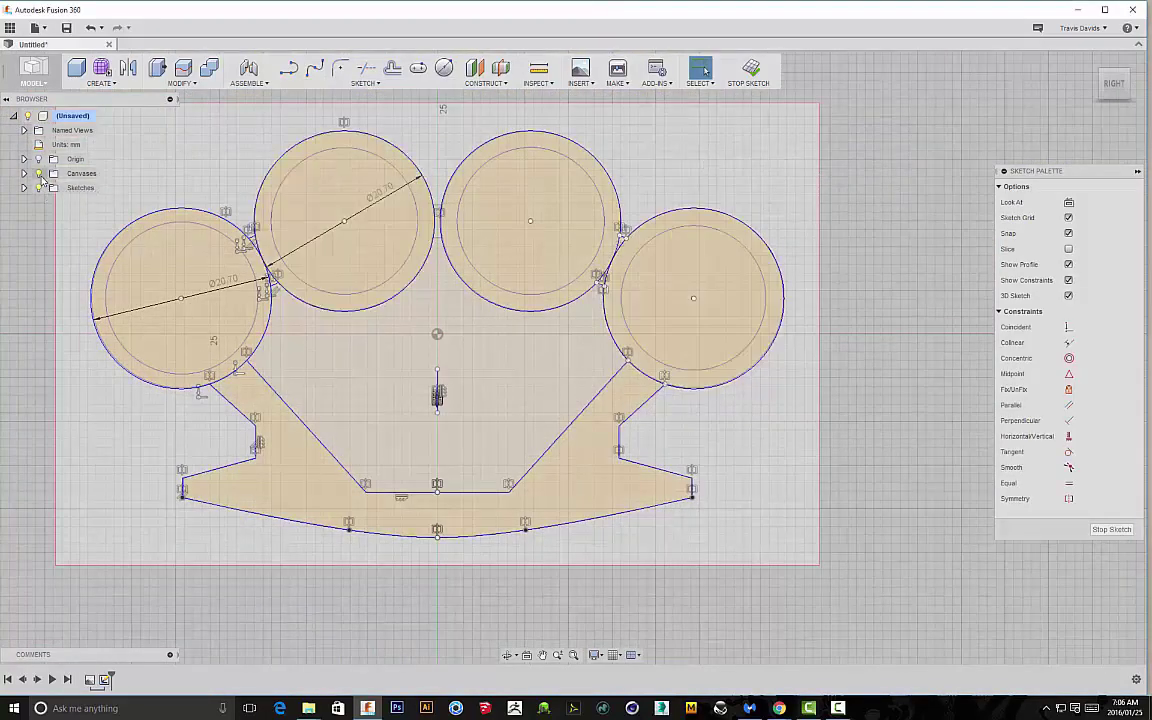
left_click(38, 173)
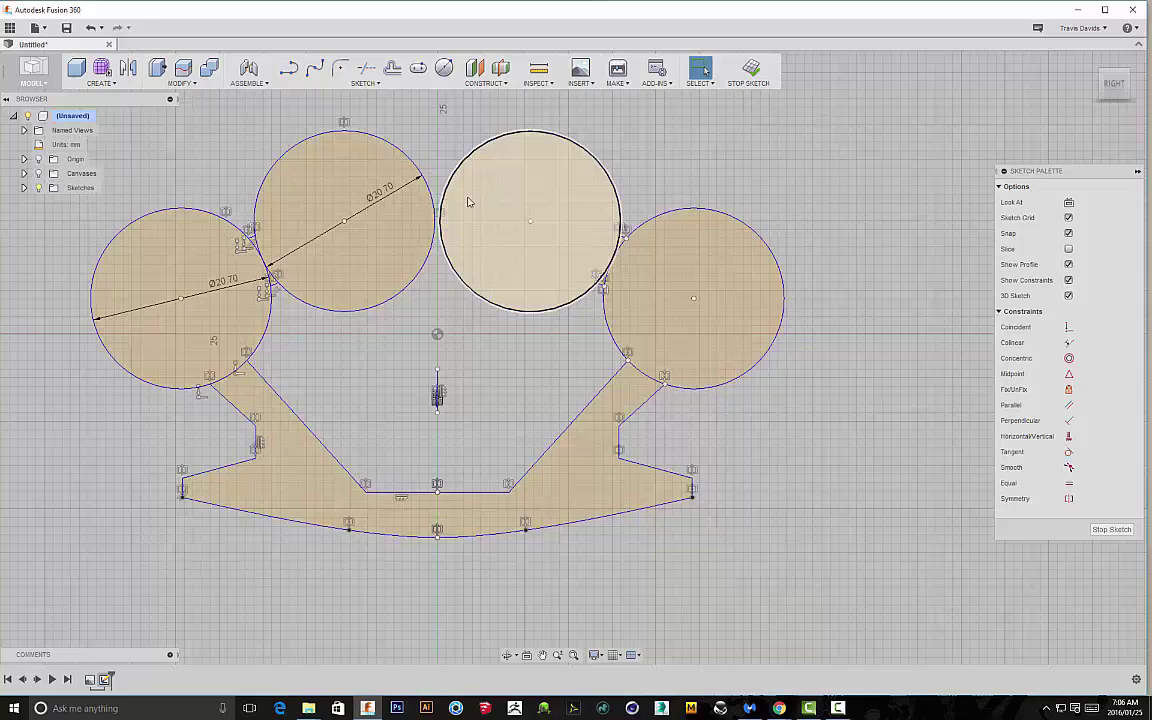
left_click(288, 67)
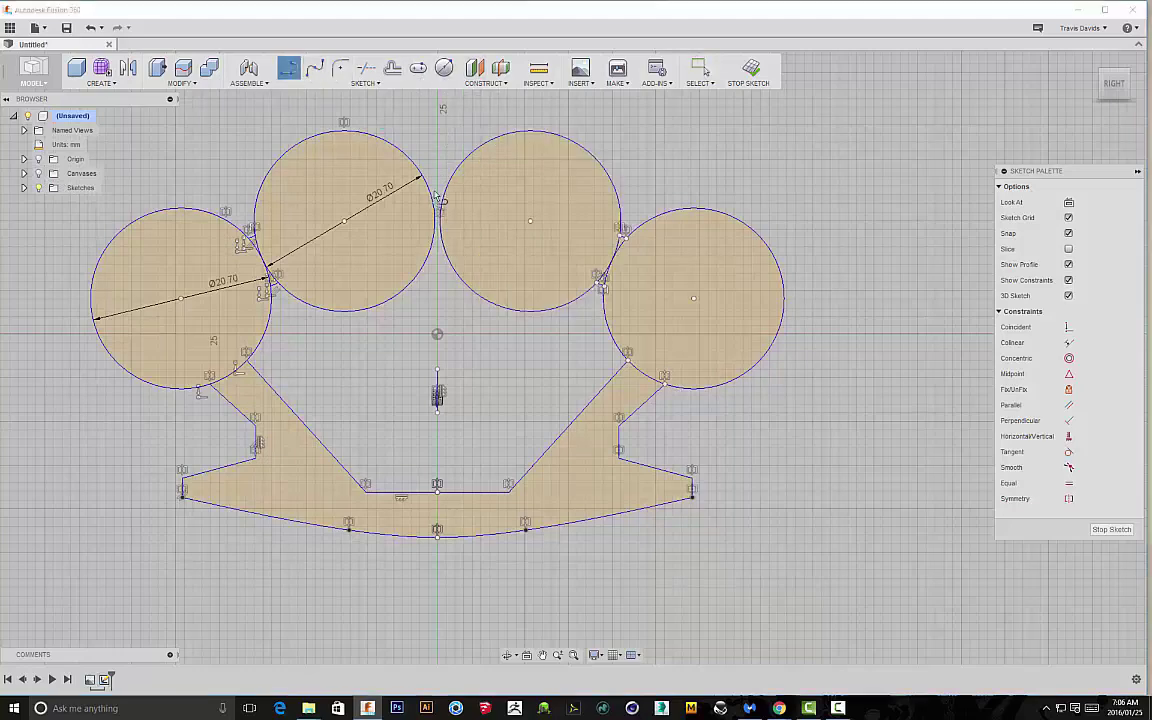
scroll(437, 197, "up", 5)
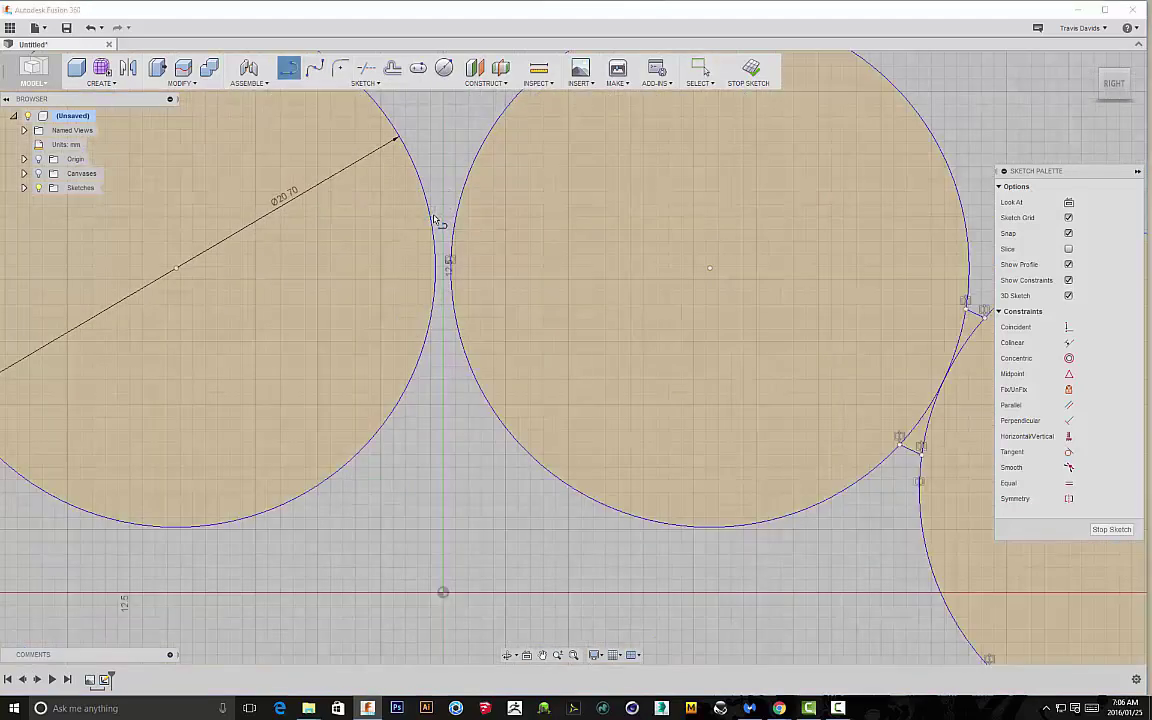
scroll(437, 220, "down", 5)
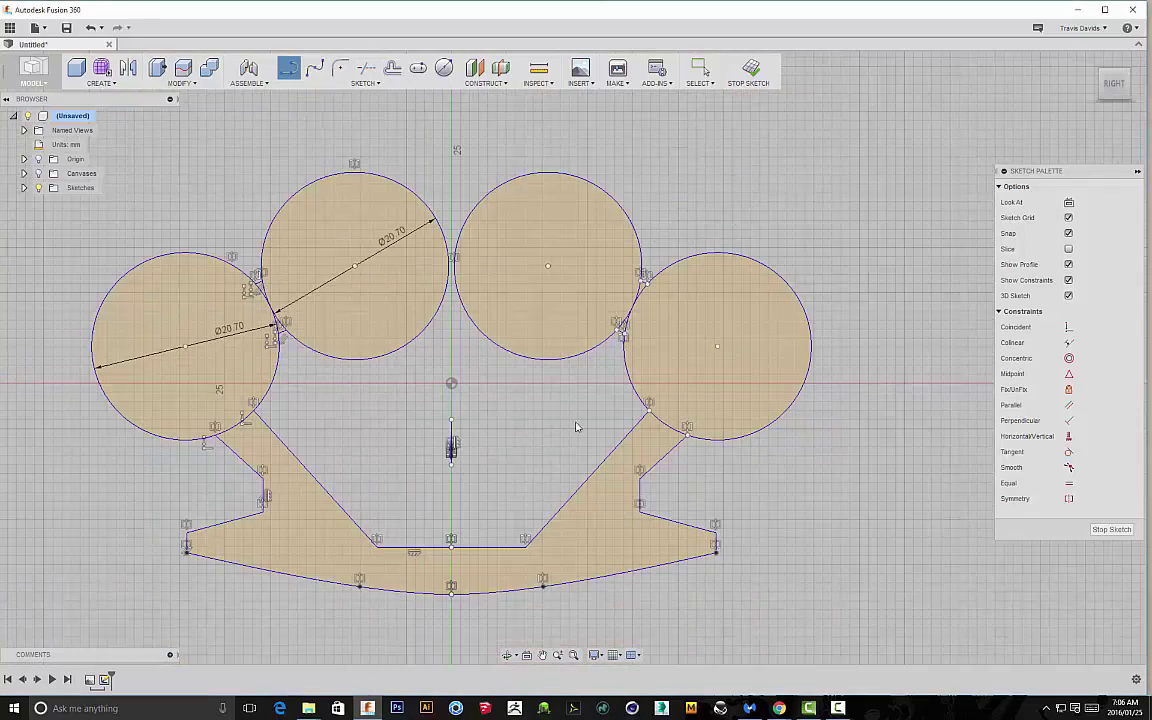
key("Escape")
- Move the mirrored right half of the outline, with its two circles and bridging lines, by -0.163 mm in X toward the centreline
left_click(535, 594)
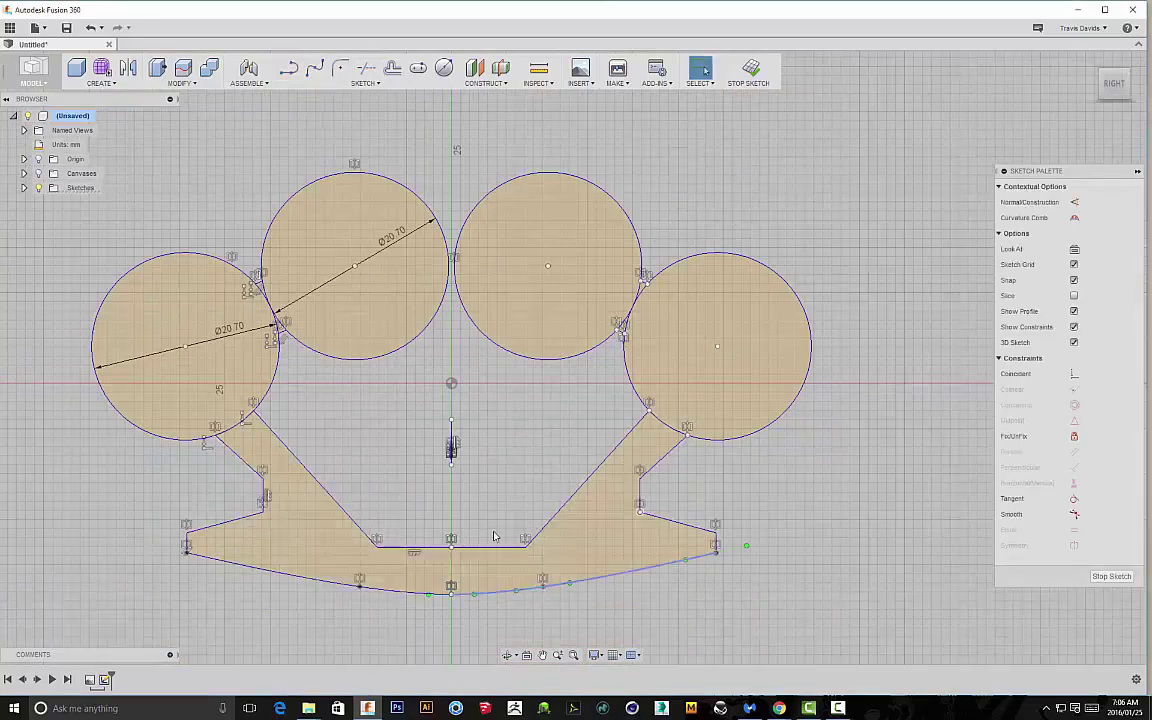
left_click(513, 548, "shift")
left_click(553, 519, "shift")
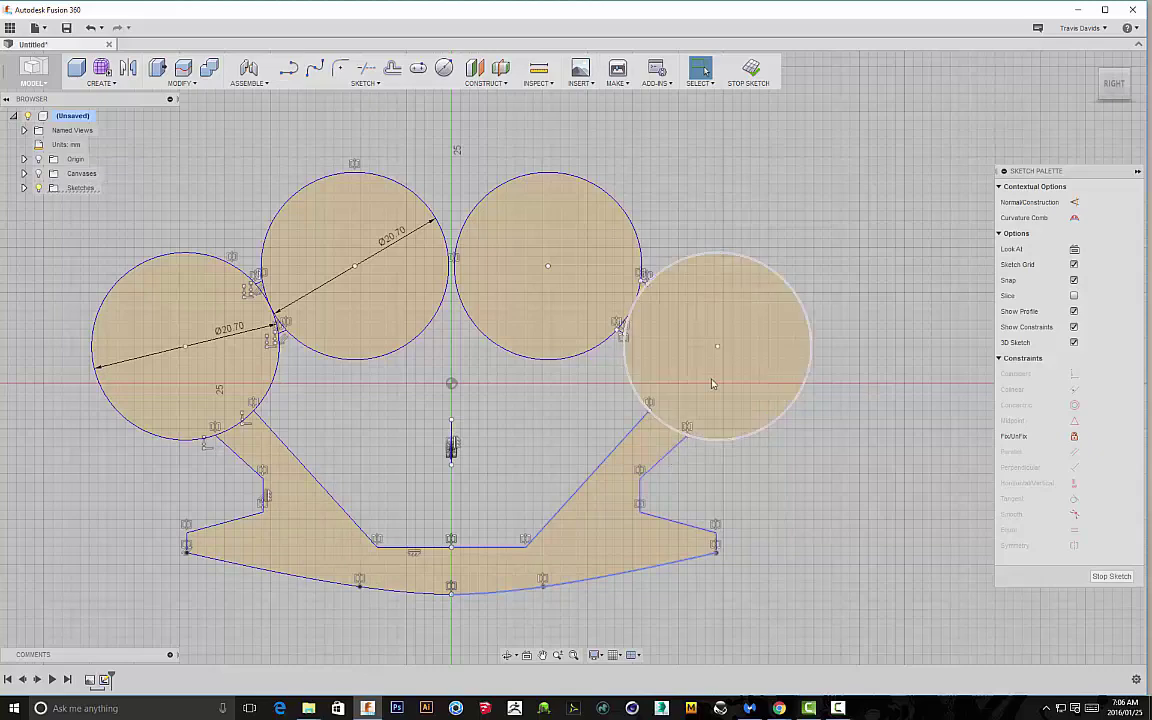
scroll(640, 320, "up", 5)
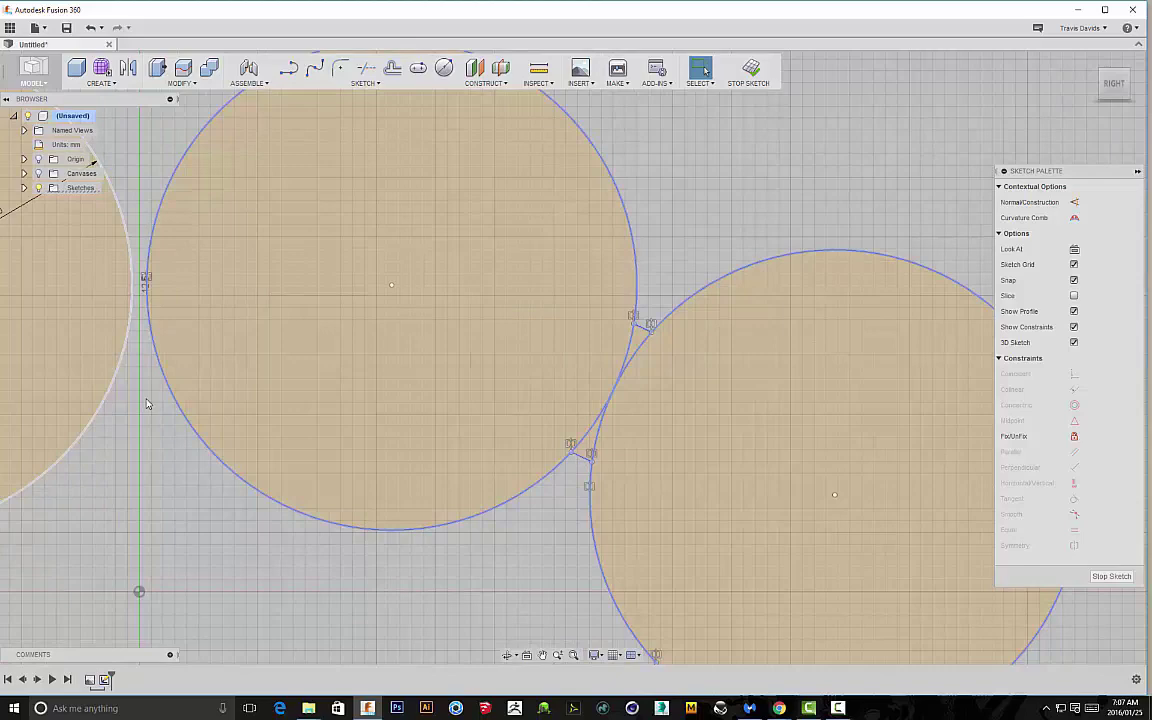
middle_click_drag(153, 397, 278, 395)
scroll(278, 395, "down", 1)
key("m")
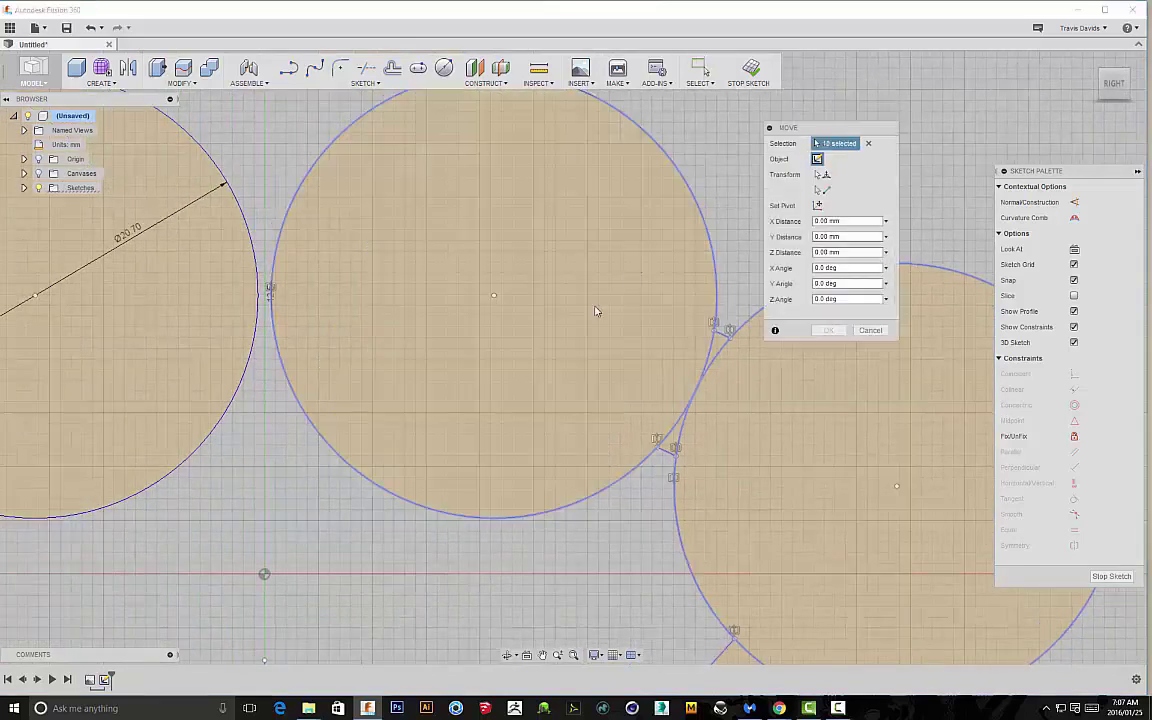
scroll(605, 325, "down", 4)
middle_click_drag(625, 373, 661, 267)
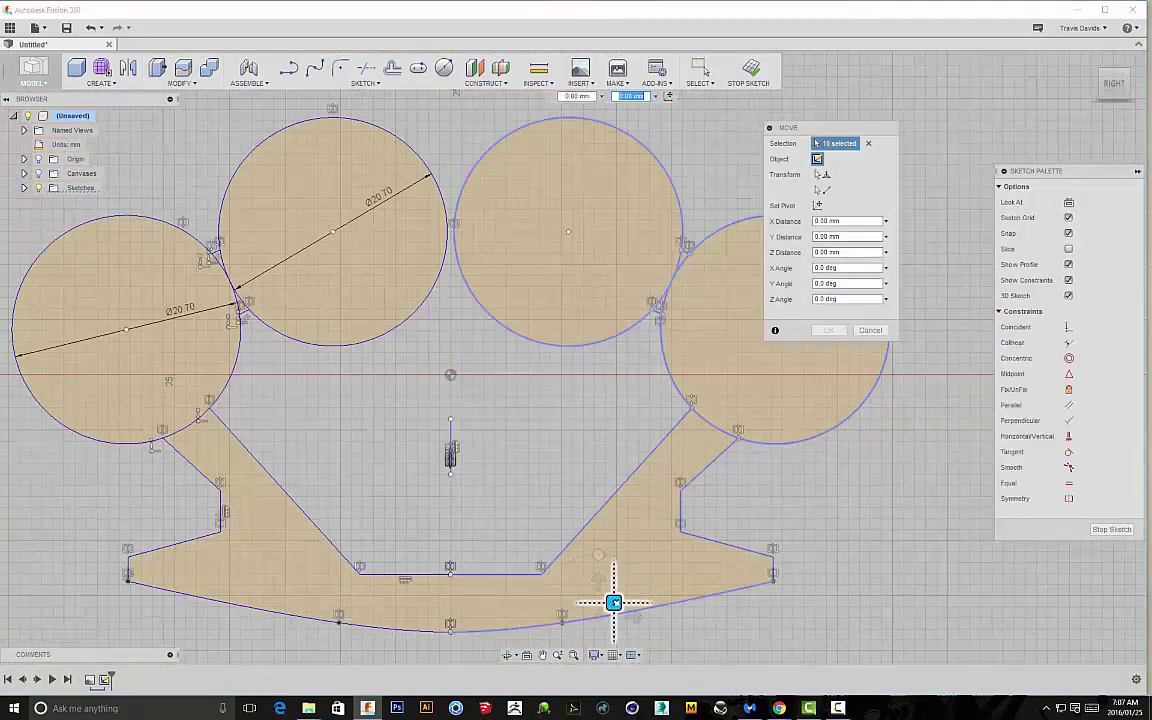
left_click_drag(614, 603, 612, 602)
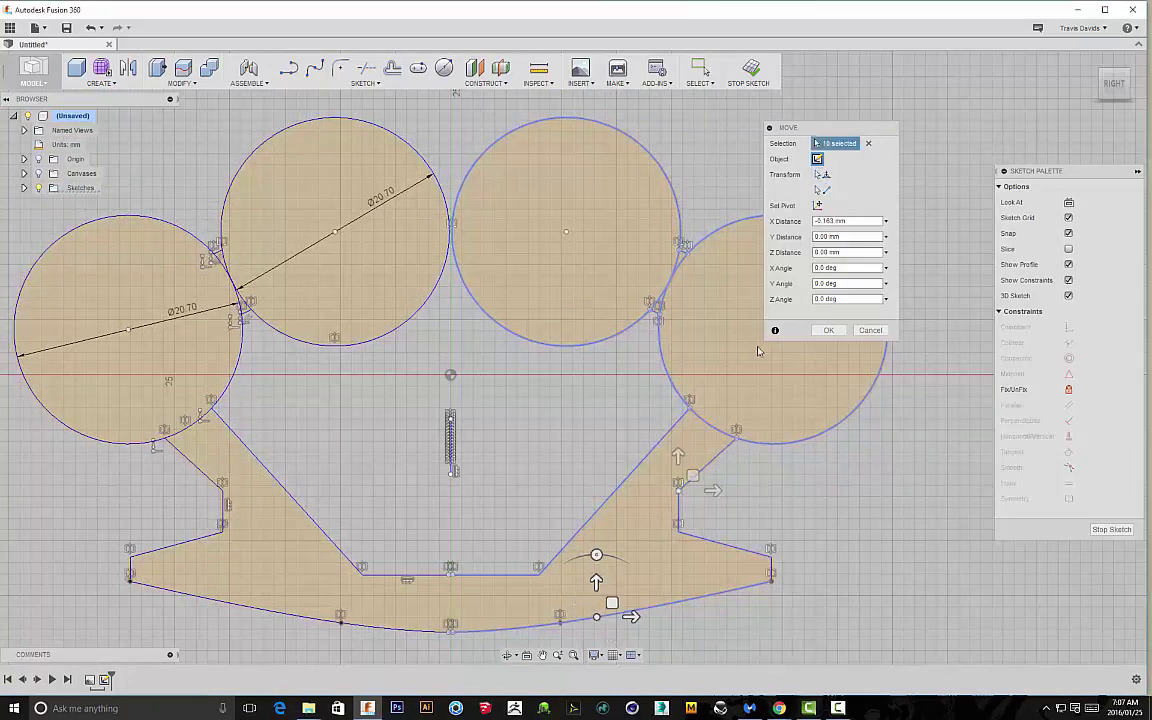
left_click(833, 334)
- Trim the overlapping ends of the two bottom curves where they cross at the vertical centreline
scroll(470, 560, "down", 1)
middle_click_drag(472, 500, 507, 324)
scroll(493, 267, "up", 5)
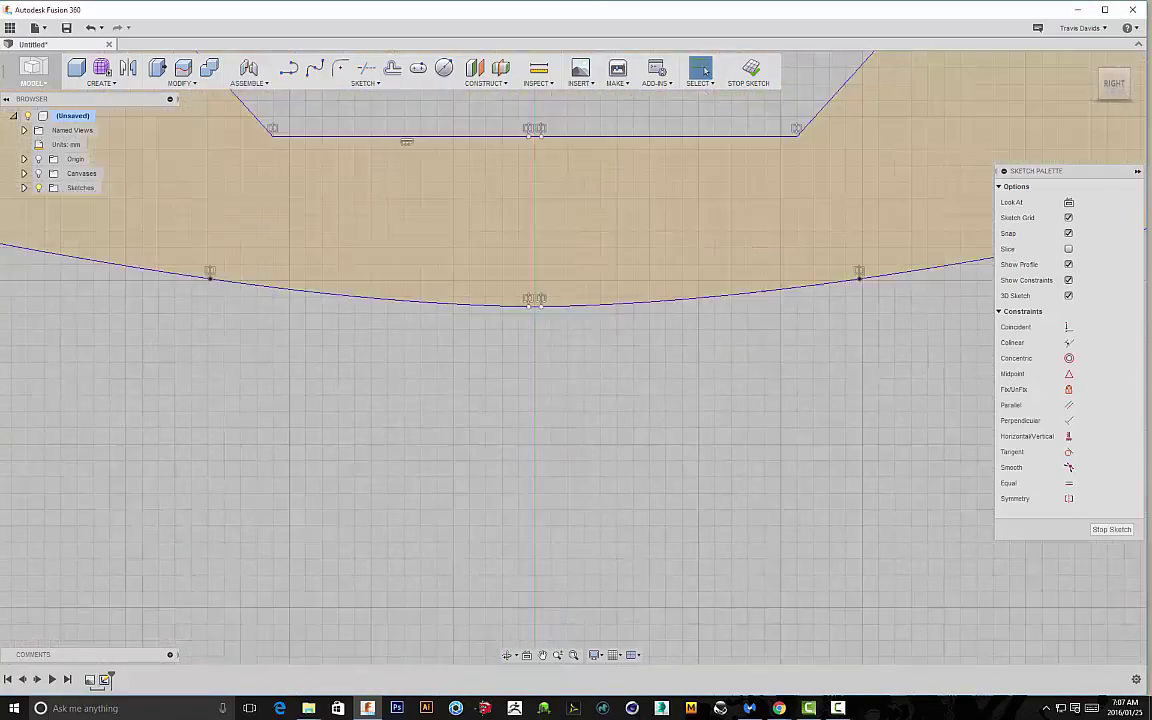
scroll(530, 481, "up", 6)
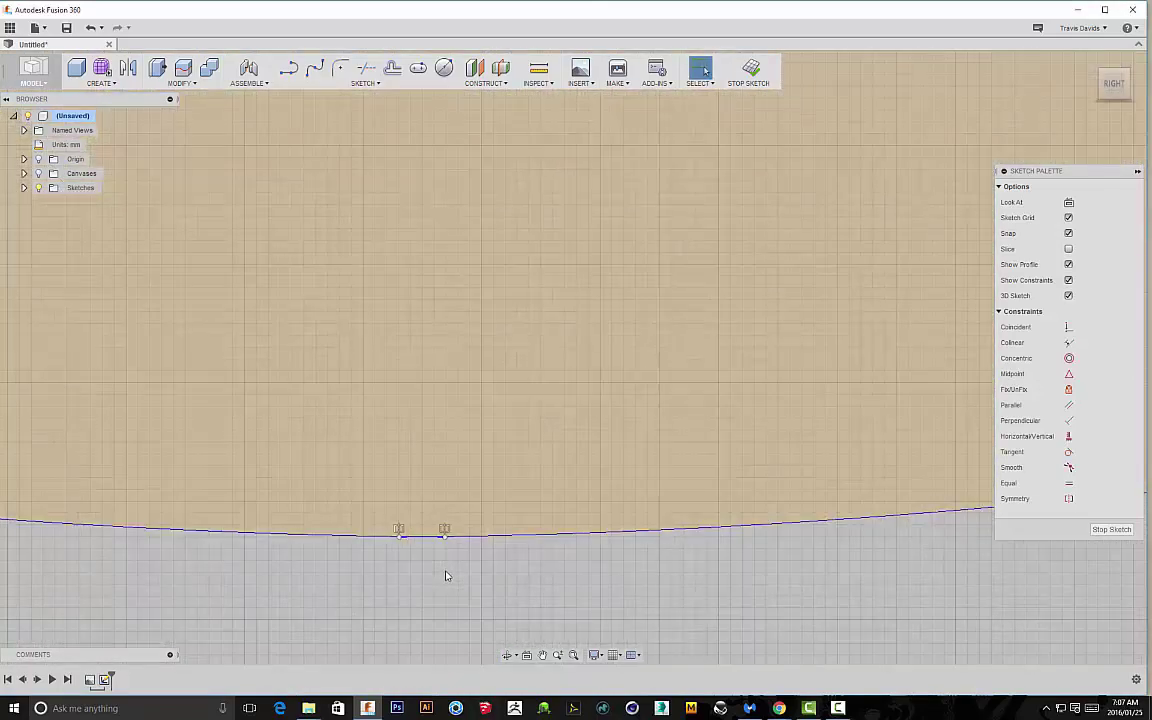
scroll(446, 576, "up", 5)
key("t")
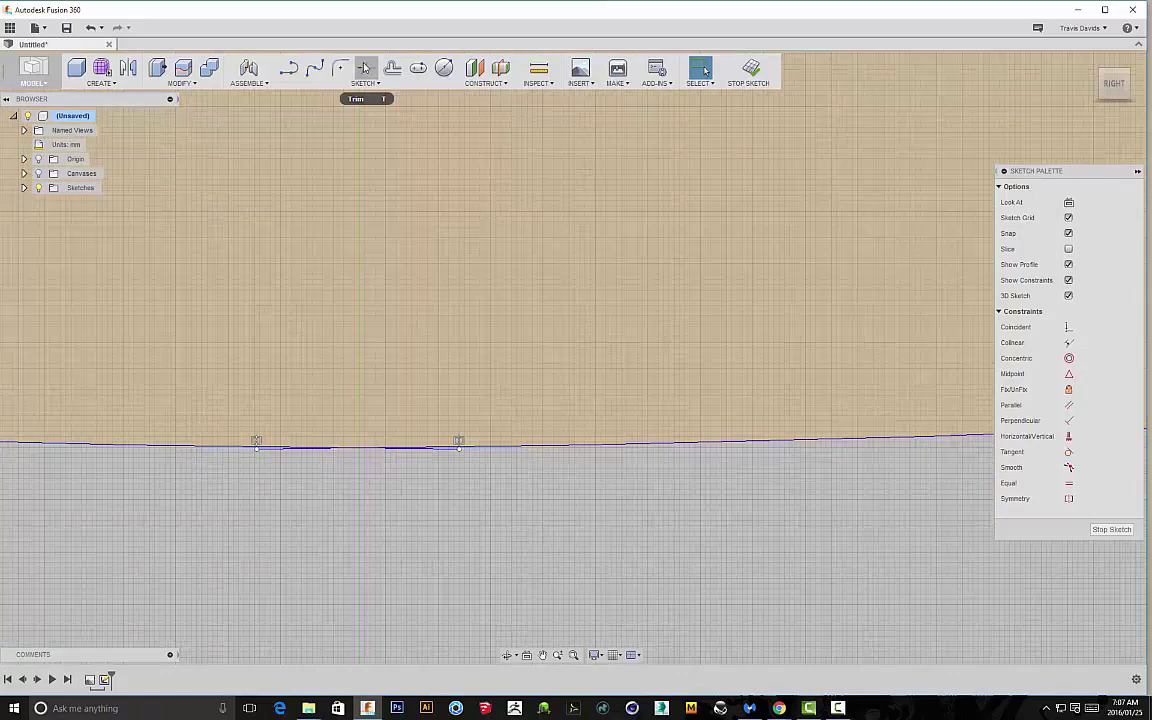
left_click(365, 67)
left_click(455, 449)
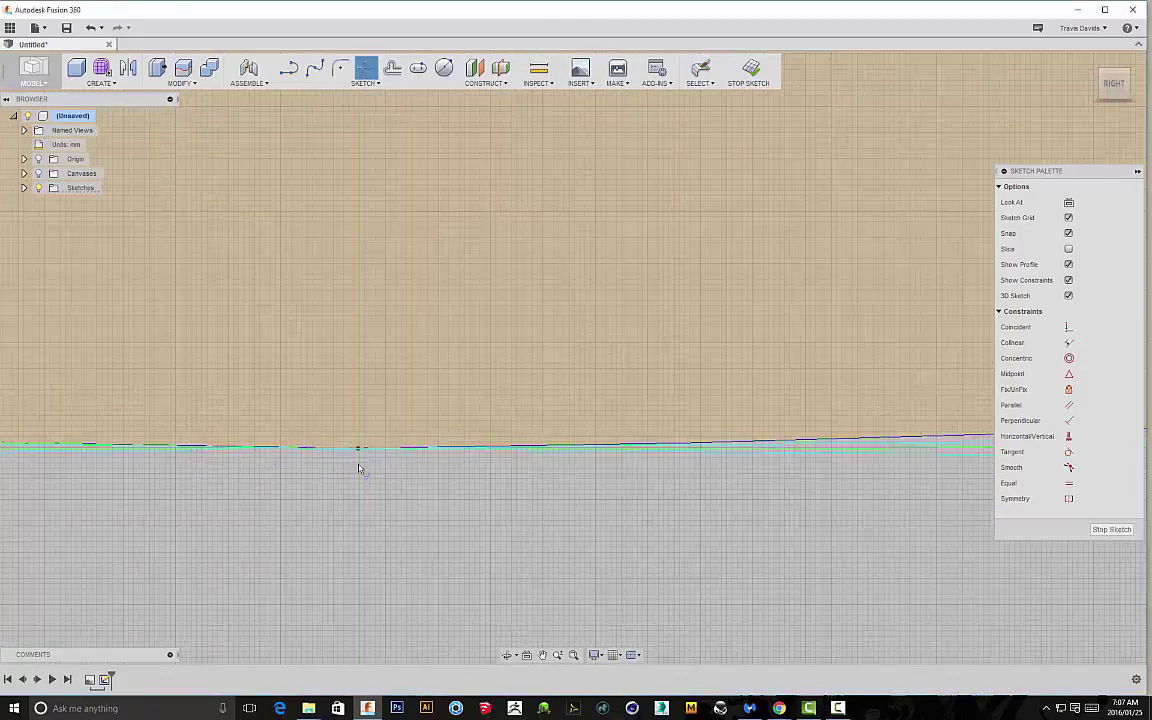
- Bridge the two middle circles with short horizontal lines across the centreline, one above and one below where they nearly meet
scroll(358, 470, "down", 10)
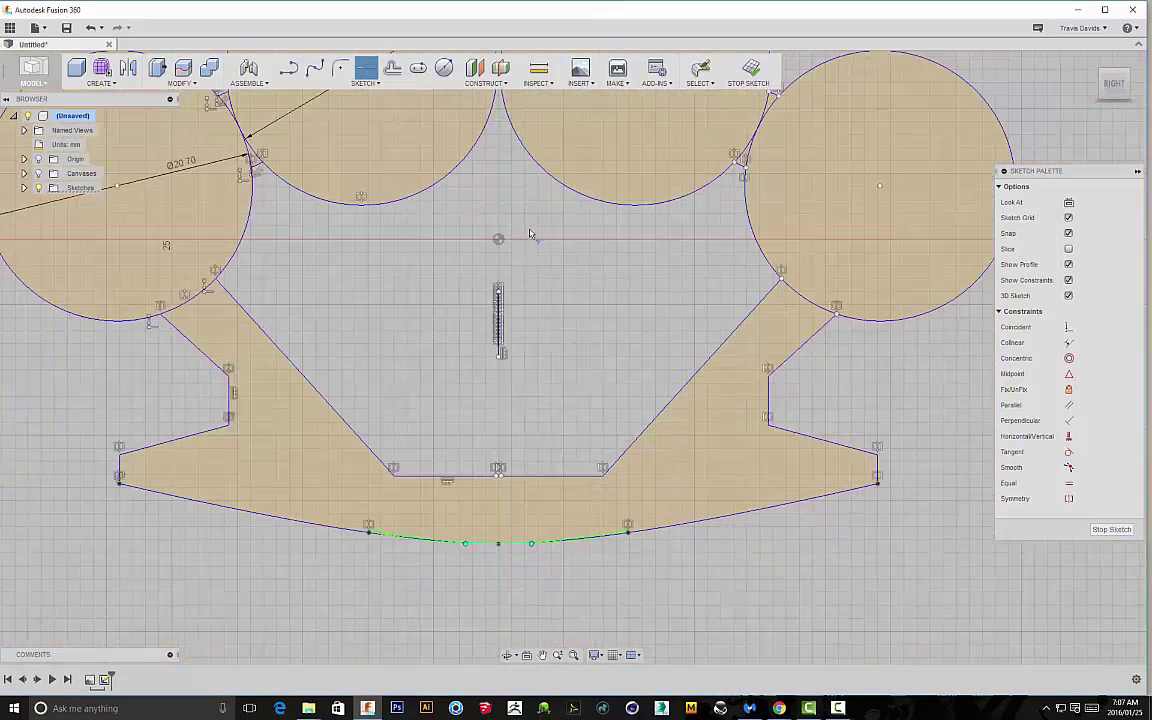
scroll(531, 234, "down", 1)
middle_click_drag(531, 234, 493, 510)
left_click(289, 69)
scroll(463, 385, "up", 5)
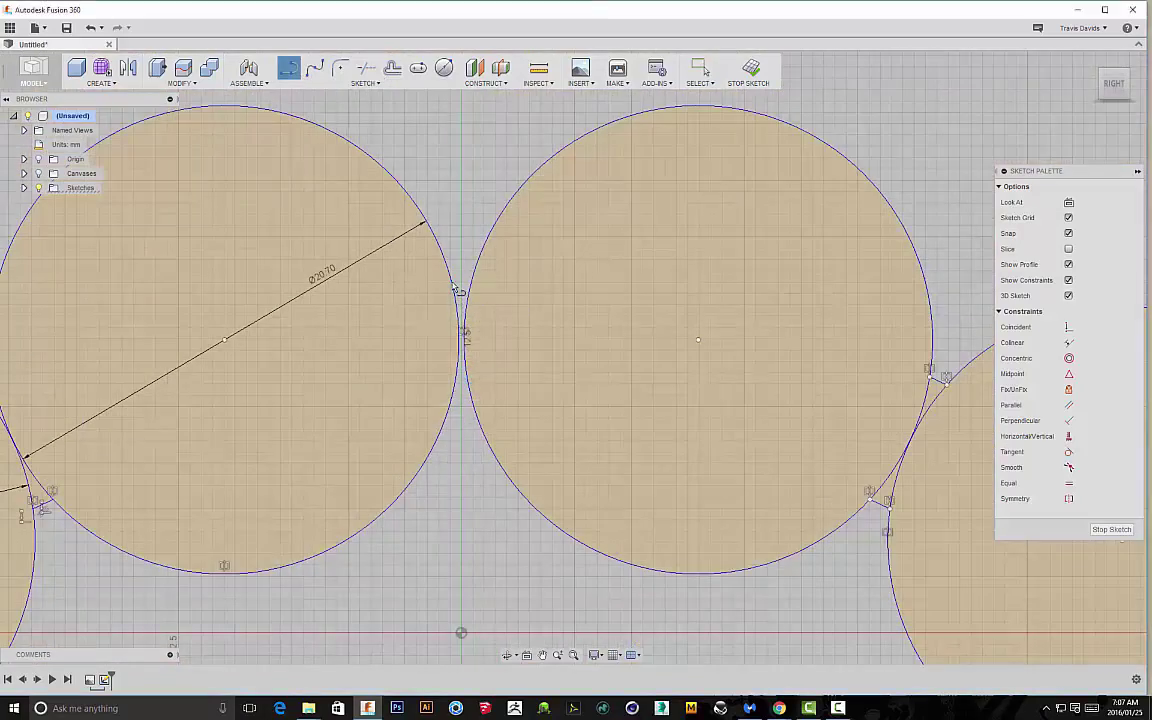
left_click(453, 283)
left_click(471, 283)
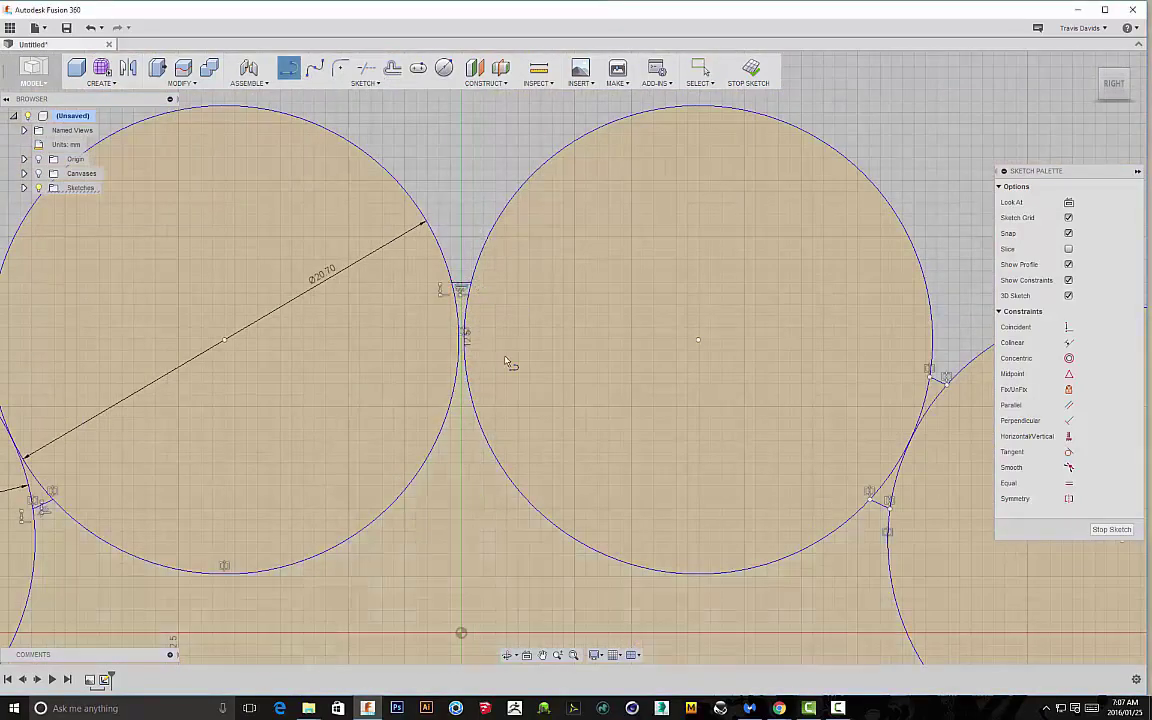
left_click(451, 398)
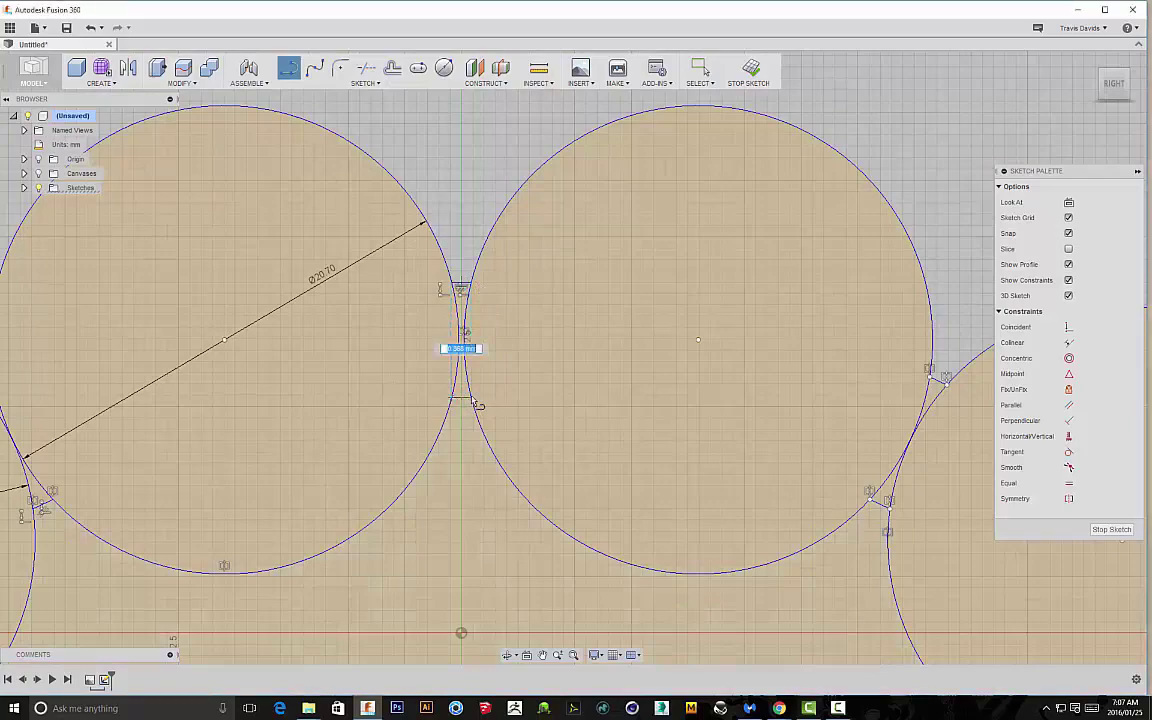
right_click(452, 183)
left_click(490, 175)
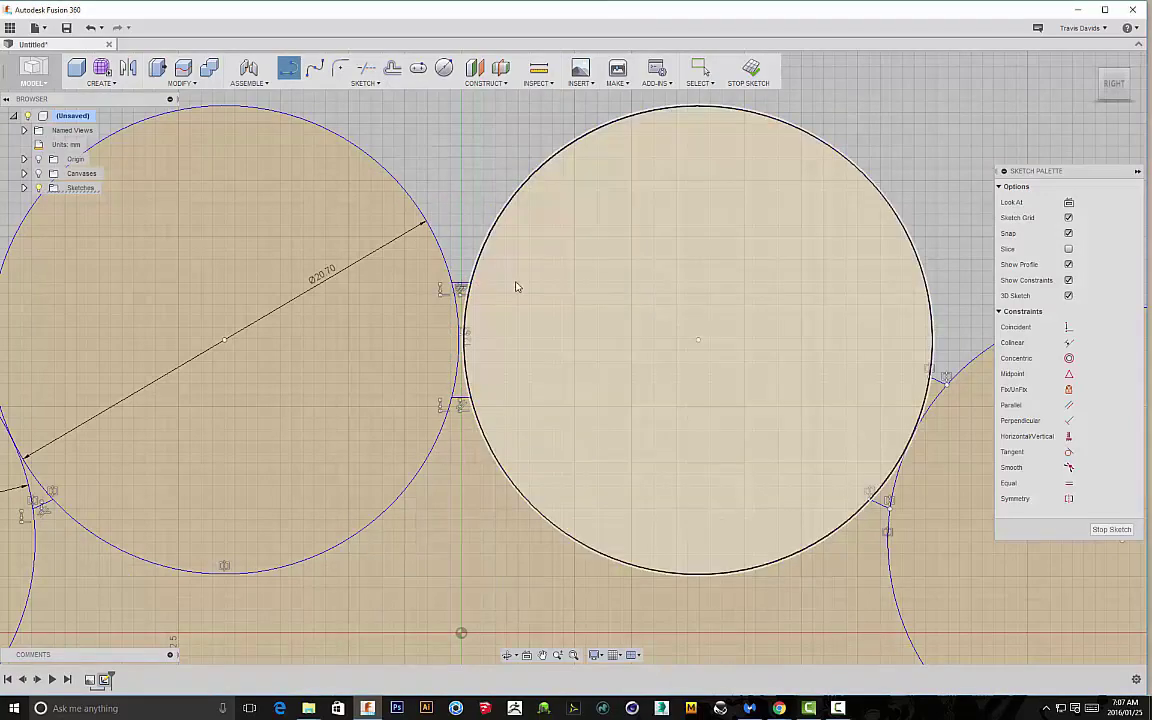
- Offset the leftmost circle inward by 2.5 mm
scroll(514, 288, "down", 3)
scroll(507, 314, "down", 4)
middle_click_drag(473, 362, 436, 254)
scroll(436, 254, "up", 3)
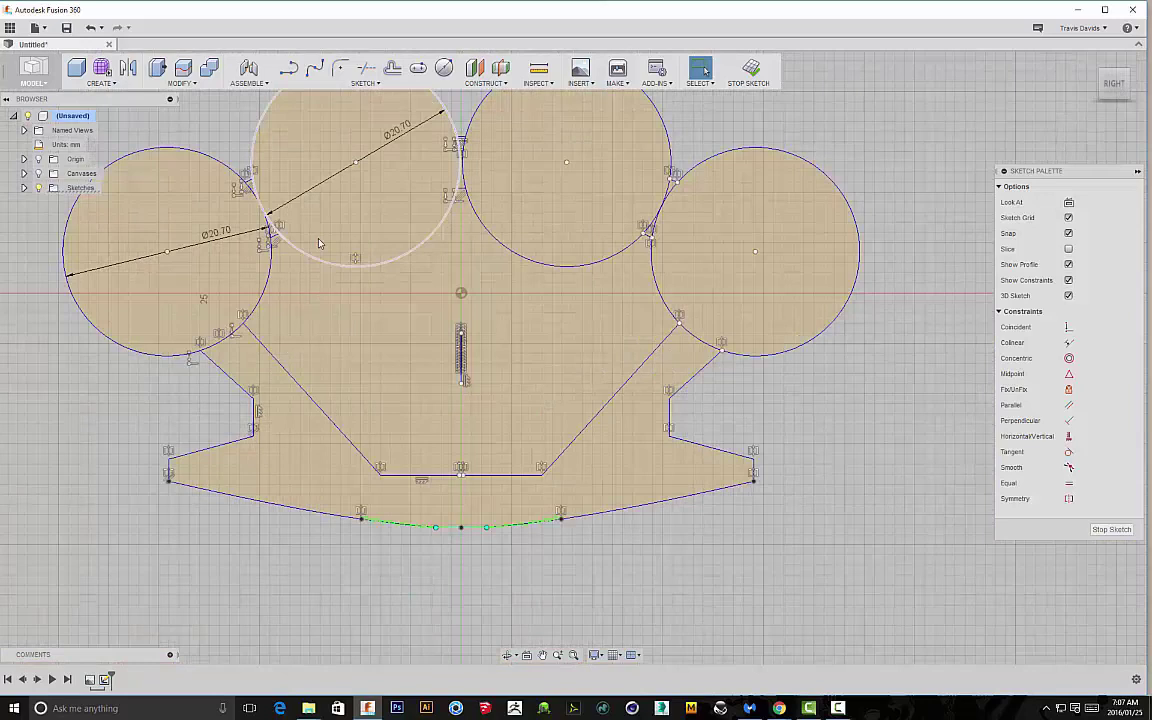
left_click(444, 67)
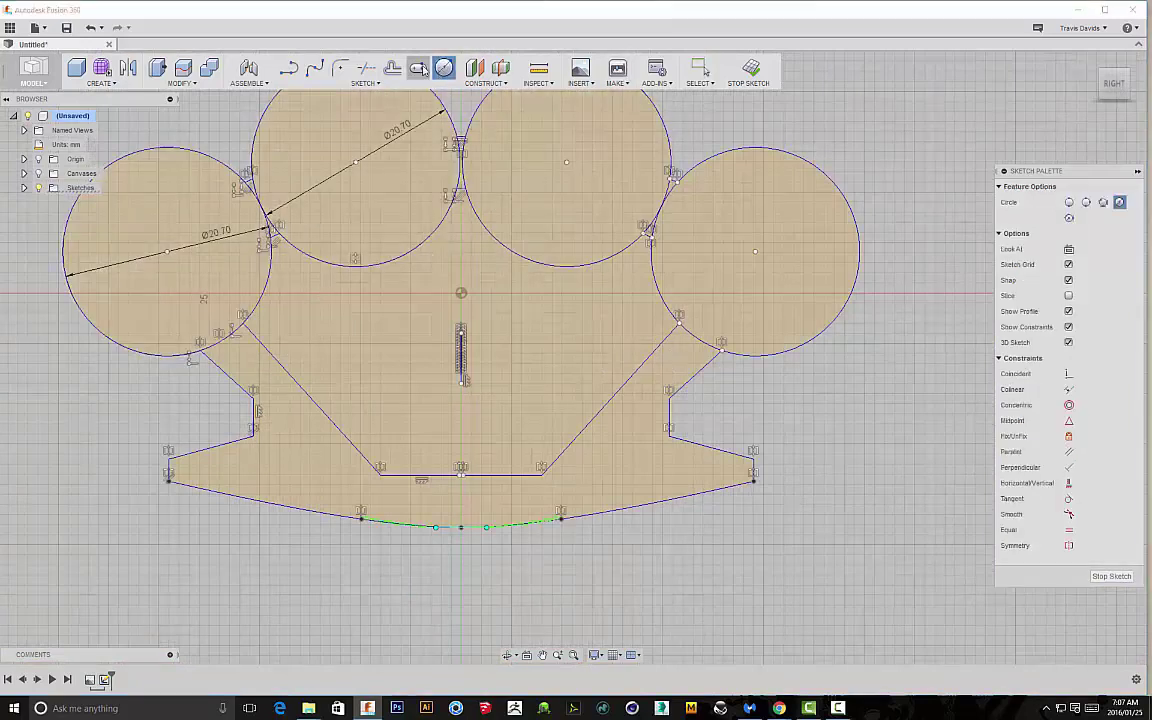
left_click(366, 82)
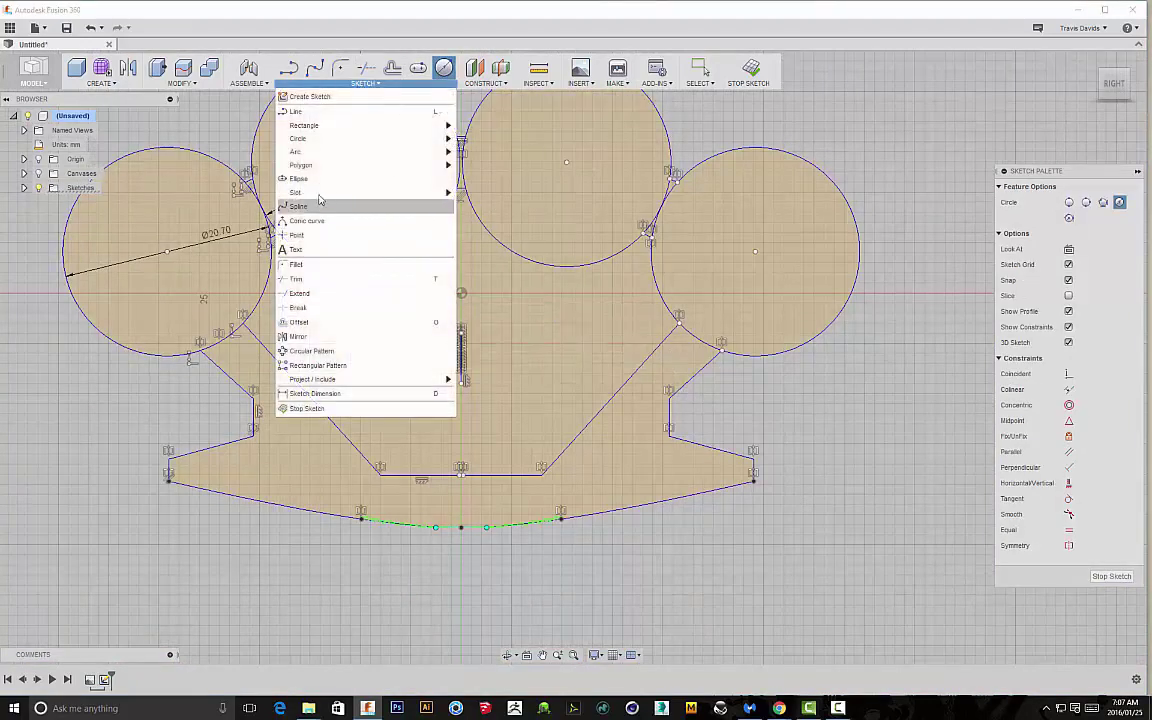
left_click(309, 322)
left_click(73, 280)
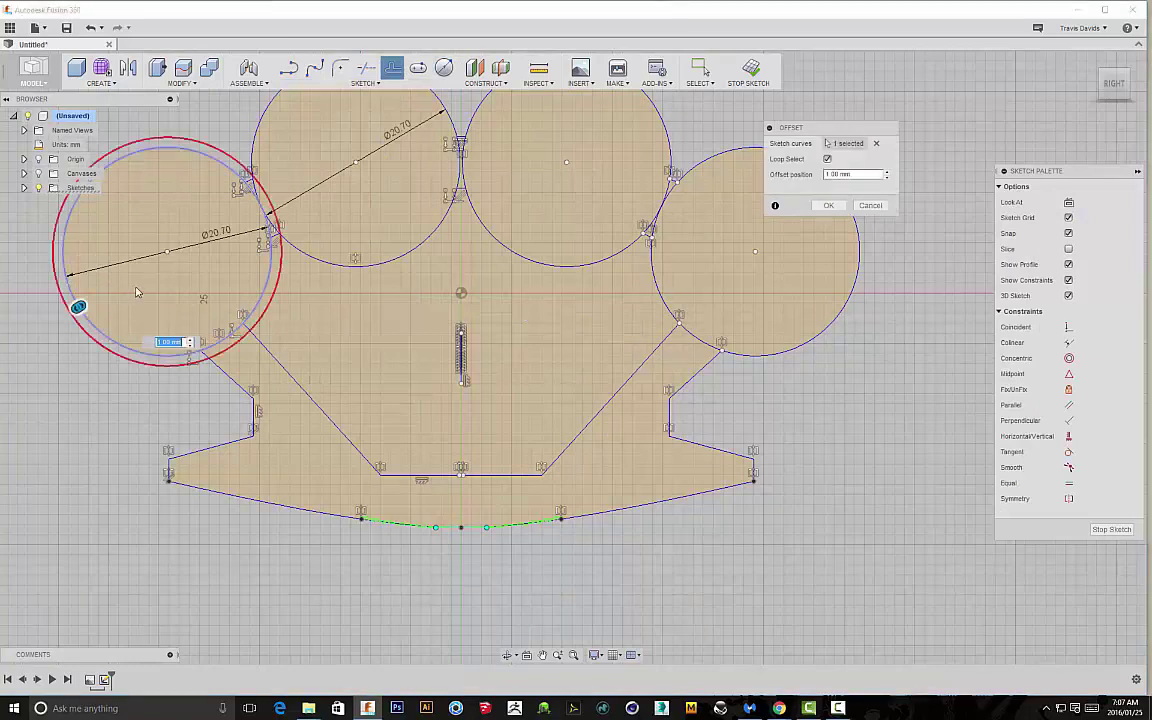
left_click_drag(78, 307, 115, 293)
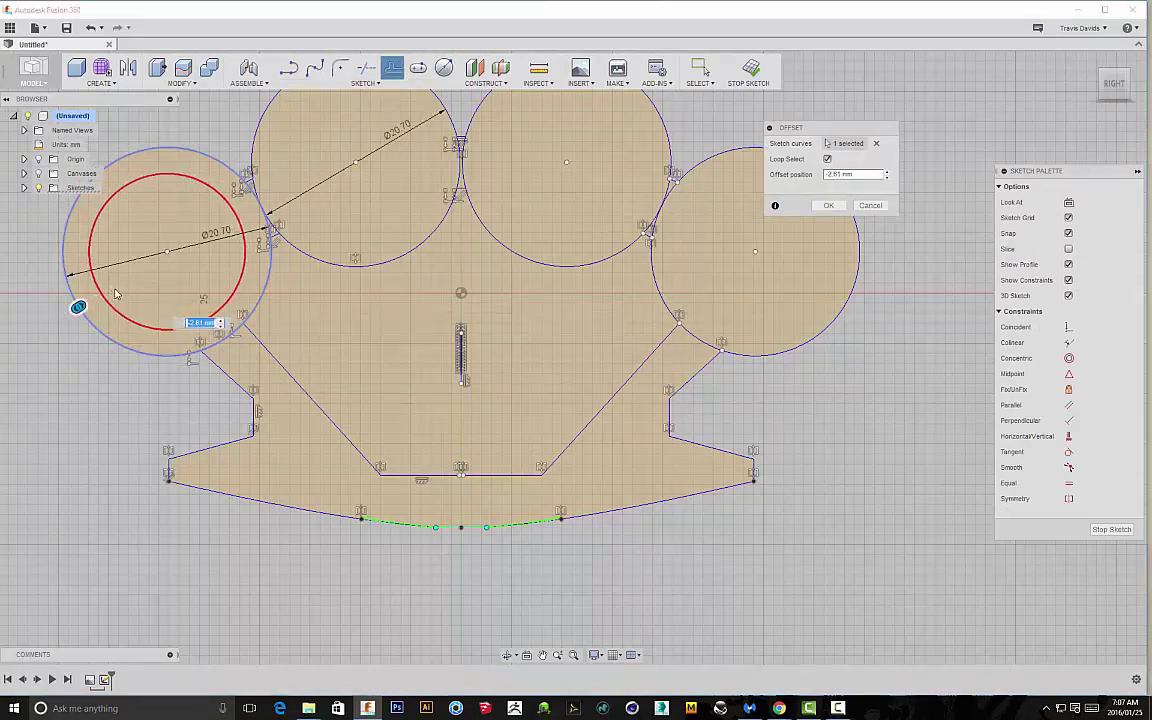
type("2.5")
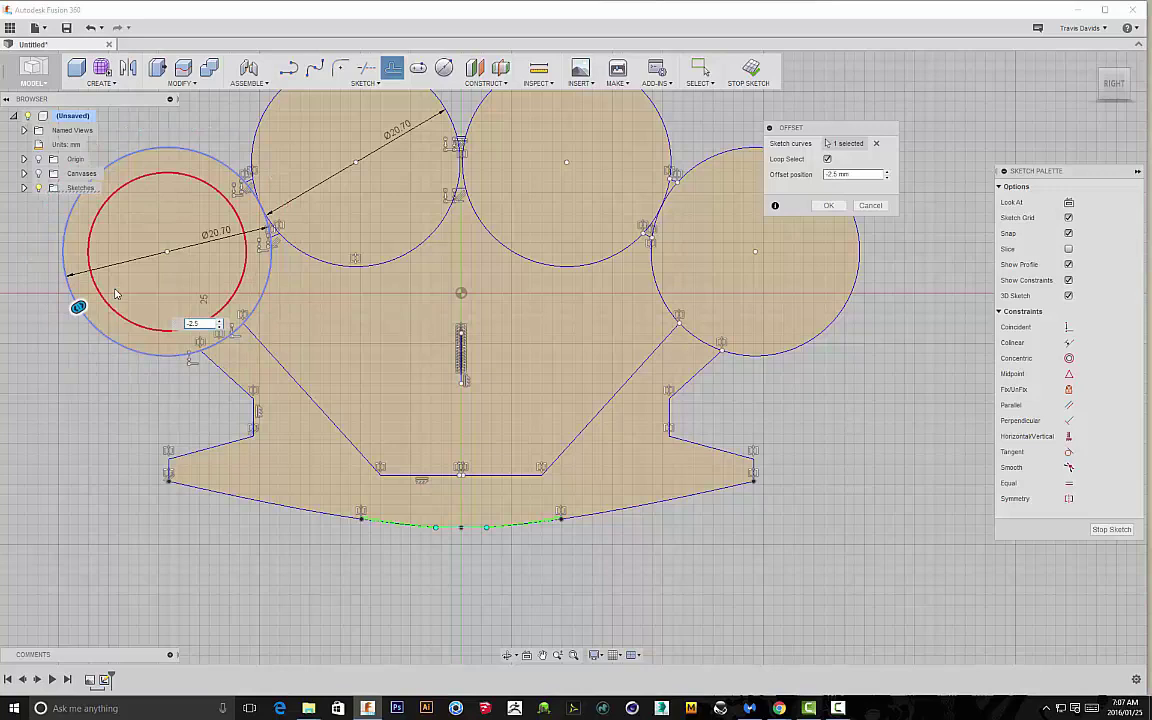
key("Return")
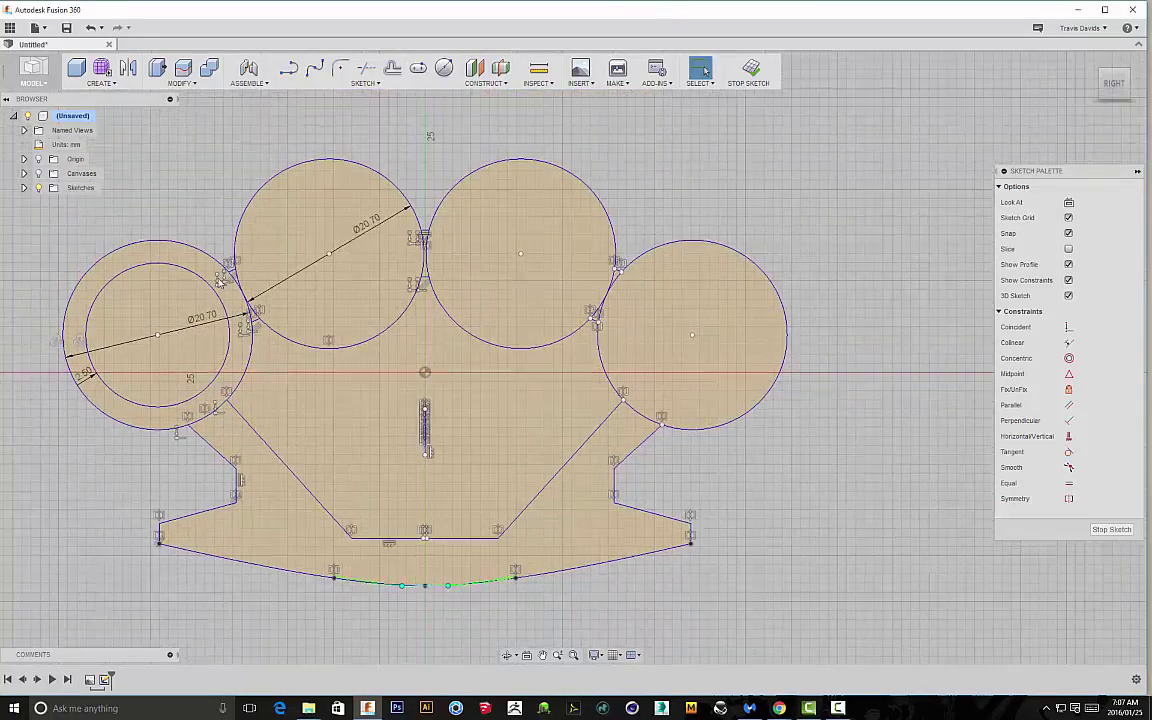
- Offset each of the other three circles inward by 2.5 mm
right_click(184, 150)
left_click(190, 108)
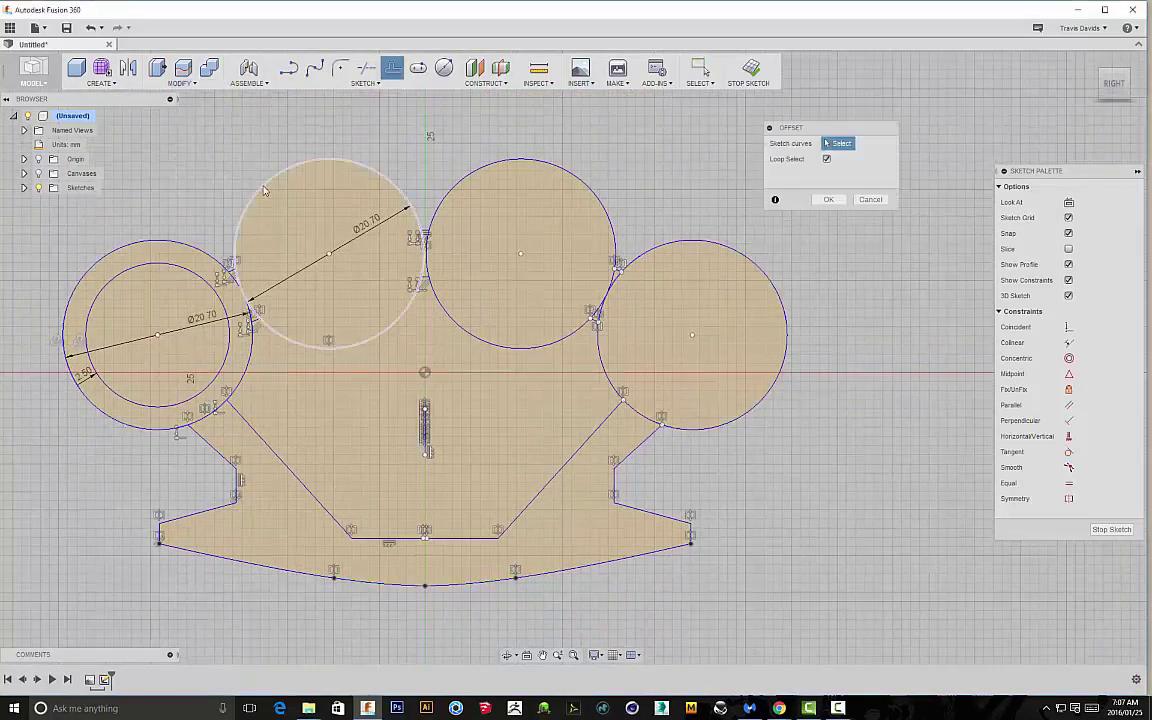
left_click(263, 188)
left_click(828, 206)
right_click(595, 190)
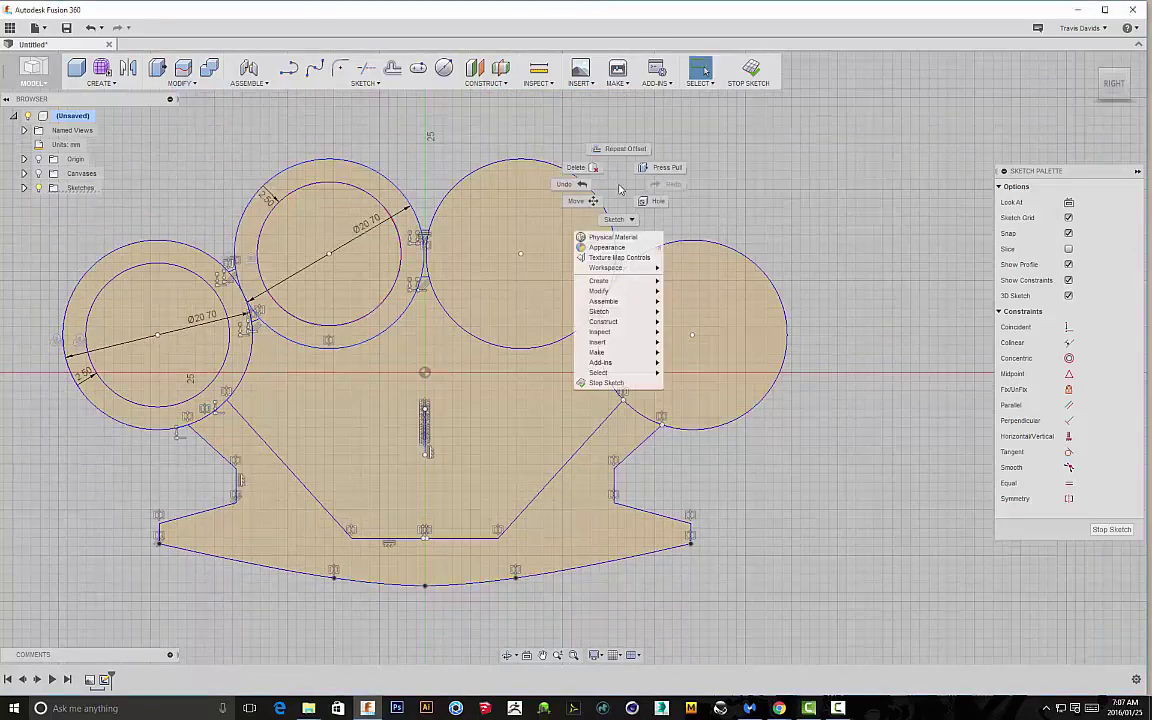
left_click(600, 140)
left_click(593, 189)
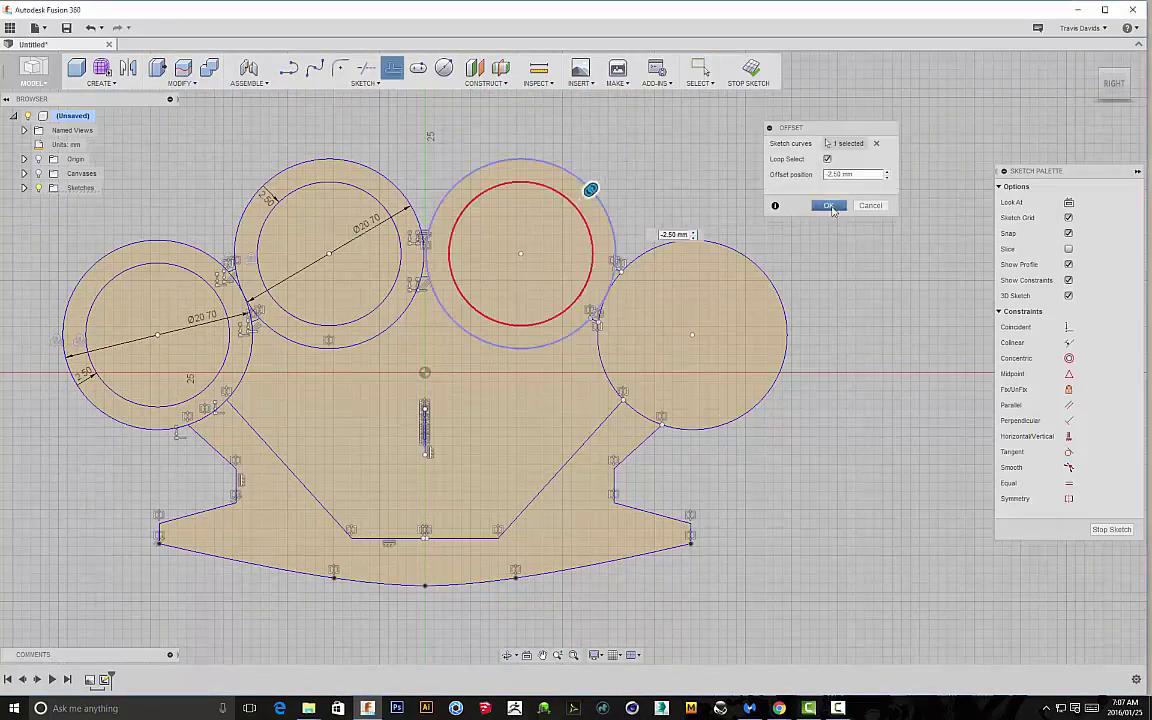
left_click(828, 205)
right_click(700, 190)
left_click(700, 135)
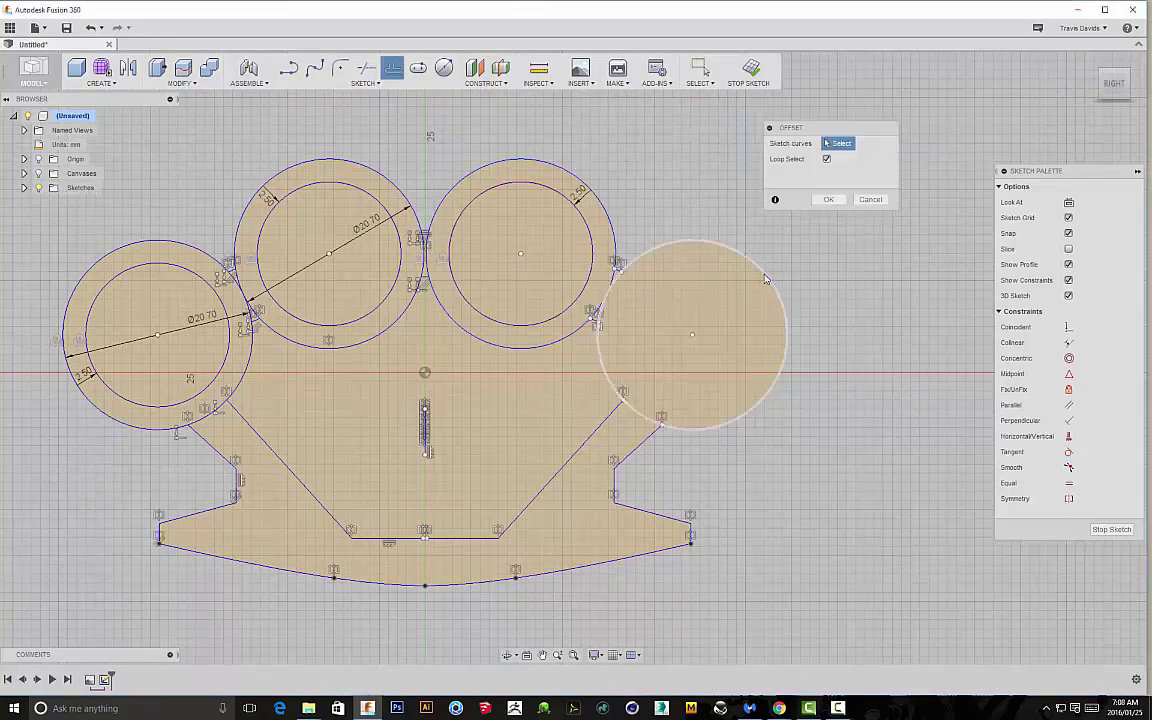
left_click(757, 266)
left_click(828, 206)
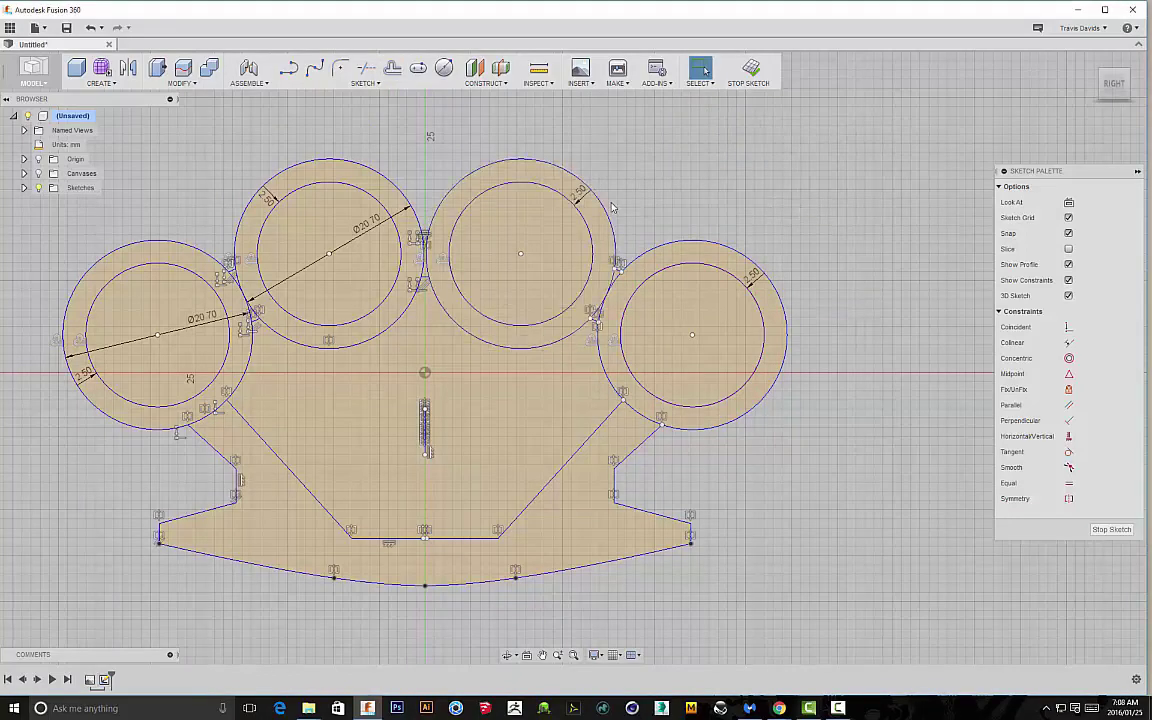
- Draw a horizontal line about 29 mm long across the tops of the two middle circles, from one outer edge to the other
left_click(288, 70)
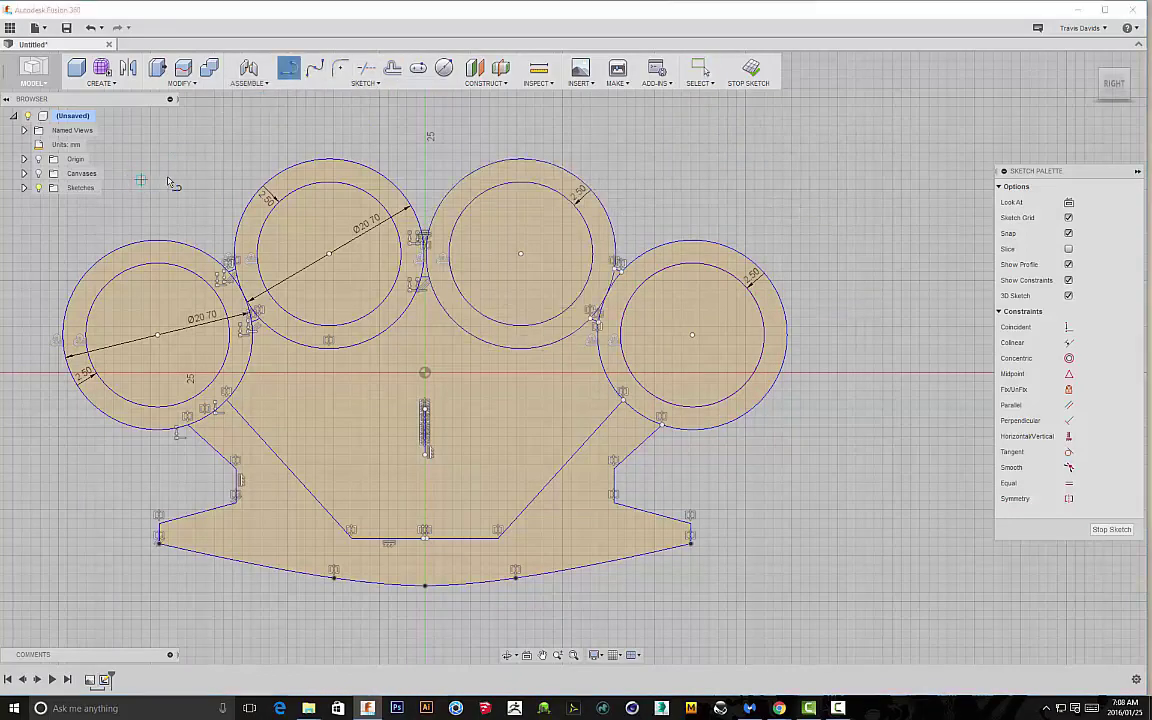
scroll(308, 168, "up", 2)
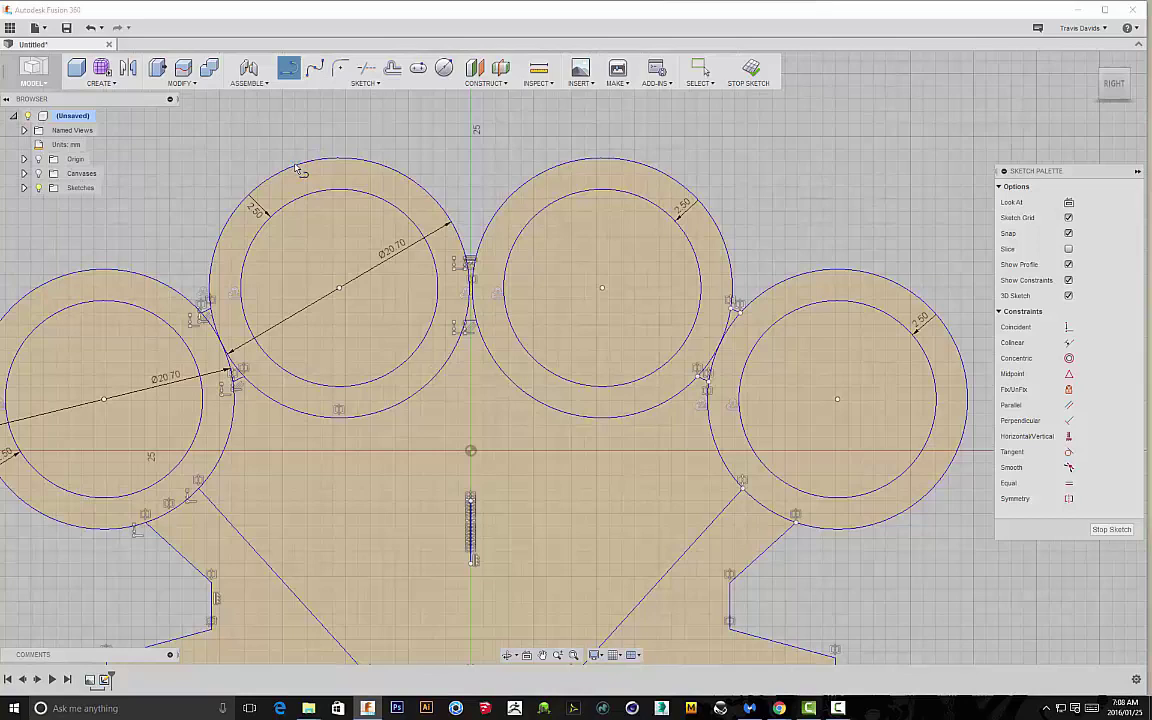
left_click(297, 163)
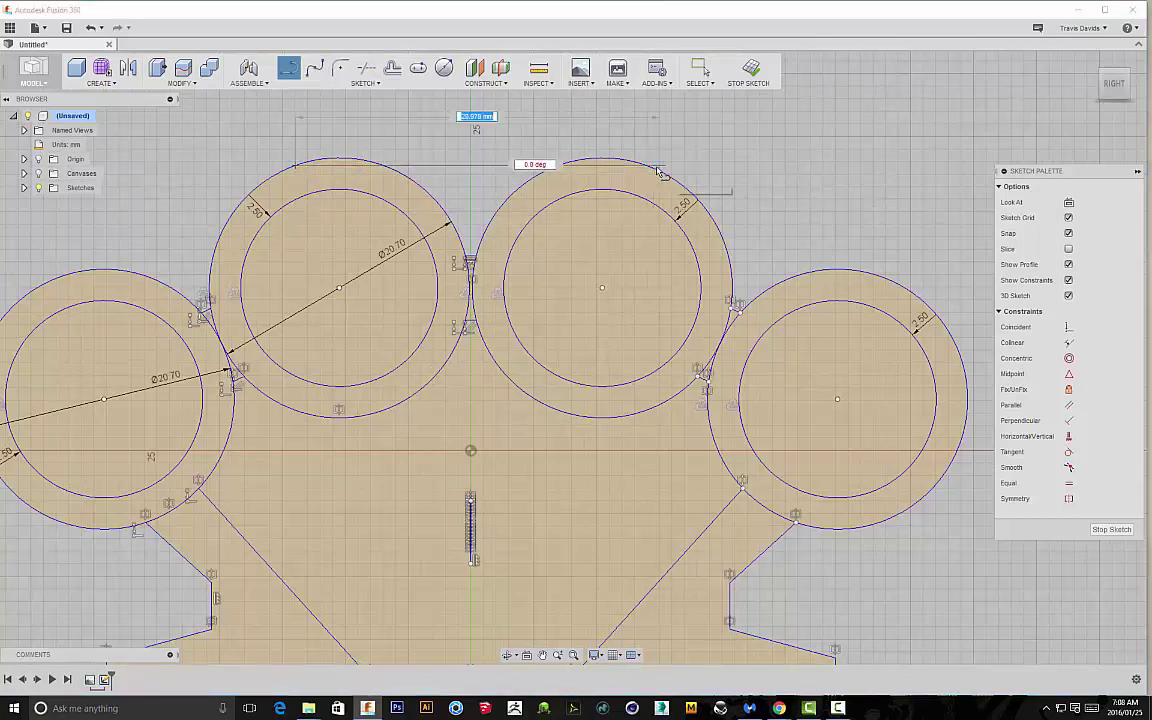
left_click(659, 166)
right_click(432, 123)
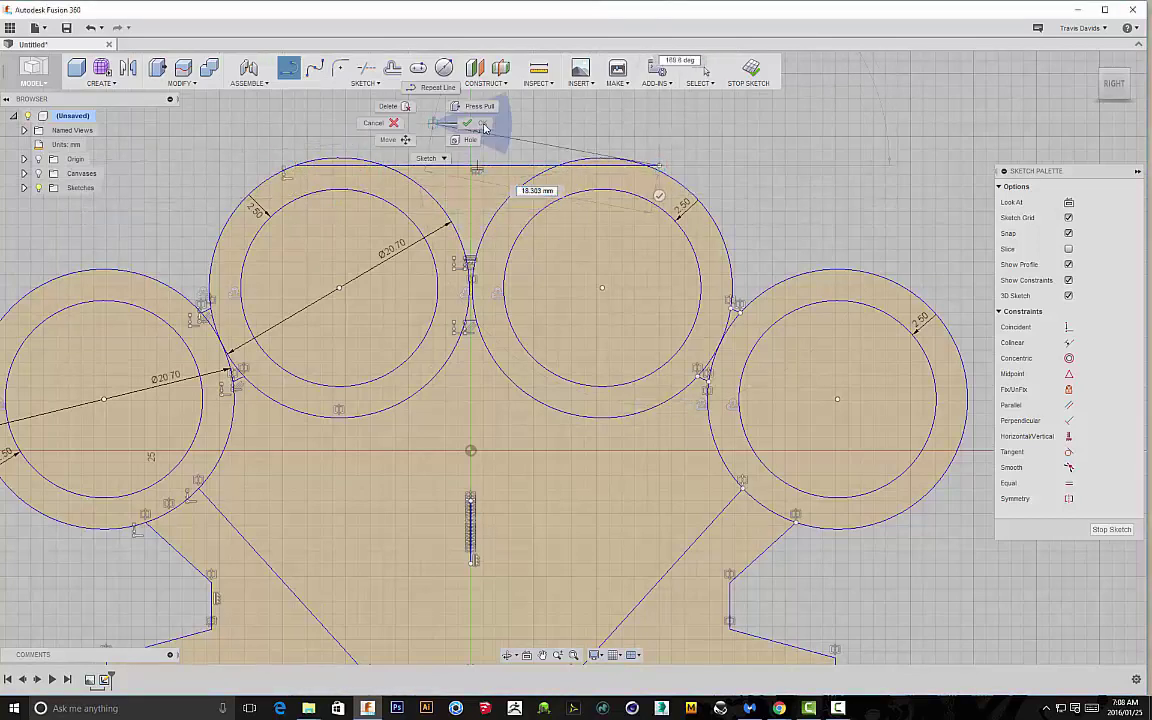
left_click(474, 122)
left_click(288, 67)
middle_click_drag(80, 269, 176, 247)
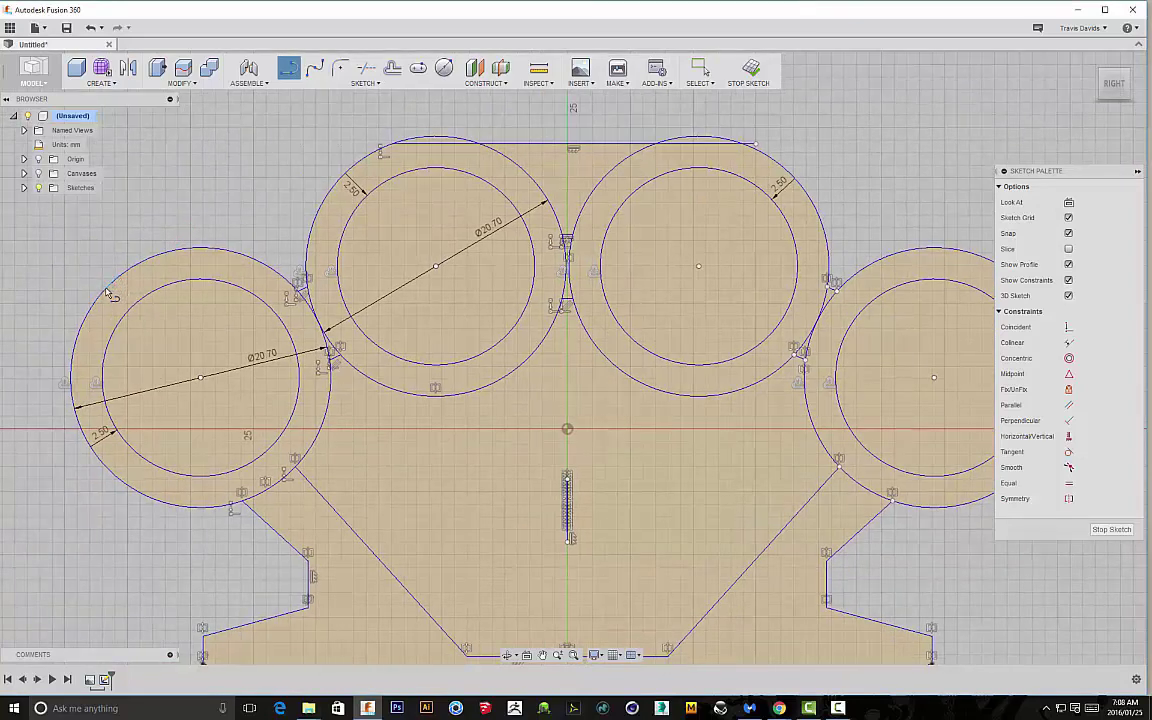
left_click(106, 288)
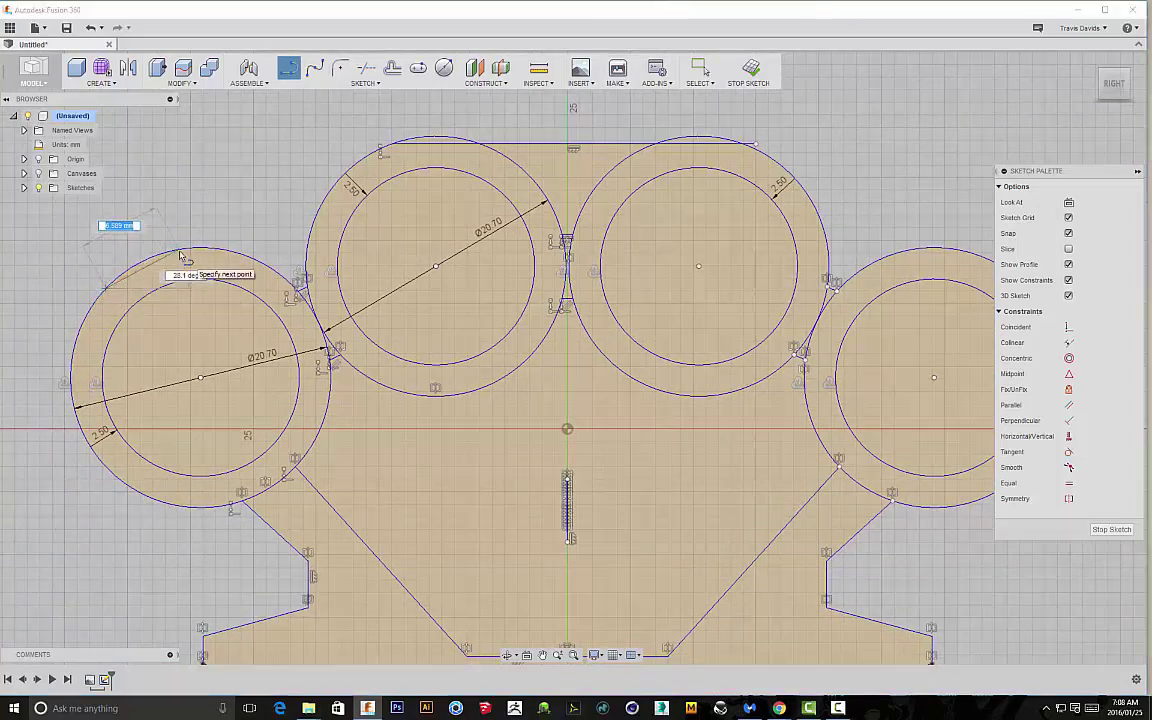
double_click(175, 253)
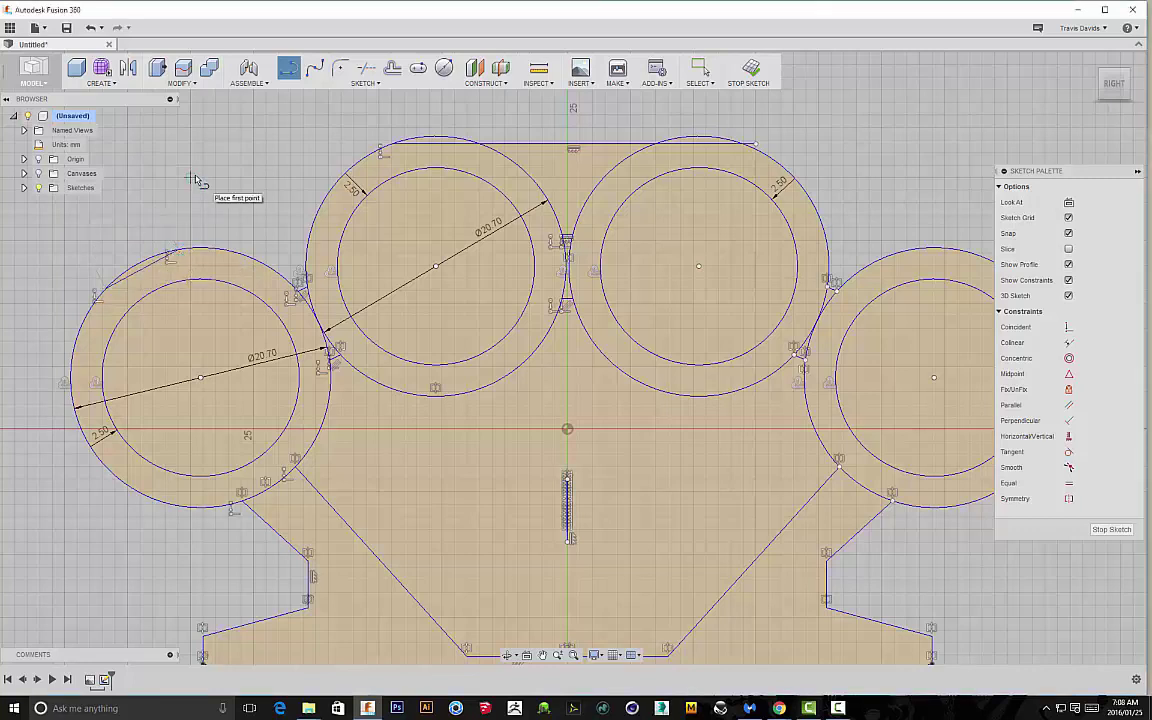
- Draw a slanted line about 6.9 mm long across the outer upper-left edge of the leftmost circle
left_click(288, 70)
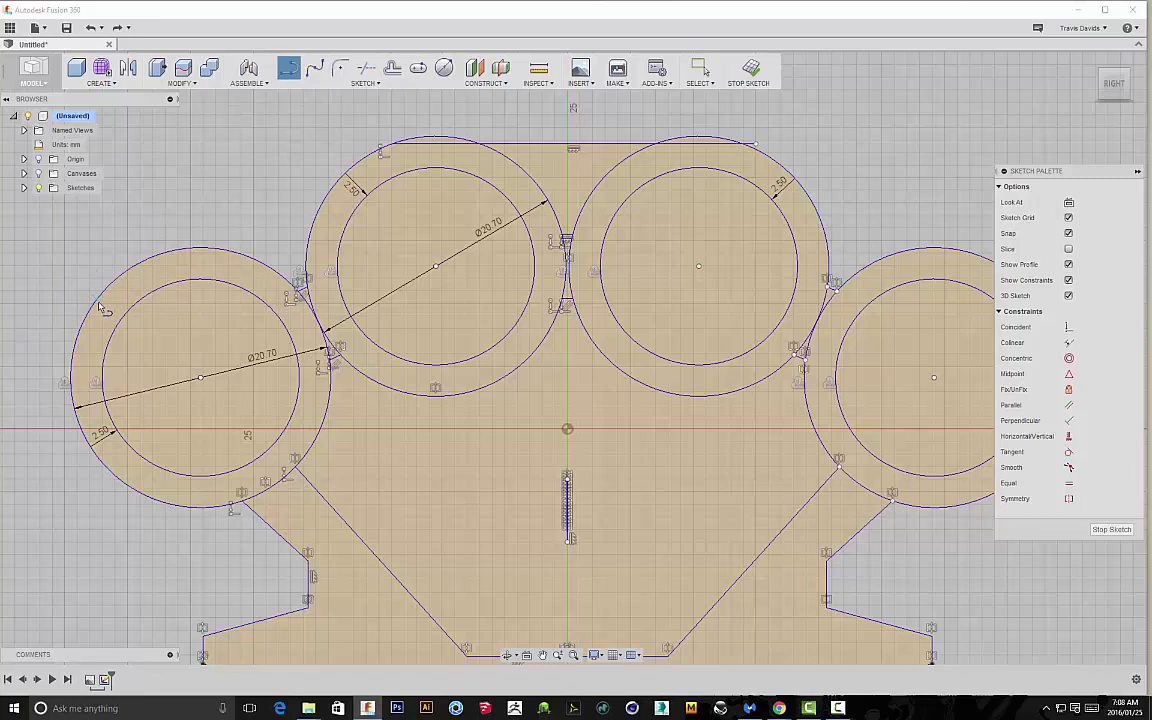
left_click(94, 301)
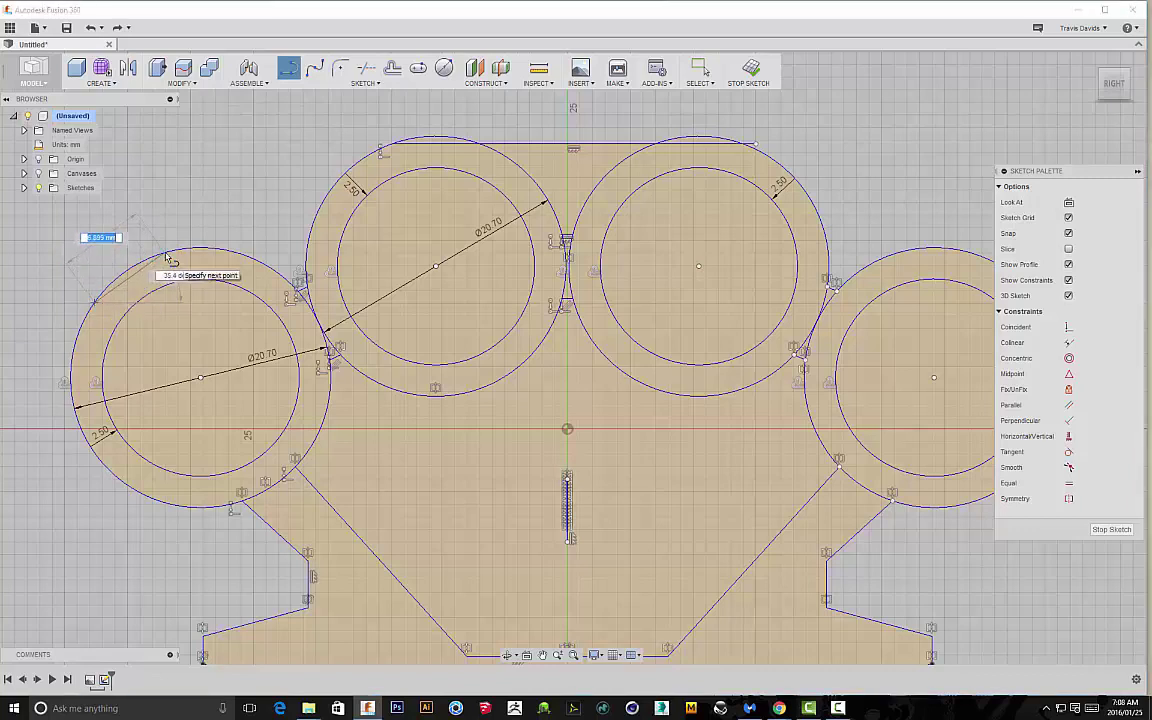
double_click(168, 255)
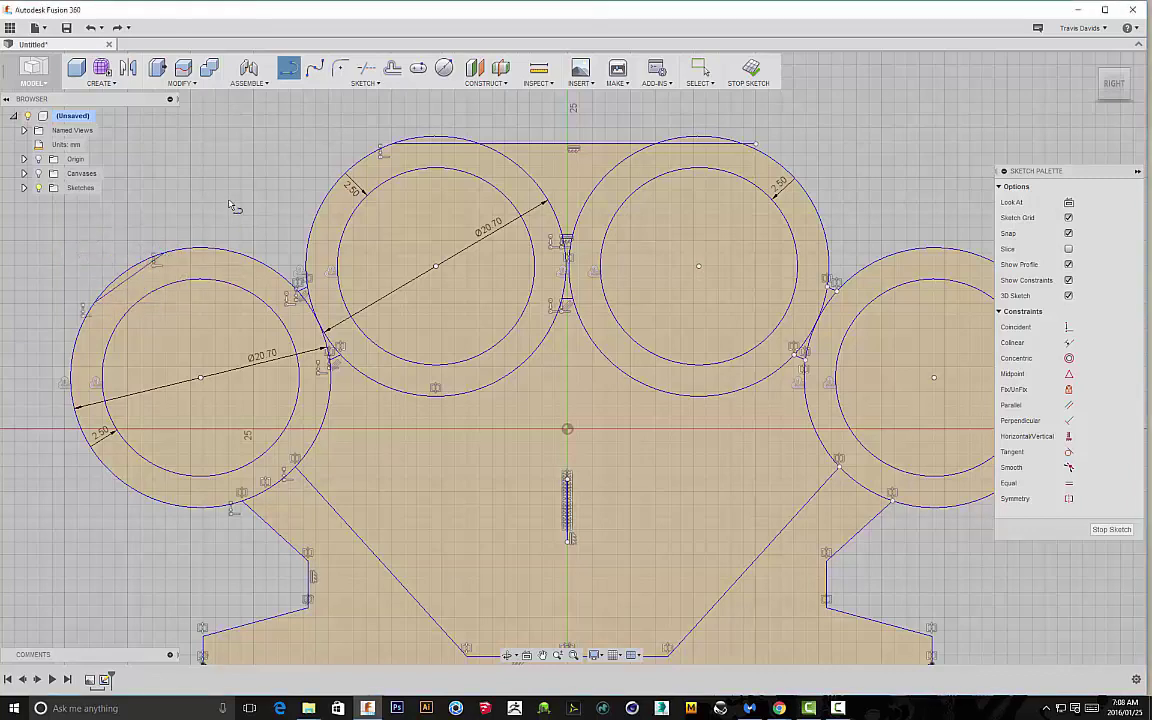
- Mirror the slanted edge line across the short vertical centre line onto the rightmost circle
left_click(154, 265)
left_click(365, 83)
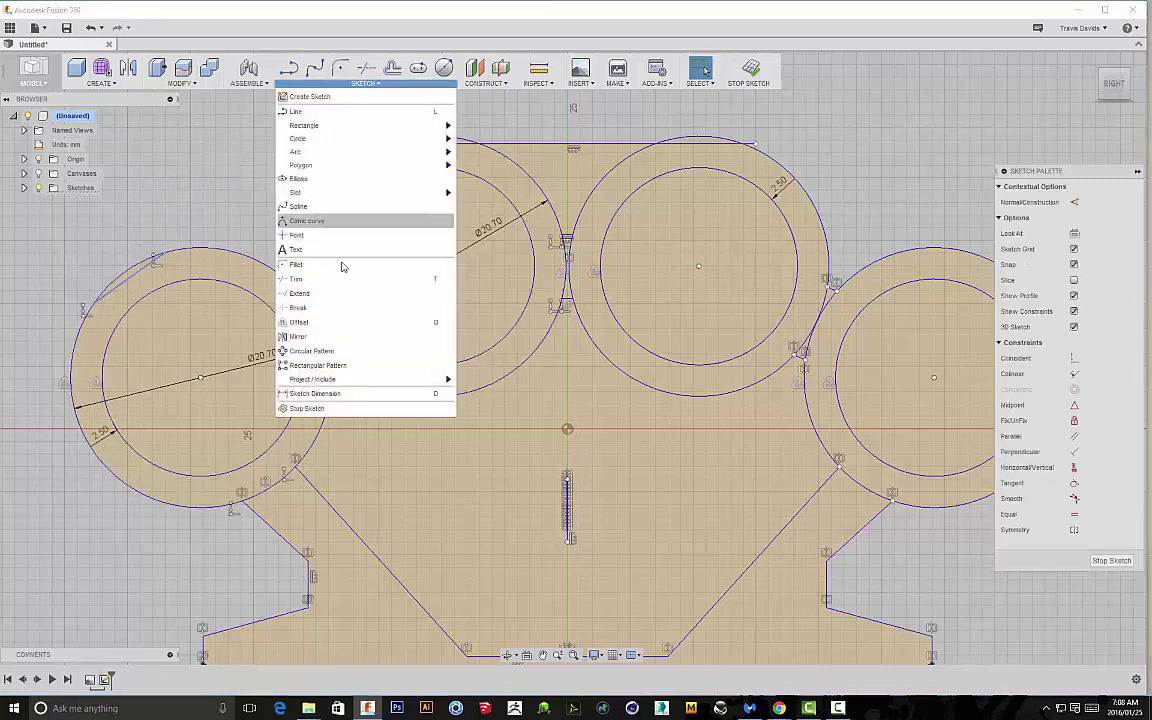
left_click(300, 336)
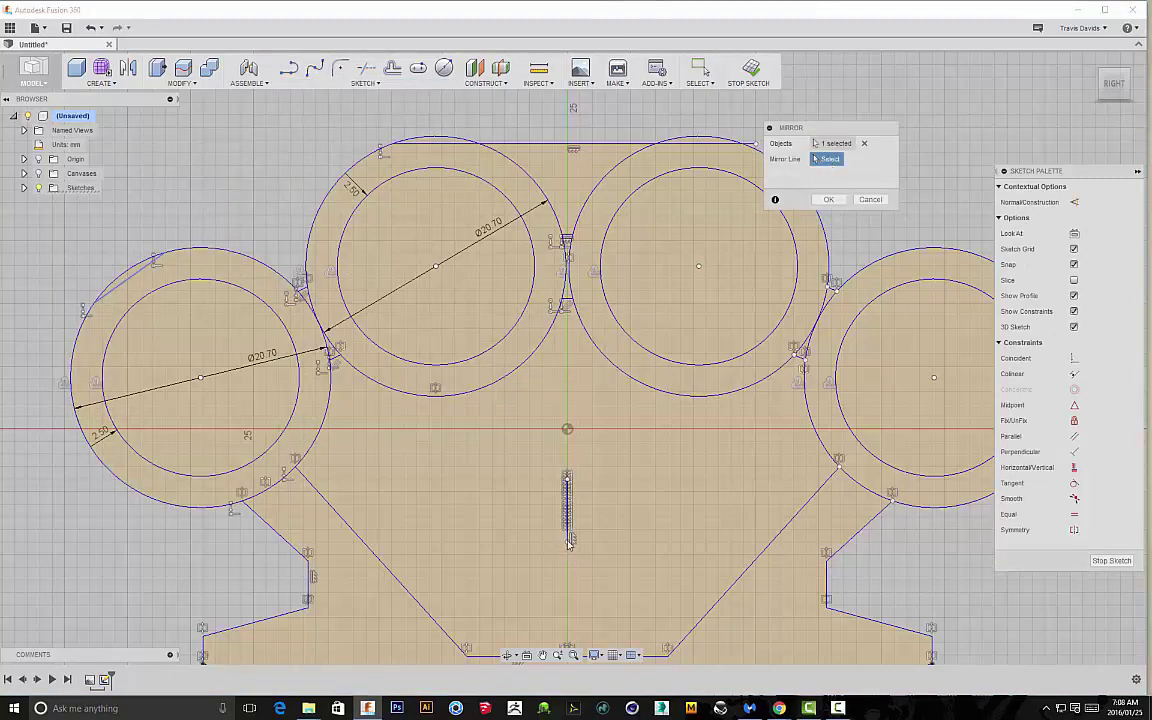
left_click(568, 540)
left_click(828, 199)
scroll(402, 242, "down", 4)
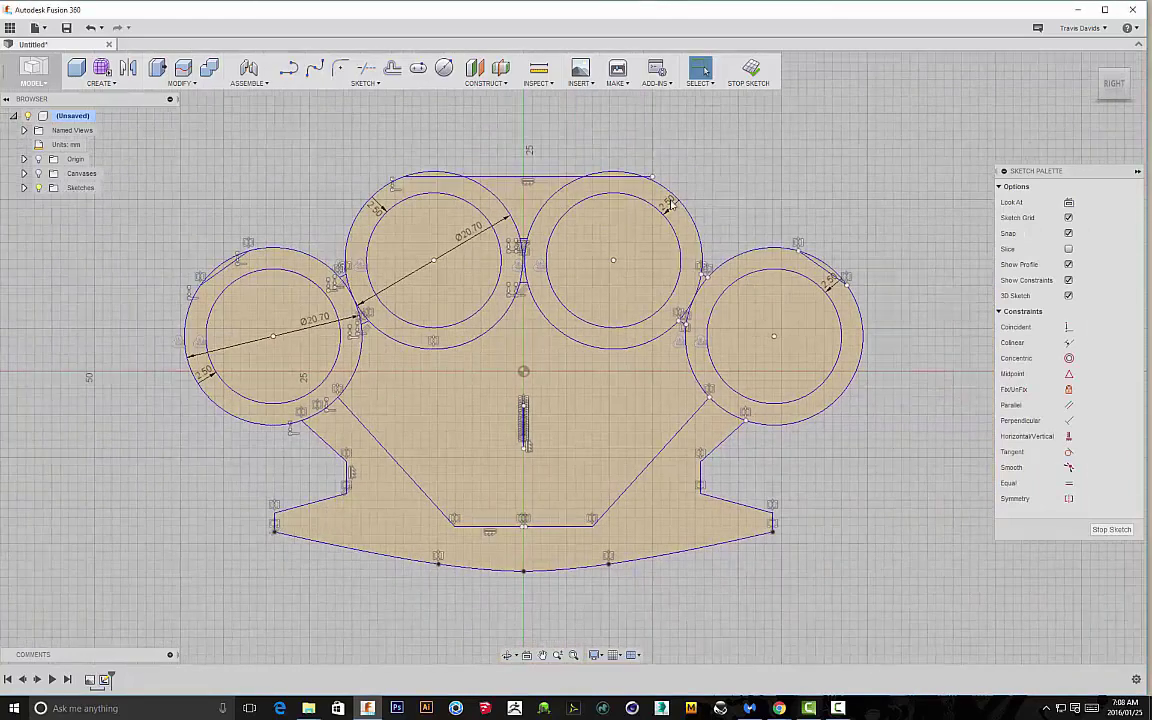
- Trim the long top line between the two middle circles and its overhanging end, leaving only the flat chords inside each circle
left_click(487, 140)
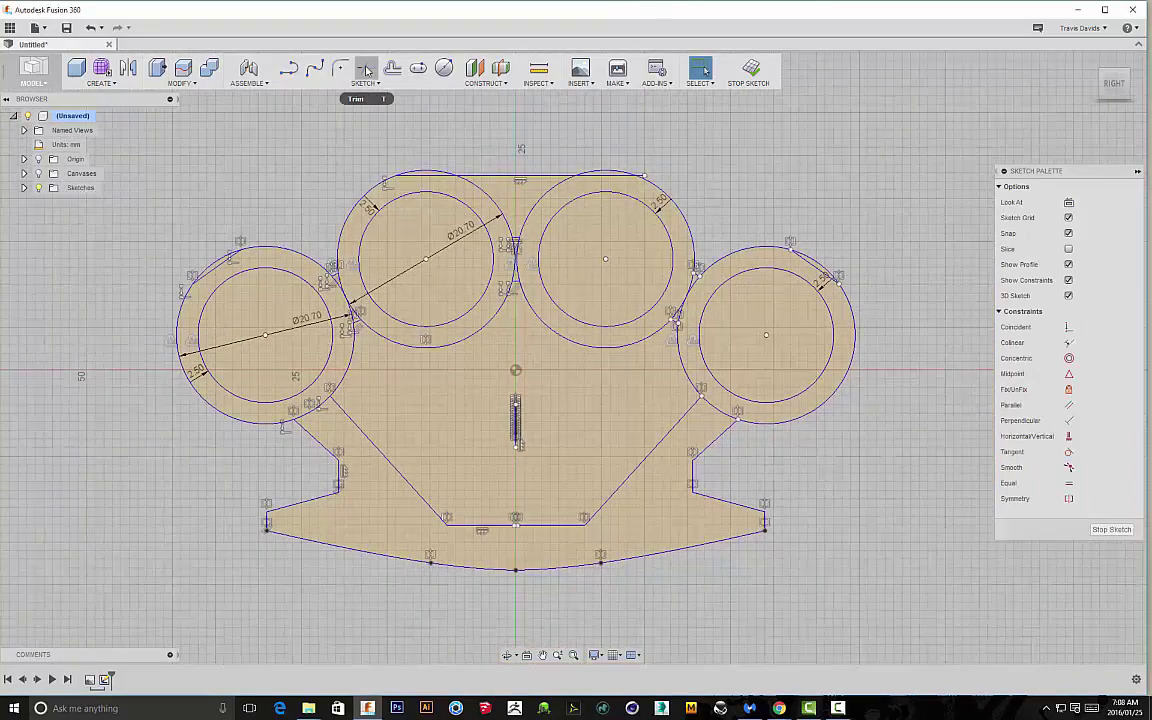
left_click(372, 86)
left_click(300, 303)
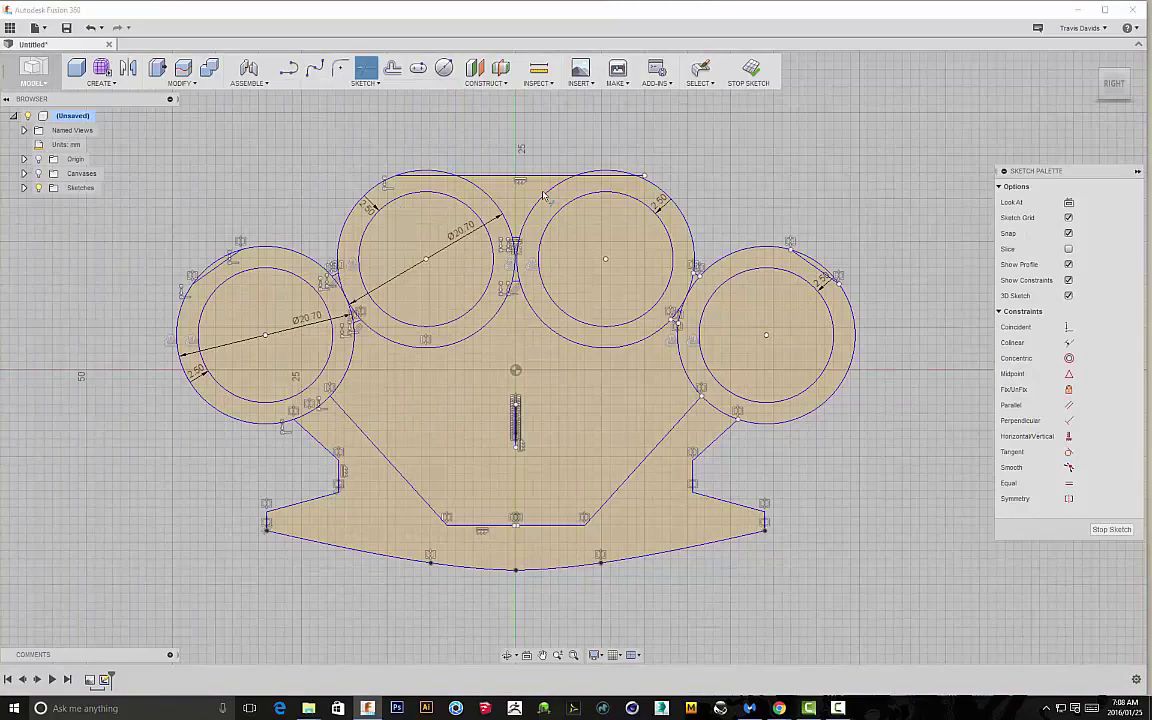
scroll(645, 178, "up", 4)
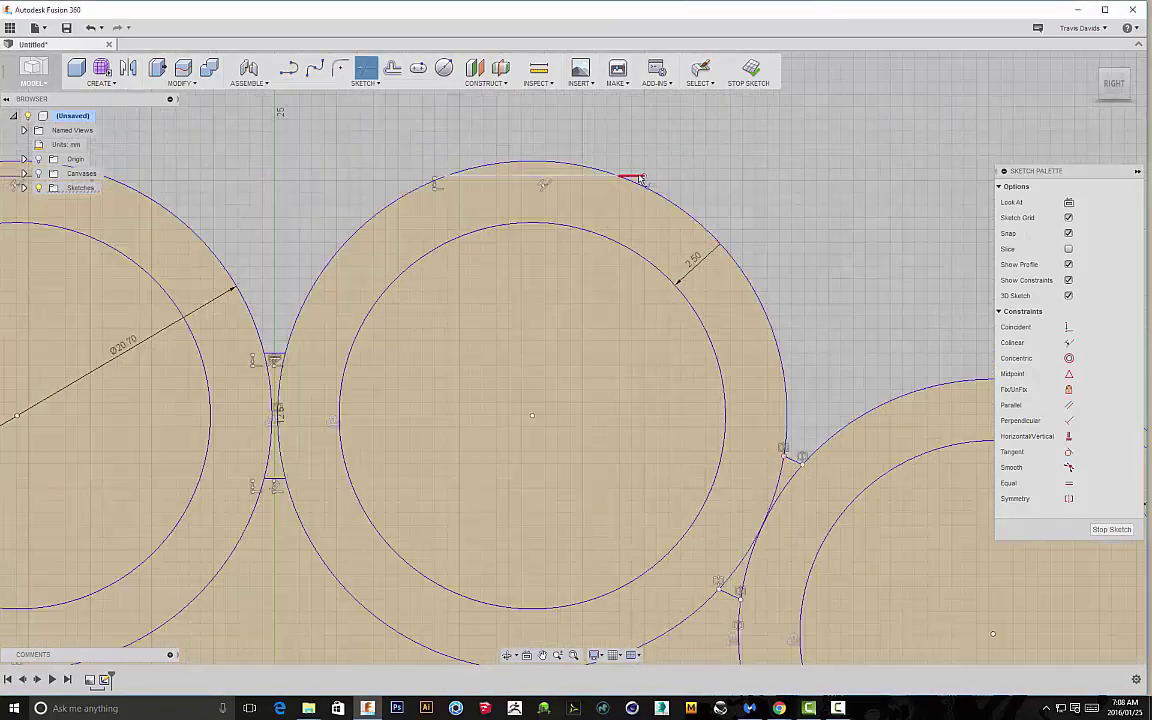
scroll(545, 296, "down", 5)
scroll(541, 267, "down", 1)
middle_click_drag(541, 267, 495, 197)
right_click(612, 195)
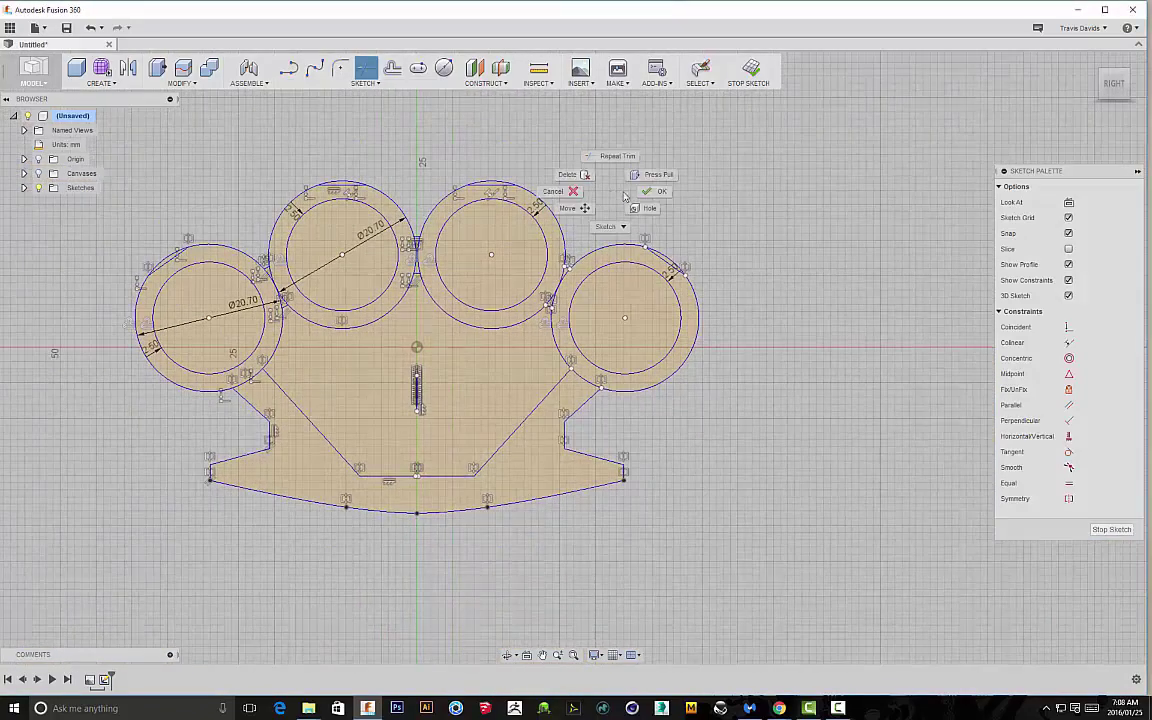
left_click(654, 193)
- Extrude the lower grip, four finger ring and connecting bridge profiles 7 mm as a new body, leaving out the finger holes and flattened tips
left_click(514, 496)
scroll(330, 365, "up", 3)
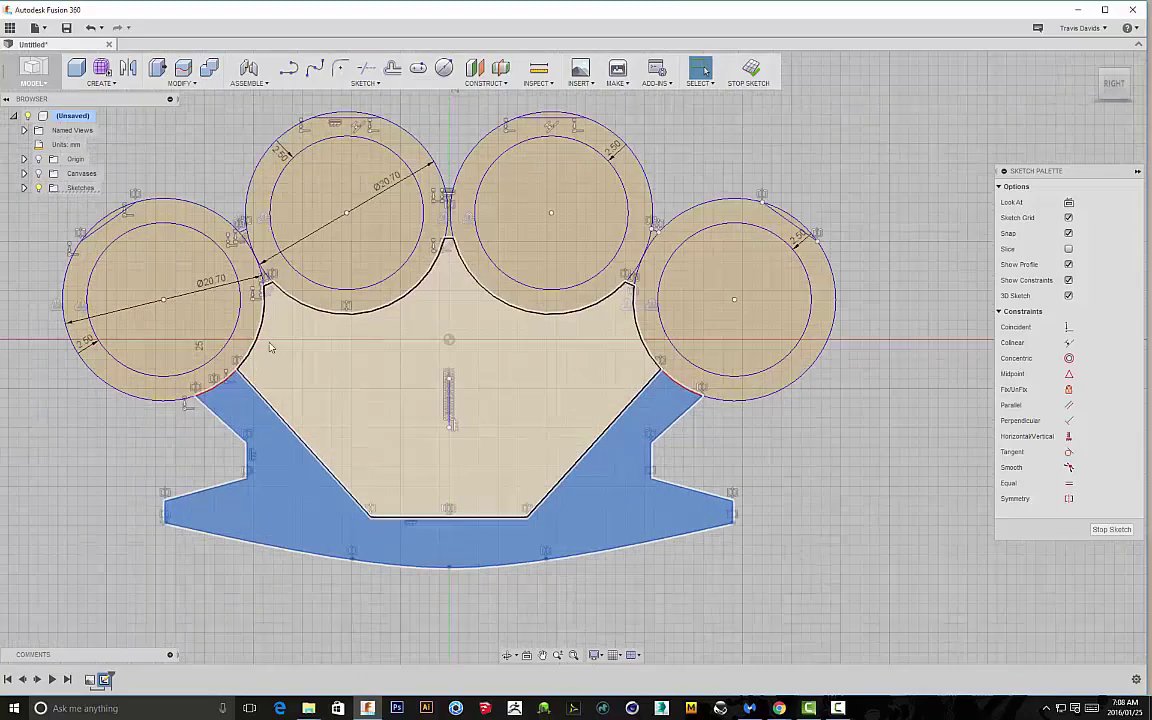
left_click(231, 252)
scroll(259, 230, "up", 6)
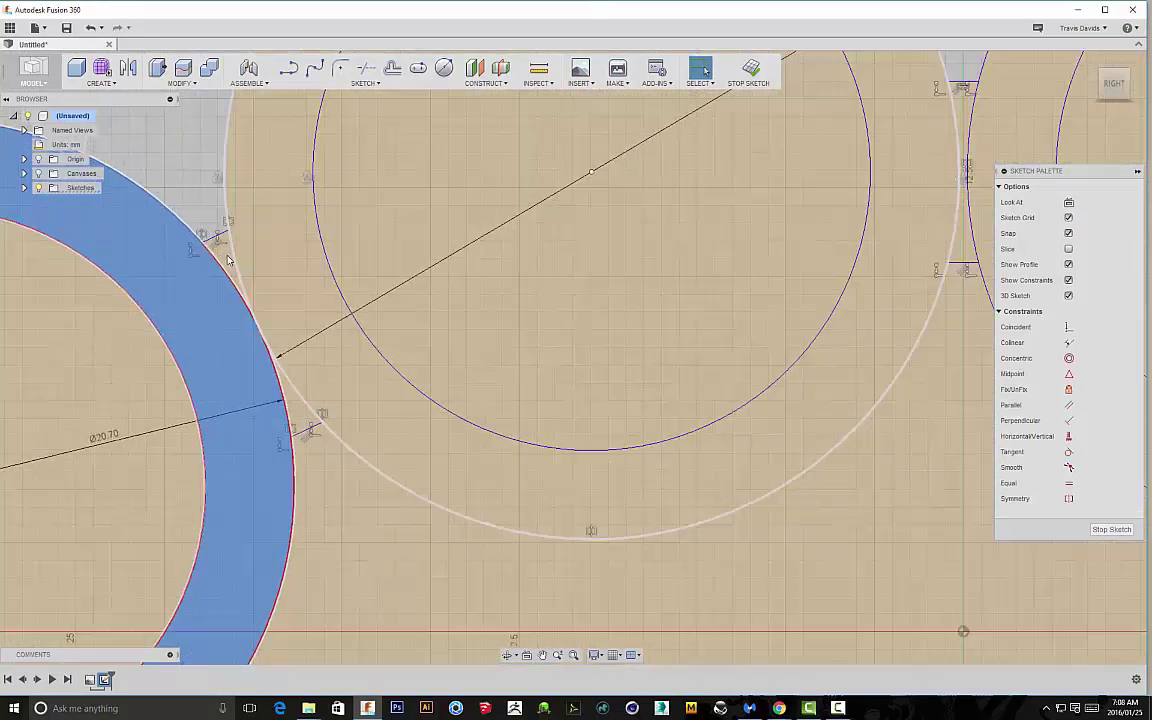
left_click(418, 434)
scroll(882, 386, "down", 1)
middle_click_drag(800, 355, 642, 378)
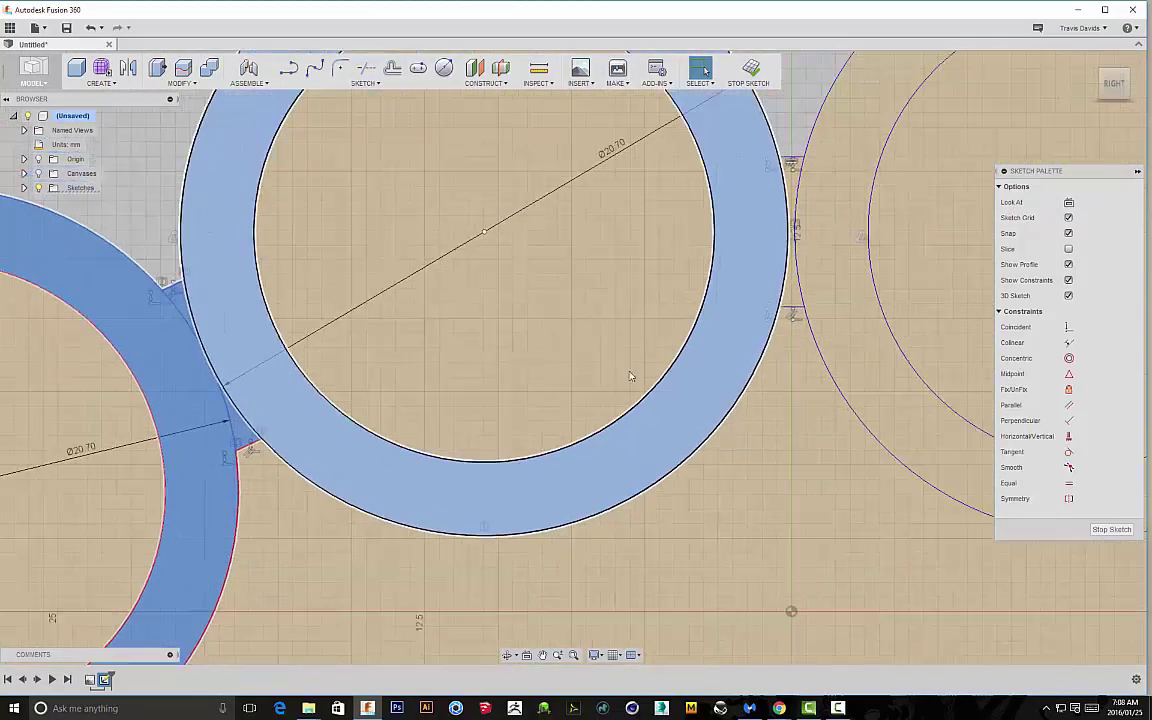
middle_click_drag(880, 290, 607, 387)
left_click(525, 391)
left_click(567, 418)
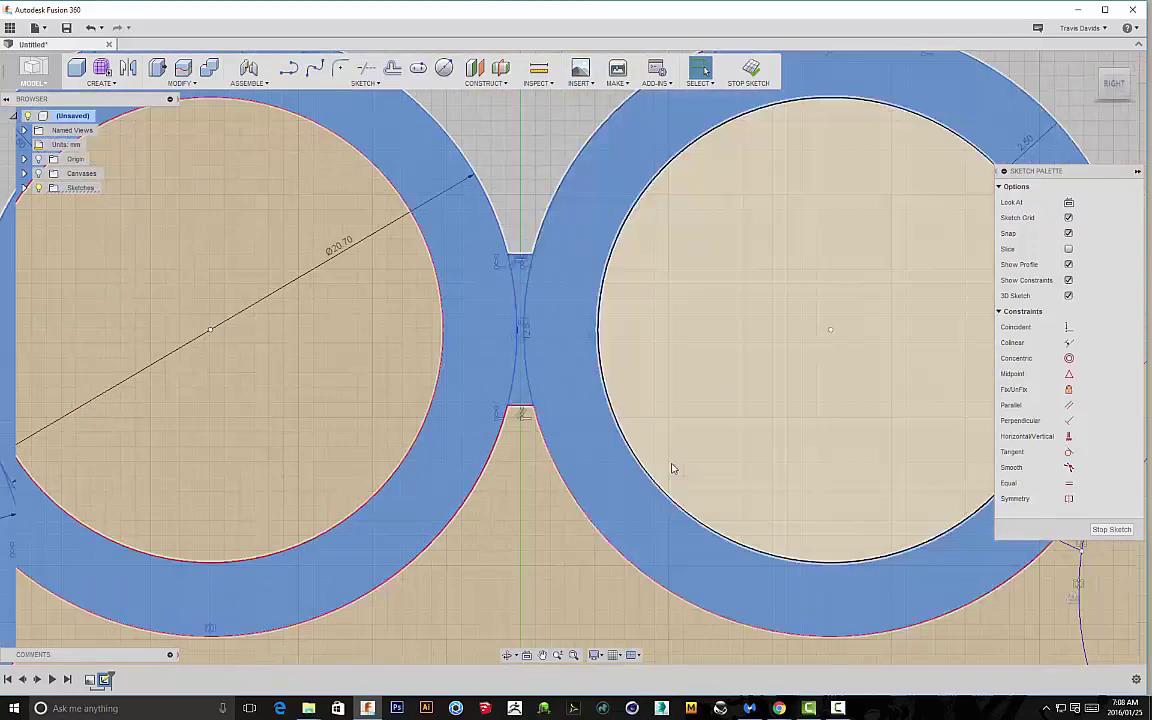
scroll(675, 467, "down", 4)
middle_click_drag(772, 450, 434, 416)
scroll(516, 401, "up", 3)
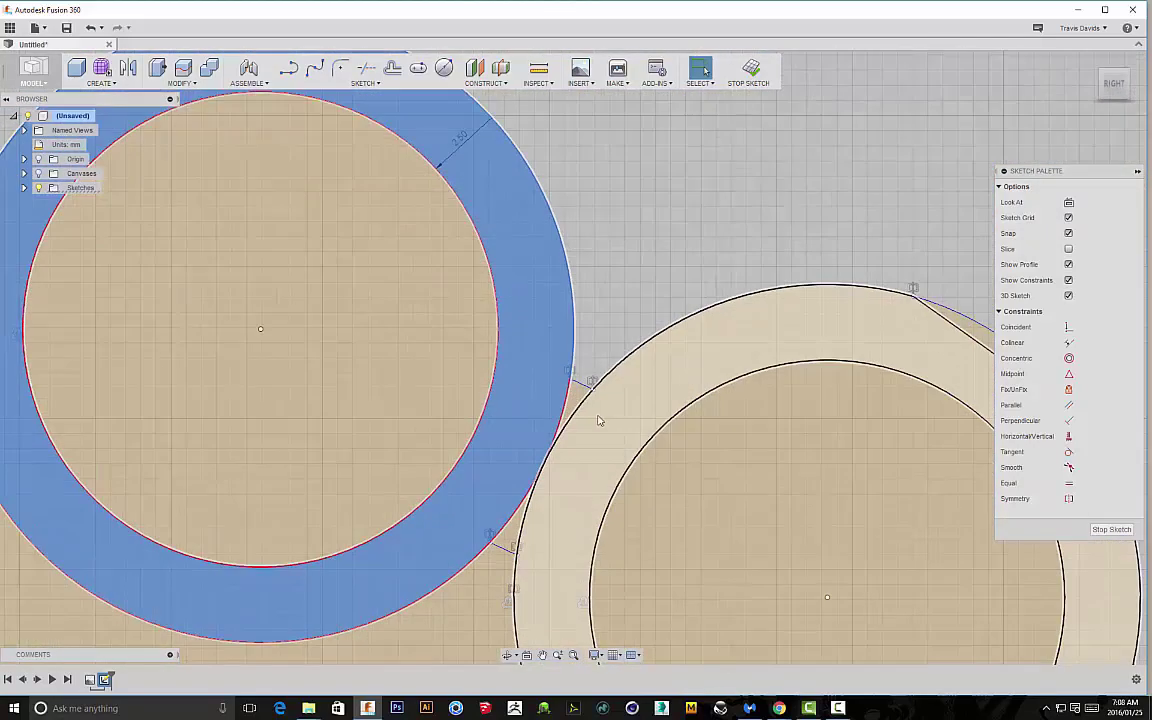
left_click(590, 466)
scroll(592, 468, "up", 5)
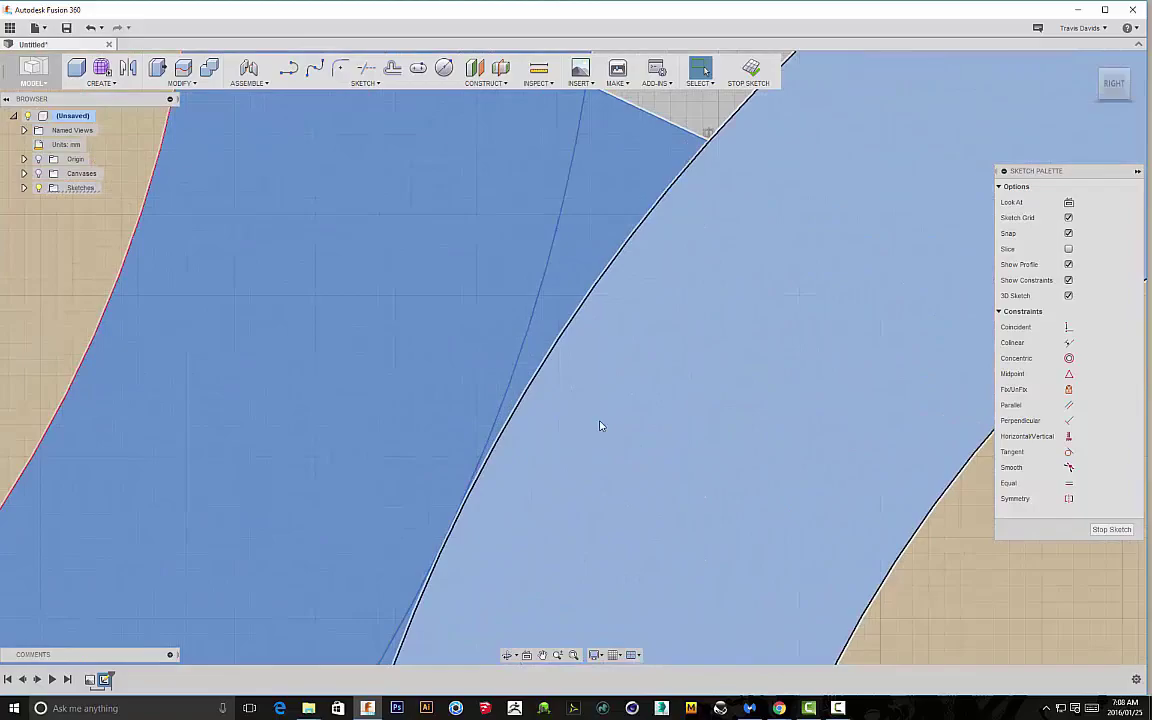
scroll(718, 363, "down", 10)
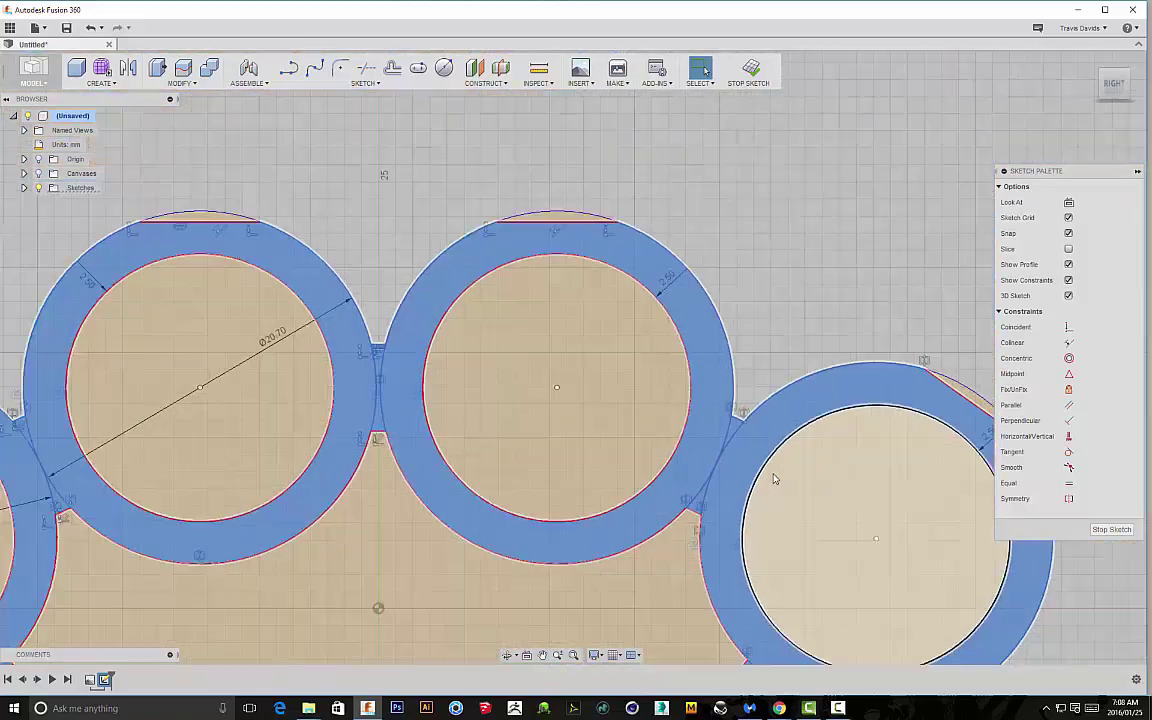
mouse_move(708, 461)
middle_mouse_down("shift")
mouse_move(759, 489)
mouse_move(731, 457)
middle_mouse_up("shift")
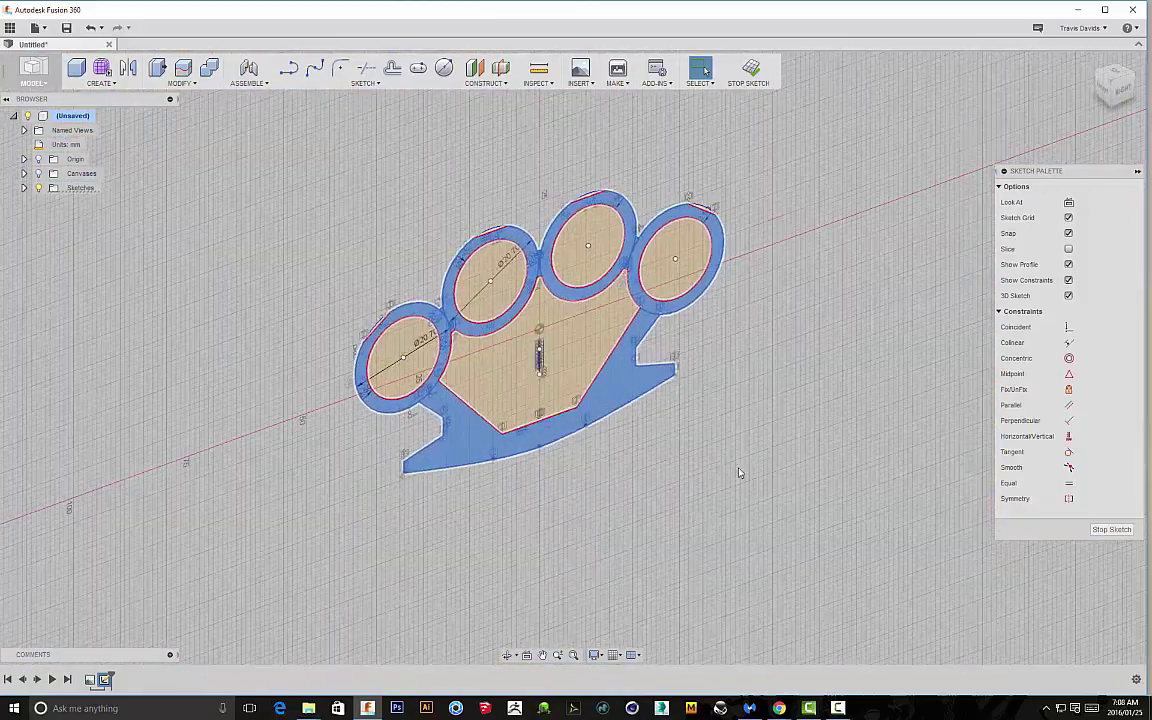
right_click(731, 457)
left_click(722, 505)
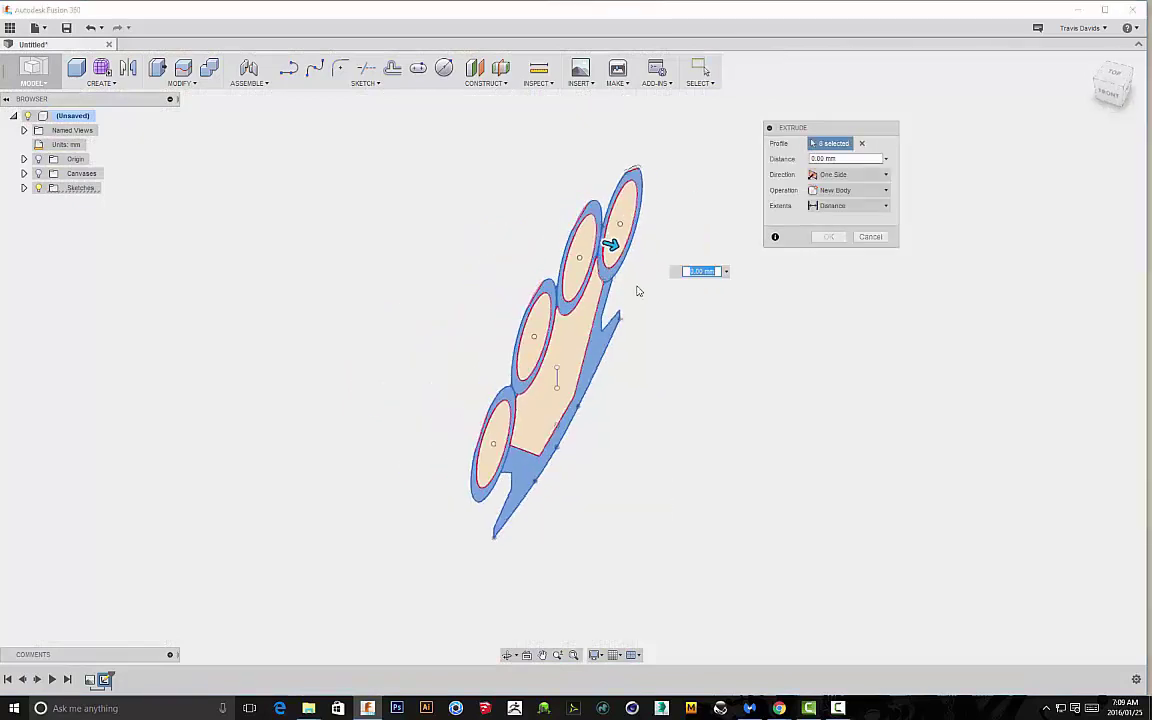
left_click_drag(637, 250, 649, 254)
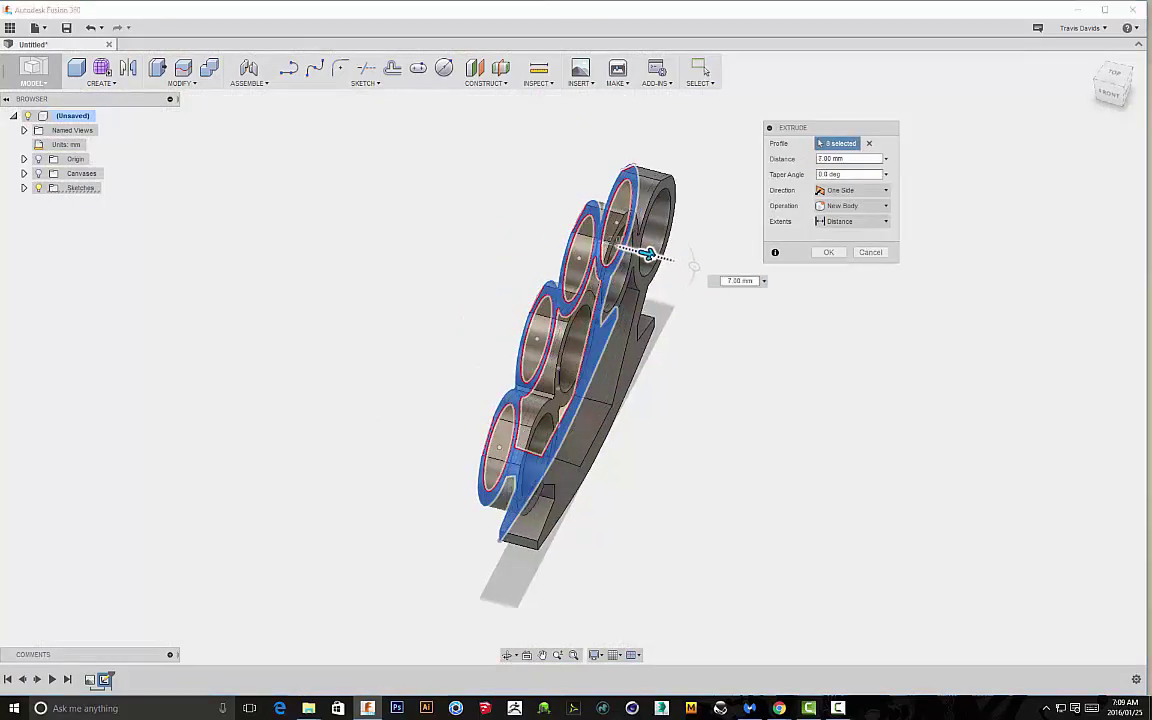
middle_click_drag(715, 440, 664, 426, "shift")
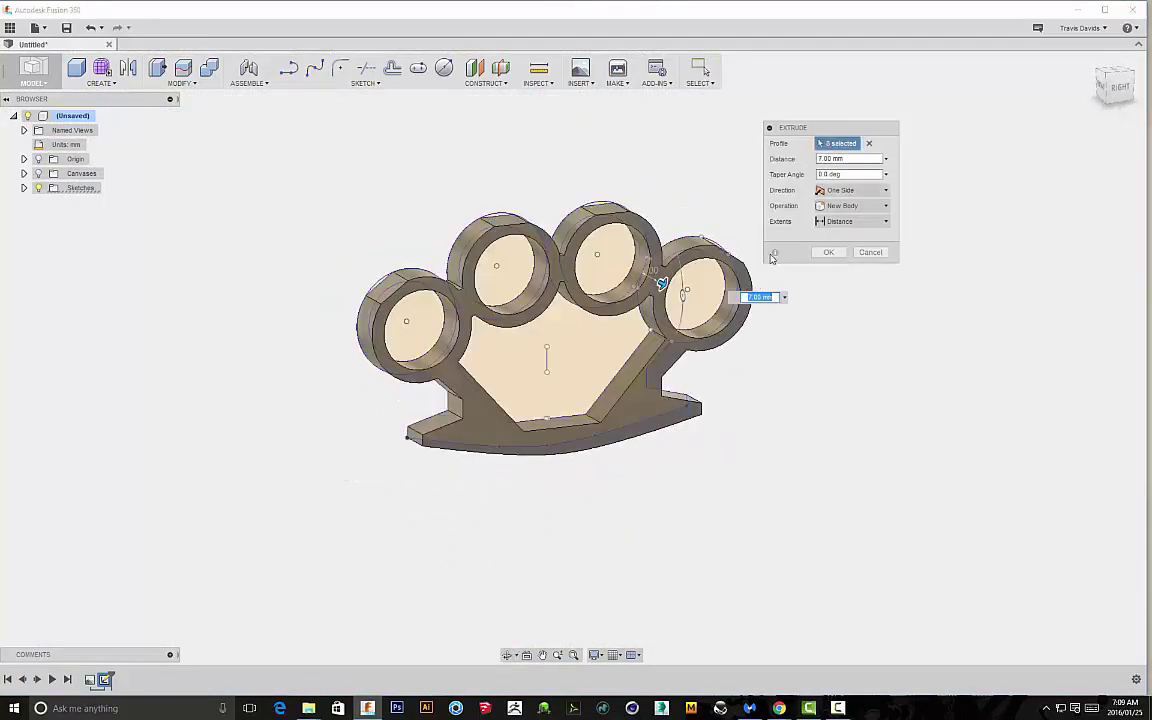
left_click(829, 253)
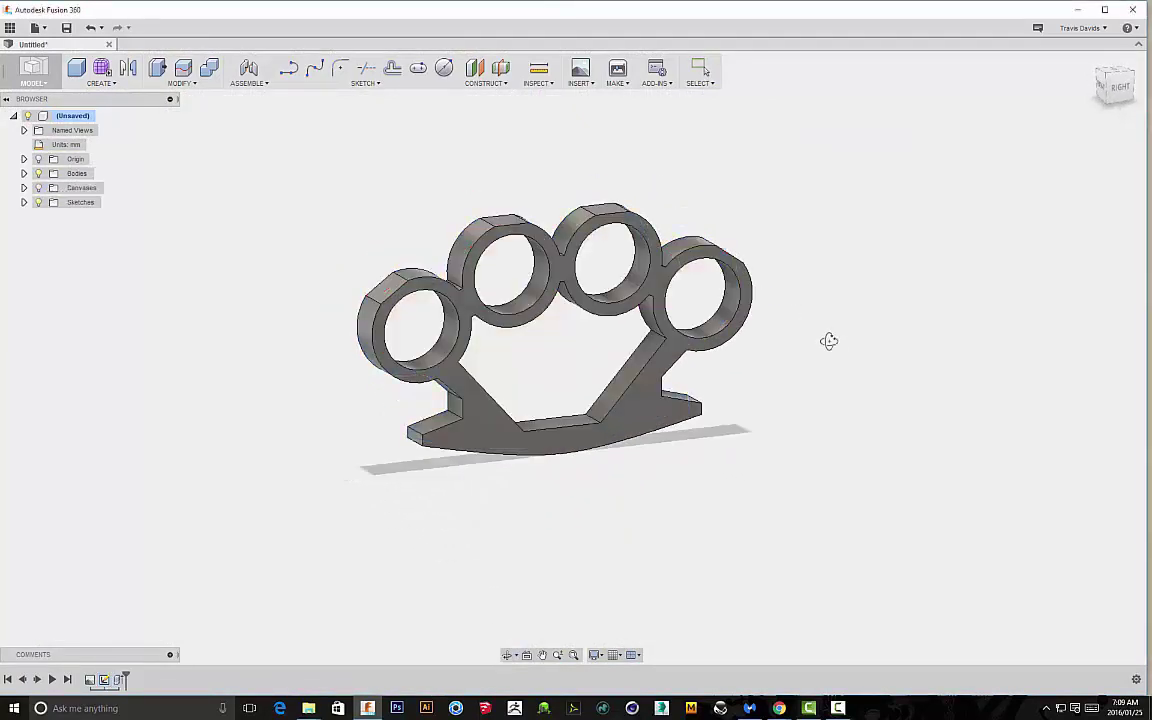
- Fillet the six vertical edges of the bridges between neighbouring finger rings, on the palm opening side, with an 8 mm radius
left_click(1112, 86)
scroll(746, 211, "down", 1)
middle_click_drag(746, 211, 753, 260)
scroll(691, 256, "up", 3)
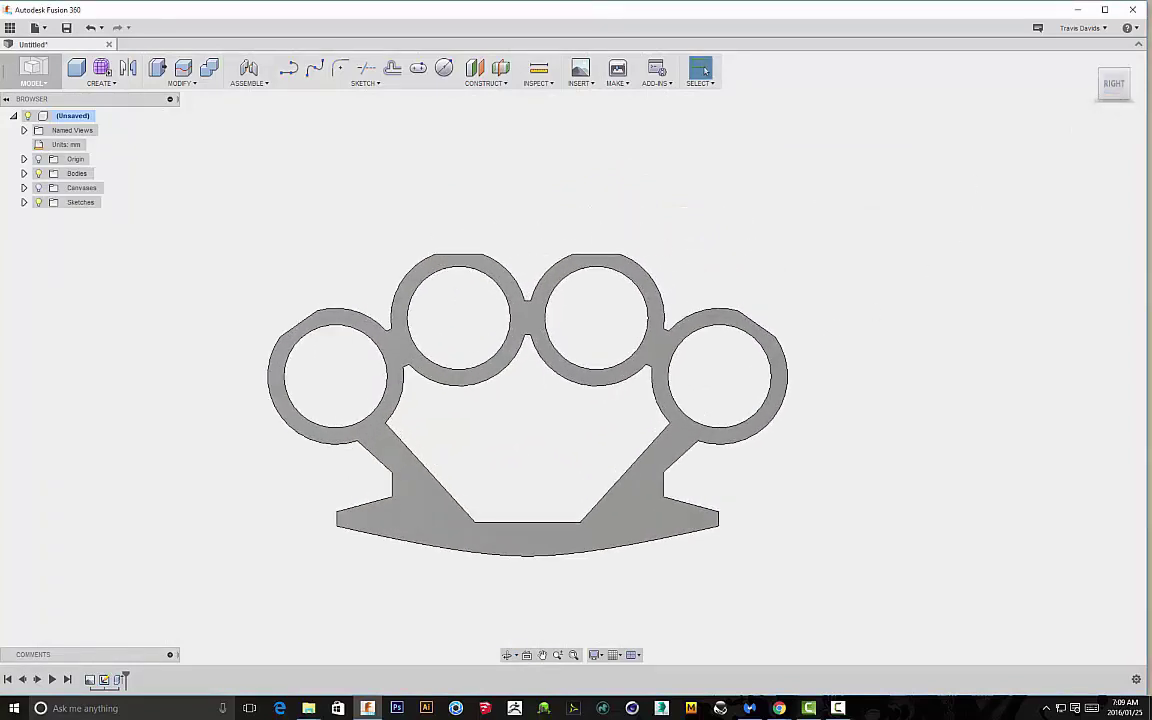
middle_click_drag(545, 440, 450, 375, "shift")
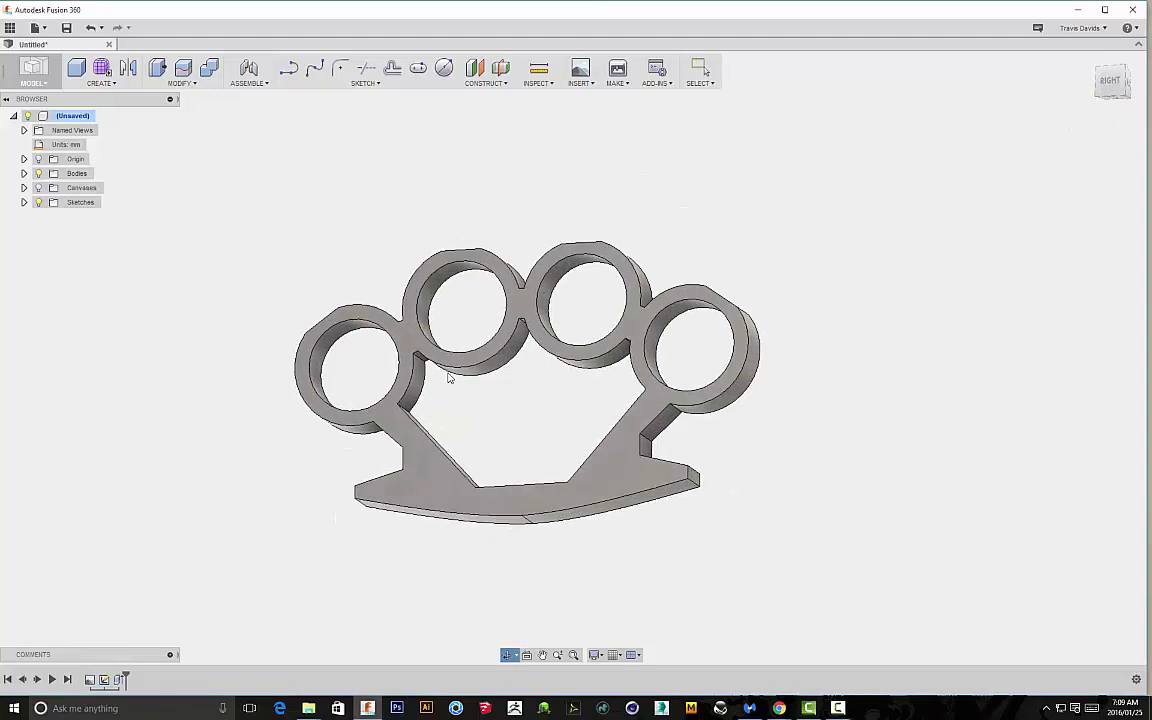
scroll(533, 435, "up", 4)
middle_click_drag(533, 435, 395, 363, "shift")
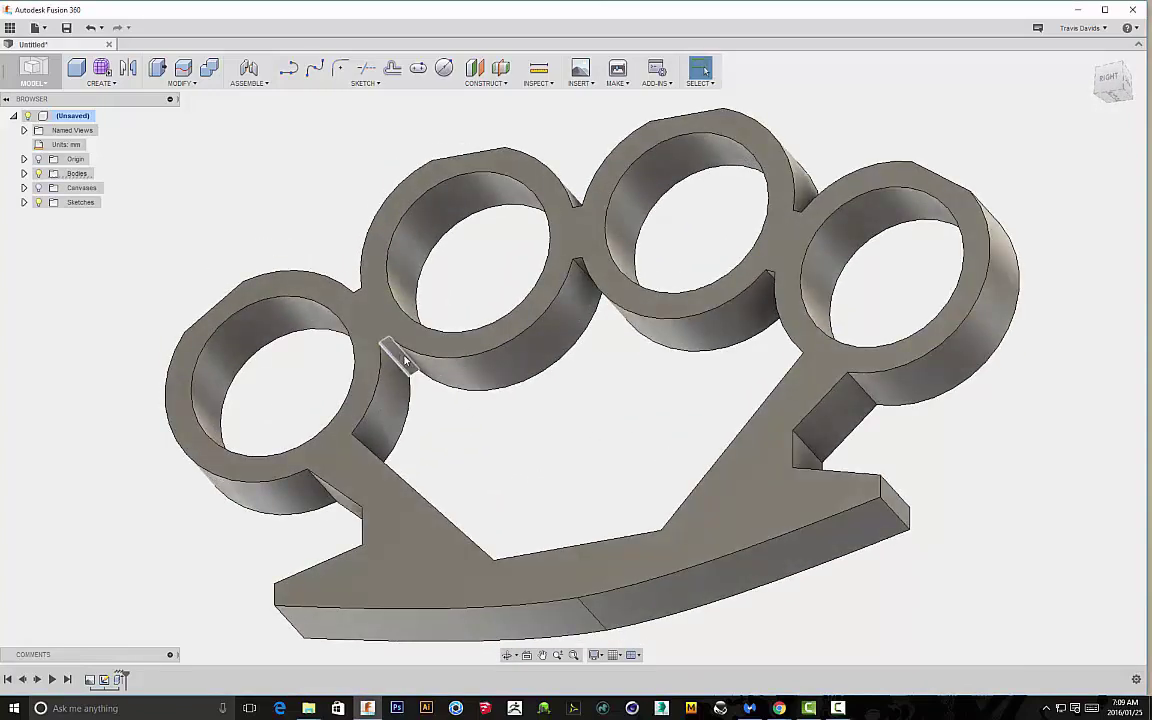
middle_click_drag(473, 400, 501, 406, "shift")
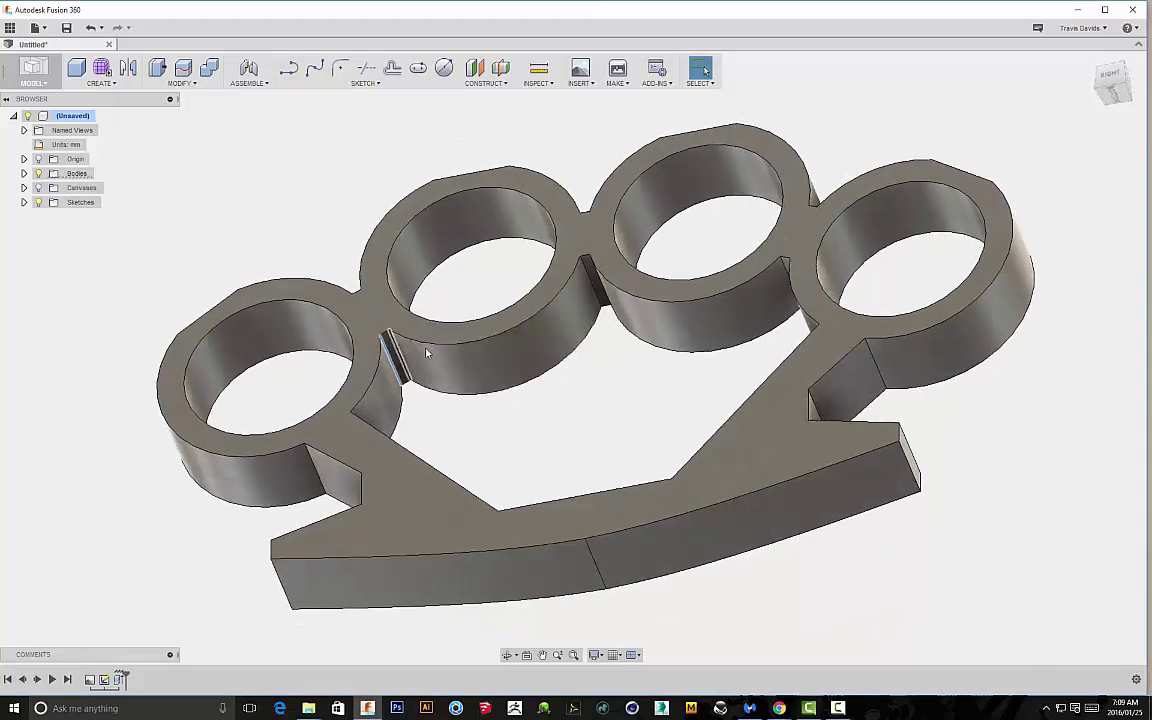
middle_click_drag(610, 326, 790, 370, "shift")
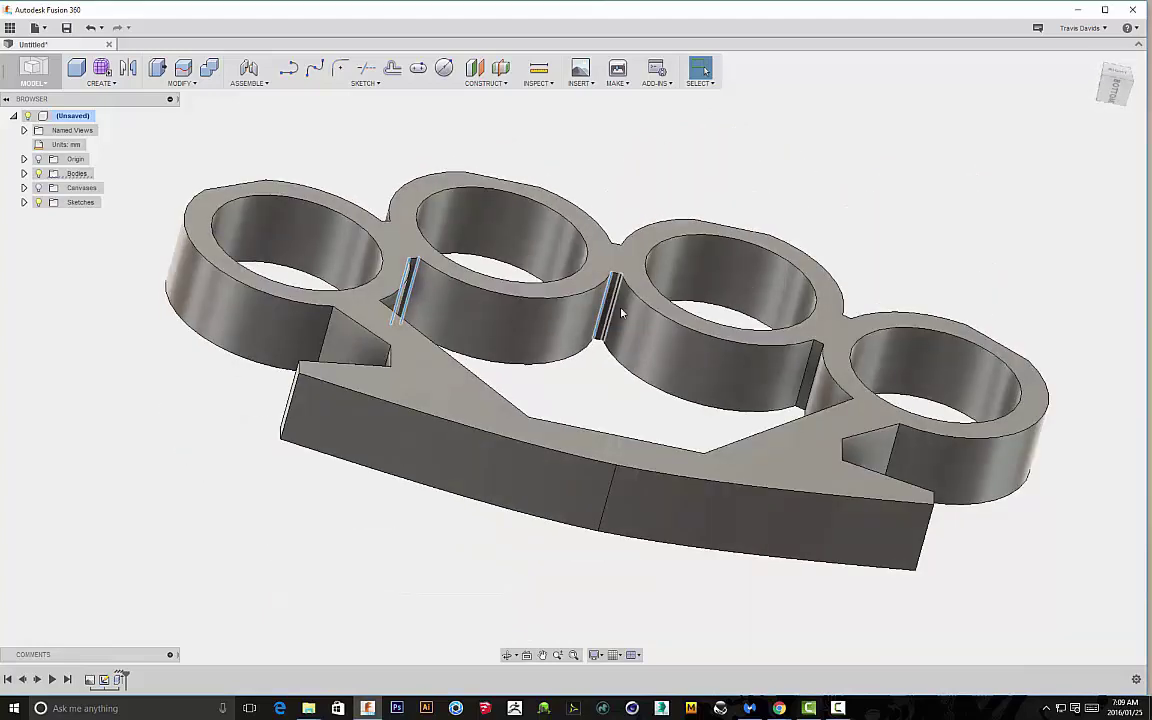
middle_click_drag(697, 404, 643, 450, "shift")
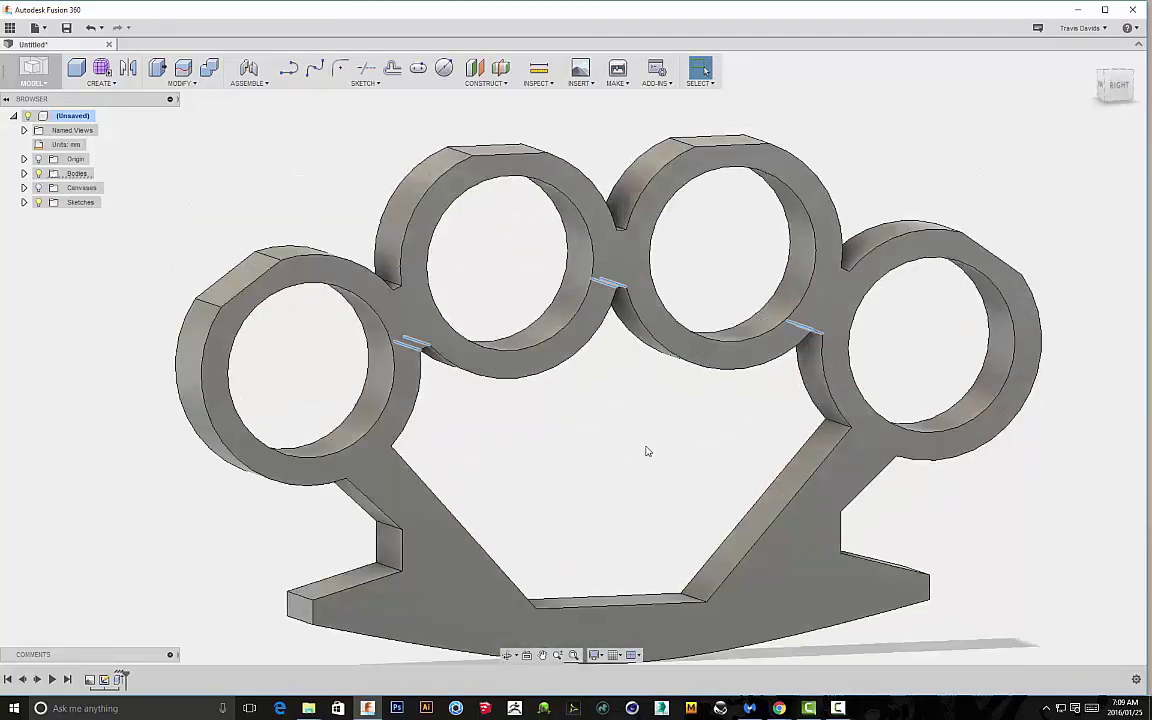
right_click(643, 447)
left_click(635, 512)
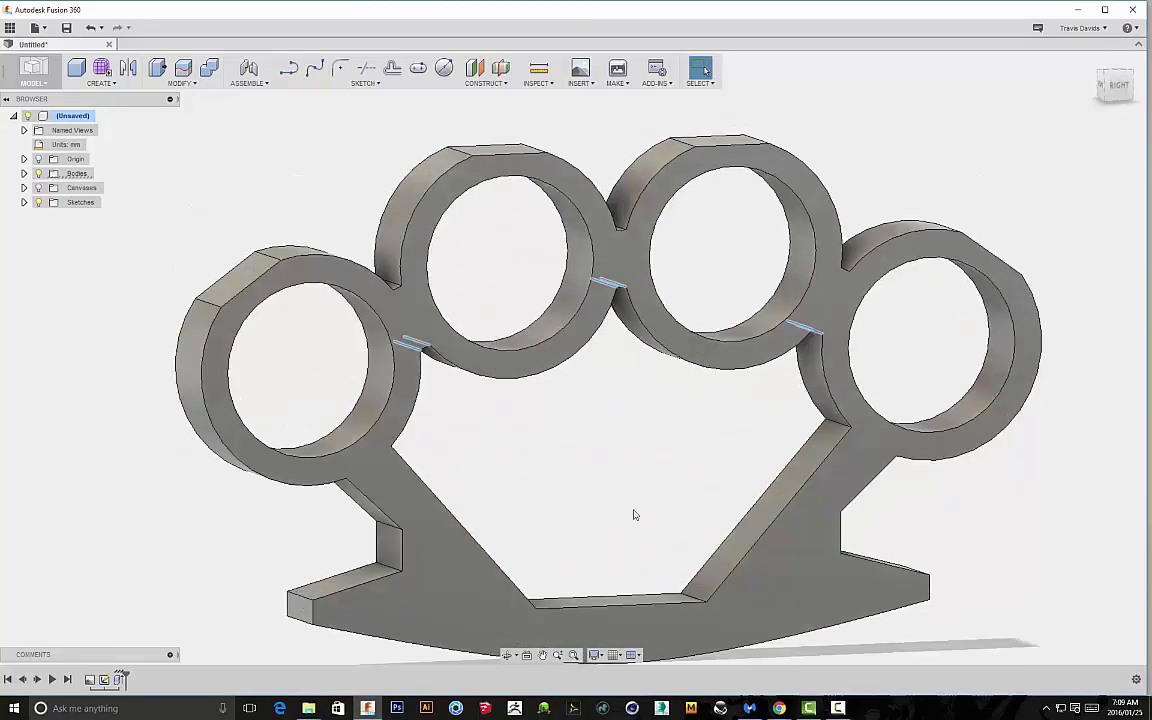
left_click(1124, 100)
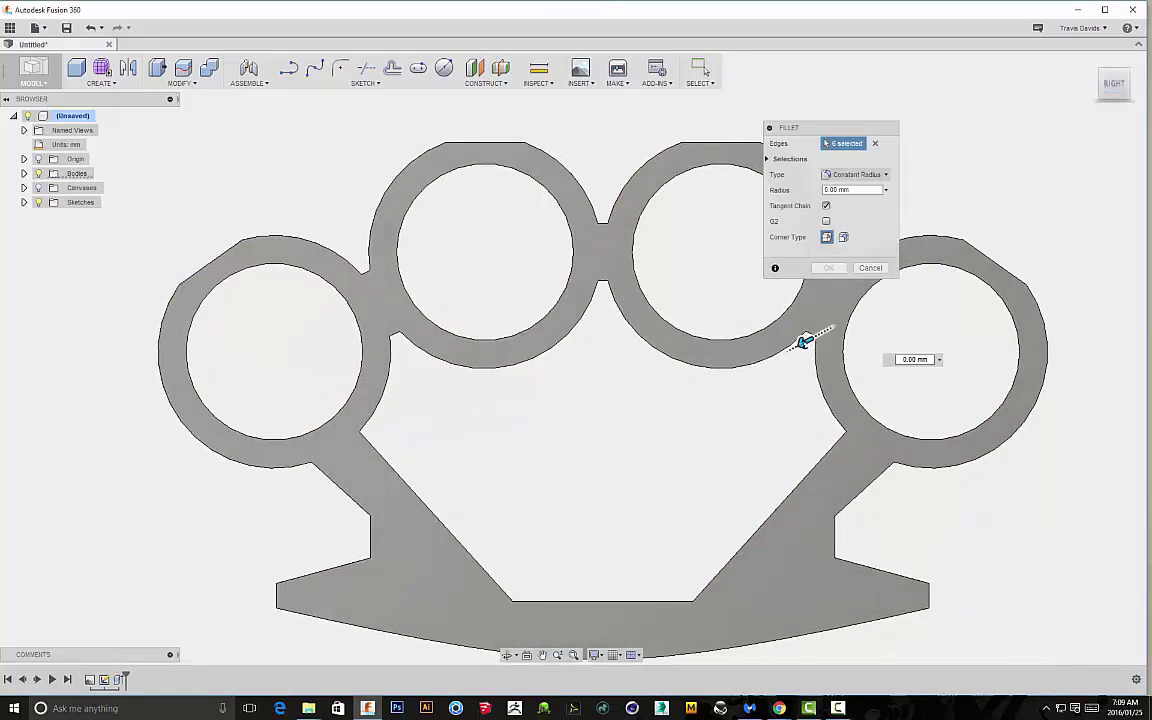
left_click_drag(805, 342, 786, 352)
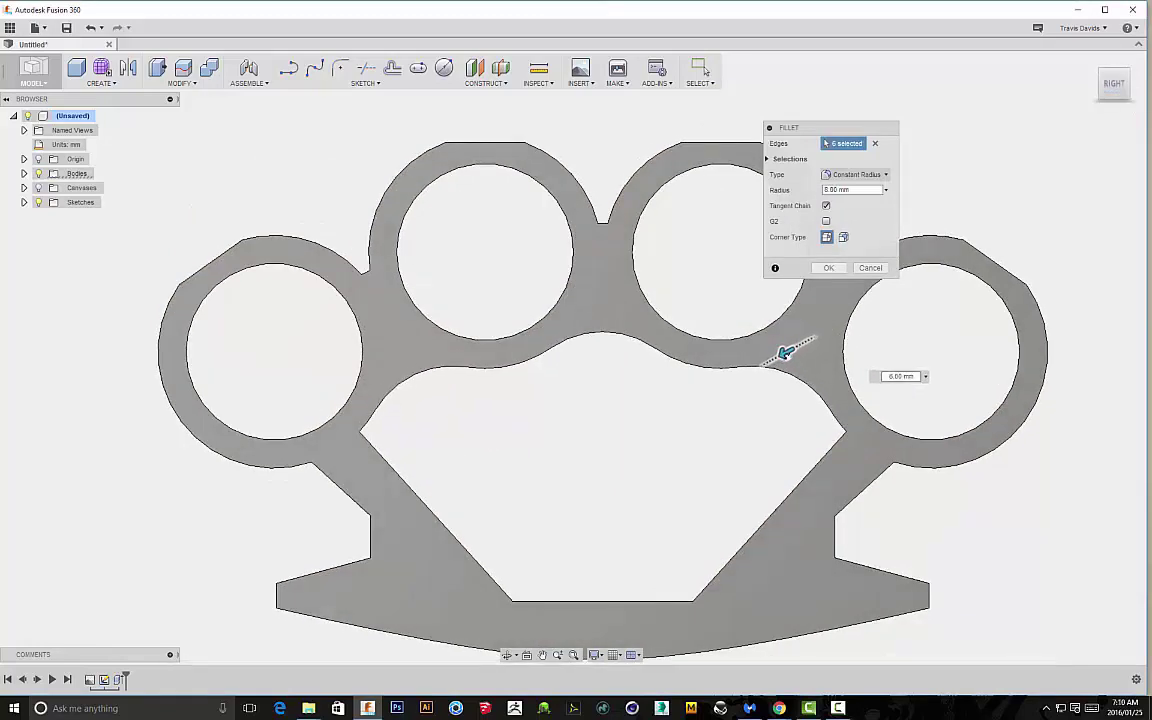
scroll(645, 453, "down", 4)
middle_click_drag(640, 453, 466, 392)
left_click(841, 272)
- Fillet the two corner edges at the outer sides of the palm opening, where the finger arch meets the slanted walls
left_click(421, 478)
middle_click_drag(598, 442, 697, 467, "shift")
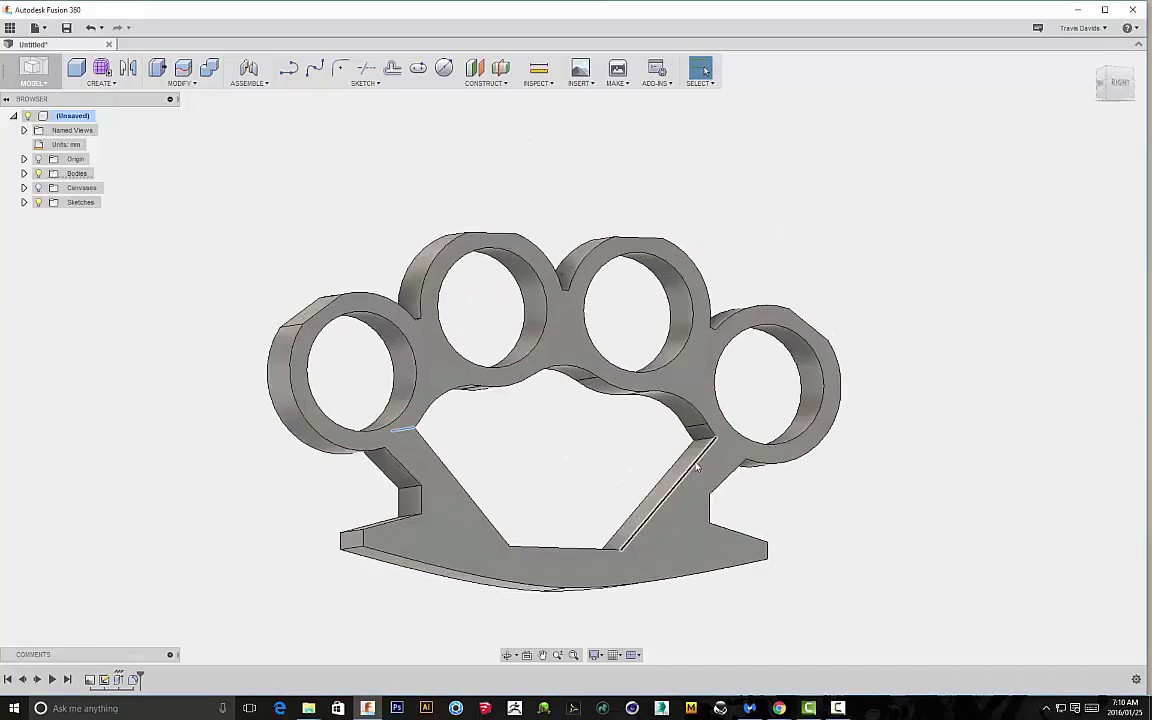
right_click(625, 445)
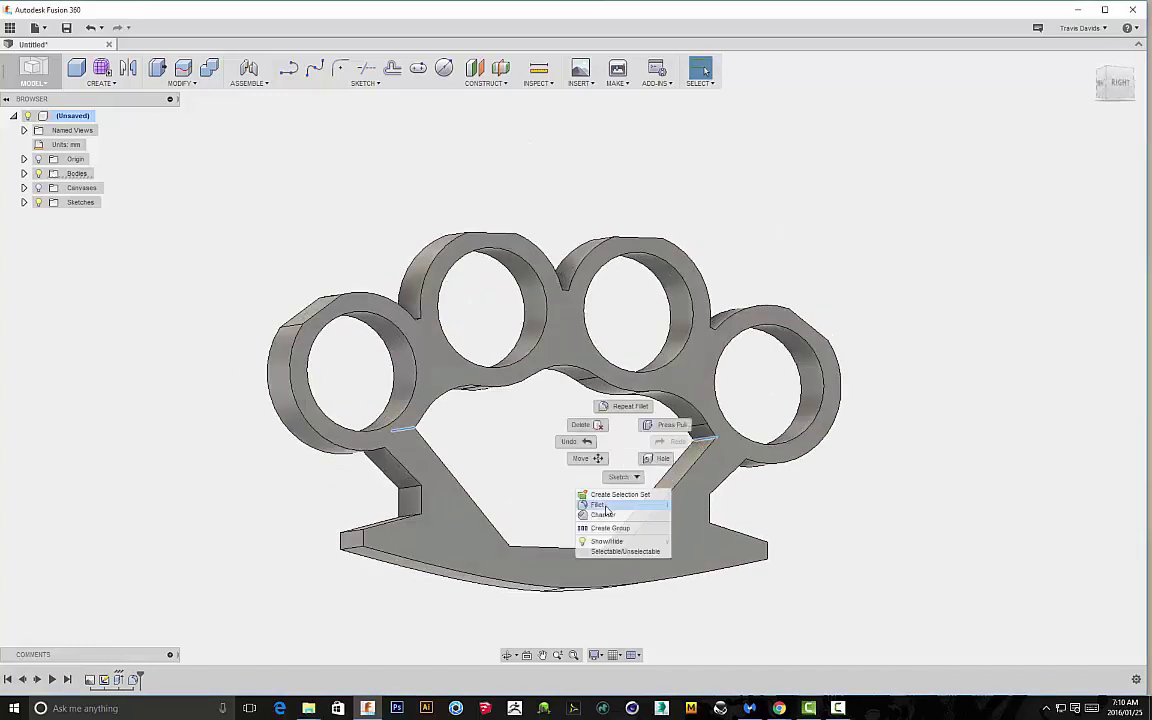
left_click(603, 507)
middle_click_drag(571, 456, 737, 439, "shift")
left_click_drag(698, 436, 683, 437)
mouse_move(550, 437)
middle_mouse_down("shift")
mouse_move(532, 445)
mouse_move(547, 441)
middle_mouse_up("shift")
left_click(831, 271)
- Fillet the two lower corner edges of the palm opening with a 14.5 mm radius
middle_click_drag(524, 496, 494, 525, "shift")
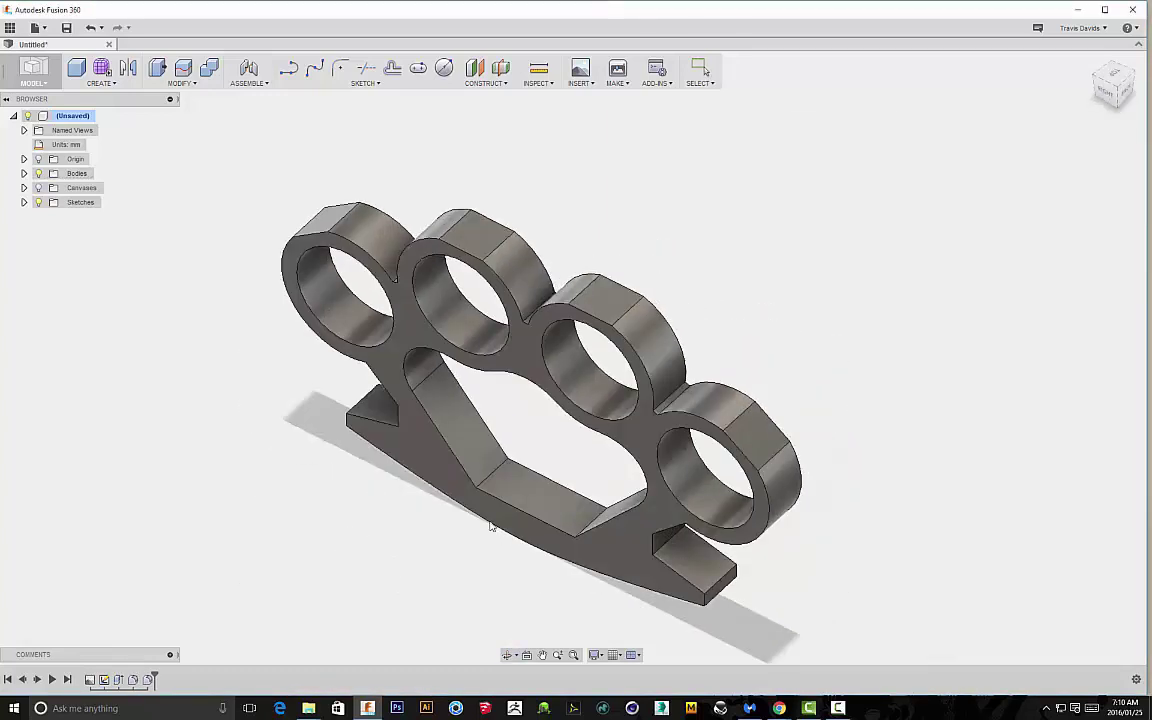
left_click(492, 474)
left_click(590, 522, "shift")
middle_click_drag(550, 472, 578, 435, "shift")
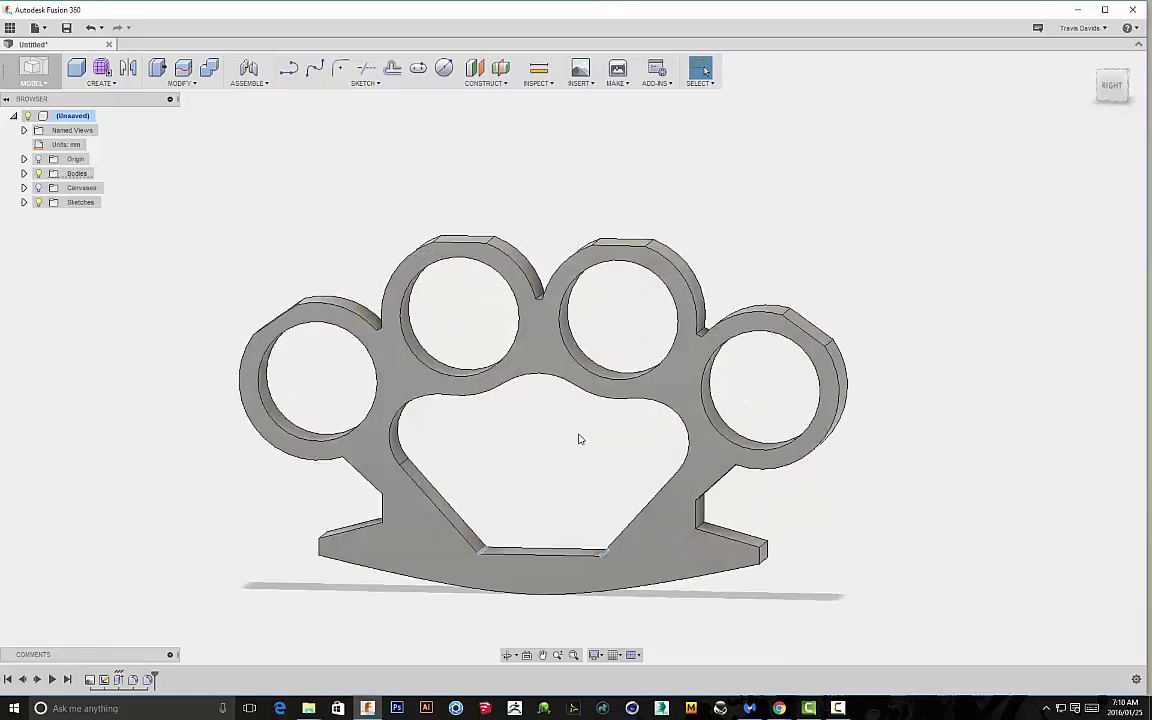
right_click(578, 435)
left_click(567, 497)
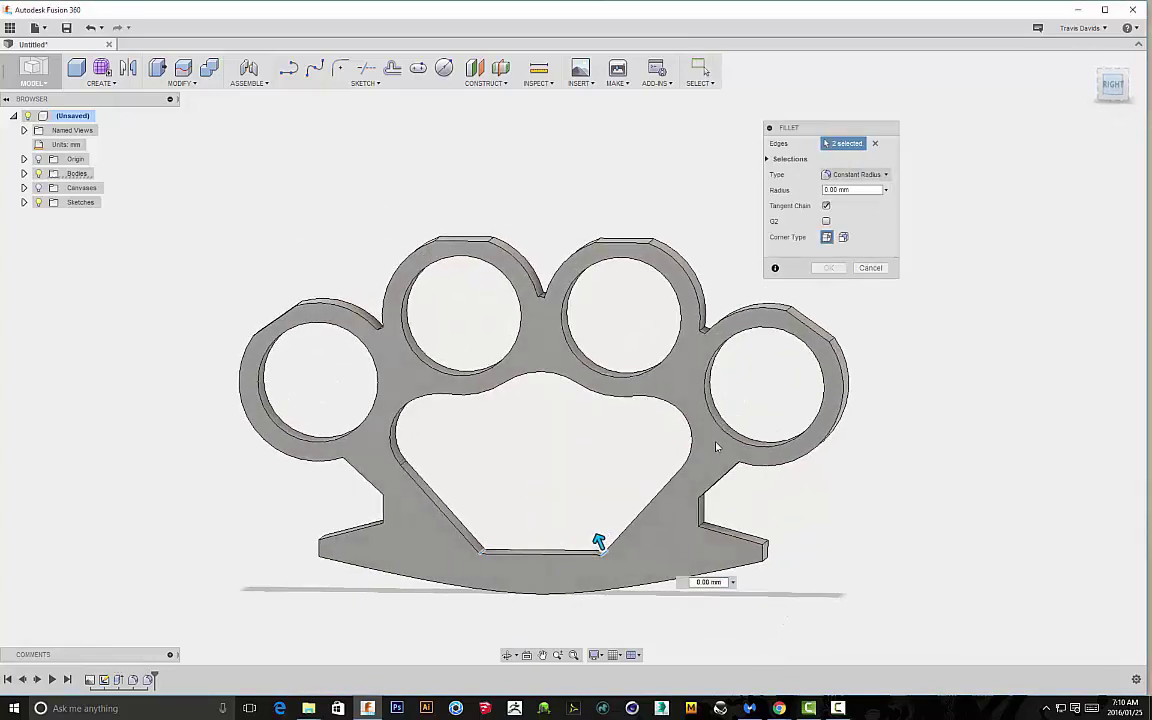
mouse_move(599, 542)
left_mouse_down()
mouse_move(592, 521)
mouse_move(596, 531)
left_mouse_up()
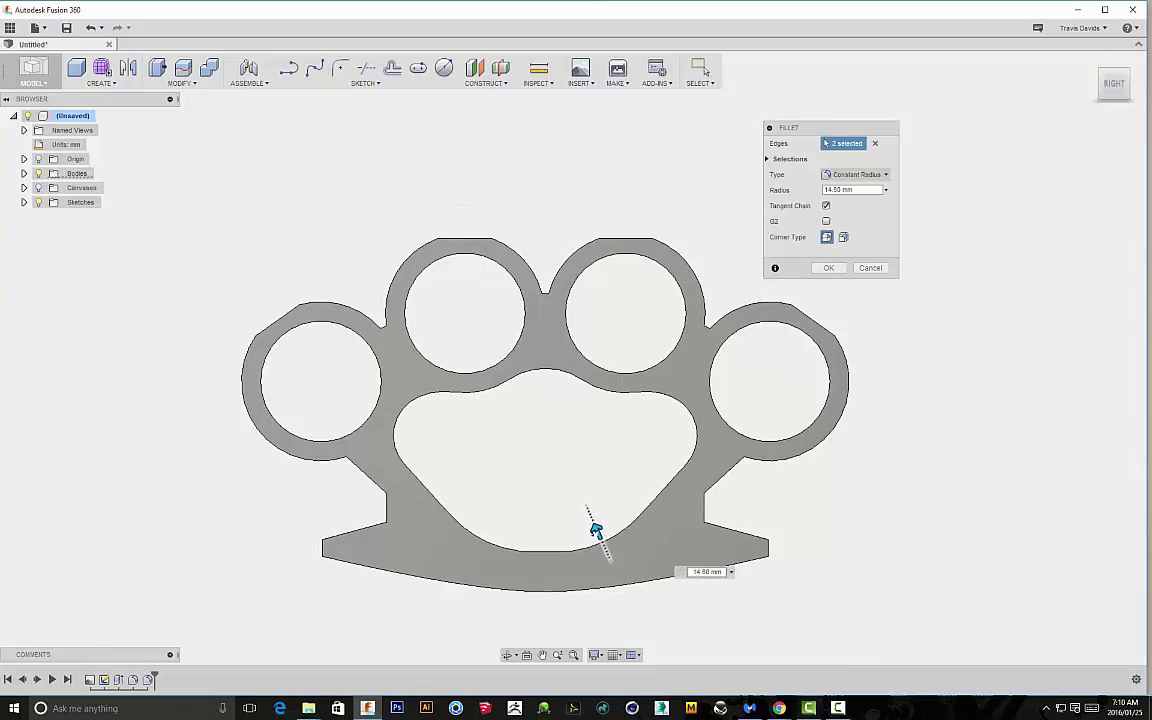
left_click(828, 268)
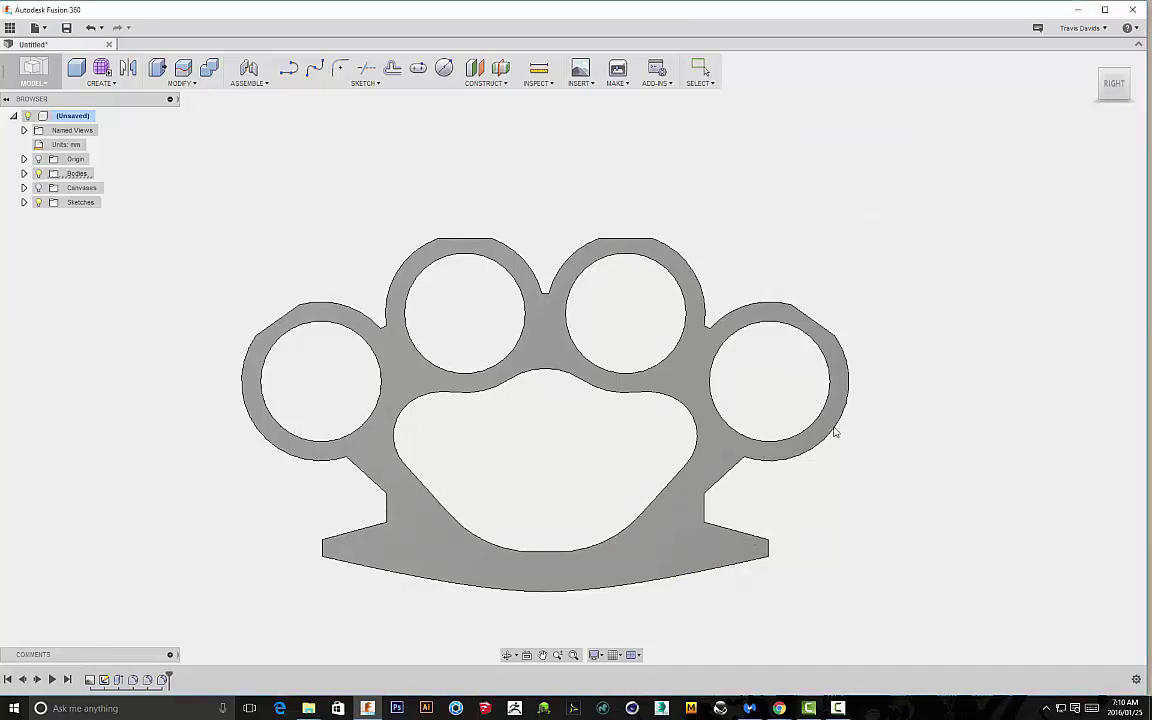
- Fillet the six edges in the outer notches between neighbouring finger rings into smooth, concave transitions
middle_click_drag(836, 432, 905, 488, "shift")
scroll(531, 368, "up", 5)
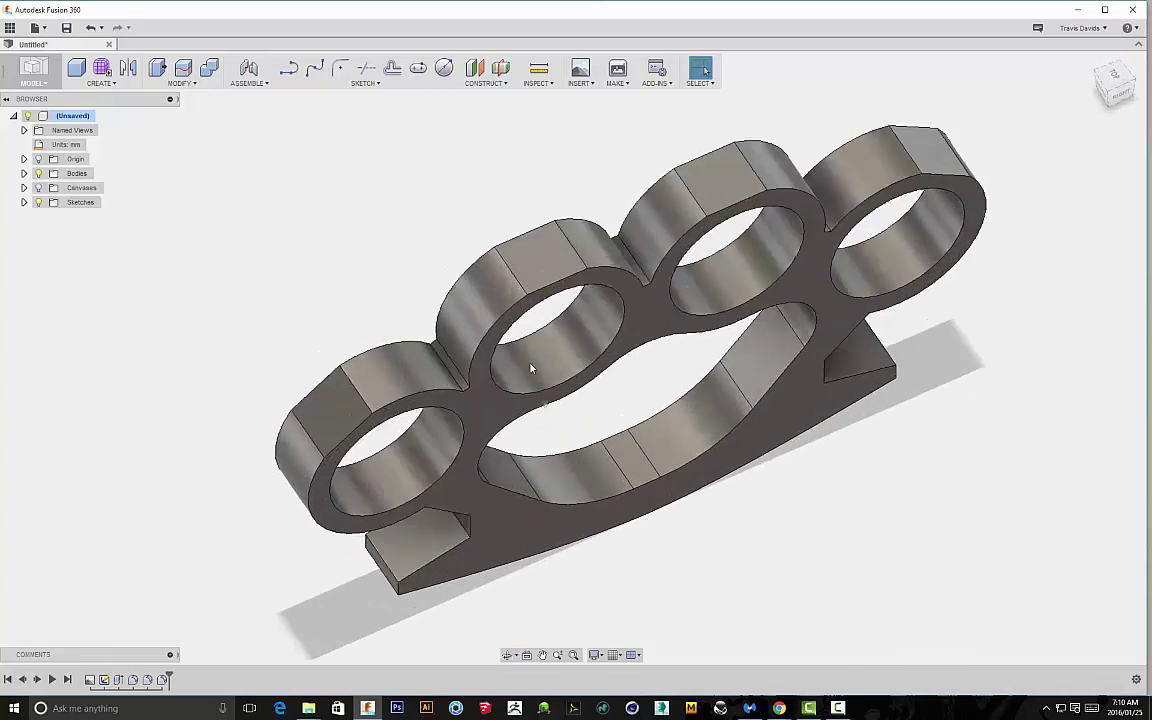
left_click(438, 361)
left_click(457, 372, "shift")
middle_click_drag(672, 395, 659, 369, "shift")
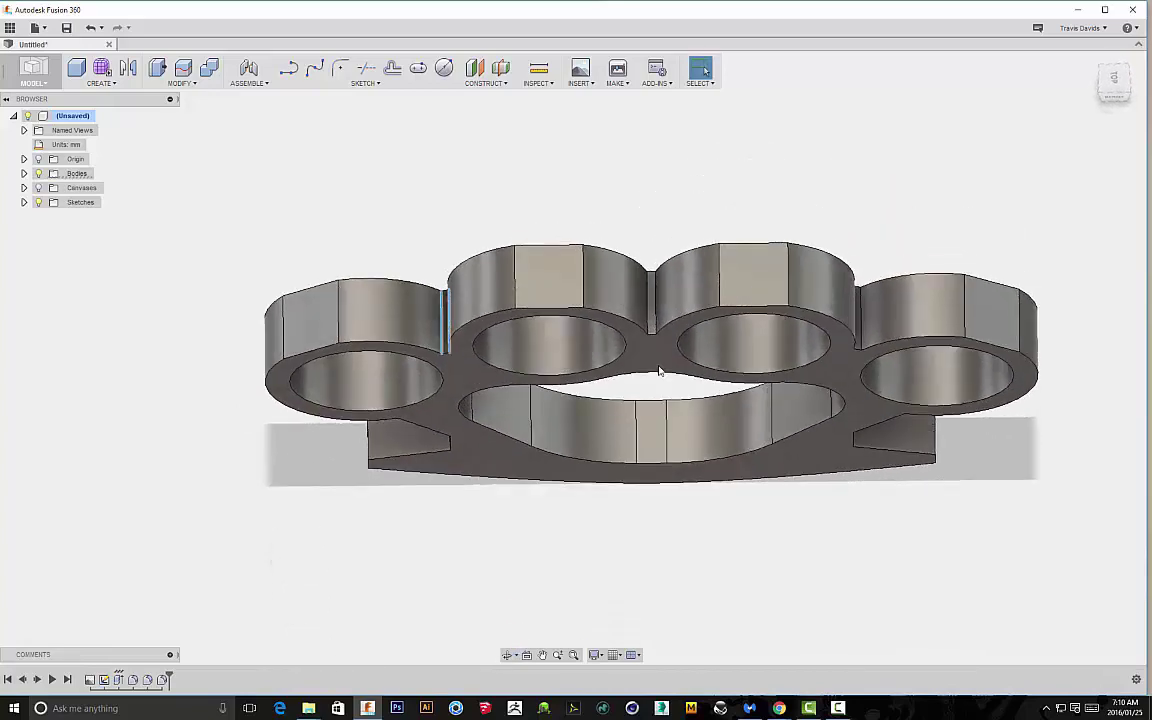
middle_click_drag(659, 309, 707, 337, "shift")
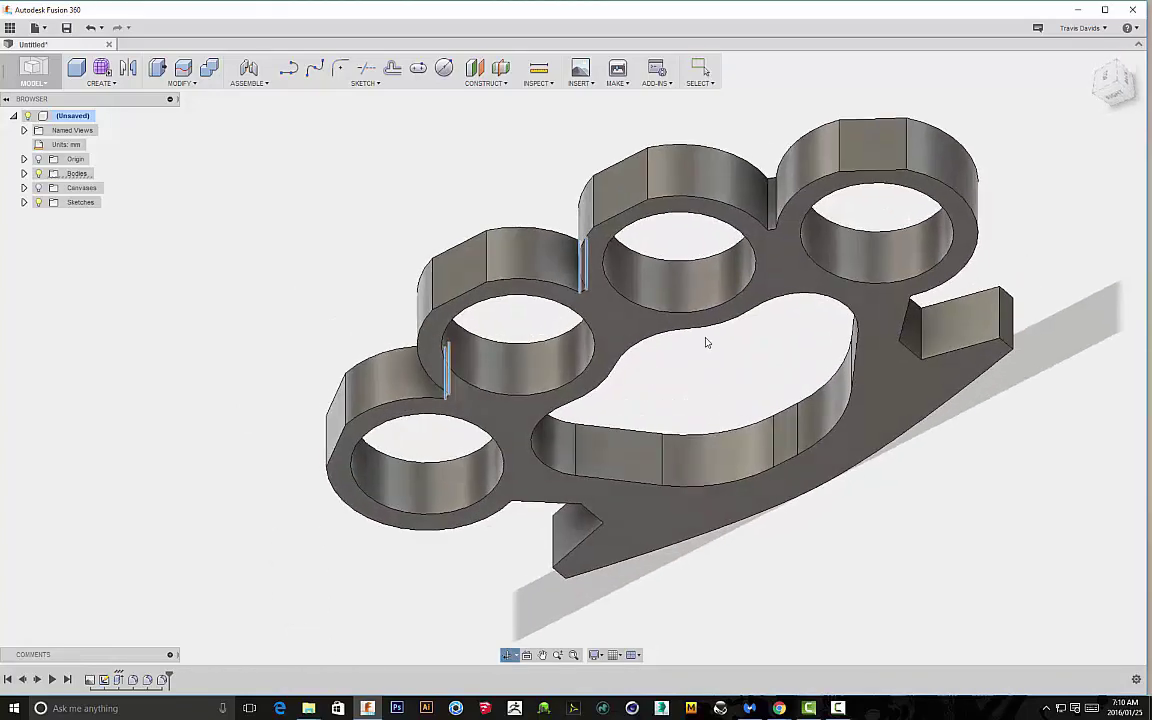
middle_click_drag(687, 387, 1067, 119, "shift")
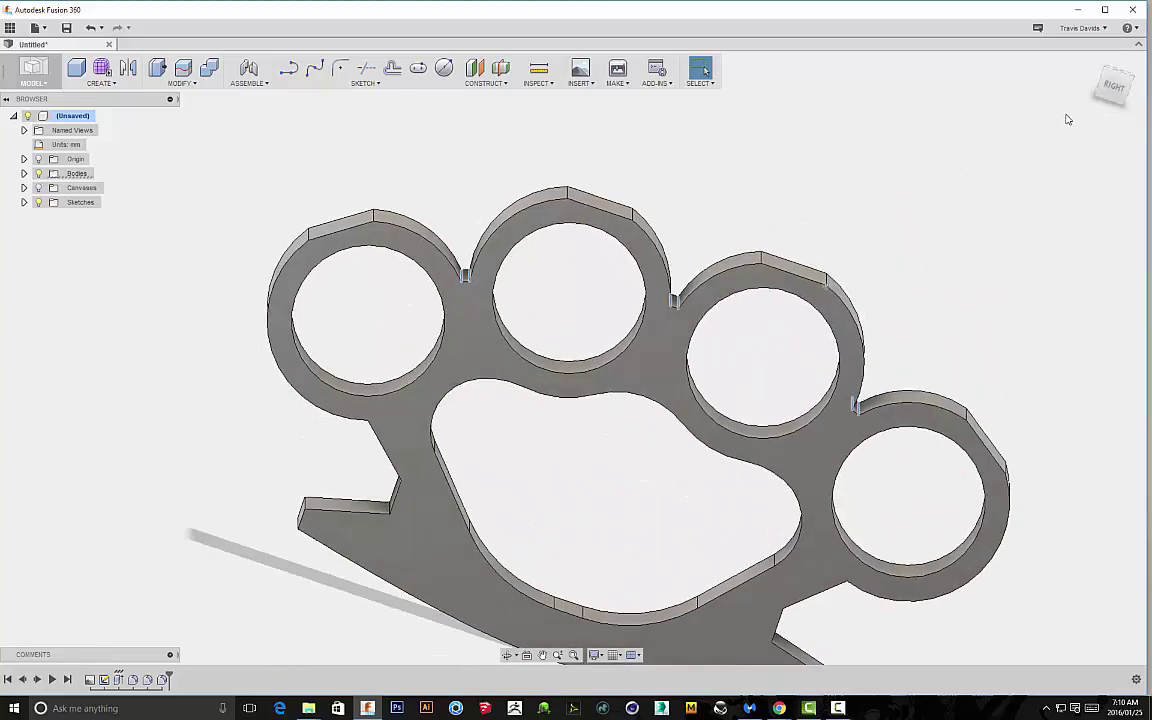
left_click(1110, 89)
right_click(932, 220)
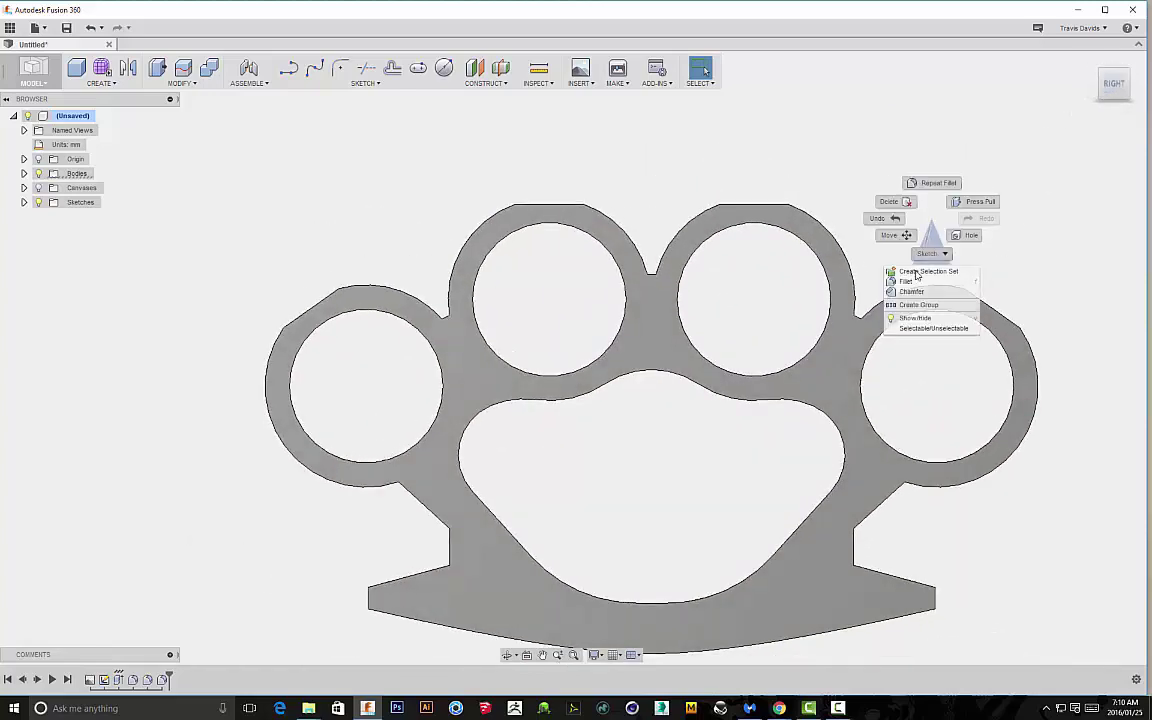
left_click(911, 281)
scroll(666, 427, "down", 3)
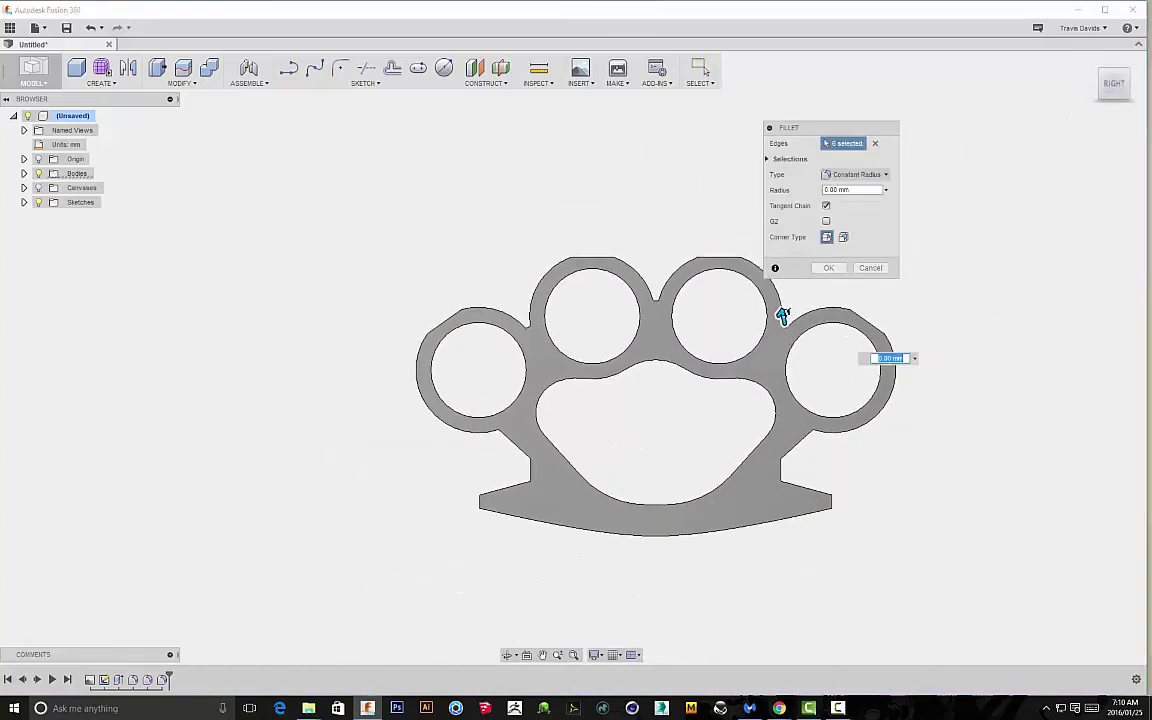
left_click_drag(785, 320, 786, 308)
middle_click_drag(785, 304, 523, 177, "shift")
left_click(827, 268)
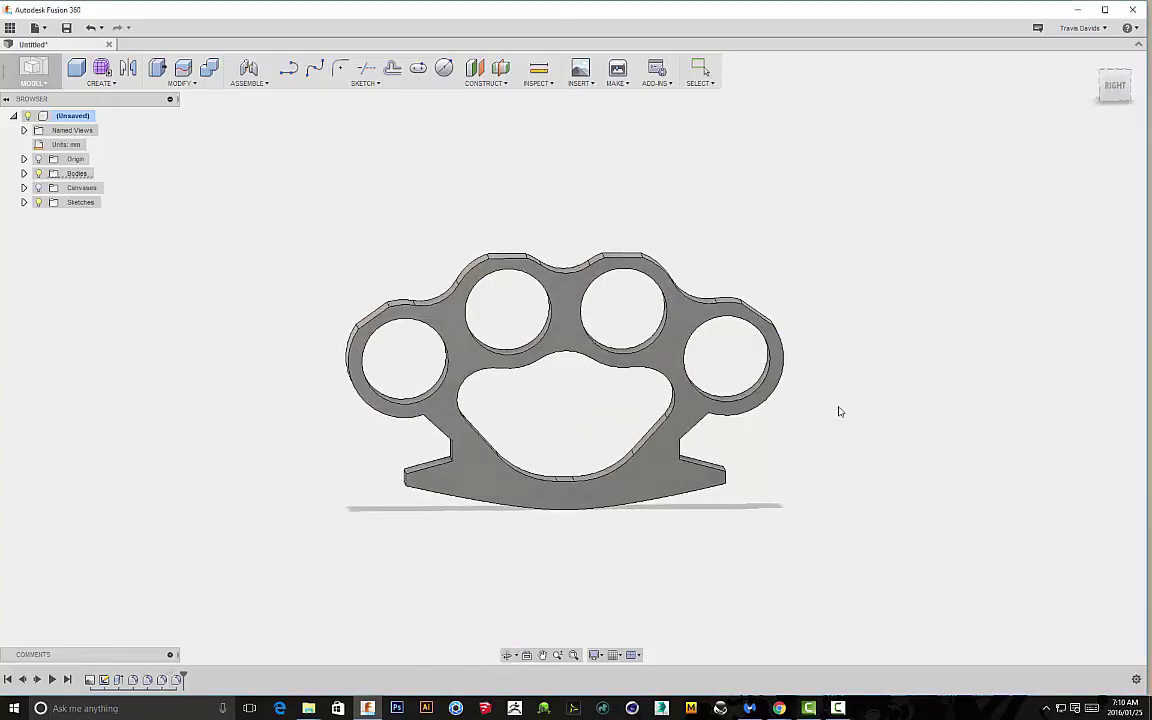
- Fillet the eight edges bounding the flattened tips of the four finger rings with a 3.25 mm radius
middle_click_drag(838, 409, 760, 373, "shift")
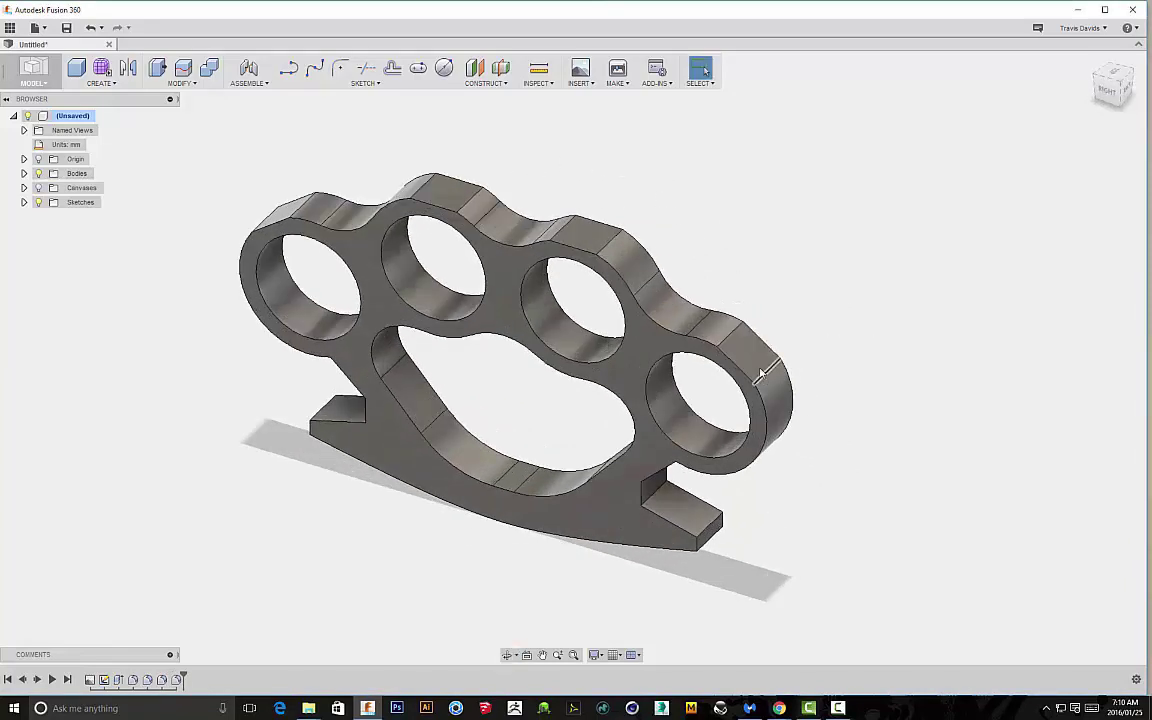
left_click(736, 341)
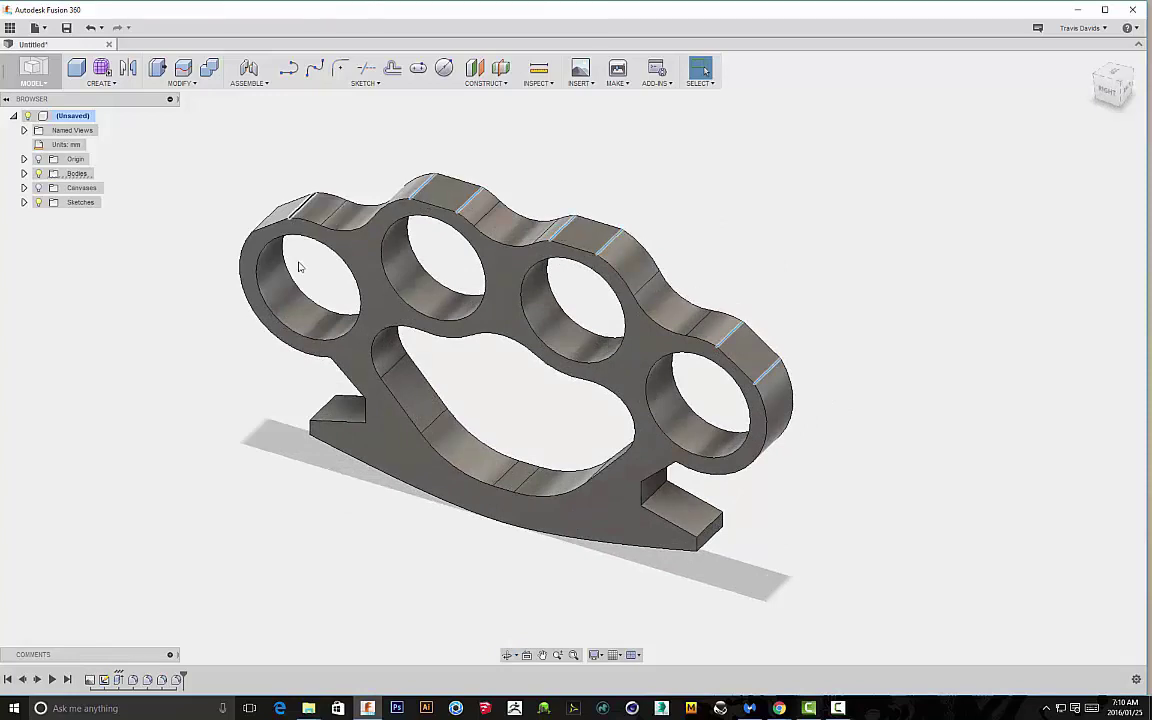
middle_click_drag(298, 266, 265, 342, "shift")
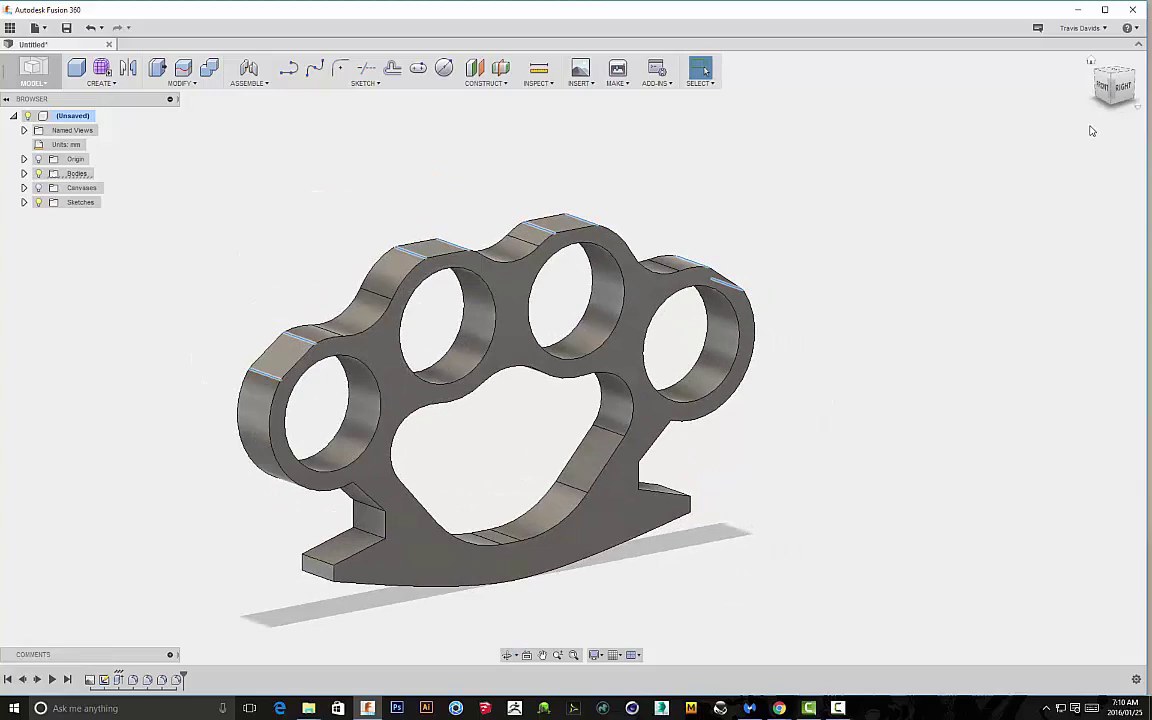
left_click(1121, 90)
right_click(438, 203)
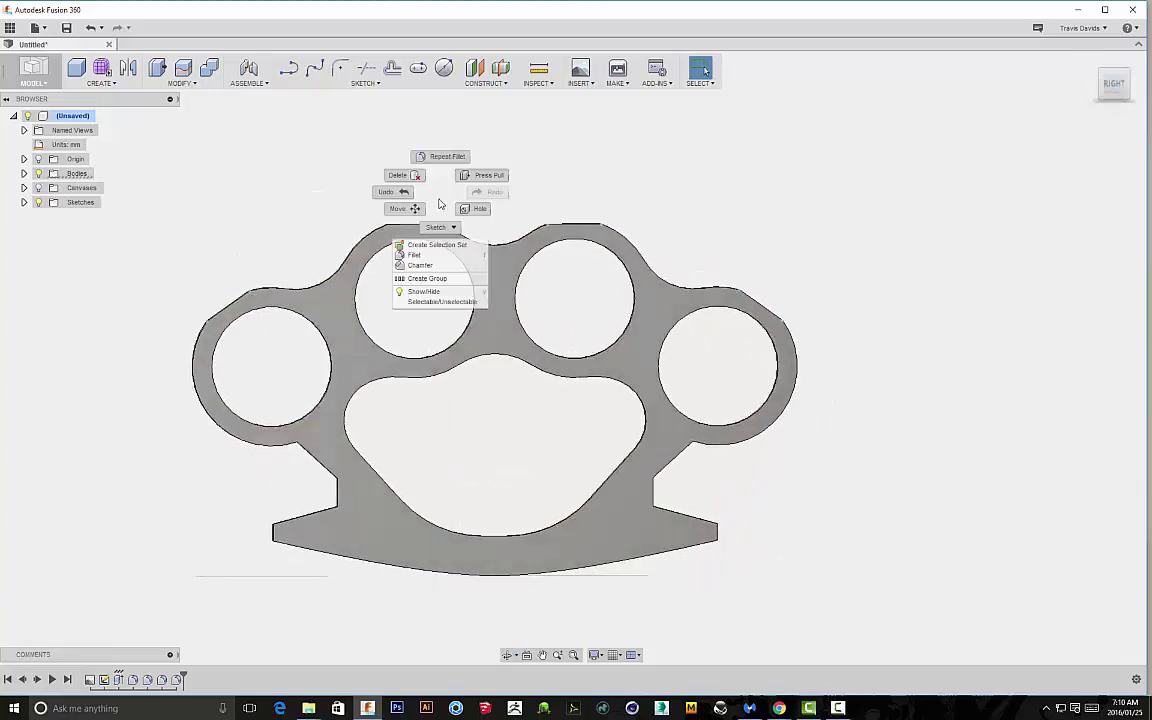
left_click(410, 256)
middle_click_drag(200, 314, 226, 380, "shift")
scroll(226, 390, "up", 5)
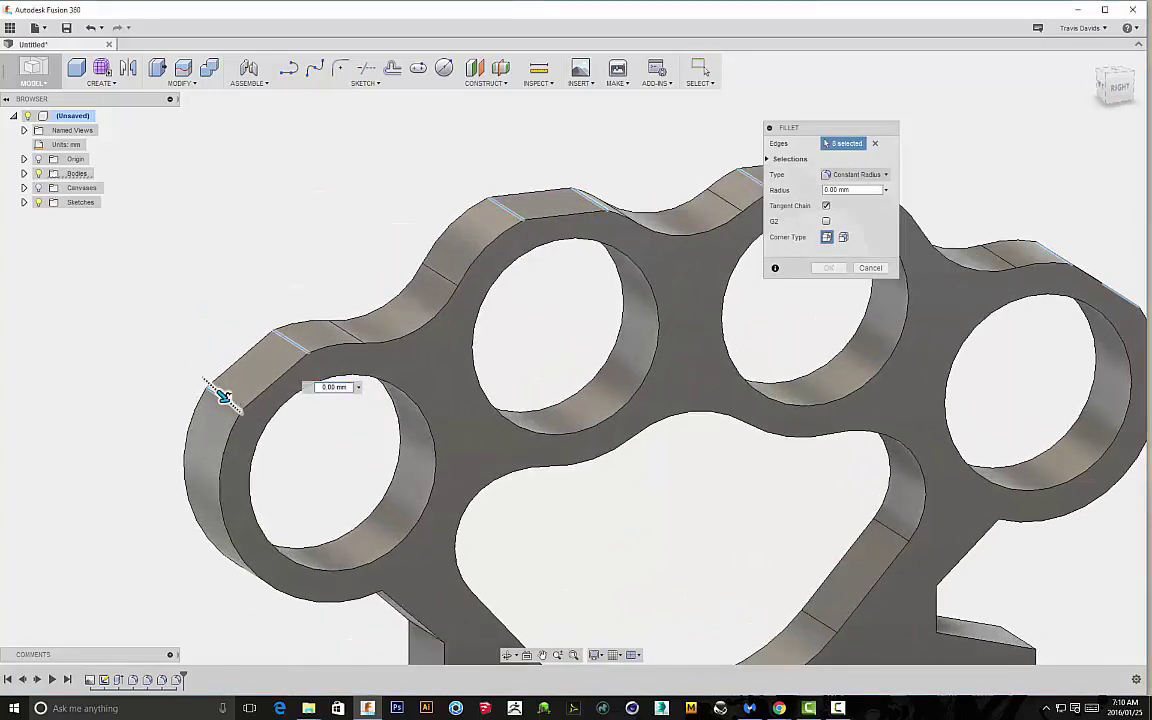
scroll(224, 396, "up", 4)
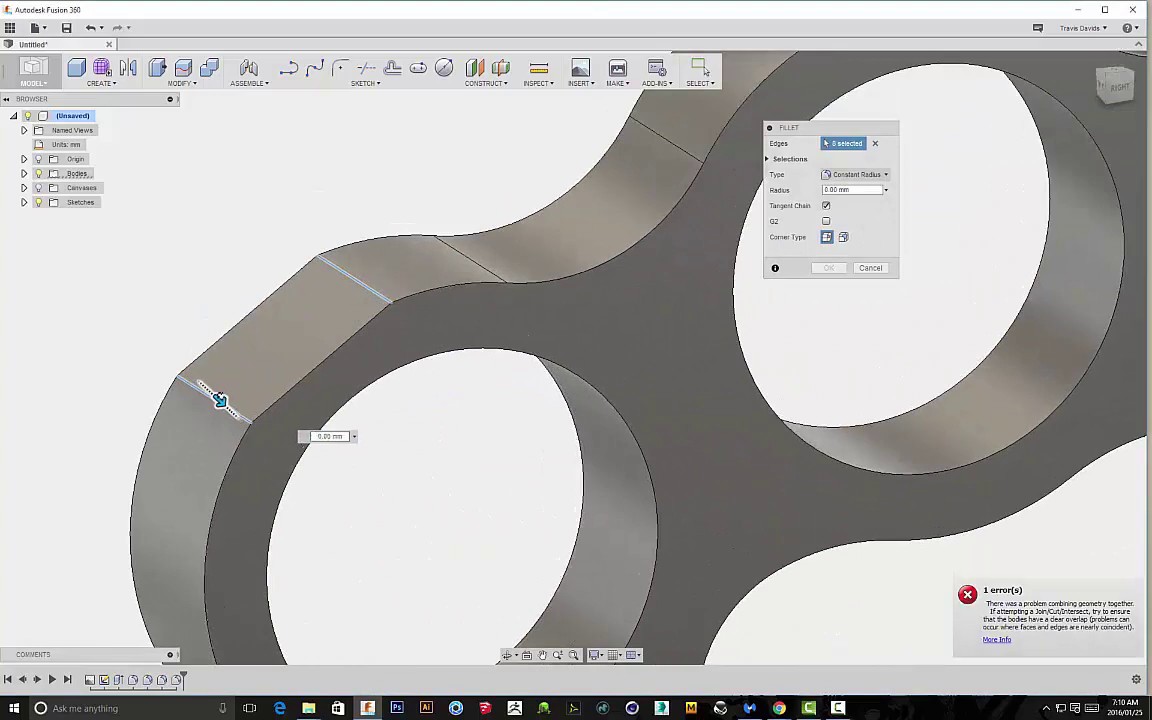
left_click_drag(220, 400, 216, 393)
scroll(454, 475, "down", 3)
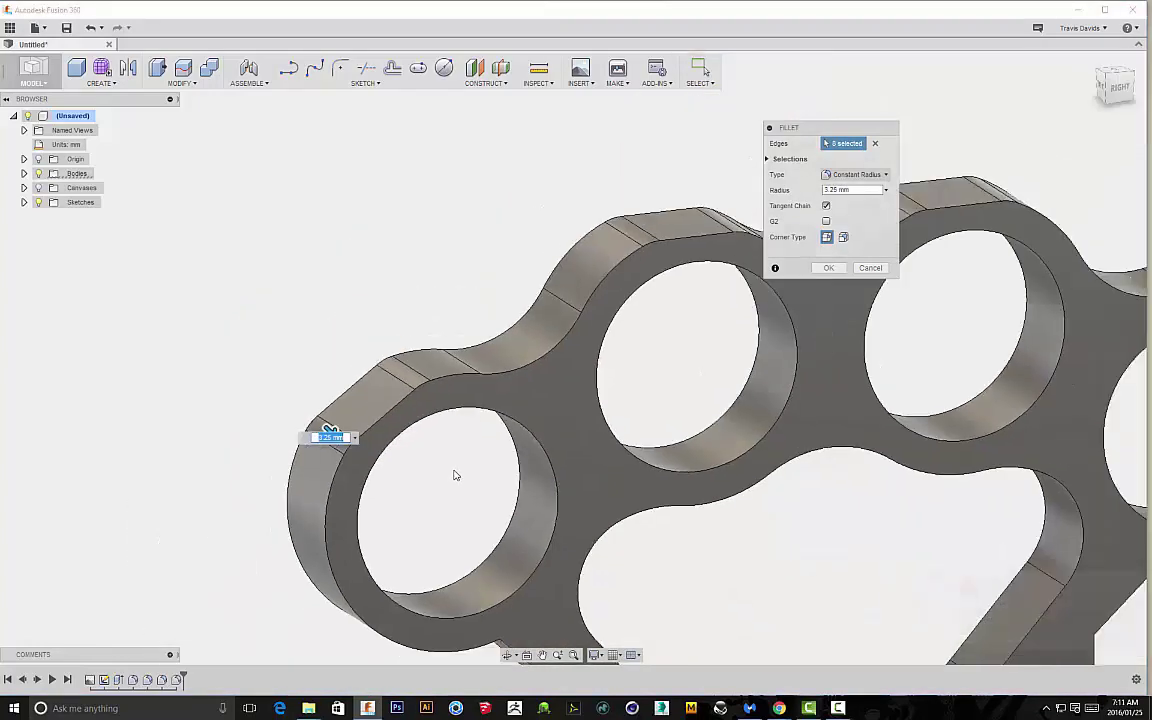
middle_click_drag(456, 475, 740, 503, "shift")
scroll(802, 532, "down", 3)
middle_click_drag(802, 532, 547, 456)
left_click(828, 267)
- Fillet the two edges where the outermost finger rings meet the slanted sides of the lower grip with a 9 mm radius
mouse_move(823, 283)
middle_mouse_down("shift")
mouse_move(856, 334)
mouse_move(833, 272)
middle_mouse_up("shift")
left_click_drag(833, 272, 822, 246)
scroll(385, 402, "up", 3)
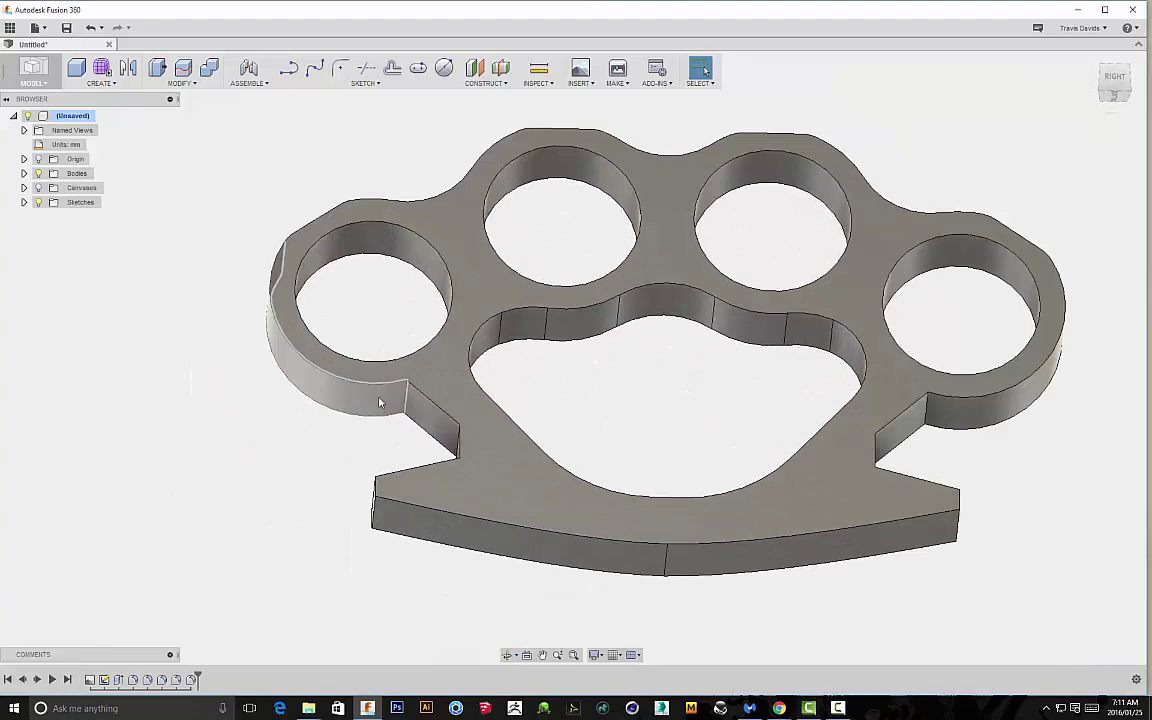
left_click(411, 405)
middle_click_drag(662, 386, 592, 374, "shift")
left_click(874, 326)
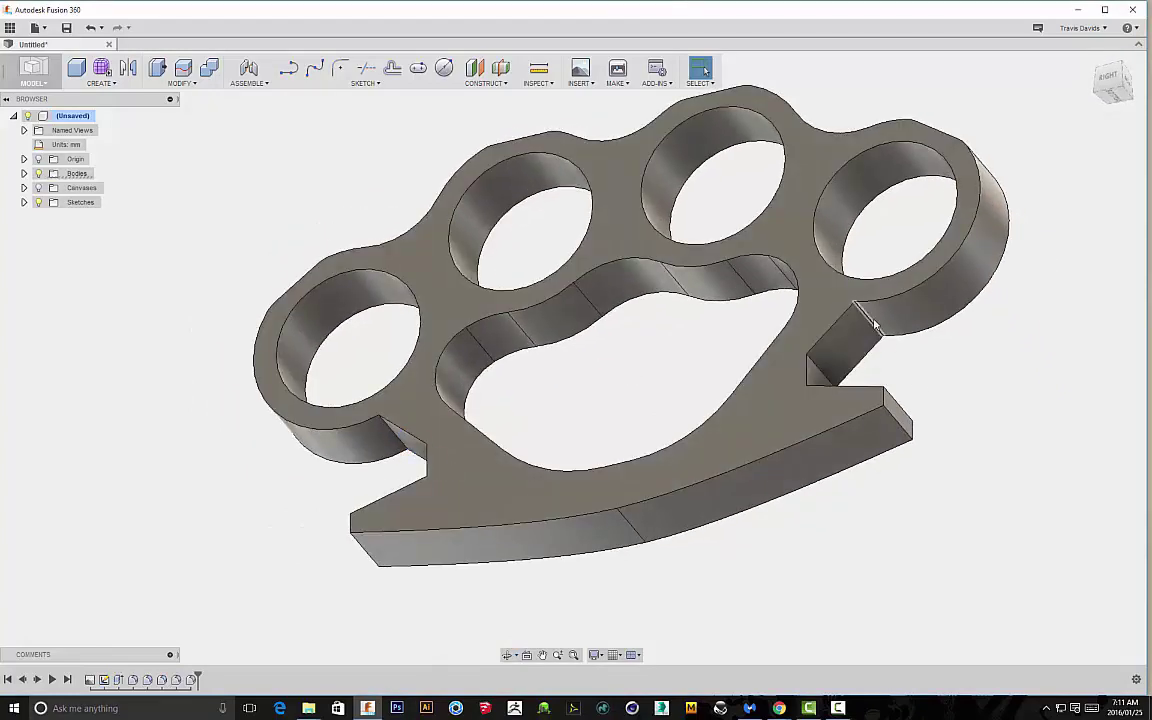
middle_click_drag(512, 343, 598, 368, "shift")
scroll(504, 371, "down", 3)
middle_click_drag(510, 375, 604, 426, "shift")
right_click(604, 426)
left_click(589, 490)
left_click(1110, 82)
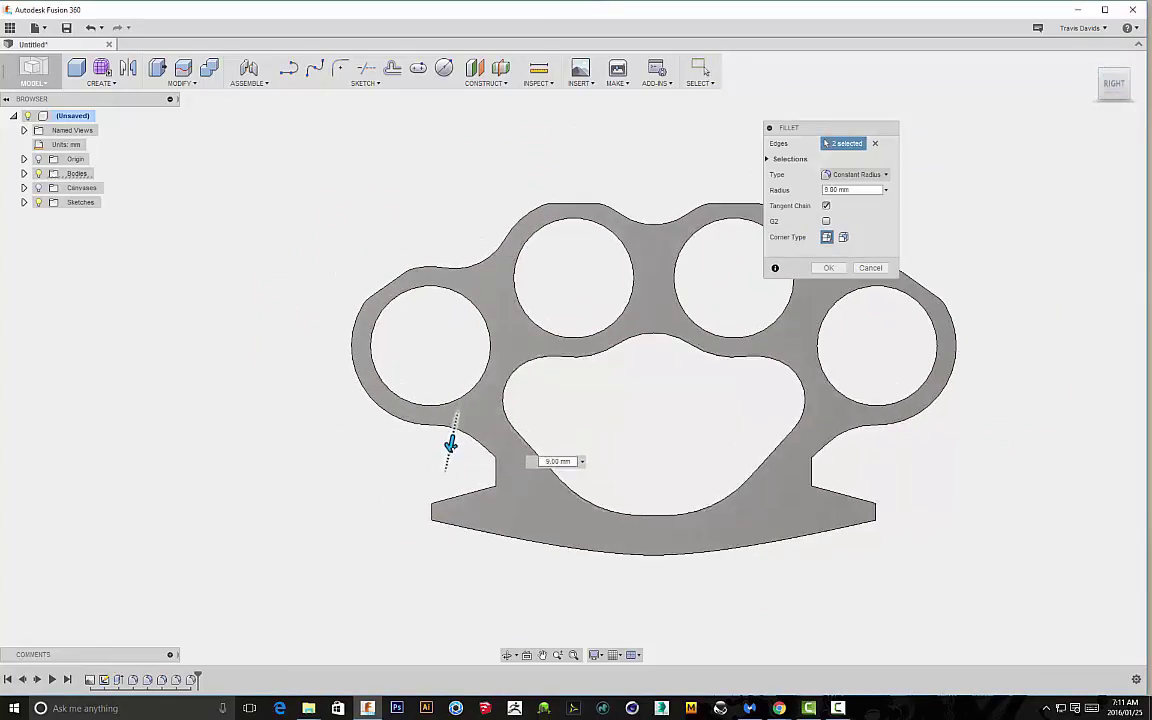
left_click(828, 268)
- Fillet the four edges of the short vertical walls in the side notches above the base with a 2.5 mm radius
middle_click_drag(540, 412, 722, 385, "shift")
middle_click_drag(651, 440, 543, 500, "shift")
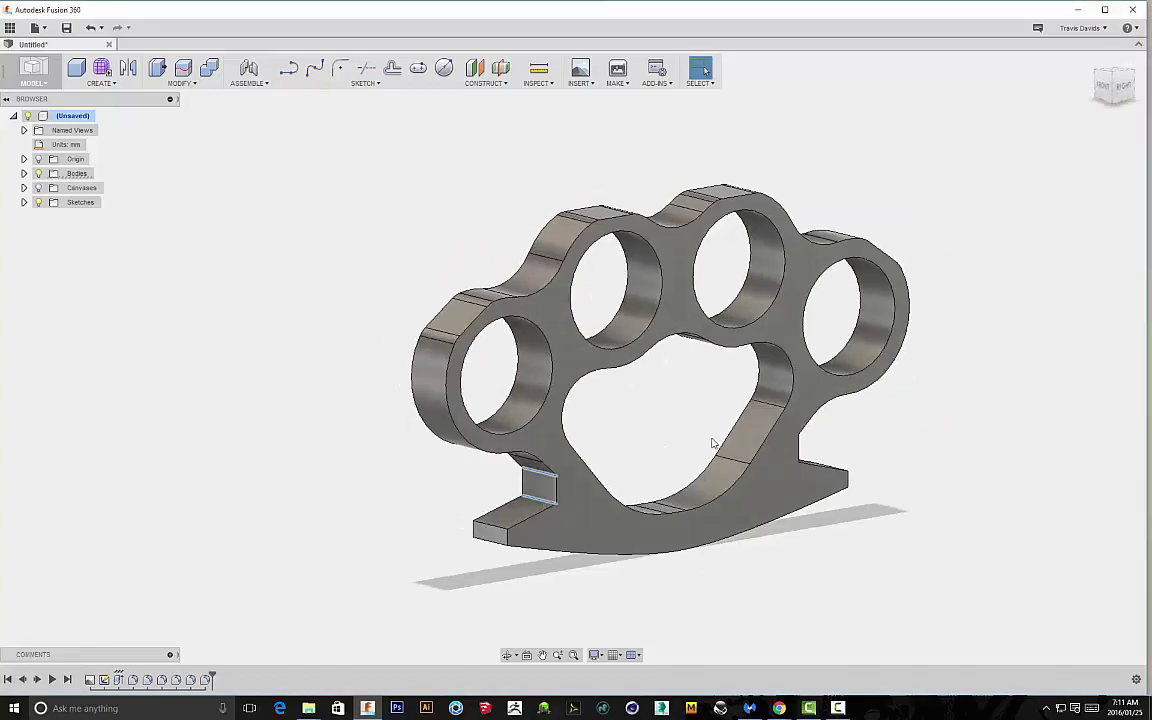
middle_click_drag(713, 443, 640, 445, "shift")
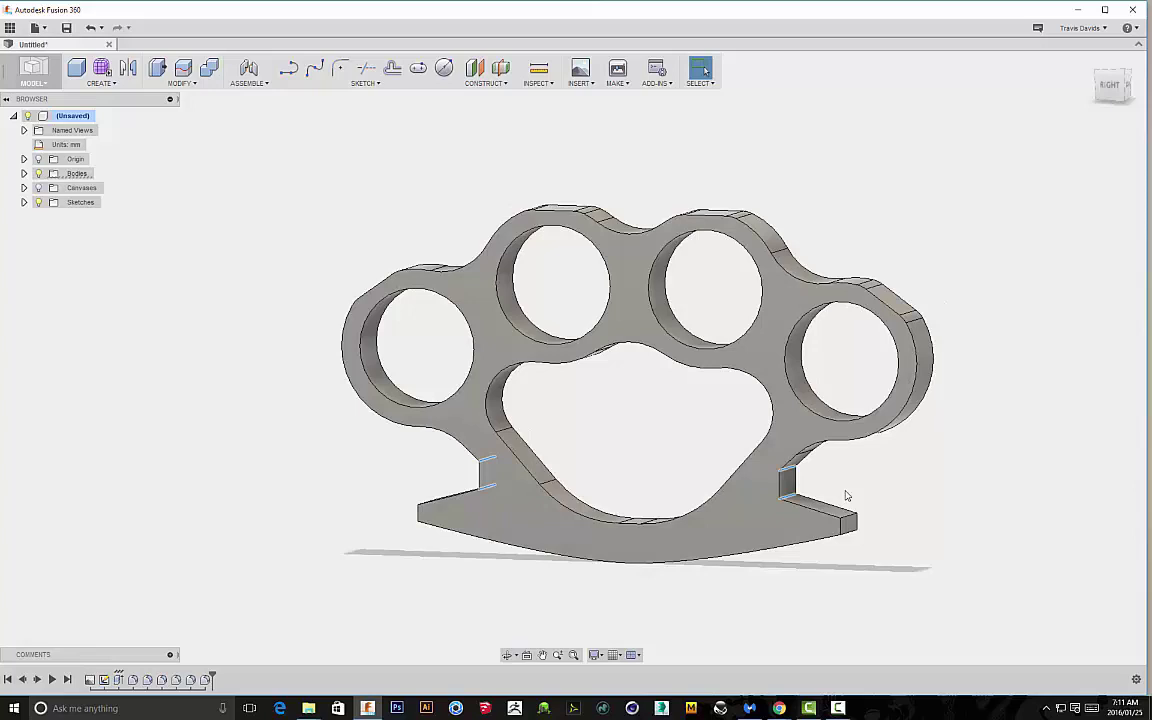
right_click(908, 509)
left_click(879, 570)
scroll(856, 523, "up", 4)
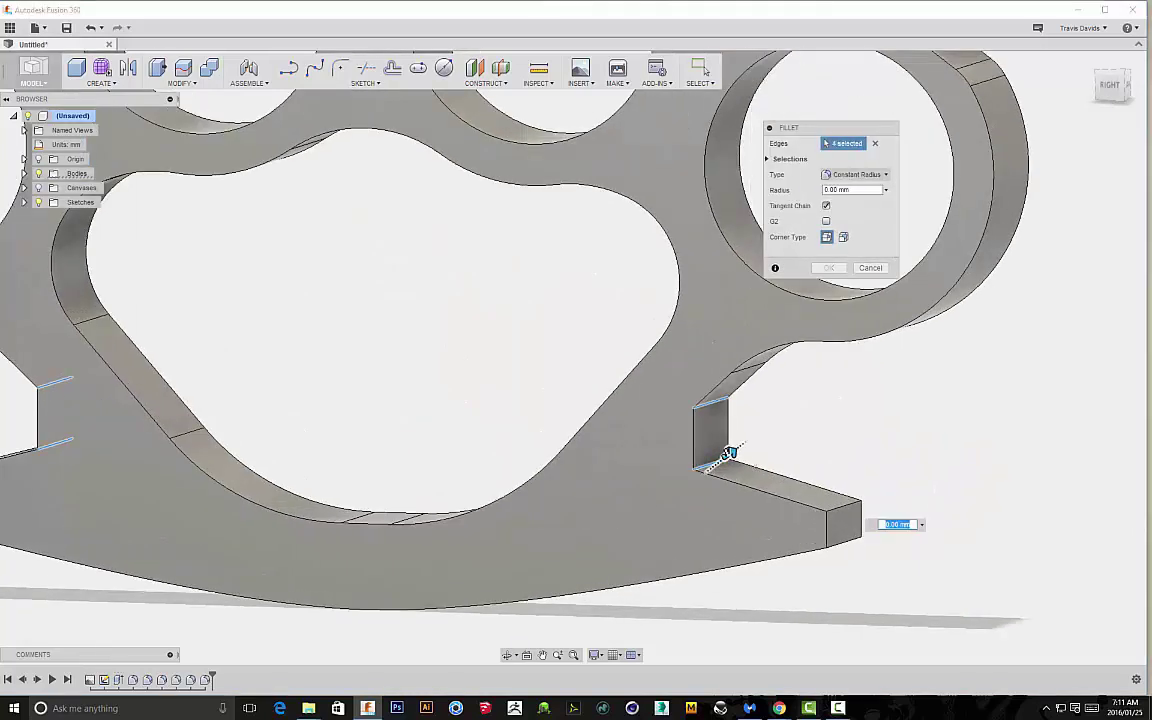
left_click(1110, 85)
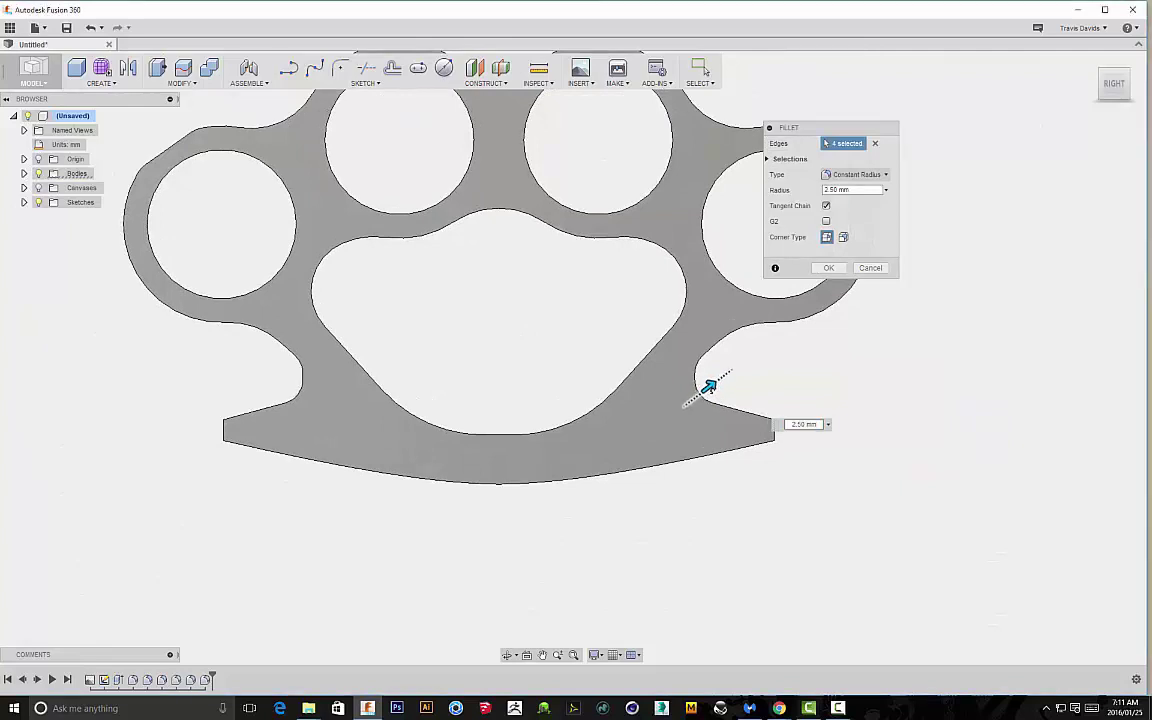
left_click(829, 269)
- Fillet the four edges at the blunt outer ends of the base with a 1 mm radius
scroll(872, 358, "down", 2)
middle_click_drag(874, 360, 968, 407, "shift")
scroll(352, 414, "up", 4)
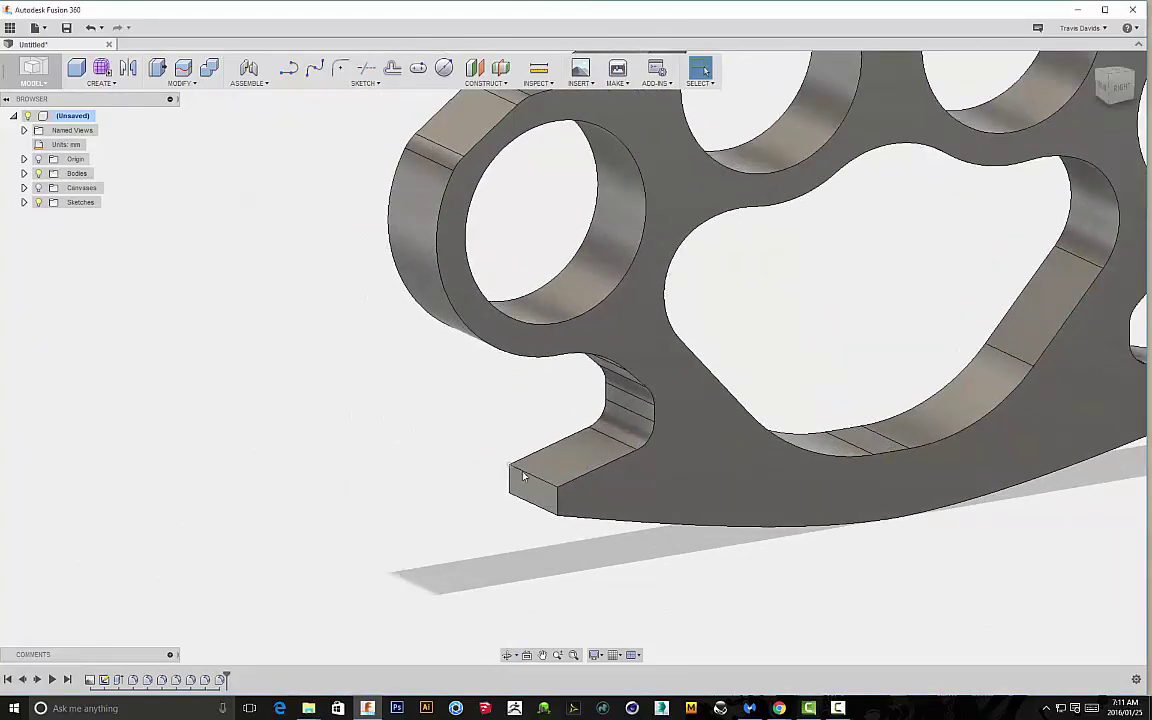
left_click(540, 512, "ctrl")
scroll(882, 532, "down", 1)
middle_click_drag(882, 532, 560, 492)
middle_click_drag(885, 524, 752, 464, "shift")
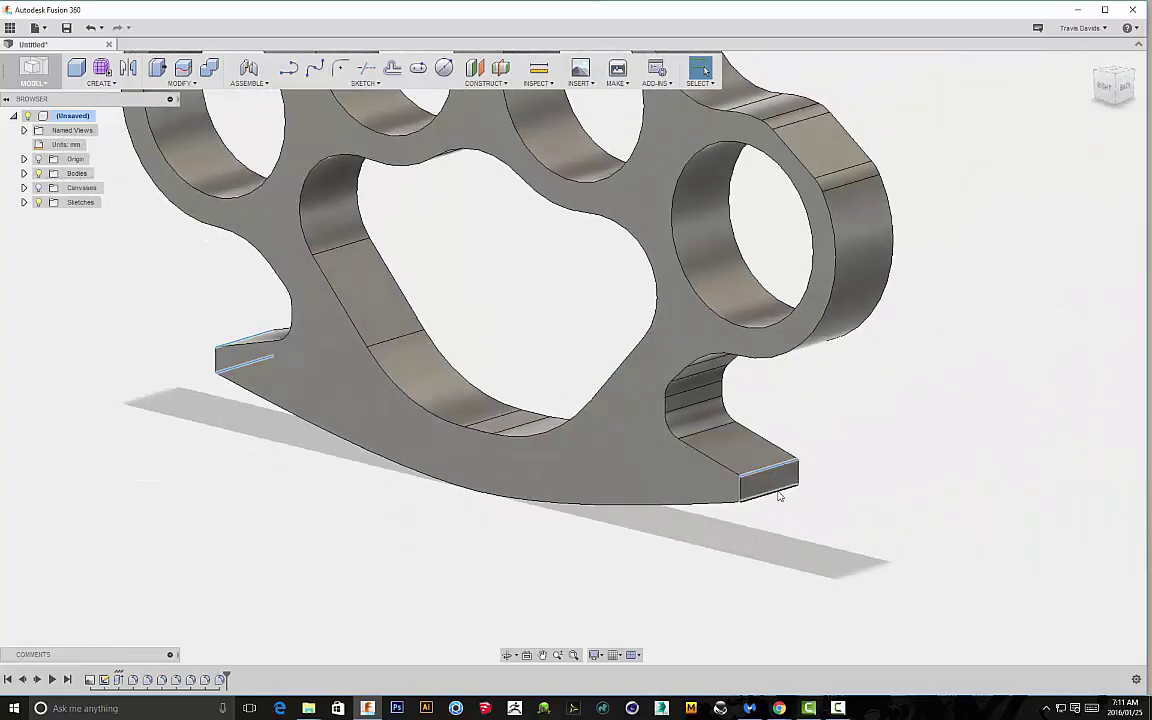
left_click(779, 493, "ctrl")
middle_click_drag(806, 504, 884, 521, "shift")
right_click(884, 521)
left_click(864, 584)
scroll(835, 513, "up", 4)
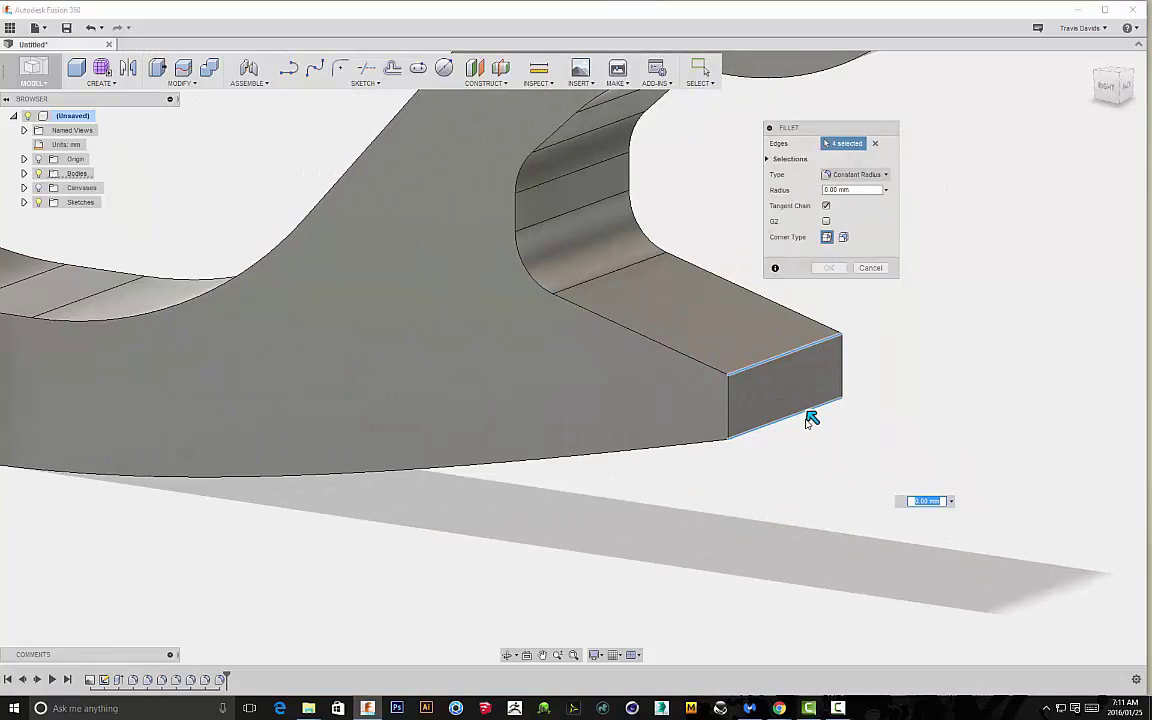
left_click_drag(810, 415, 805, 410)
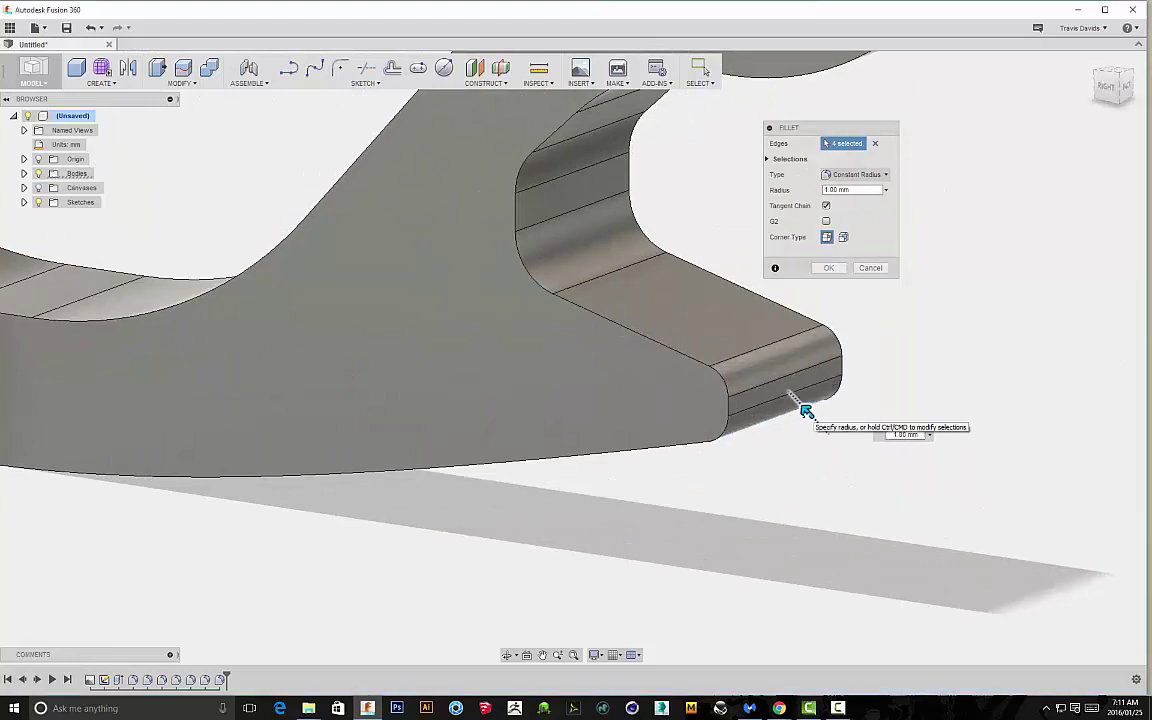
left_click(1110, 90)
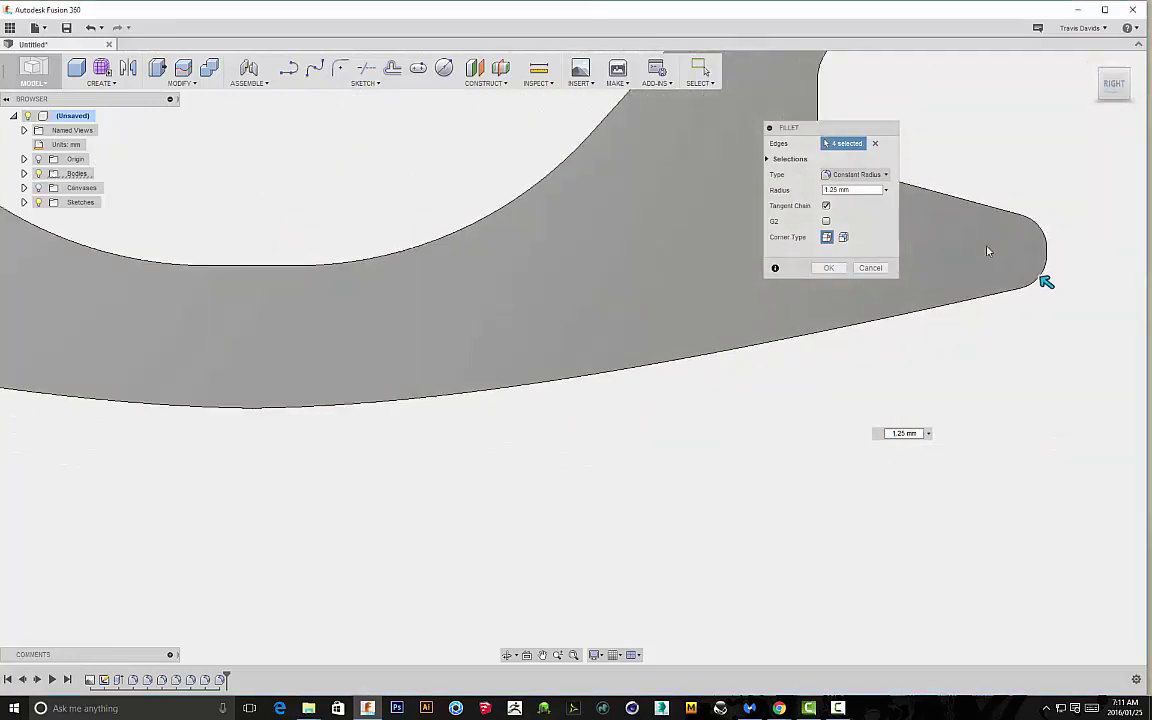
scroll(985, 387, "down", 5)
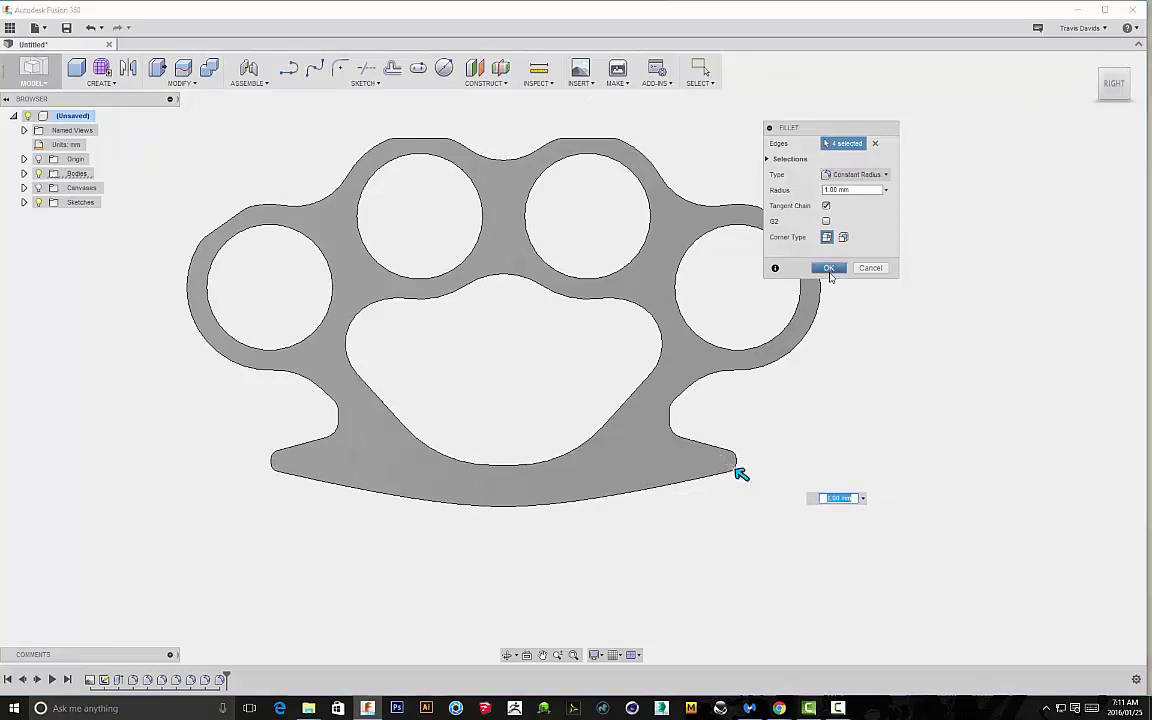
middle_click_drag(815, 370, 811, 410, "shift")
left_click(829, 268)
middle_click_drag(831, 280, 713, 393, "shift")
scroll(713, 393, "up", 3)
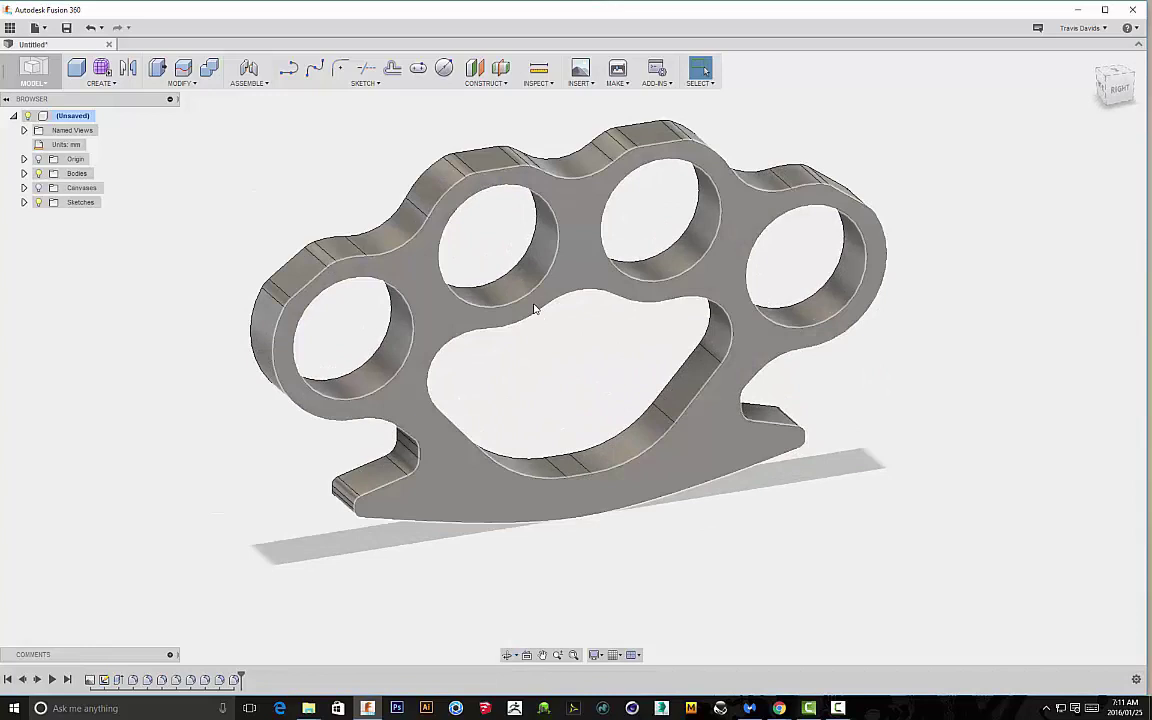
- Fillet the outer perimeter edges of both flat faces with a 0.75 mm radius
right_click(855, 153)
left_click(848, 221)
middle_click_drag(559, 402, 663, 395, "shift")
left_click(590, 212)
middle_click_drag(752, 354, 500, 335, "shift")
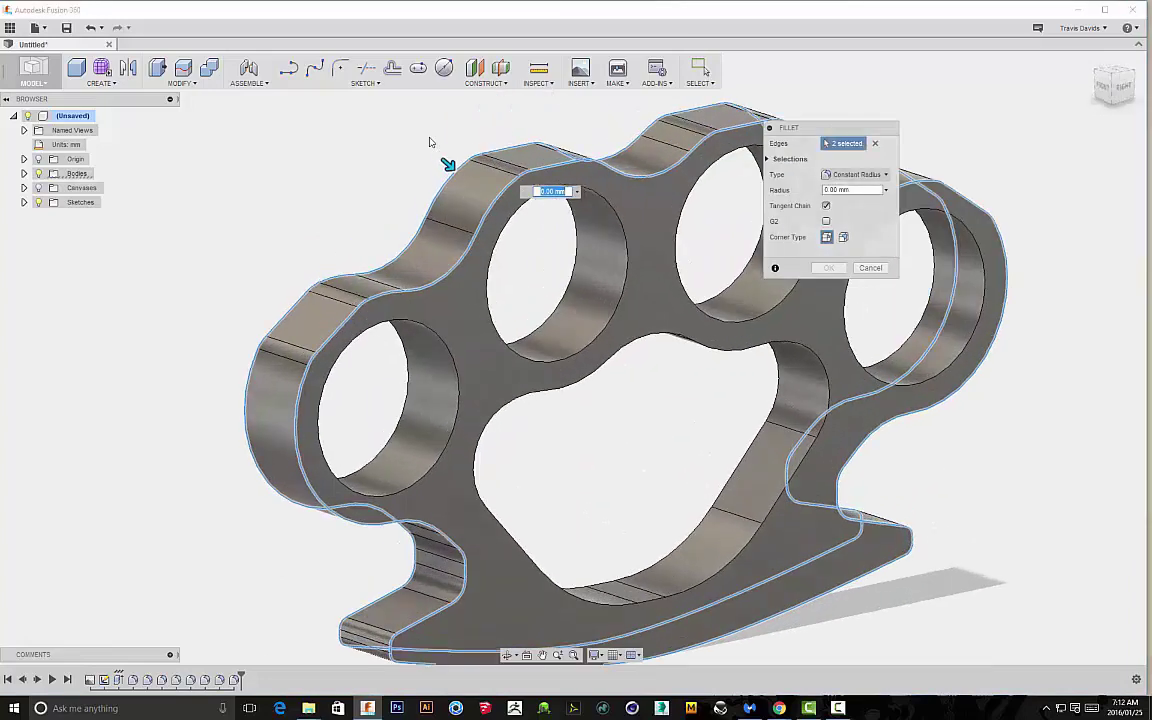
scroll(430, 142, "up", 2)
type("1")
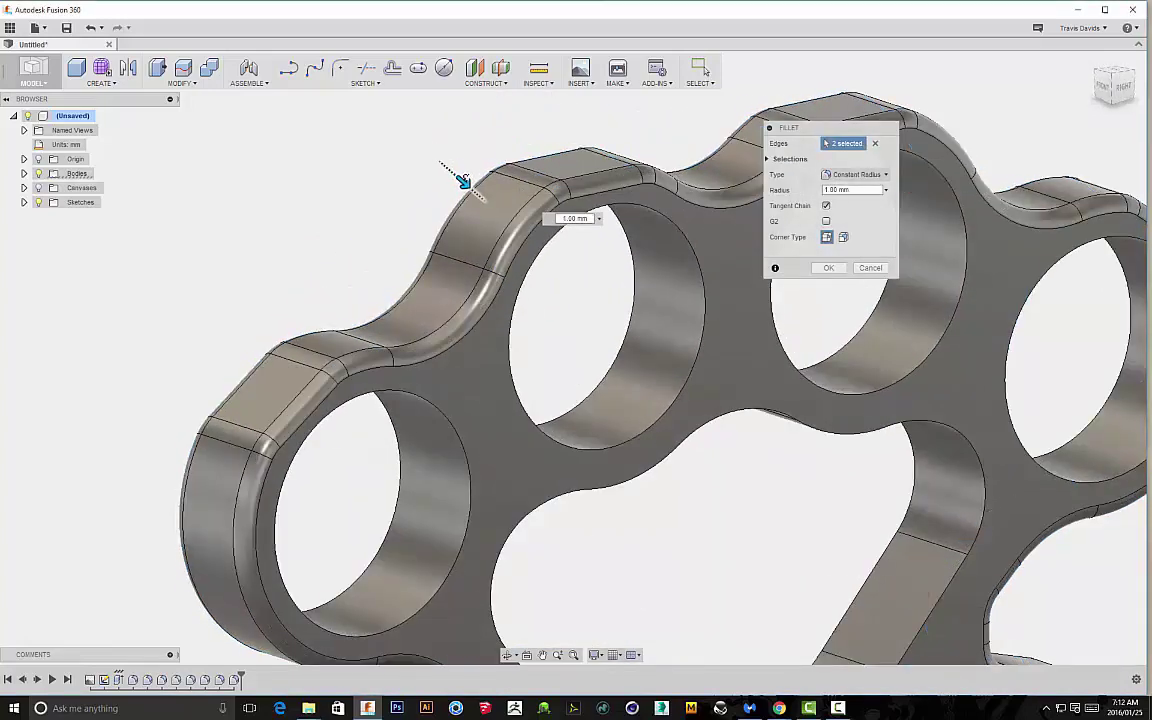
left_click_drag(463, 180, 462, 190)
scroll(470, 178, "up", 2)
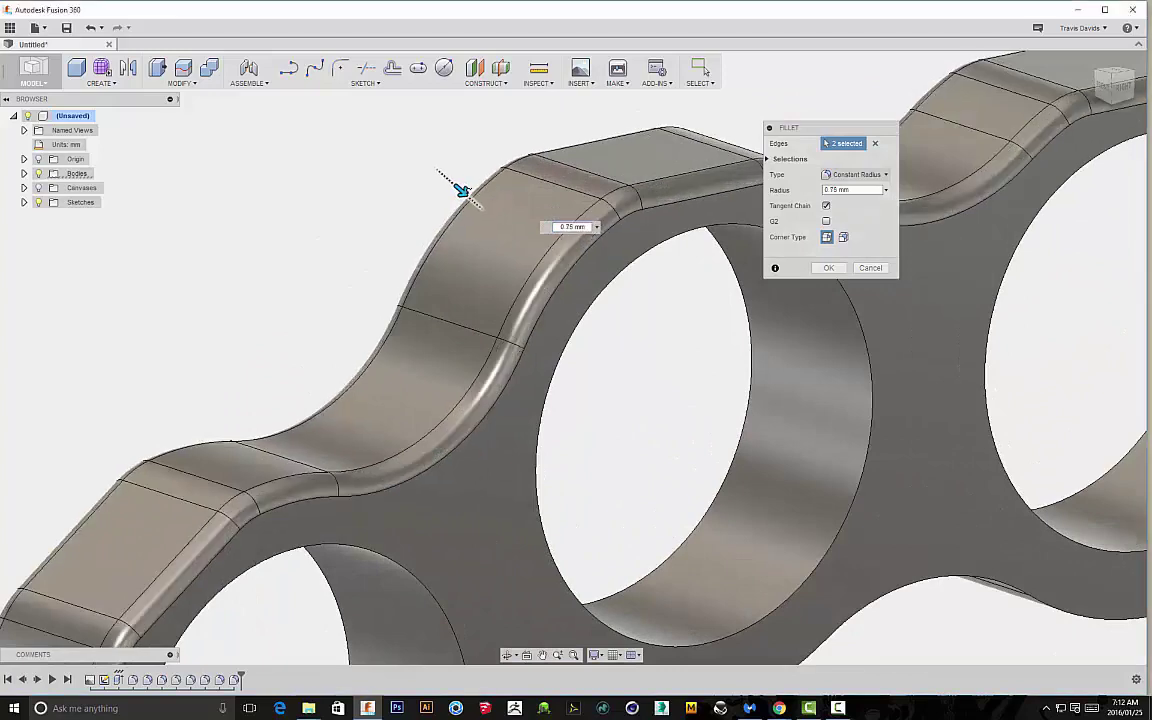
scroll(553, 396, "down", 3)
middle_click_drag(656, 429, 635, 427, "shift")
scroll(635, 427, "down", 3)
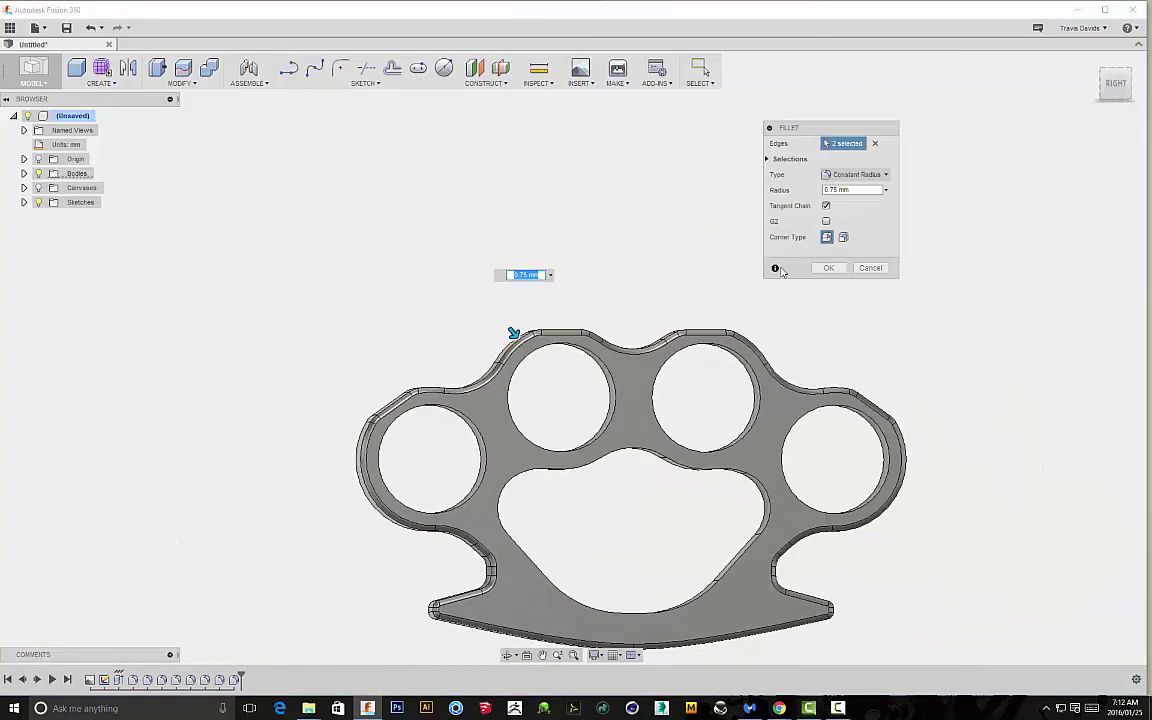
left_click(832, 268)
- Fillet the eight circular rim edges of the four finger holes with a 0.75 mm radius
middle_click_drag(828, 271, 701, 310, "shift")
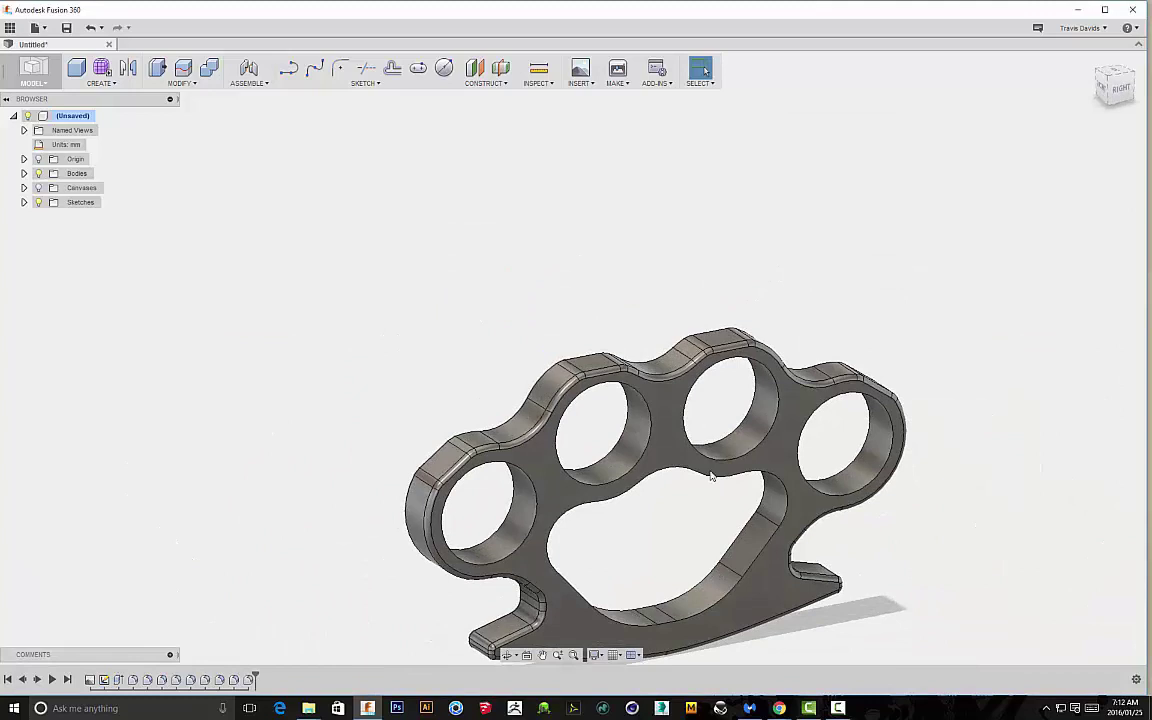
left_click(490, 543)
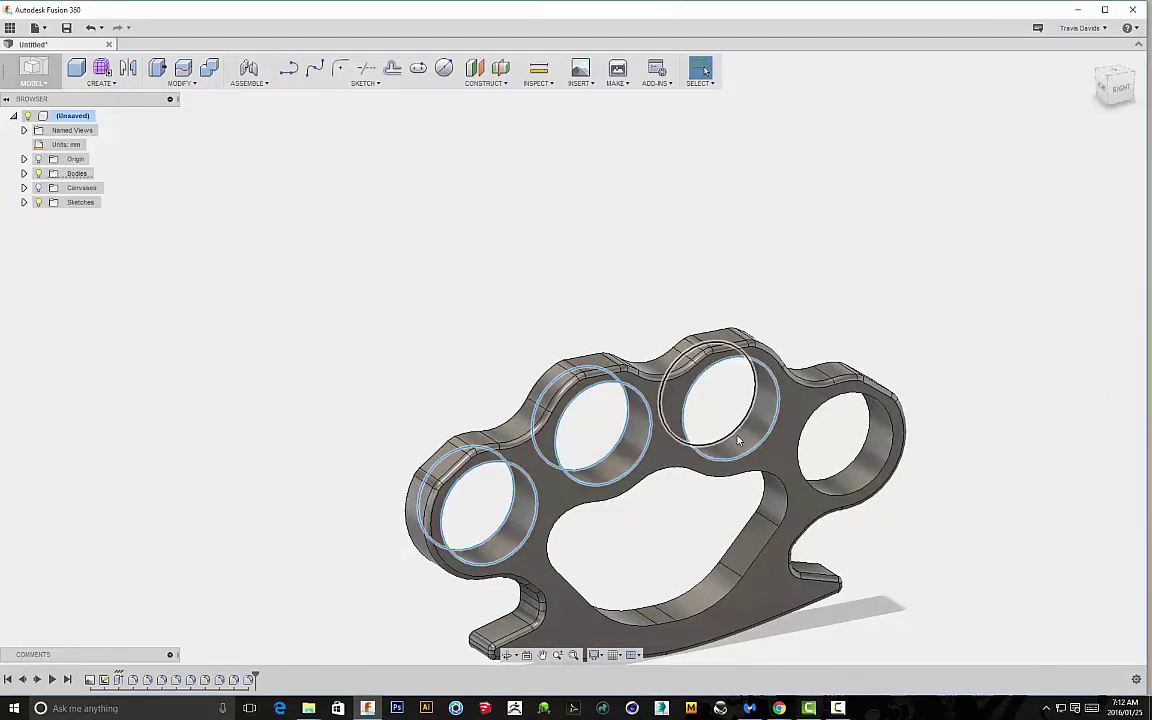
left_click(738, 440)
left_click(859, 477, "shift")
middle_click_drag(1002, 484, 766, 358, "shift")
right_click(766, 358)
left_click(748, 420)
scroll(676, 490, "up", 10)
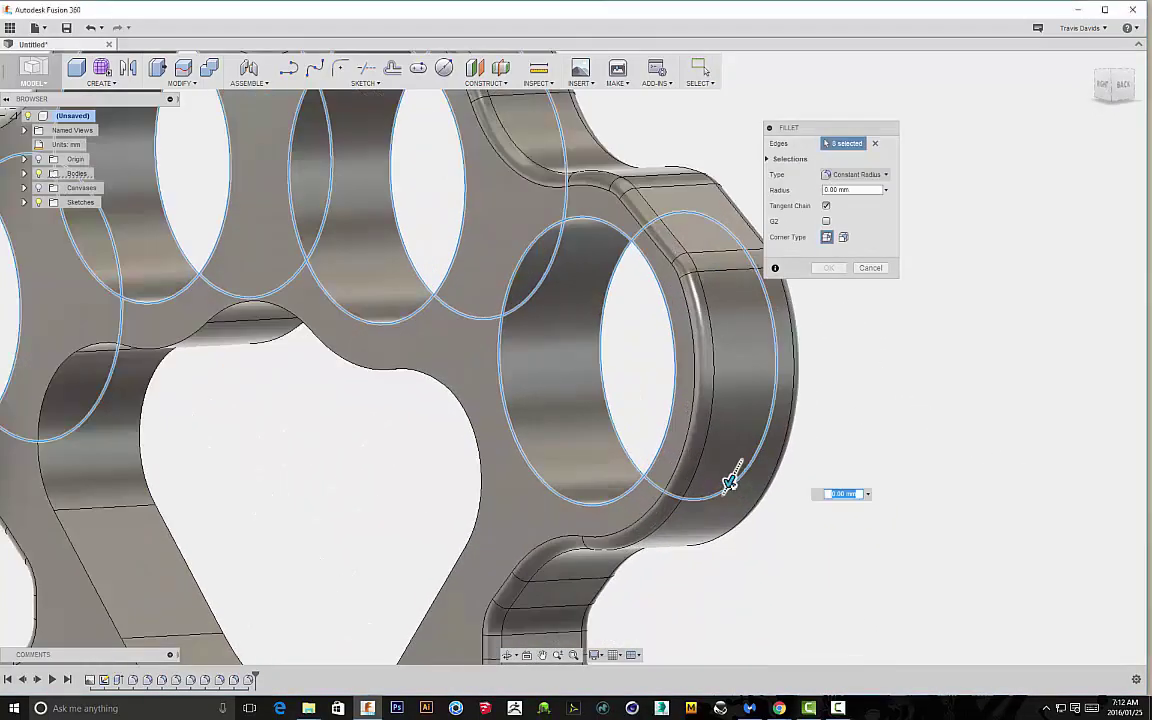
left_click_drag(731, 482, 728, 487)
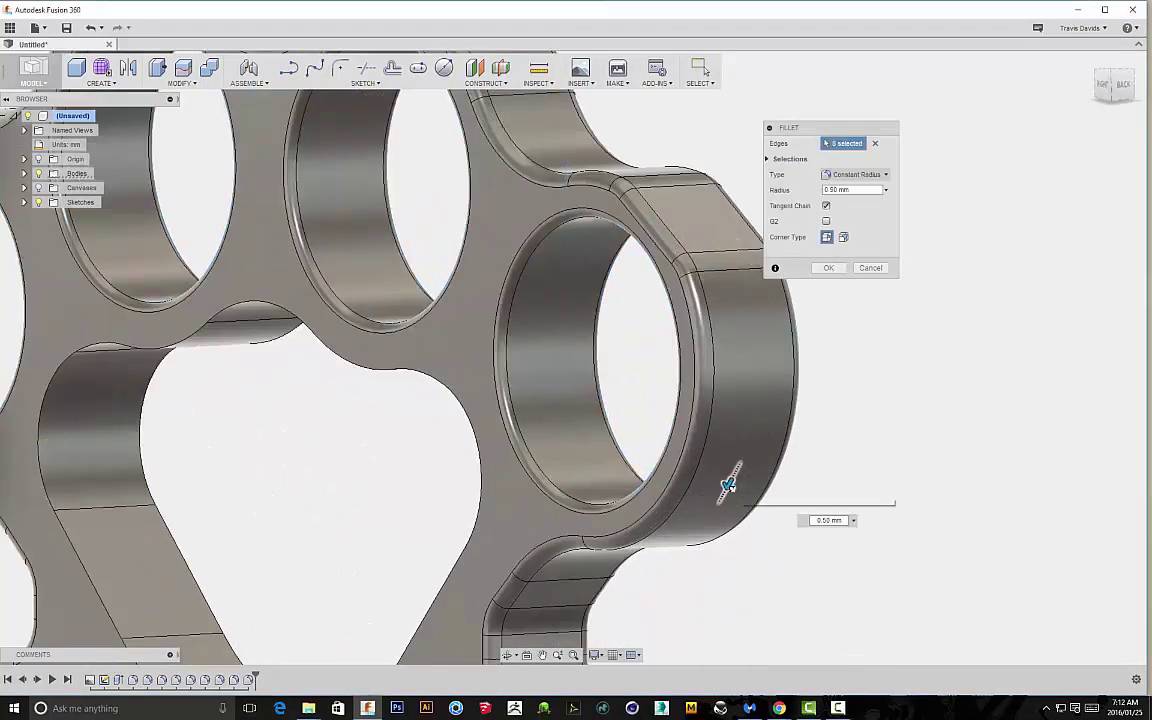
scroll(672, 460, "down", 5)
mouse_move(481, 437)
middle_mouse_down("shift")
mouse_move(563, 432)
mouse_move(494, 422)
middle_mouse_up("shift")
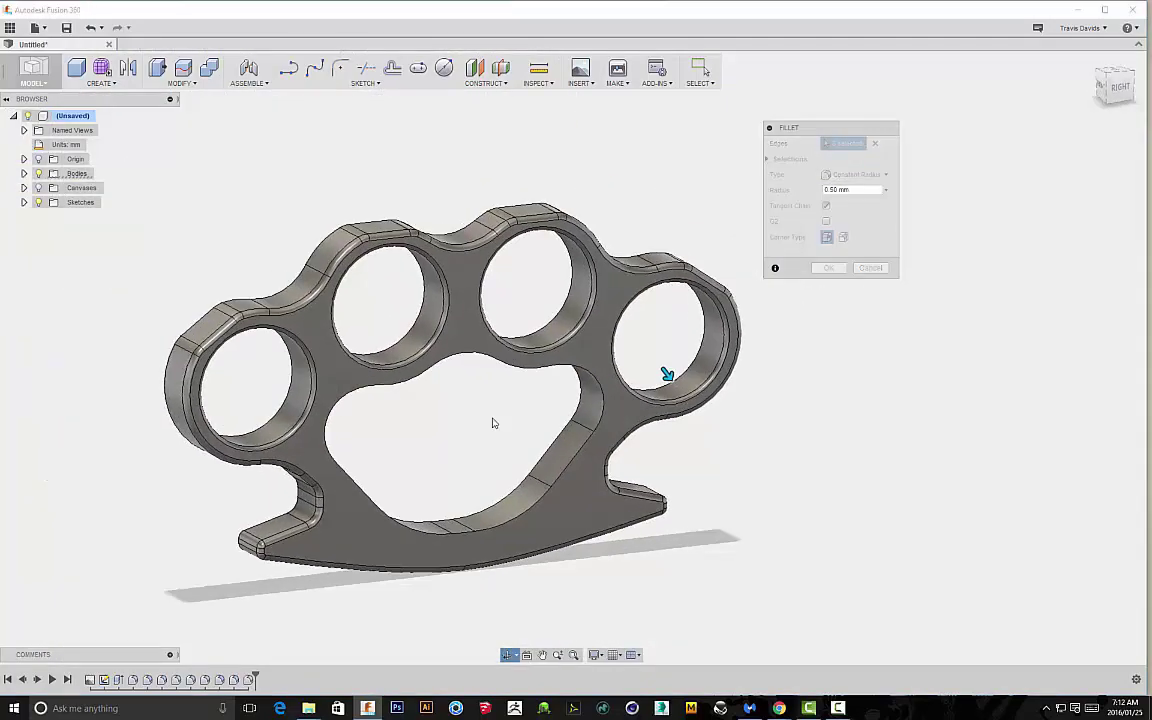
scroll(640, 384, "up", 5)
left_click_drag(755, 360, 766, 363)
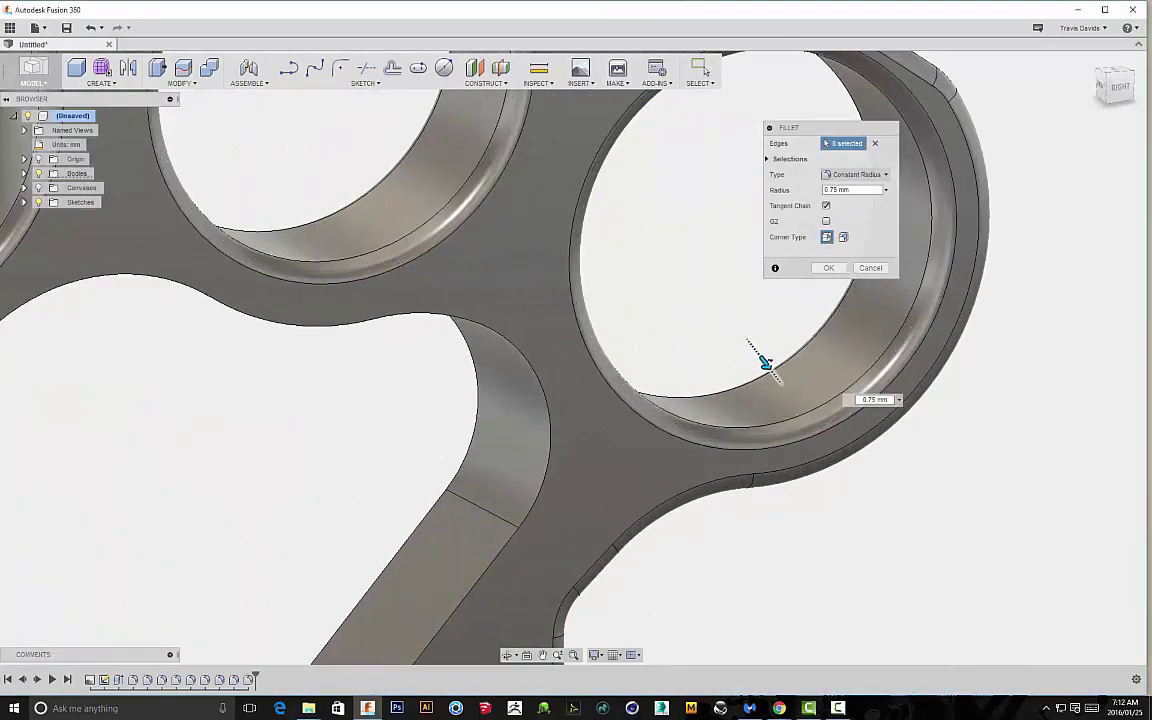
scroll(730, 352, "down", 10)
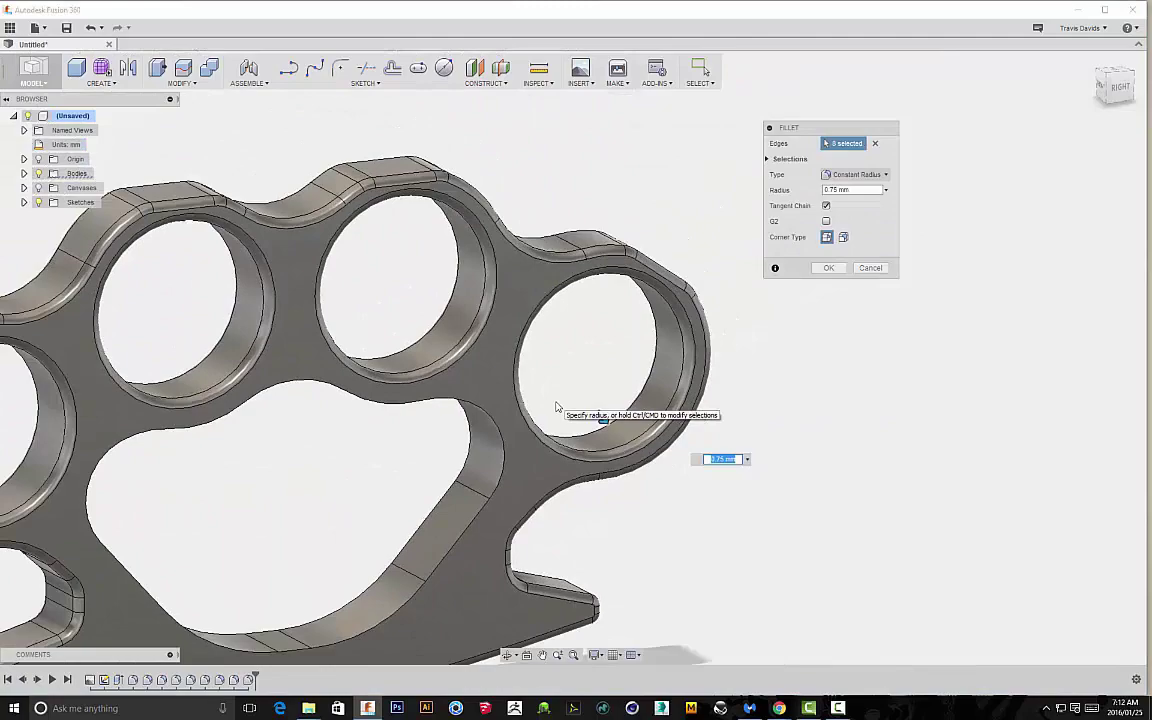
scroll(603, 420, "down", 4)
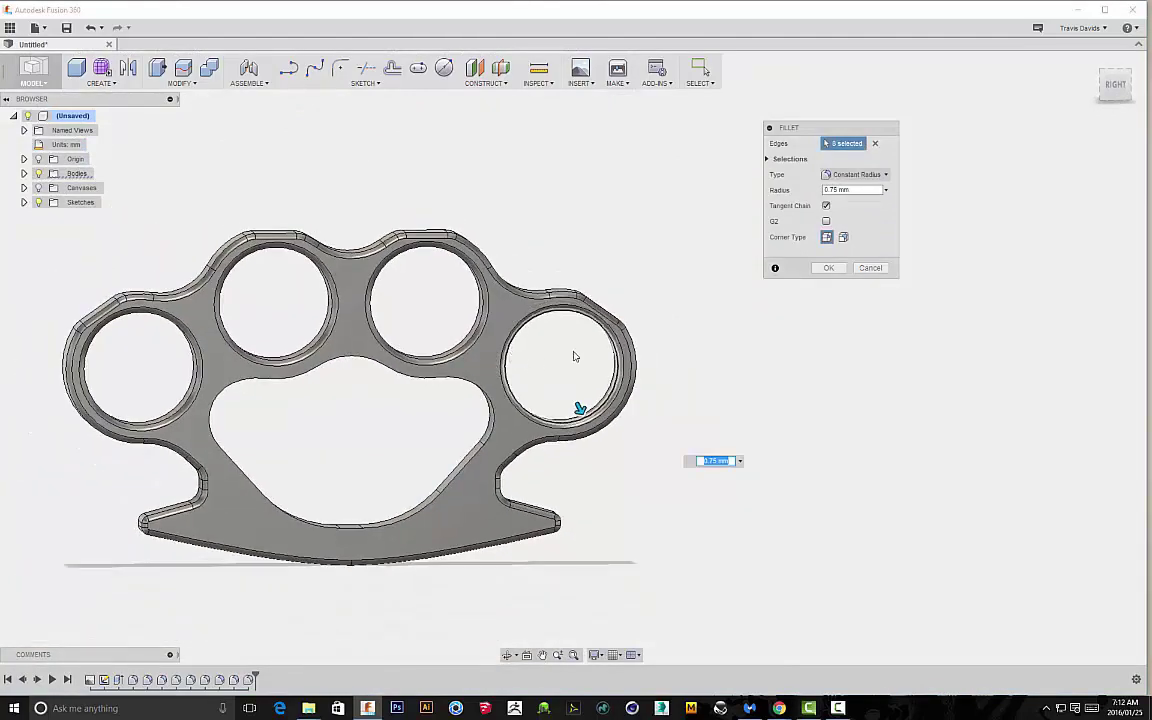
left_click(828, 267)
- Fillet the two edge loops around the large palm opening with a 0.75 mm radius
middle_click_drag(717, 316, 720, 264, "shift")
middle_click_drag(720, 264, 703, 164)
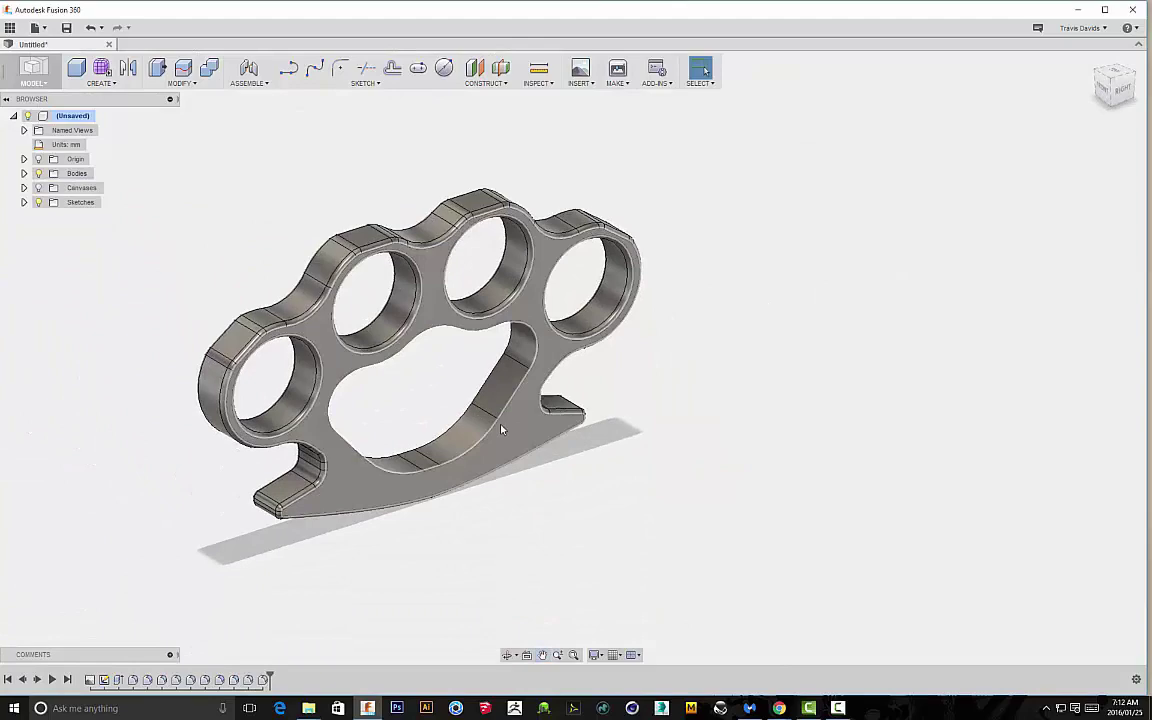
left_click(432, 446)
right_click(660, 417)
left_click(632, 476)
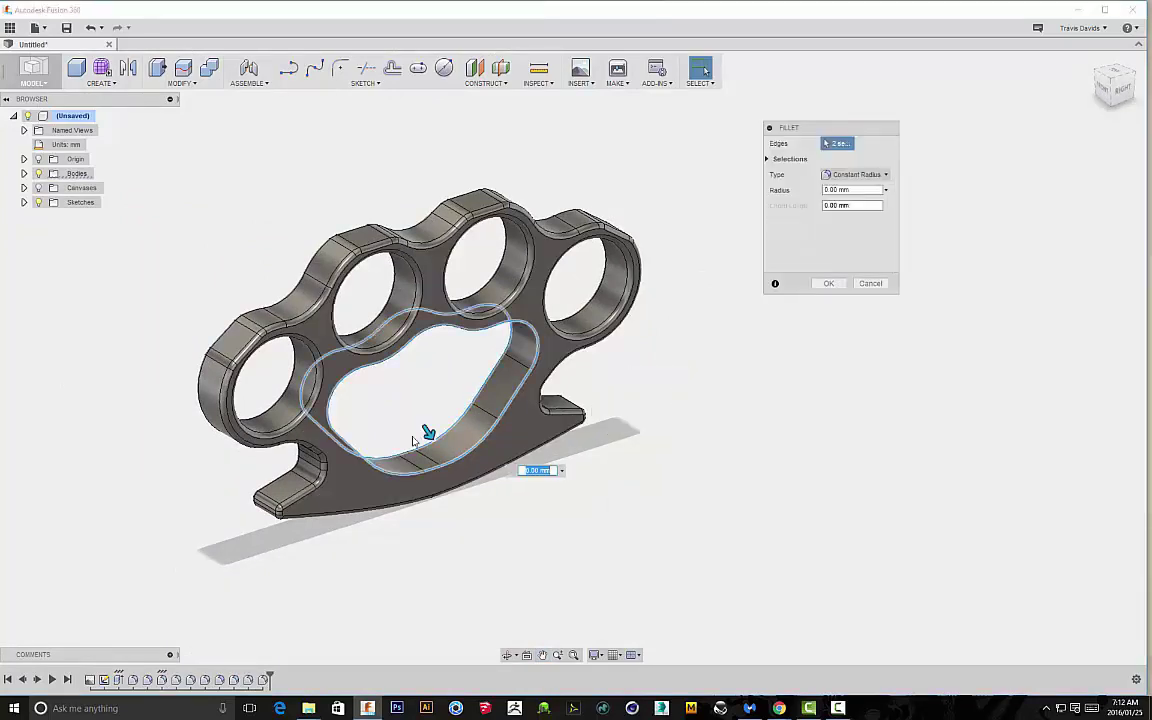
scroll(440, 440, "up", 6)
left_click_drag(459, 447, 468, 463)
scroll(478, 447, "down", 4)
middle_click_drag(501, 427, 434, 390, "shift")
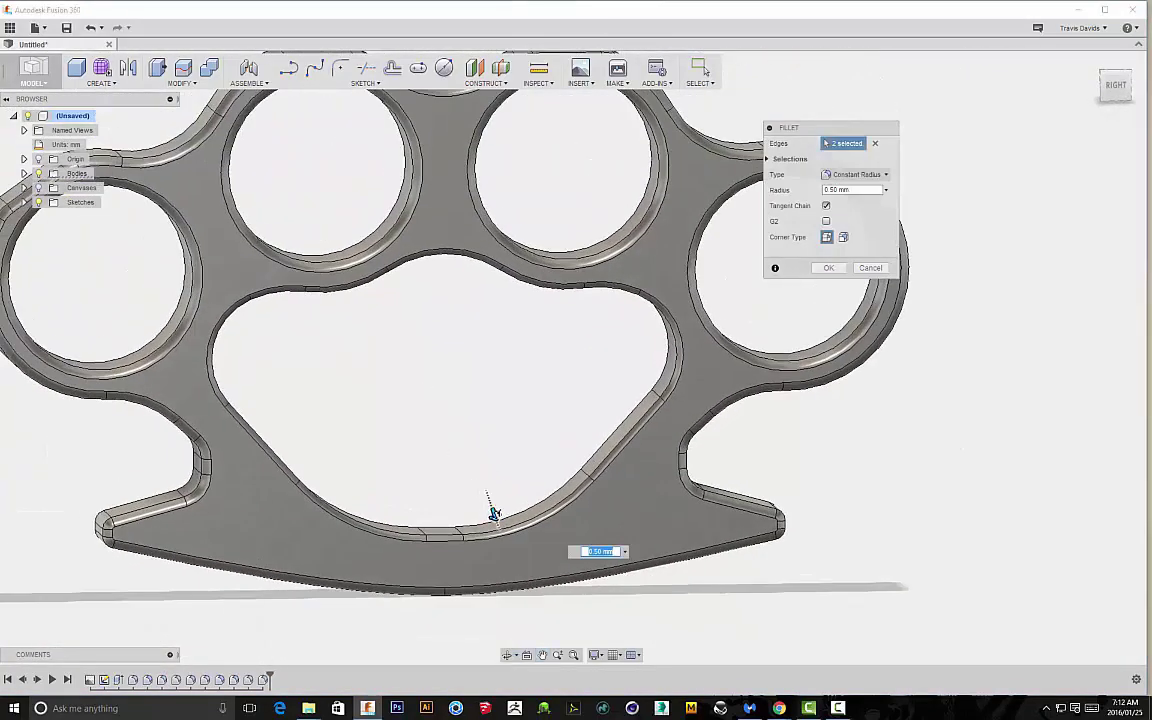
left_click_drag(493, 513, 494, 516)
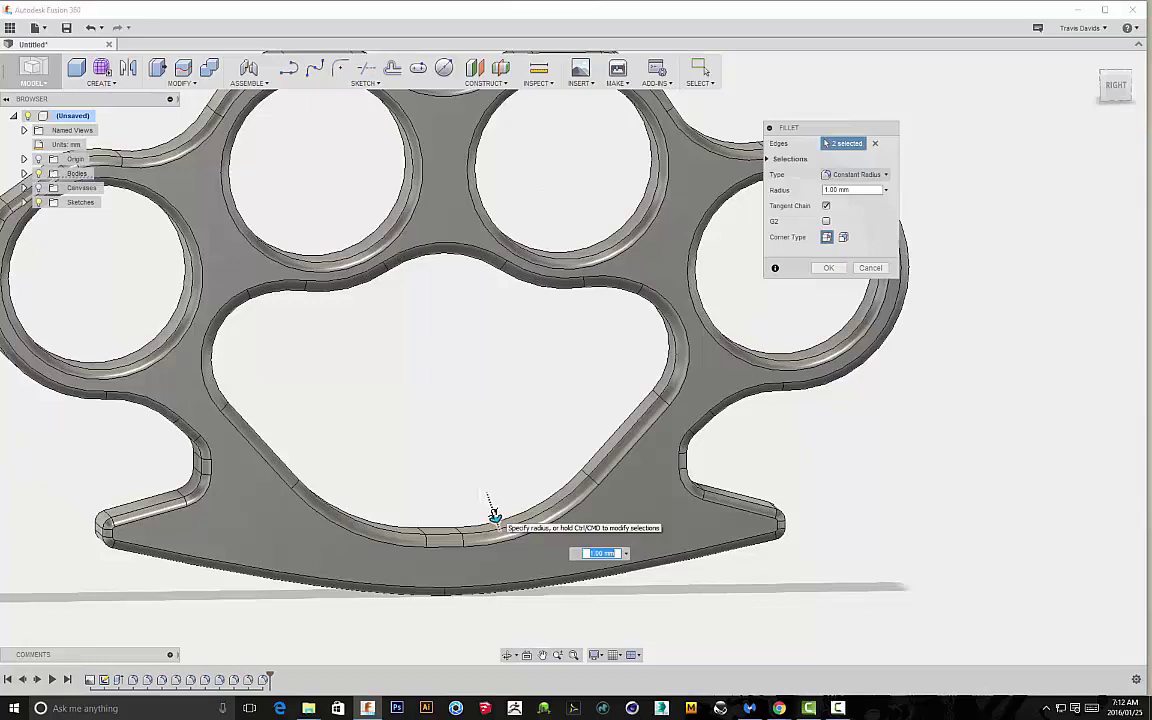
scroll(493, 515, "down", 2)
scroll(470, 496, "up", 6)
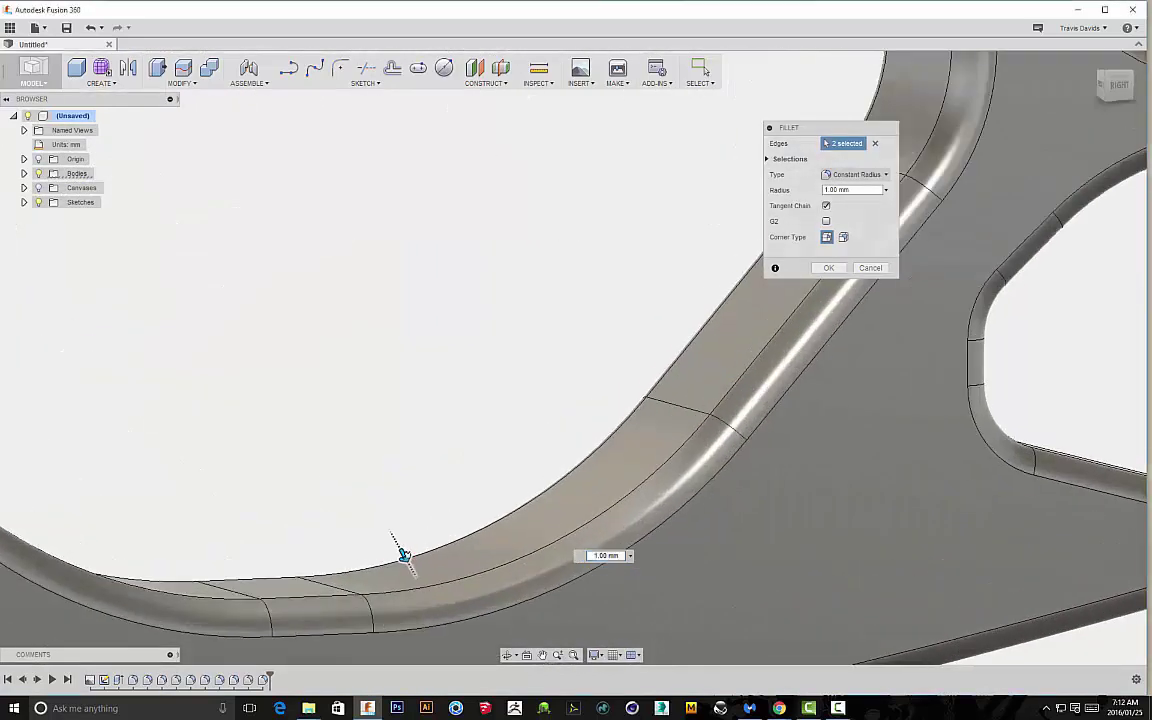
left_click_drag(404, 555, 401, 552)
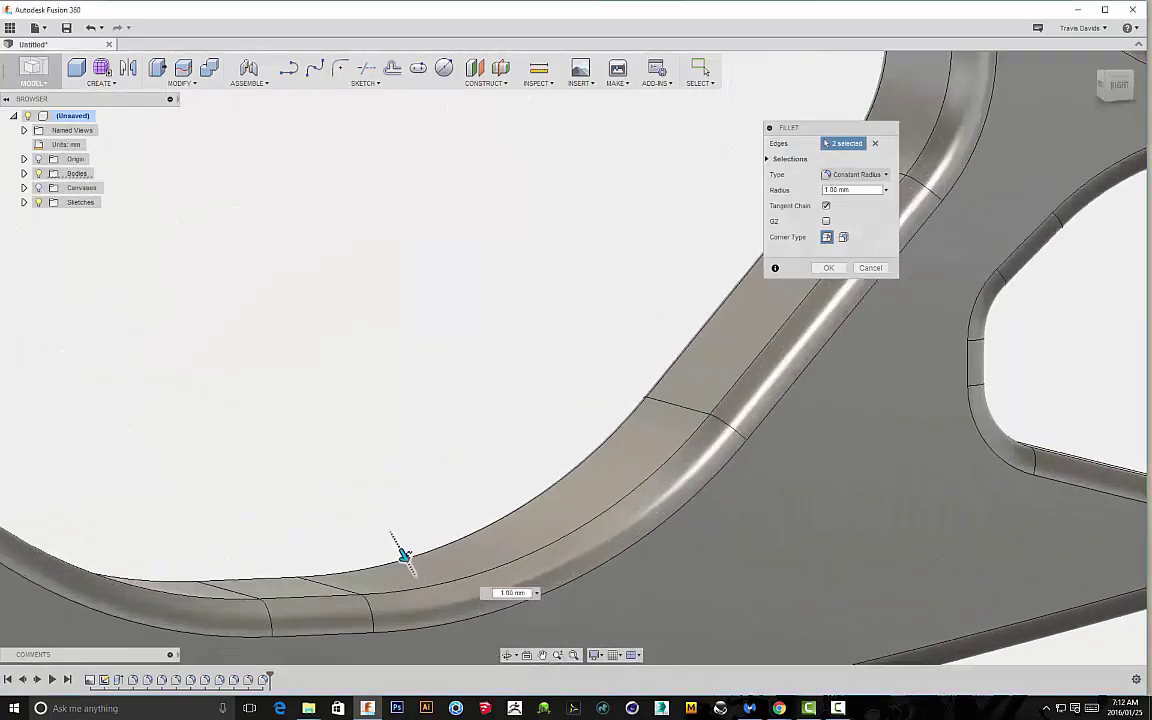
scroll(291, 494, "down", 3)
scroll(291, 494, "down", 2)
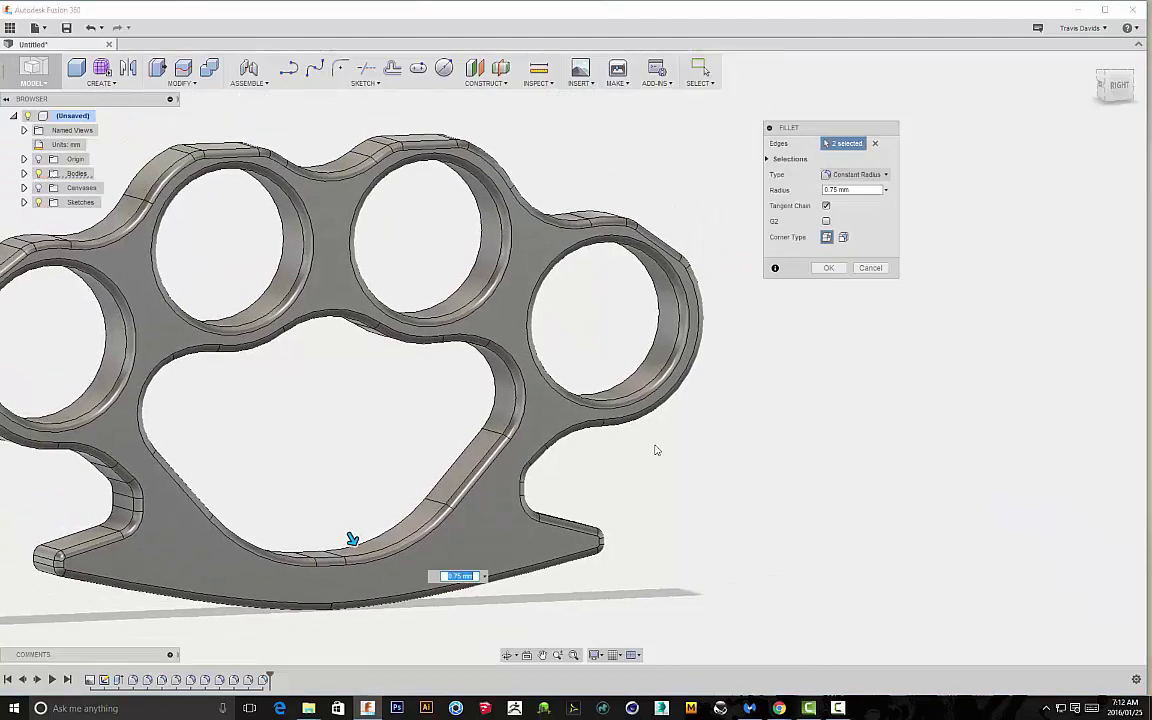
left_click(828, 268)
- Apply the Aluminum - Satin appearance from the Fusion 360 Appearance Library to the knuckle duster body
middle_click_drag(761, 321, 580, 410, "shift")
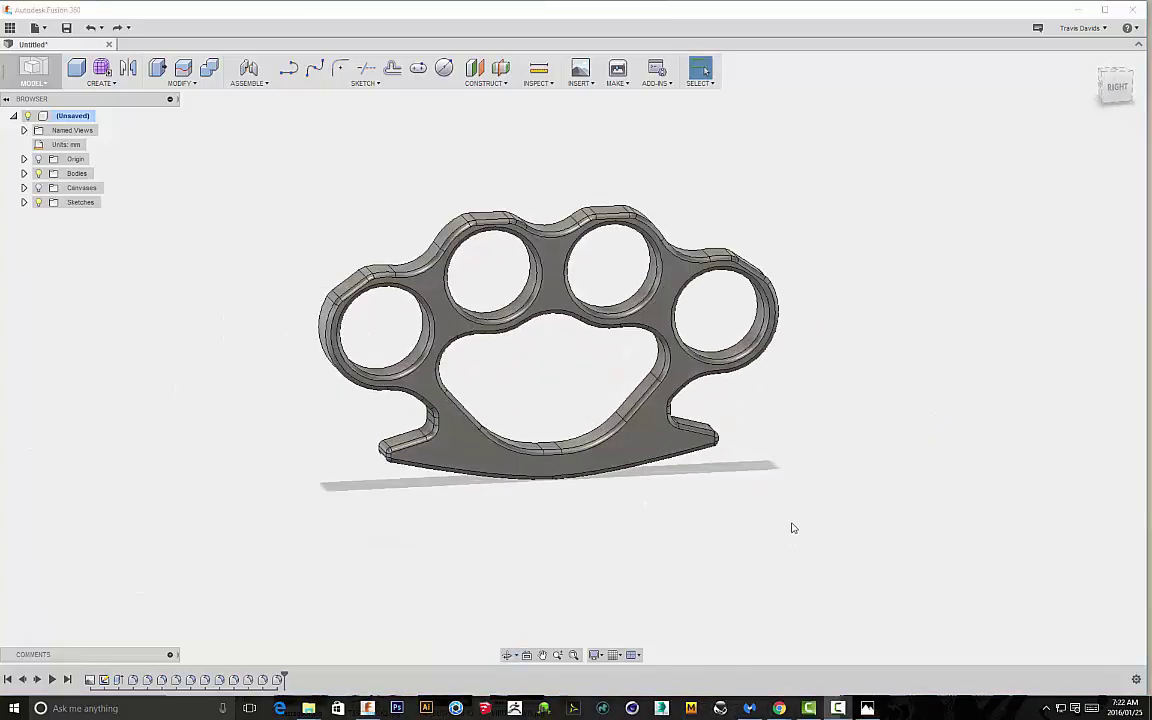
middle_click_drag(792, 527, 830, 419, "shift")
right_click(830, 417)
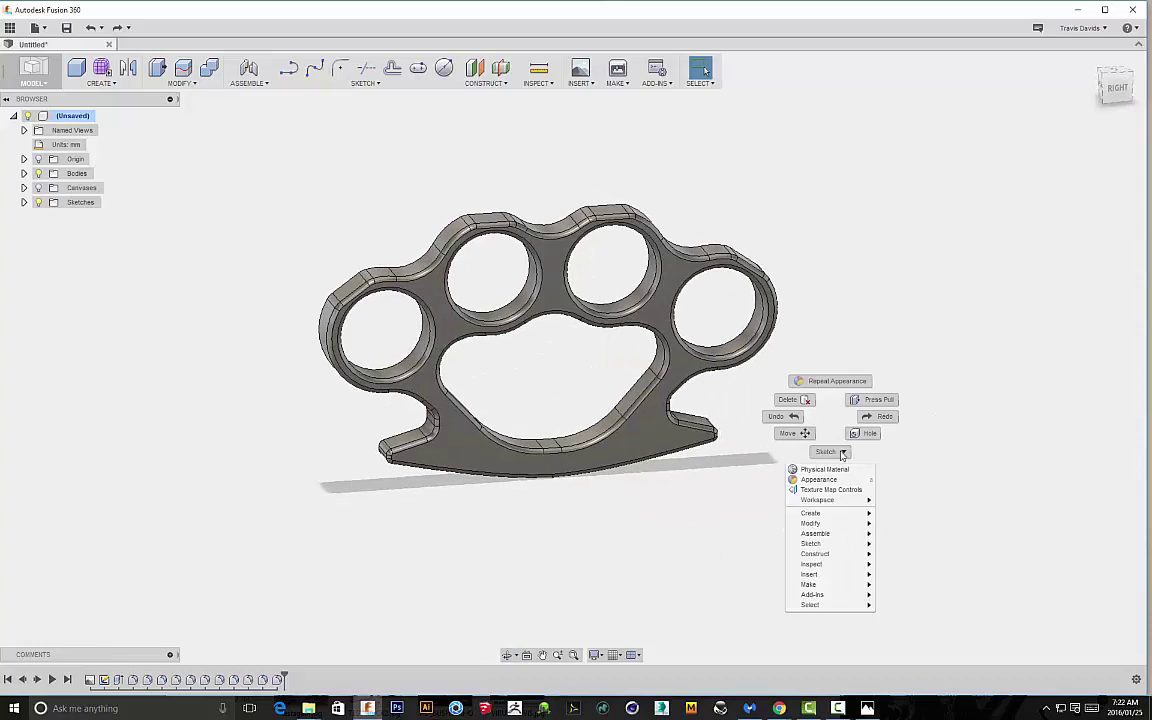
left_click(828, 484)
scroll(1003, 479, "down", 5)
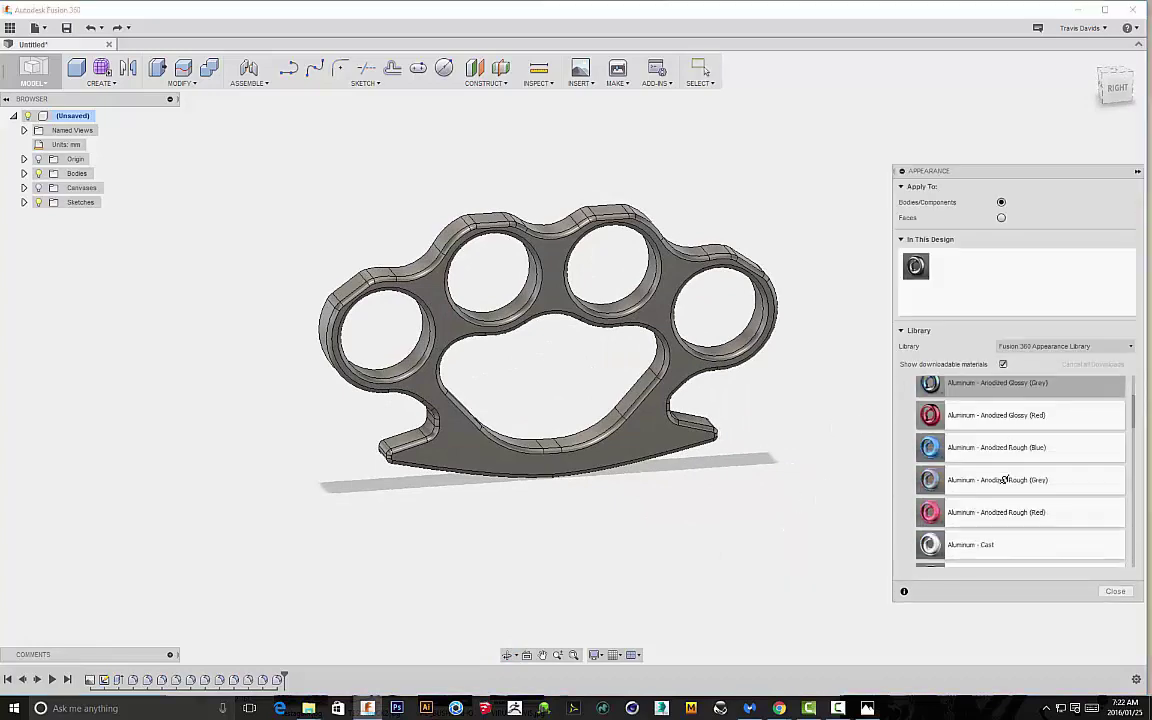
scroll(1003, 479, "down", 1)
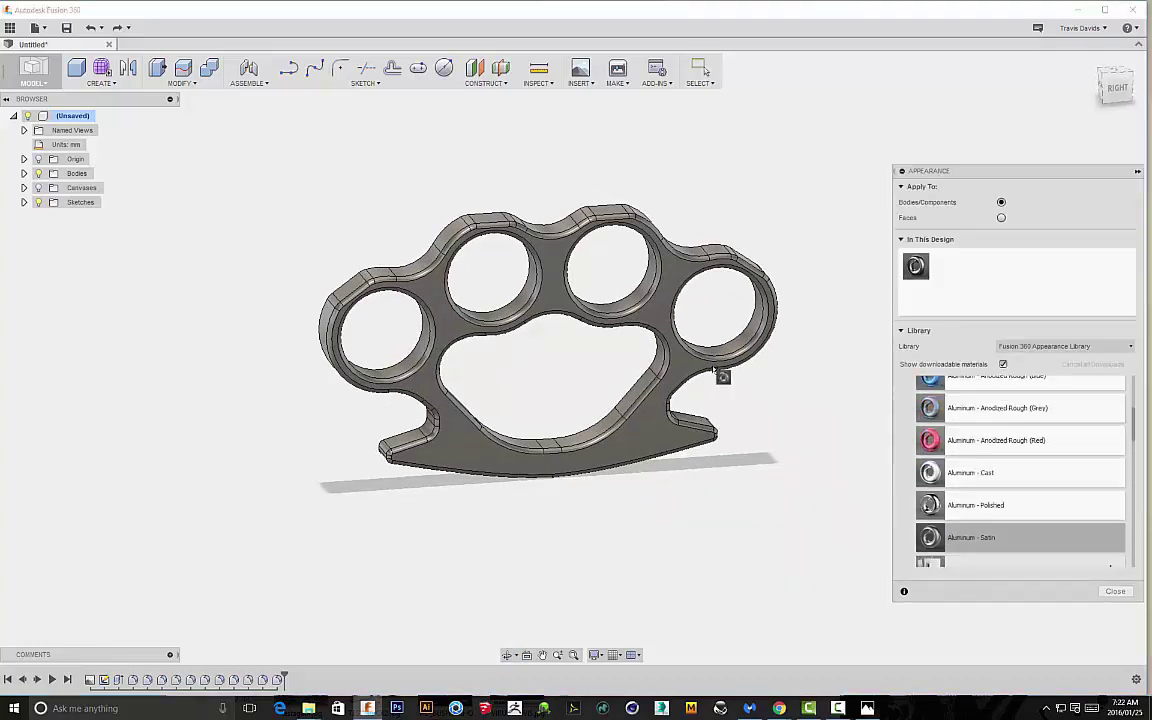
left_click_drag(714, 370, 702, 368)
middle_click_drag(751, 427, 756, 401, "shift")
scroll(701, 341, "up", 3)
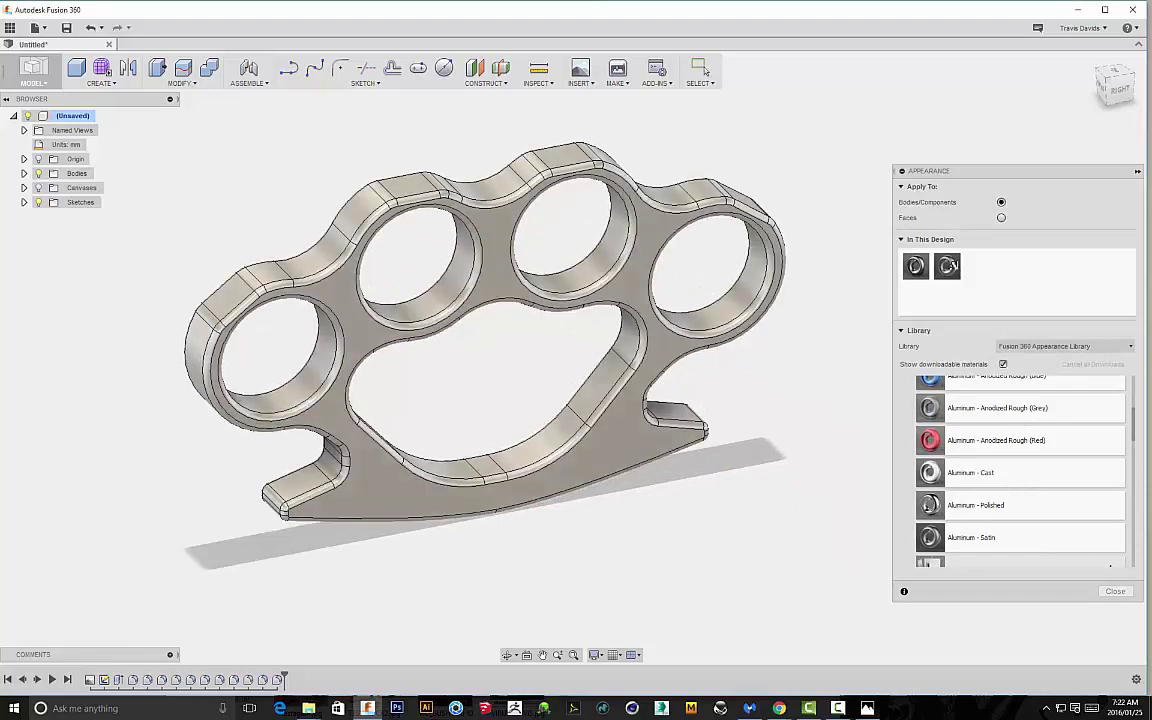
- Darken the Aluminum - Satin appearance to grey RGB 96, 96, 96 and finish editing appearances
double_click(950, 263)
left_click(884, 249)
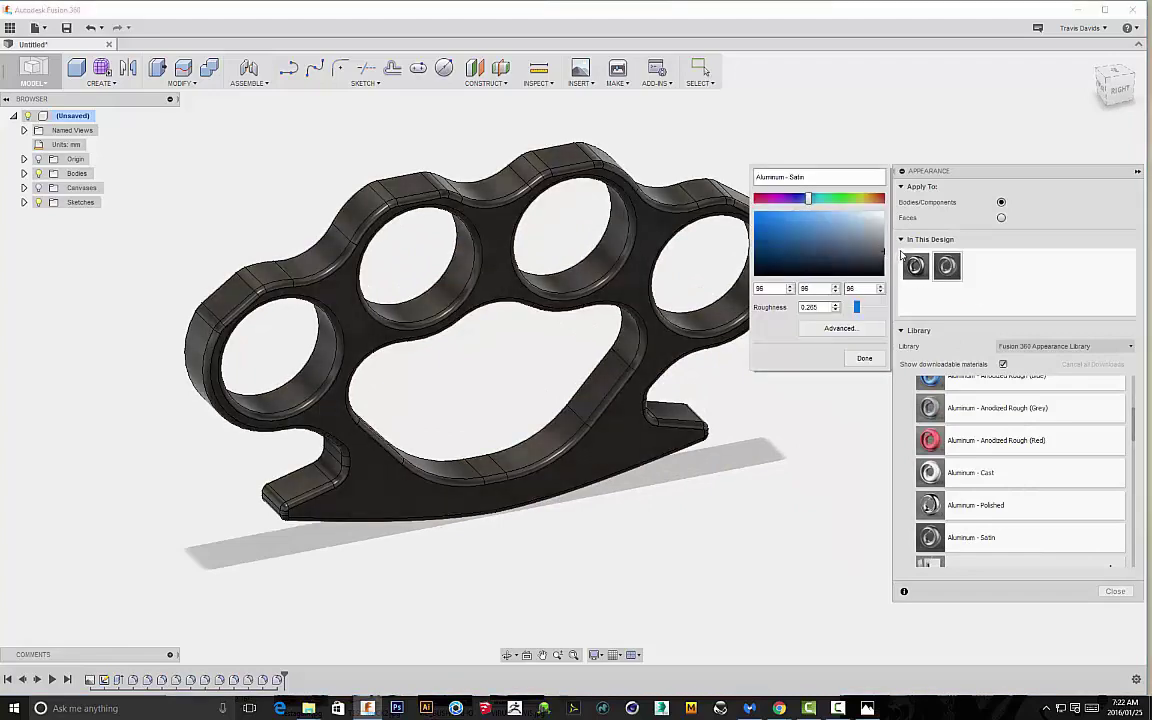
middle_click_drag(801, 398, 648, 542, "shift")
key("Escape")
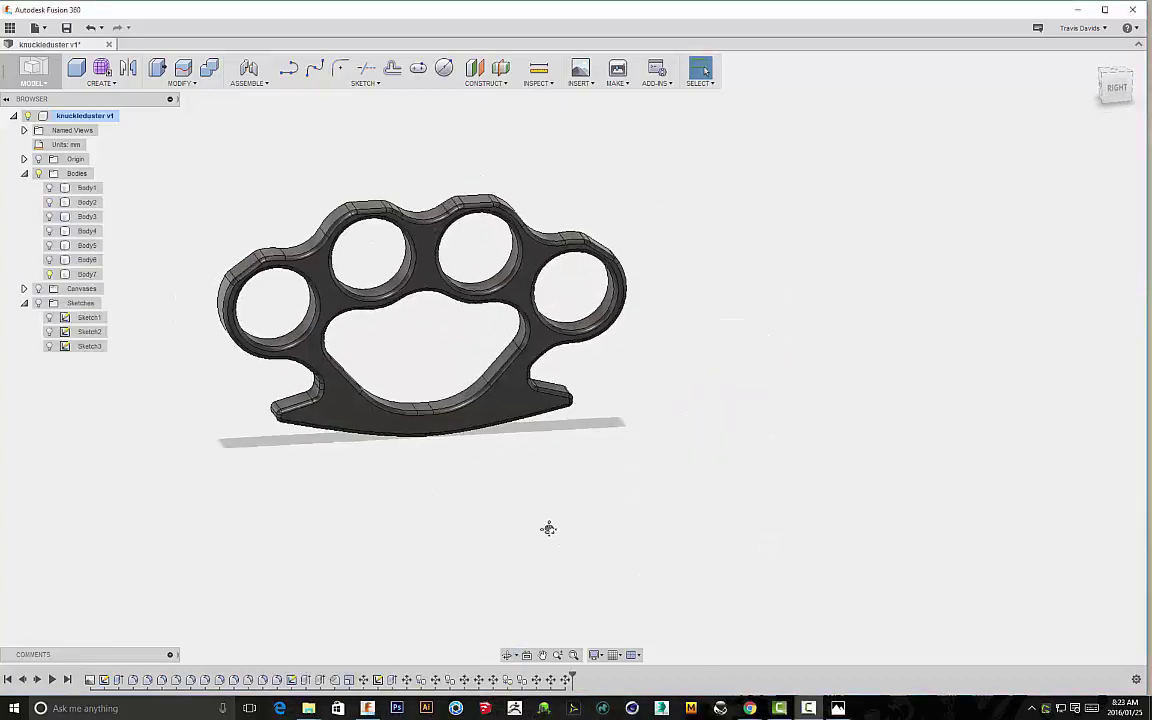
- Examine the rounded edges, finger holes and palm opening of the dark knuckle duster body from several angles
middle_click_drag(548, 527, 530, 543, "shift")
scroll(360, 432, "up", 1)
middle_click_drag(597, 531, 449, 502, "shift")
scroll(411, 373, "up", 5)
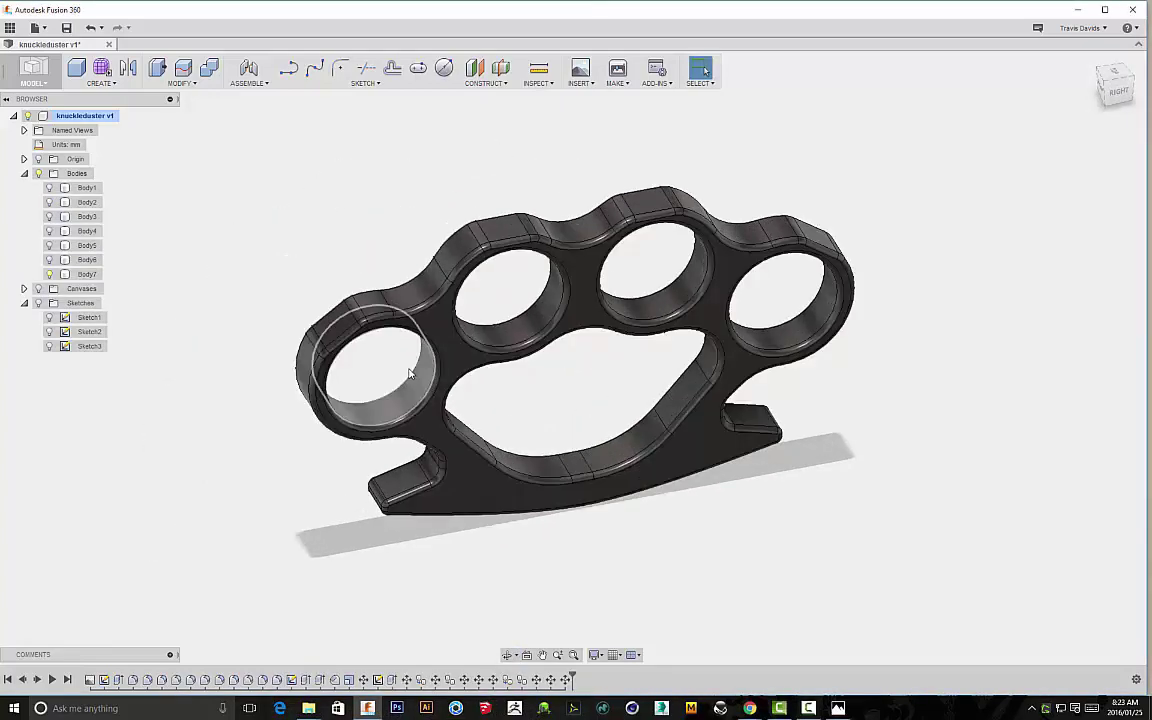
middle_click_drag(287, 445, 320, 486, "shift")
scroll(291, 285, "down", 3)
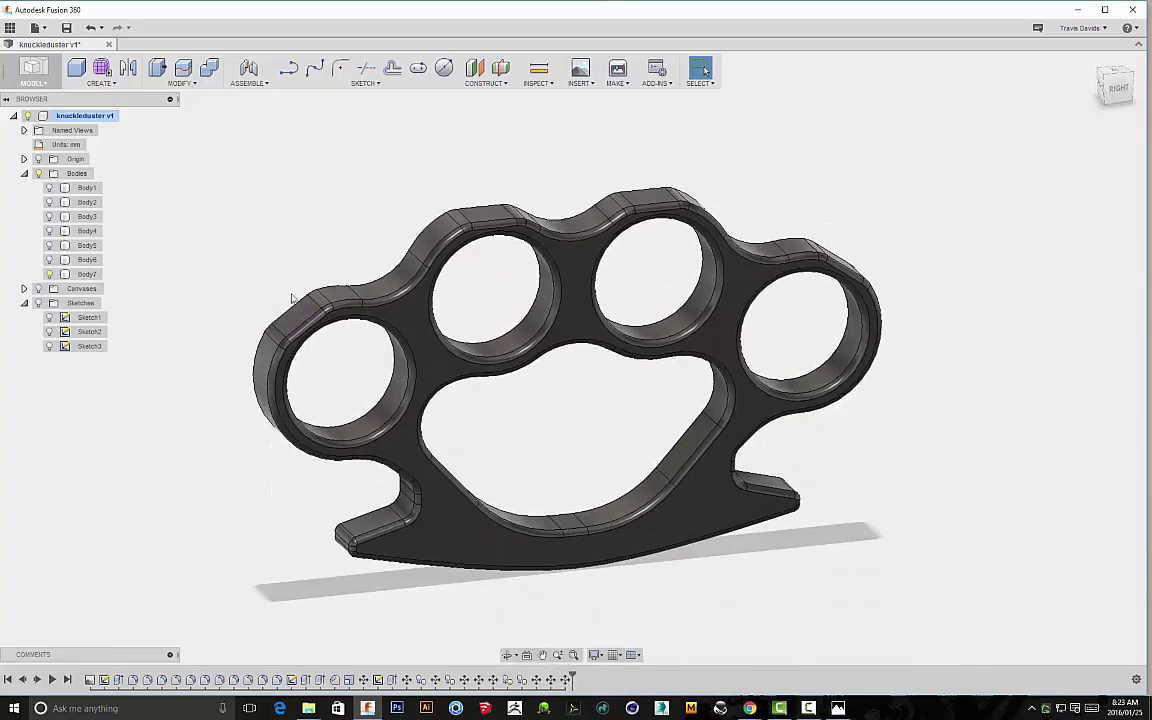
scroll(305, 316, "down", 1)
middle_click_drag(474, 230, 408, 229)
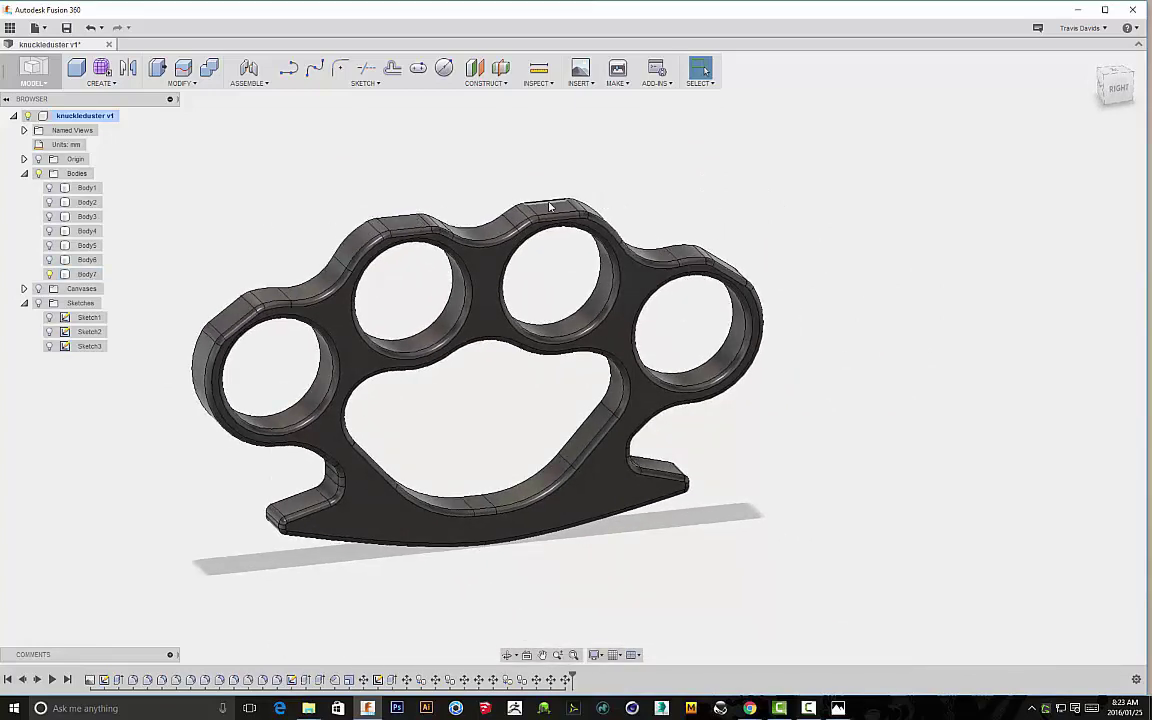
scroll(676, 226, "down", 1)
middle_click_drag(790, 233, 628, 234, "shift")
scroll(893, 338, "up", 4)
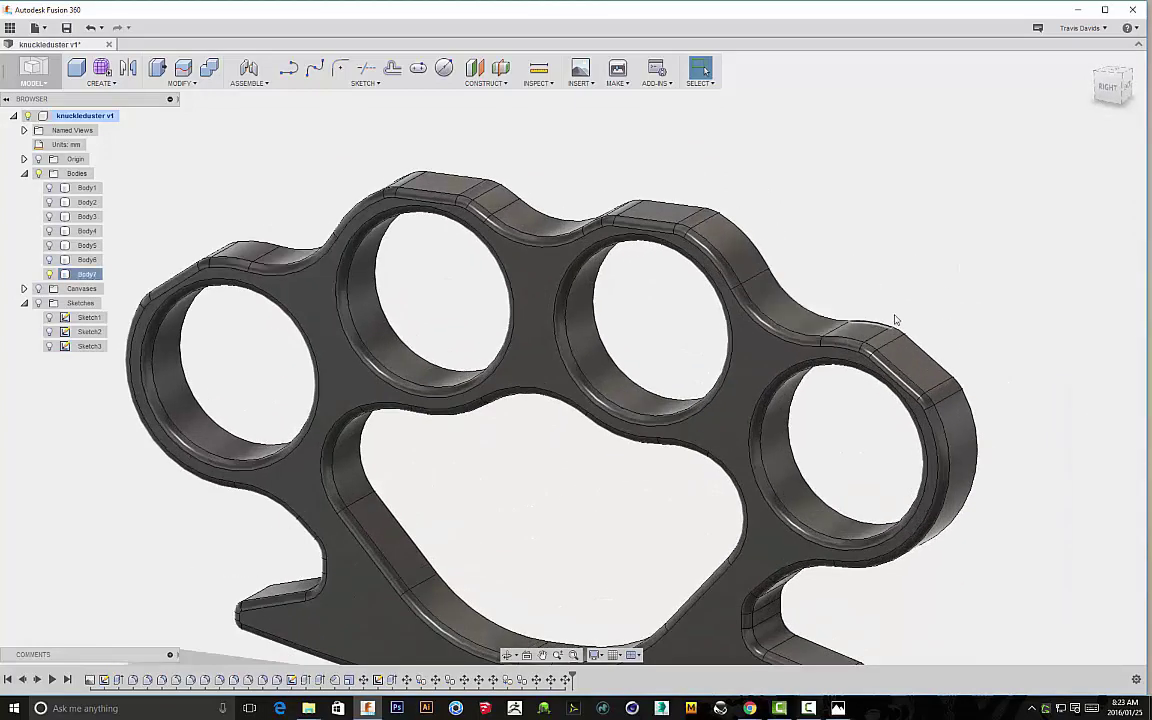
scroll(895, 321, "down", 2)
middle_click_drag(895, 321, 802, 328)
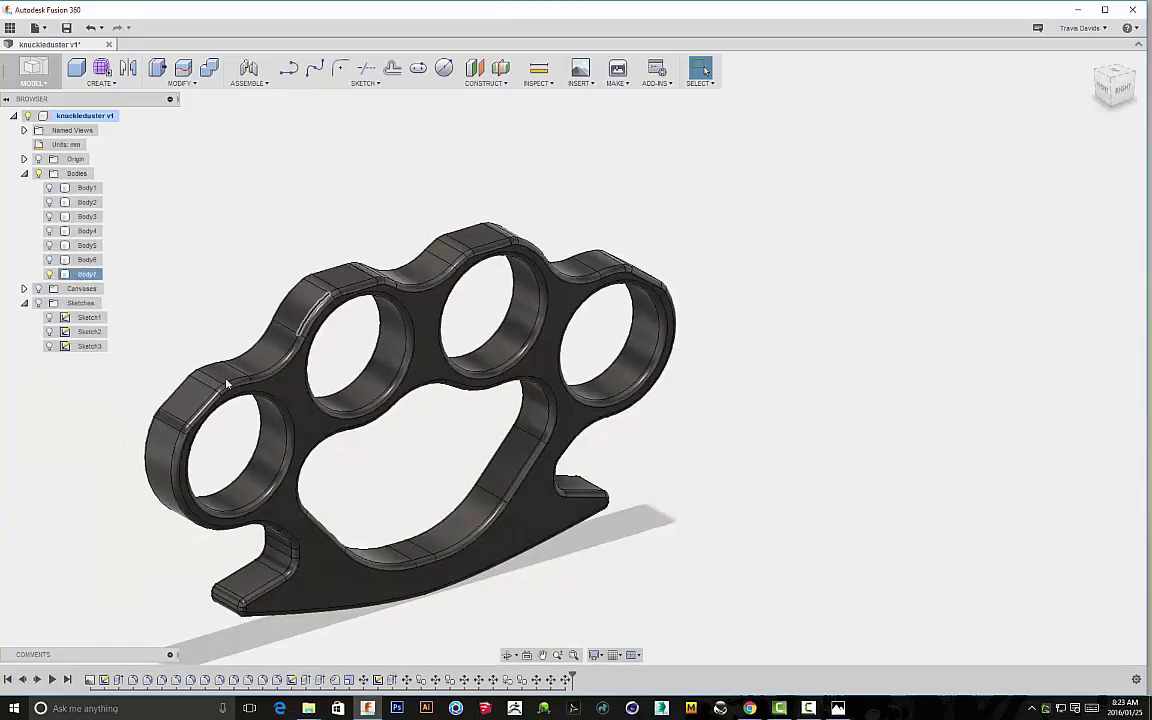
middle_click_drag(490, 240, 597, 239, "shift")
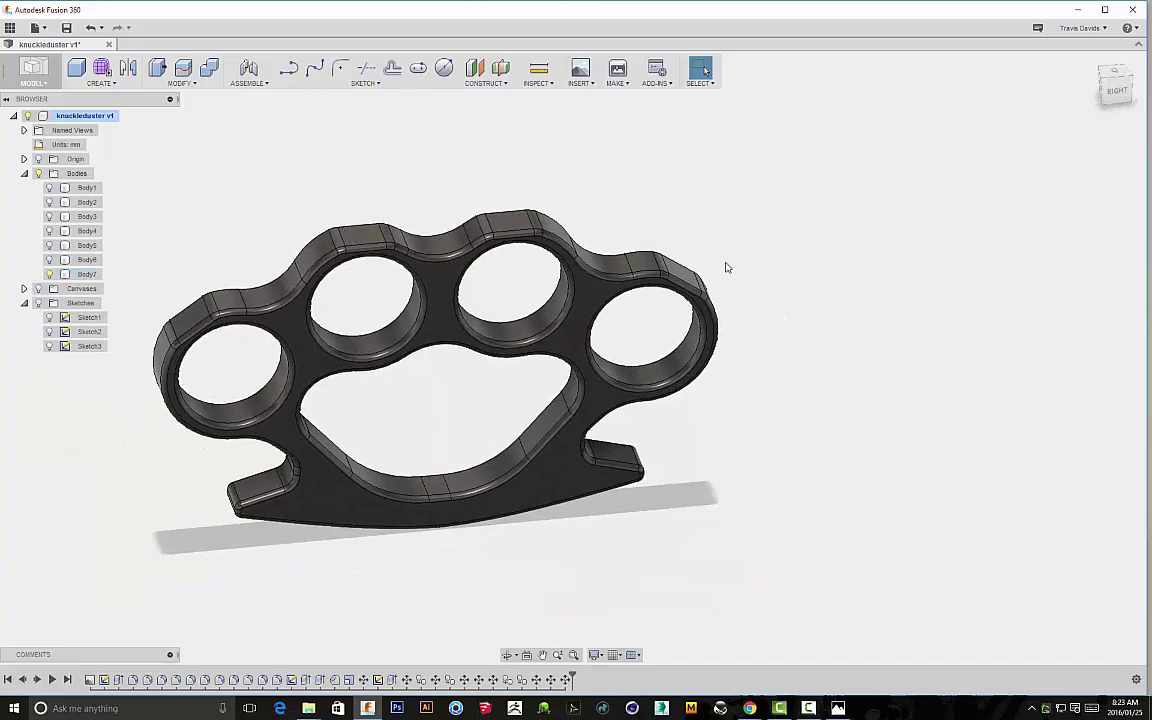
middle_click_drag(776, 308, 769, 291, "shift")
scroll(760, 285, "up", 5)
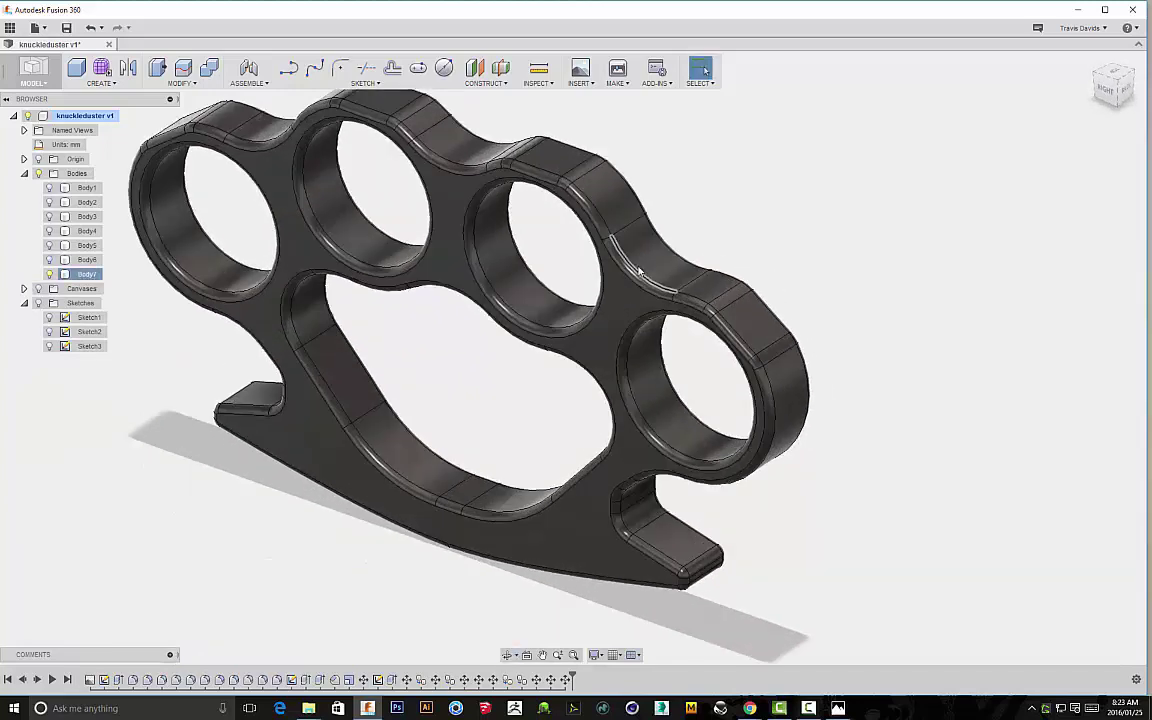
scroll(760, 305, "down", 5)
middle_click_drag(585, 147, 642, 190)
scroll(642, 190, "down", 1)
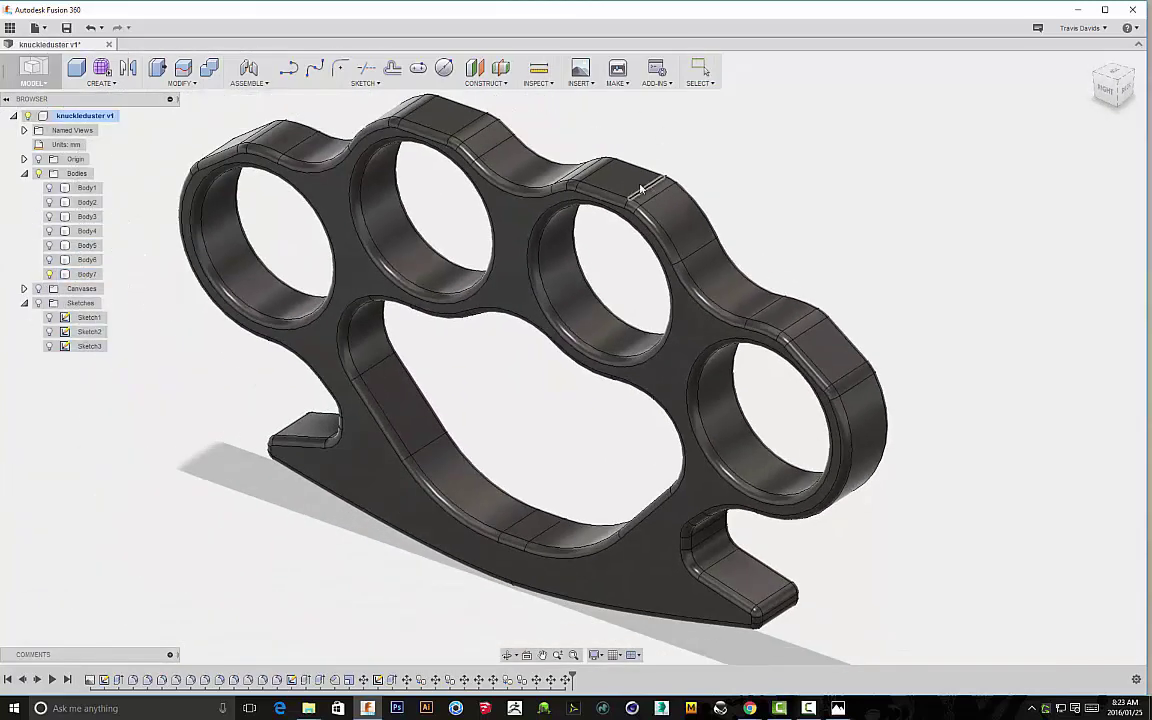
scroll(474, 394, "down", 3)
middle_click_drag(480, 416, 660, 192, "shift")
scroll(445, 242, "down", 1)
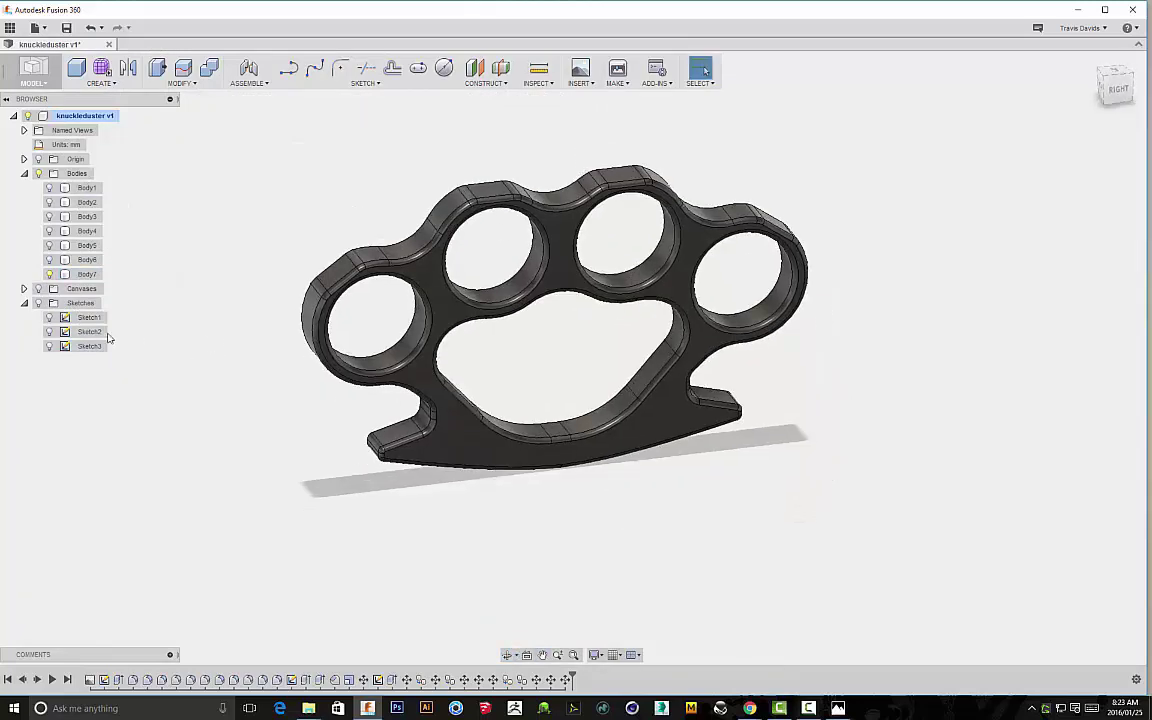
- Make all the sketches visible beside the finished knuckle duster body
scroll(437, 406, "down", 3)
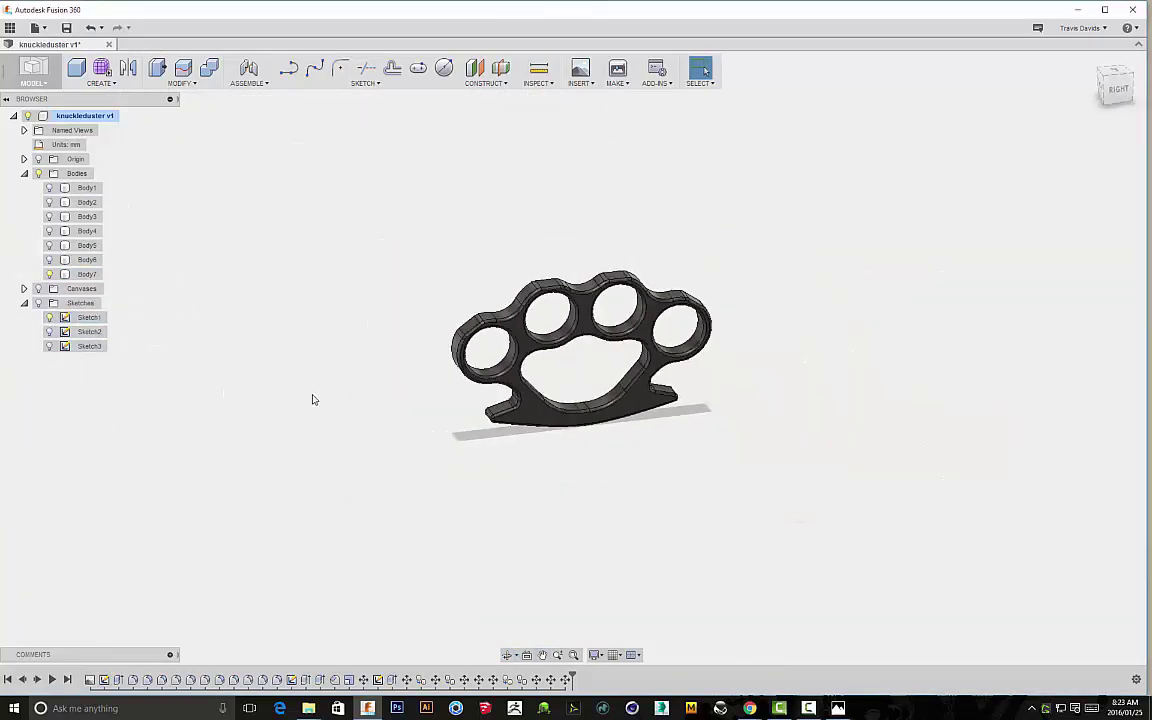
left_click(38, 303)
scroll(200, 370, "up", 5)
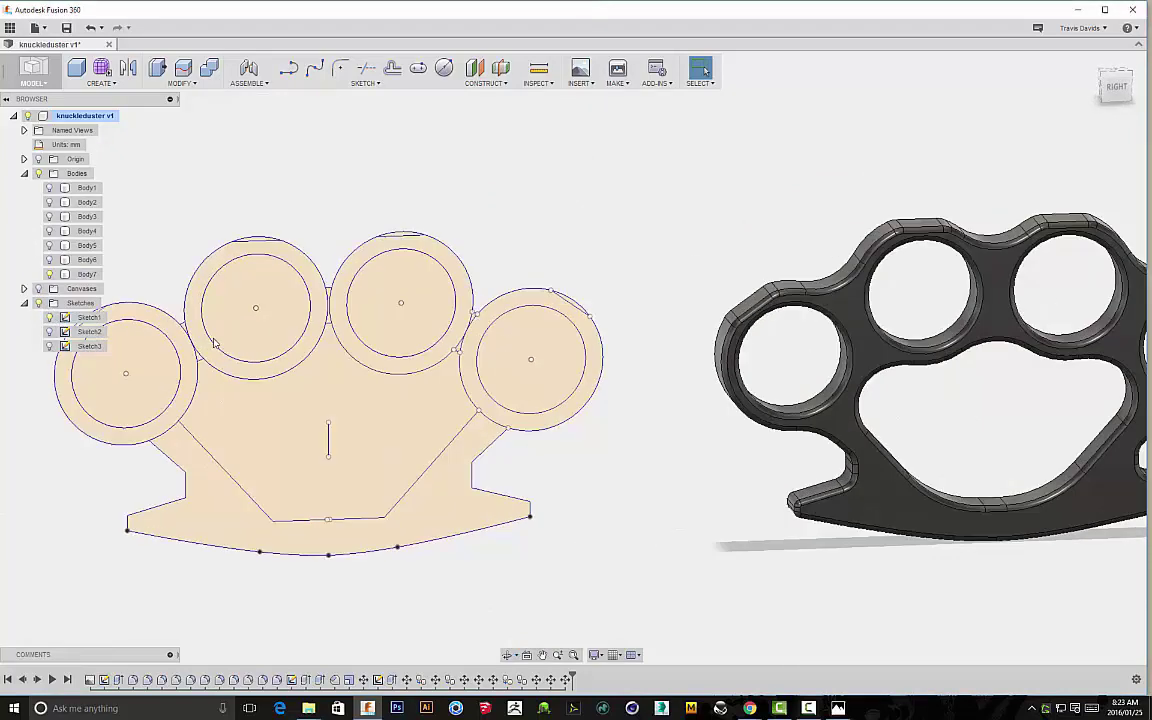
middle_click_drag(307, 193, 368, 182)
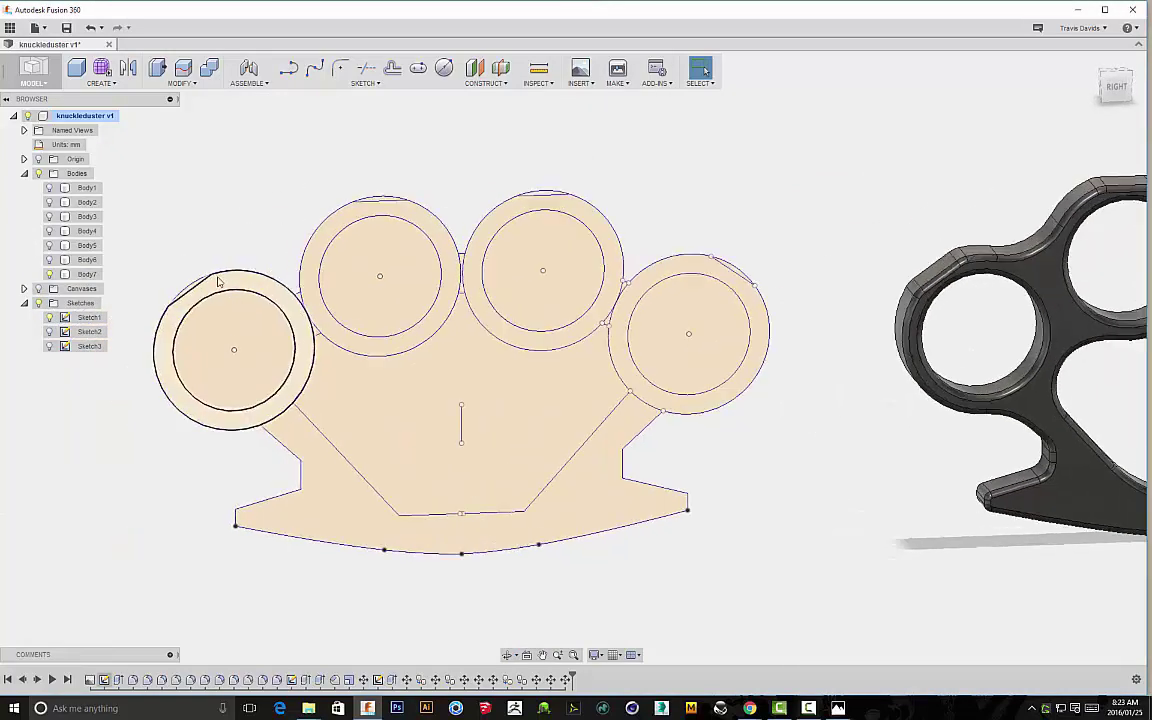
- Examine the original profile sketch of finger rings and base, and compare it with the finished knuckle duster body
scroll(221, 280, "up", 3)
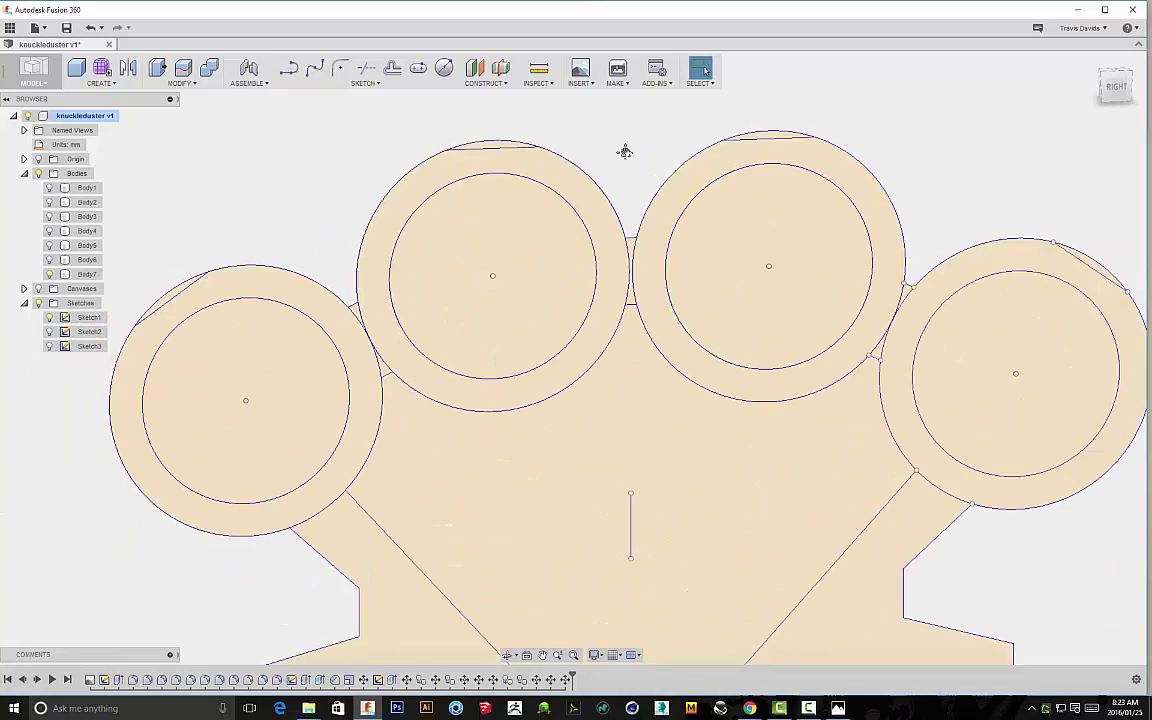
middle_click_drag(625, 152, 580, 164)
scroll(270, 165, "down", 1)
scroll(280, 166, "down", 1)
middle_click_drag(280, 167, 302, 153)
scroll(311, 283, "up", 2)
scroll(428, 298, "down", 5)
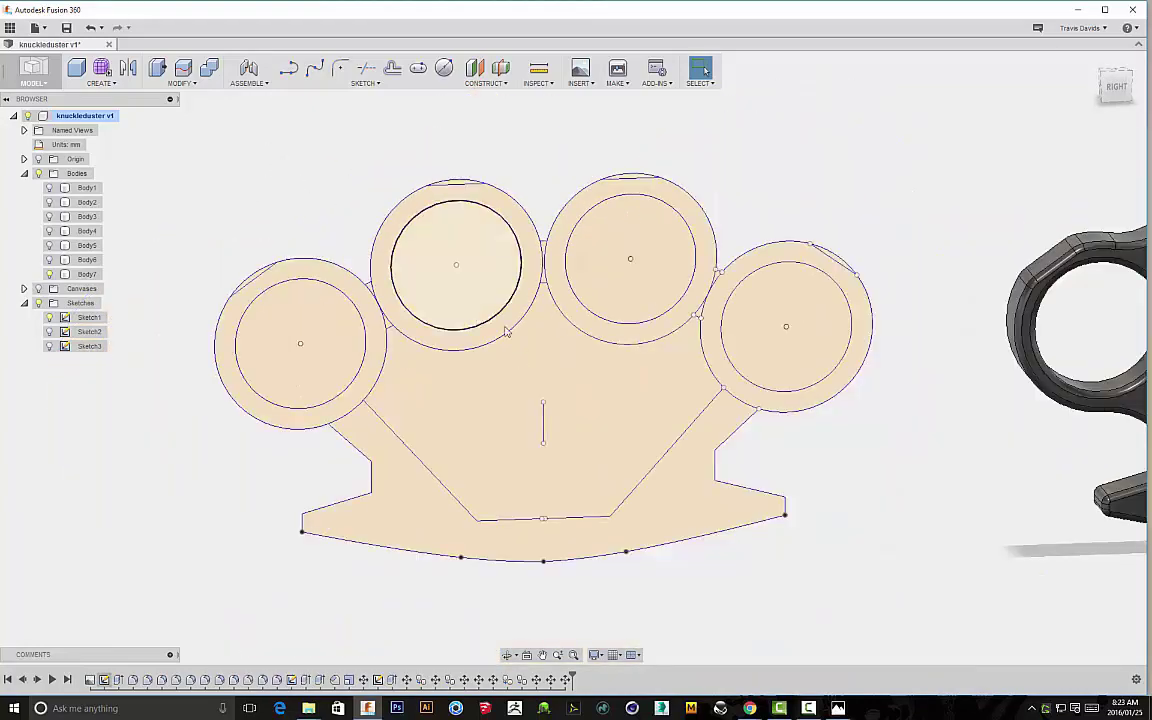
scroll(506, 331, "down", 4)
scroll(838, 320, "up", 6)
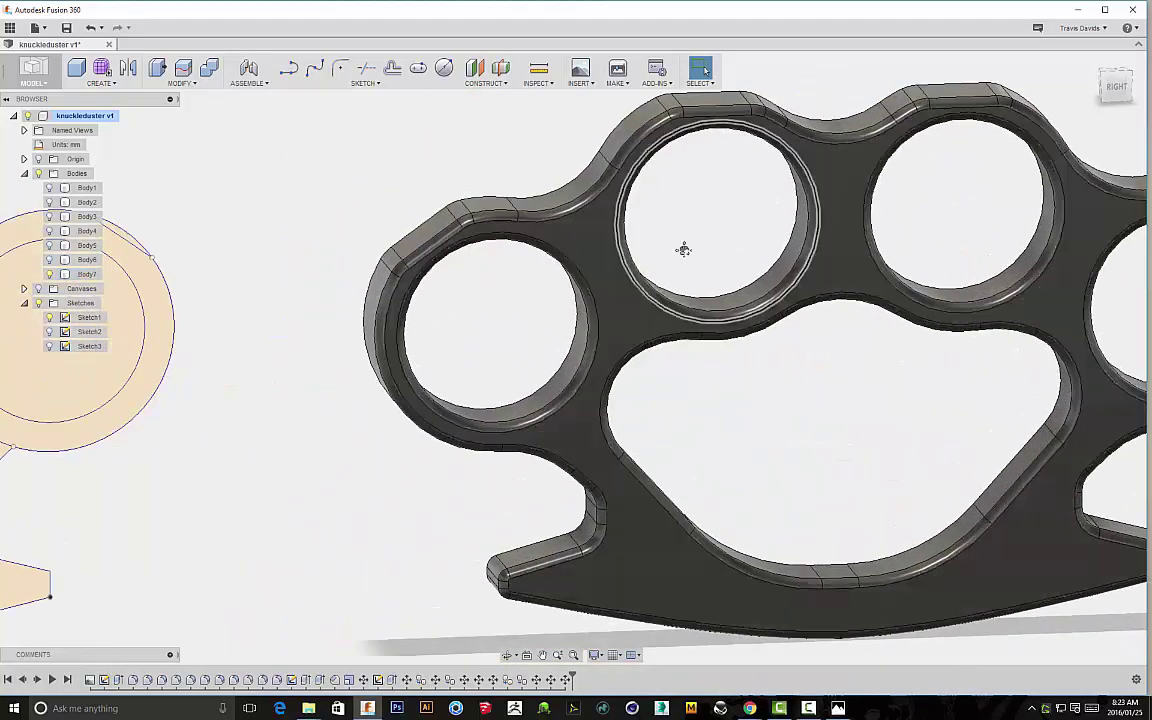
middle_click_drag(684, 250, 532, 267)
scroll(532, 267, "down", 1)
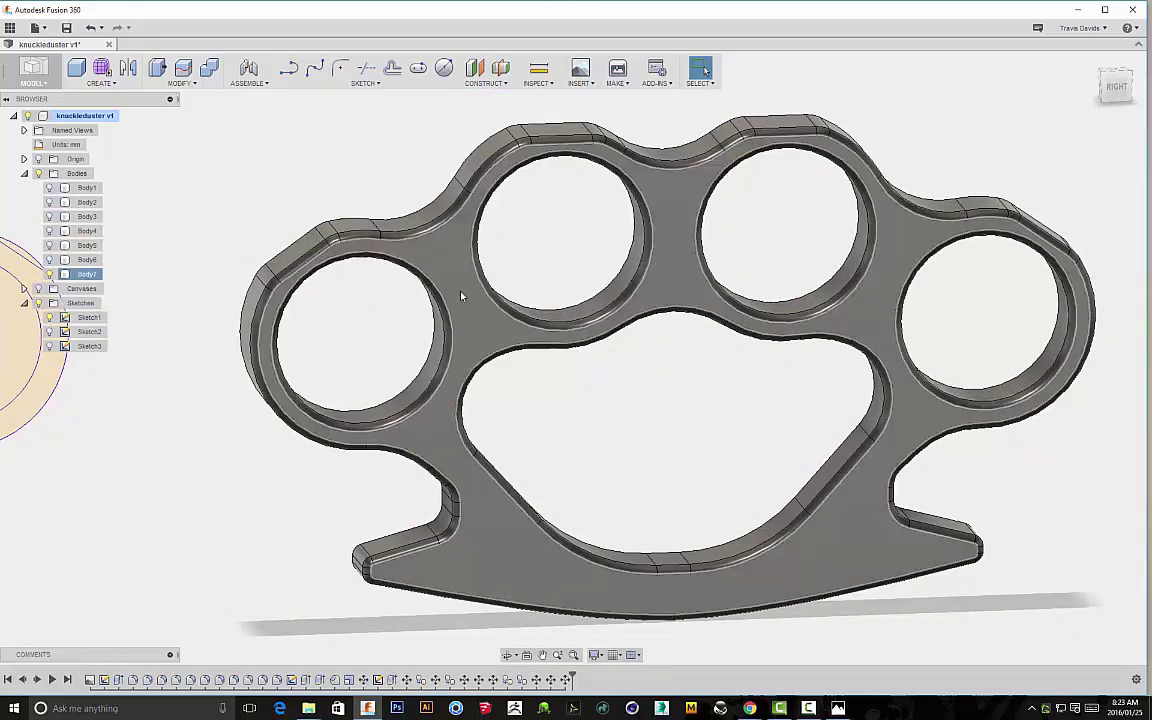
middle_click_drag(183, 189, 470, 187)
scroll(262, 280, "down", 1)
middle_click_drag(262, 280, 495, 274)
scroll(147, 180, "down", 1)
middle_click_drag(147, 180, 386, 249)
scroll(386, 249, "down", 1)
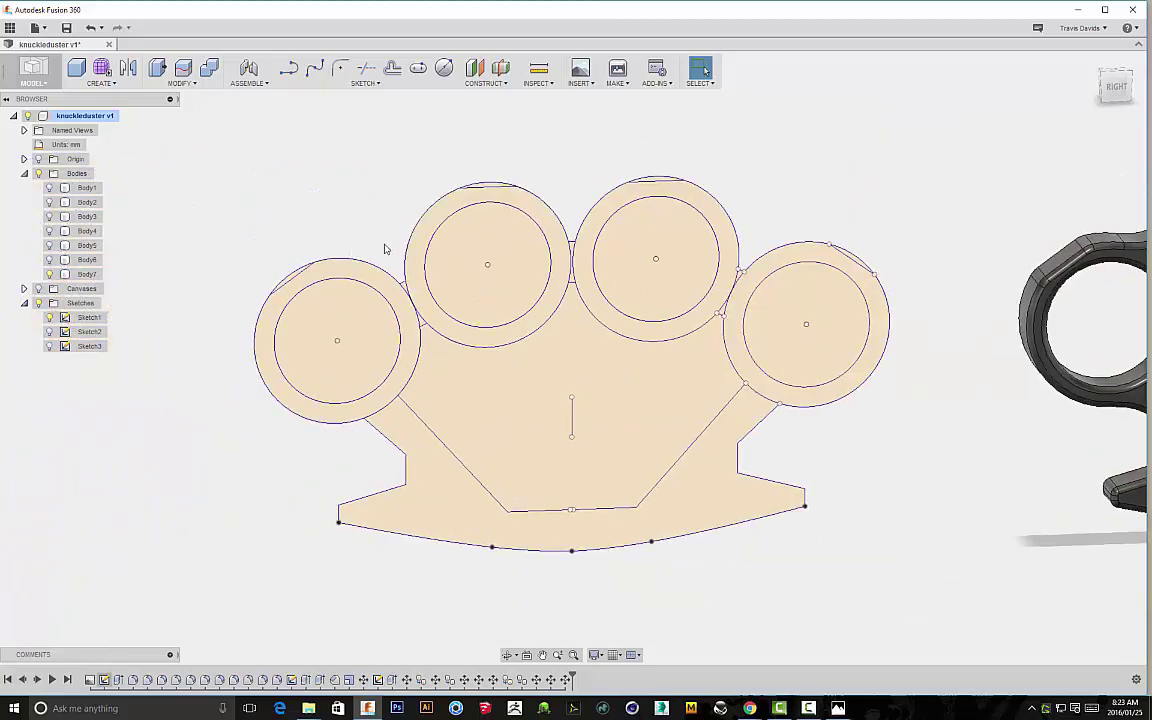
scroll(394, 316, "up", 3)
scroll(393, 315, "up", 1)
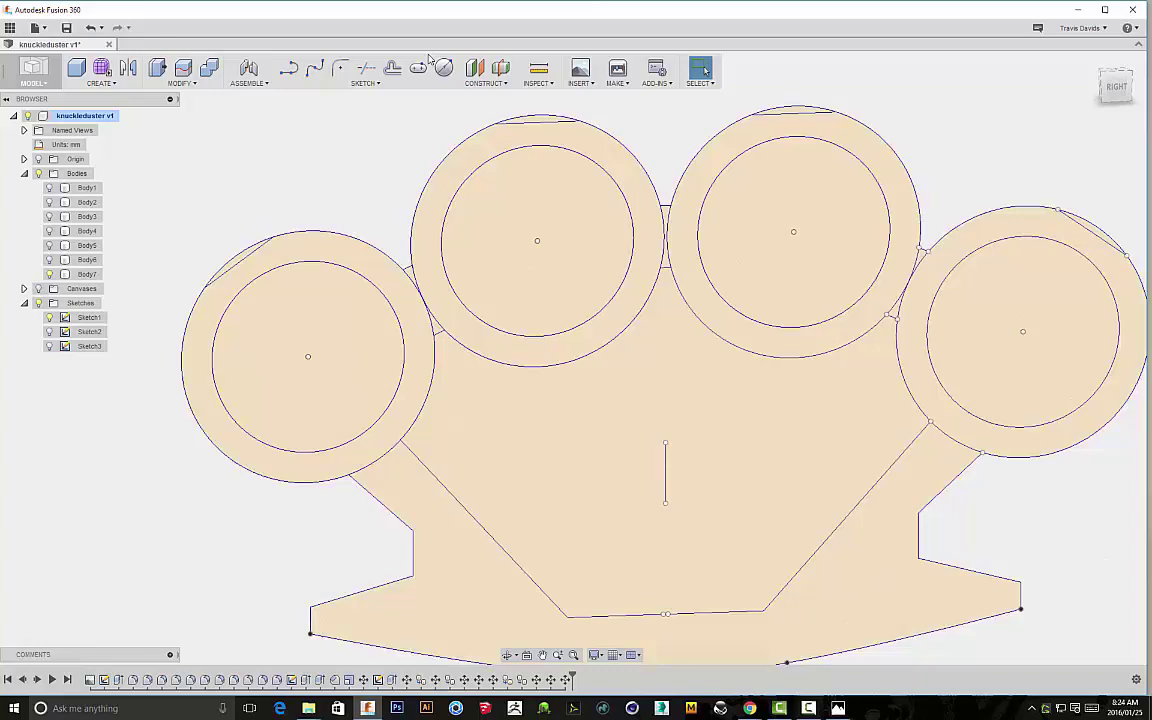
- Open the knuckle duster profile sketch for editing and try to offset its curves around the leftmost finger ring
left_click(390, 69)
left_click(394, 314)
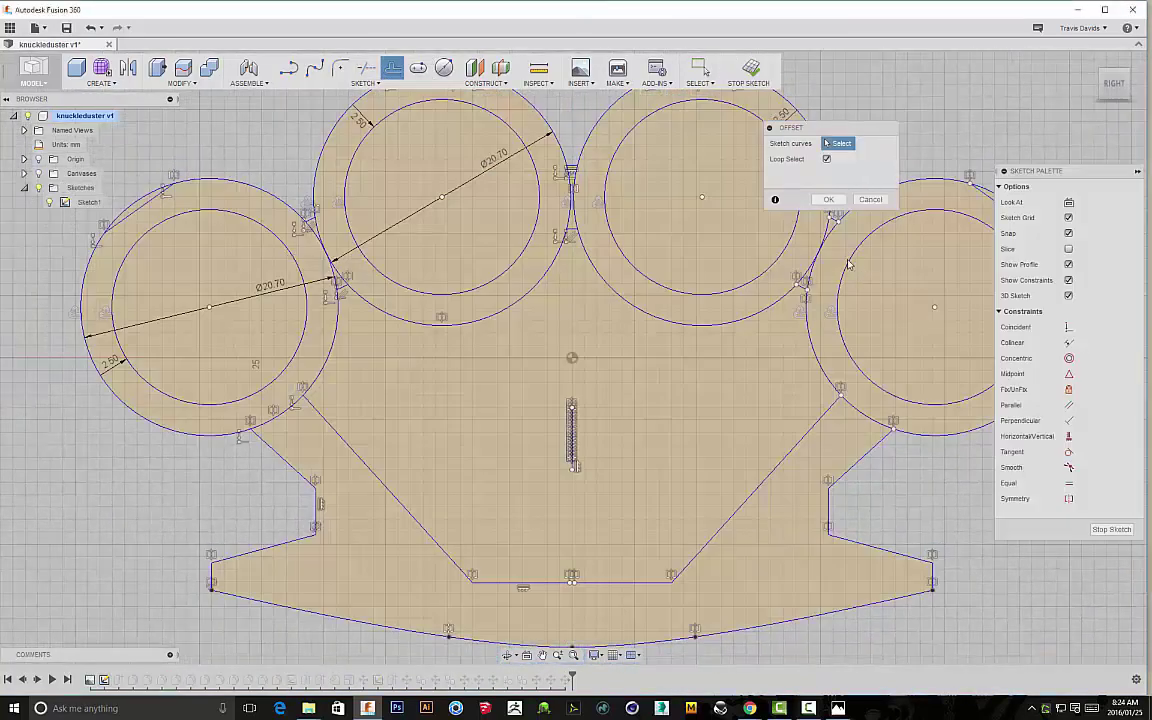
left_click(873, 200)
left_click(296, 257)
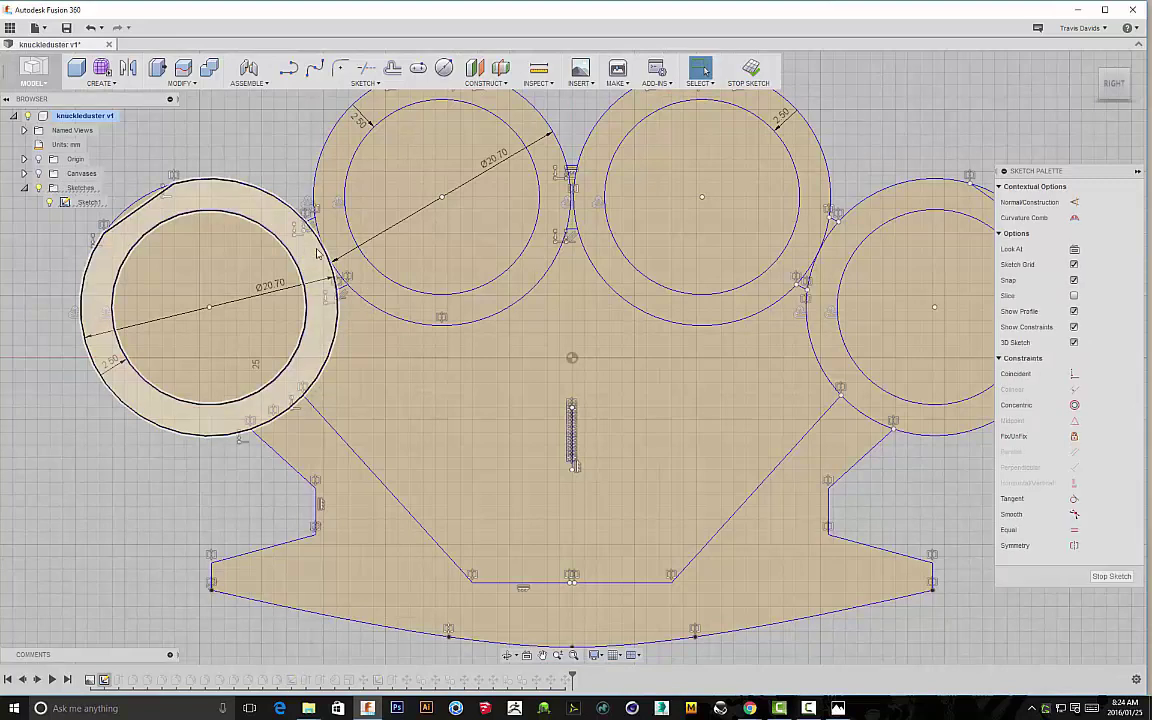
left_click(392, 68)
left_click(863, 201)
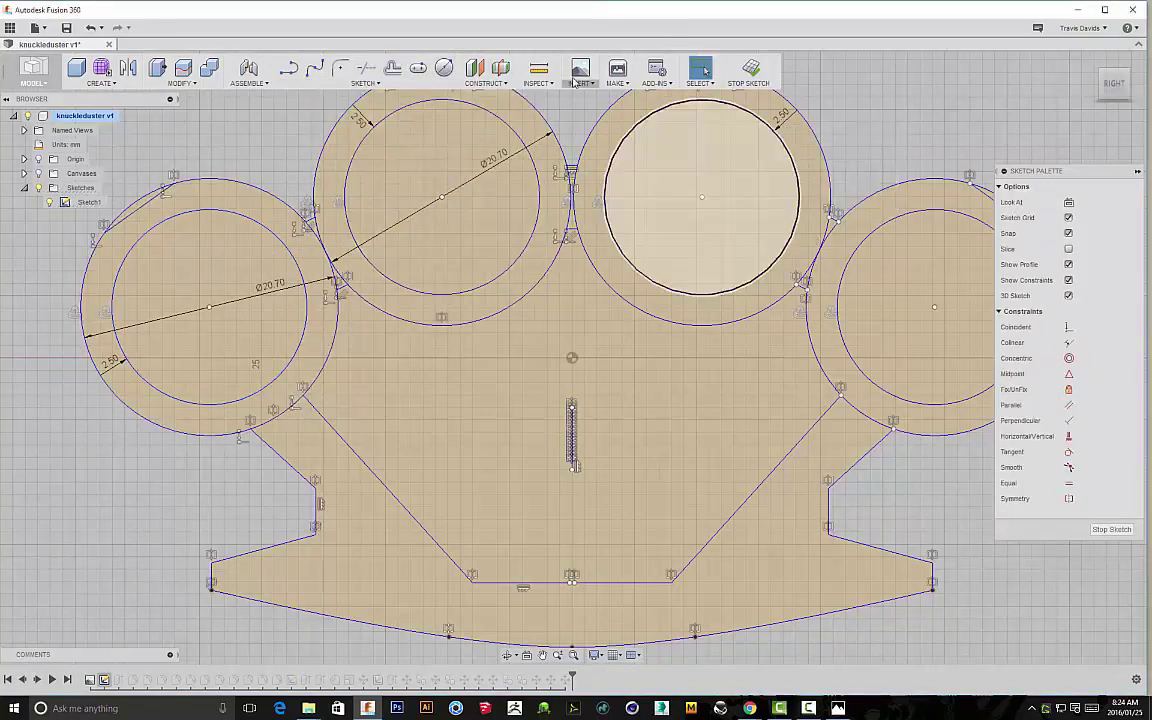
- Draw a concentric circle between the inner and outer circles of the leftmost finger ring and finish the sketch
left_click(446, 68)
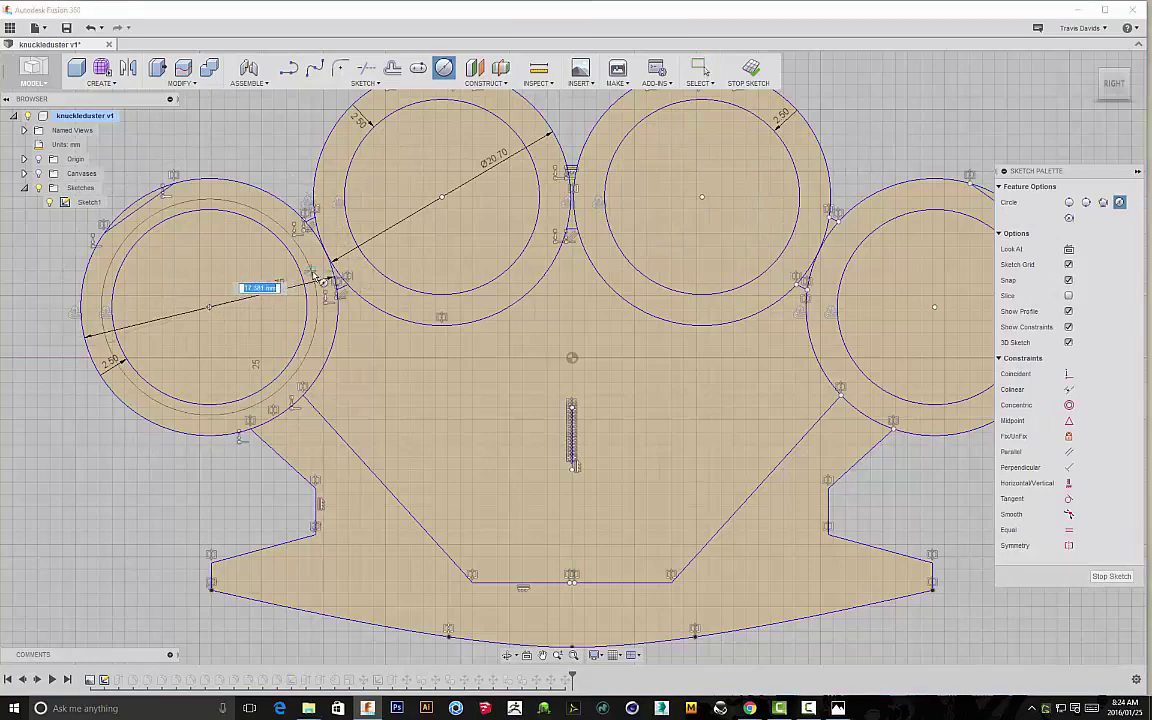
scroll(325, 278, "up", 5)
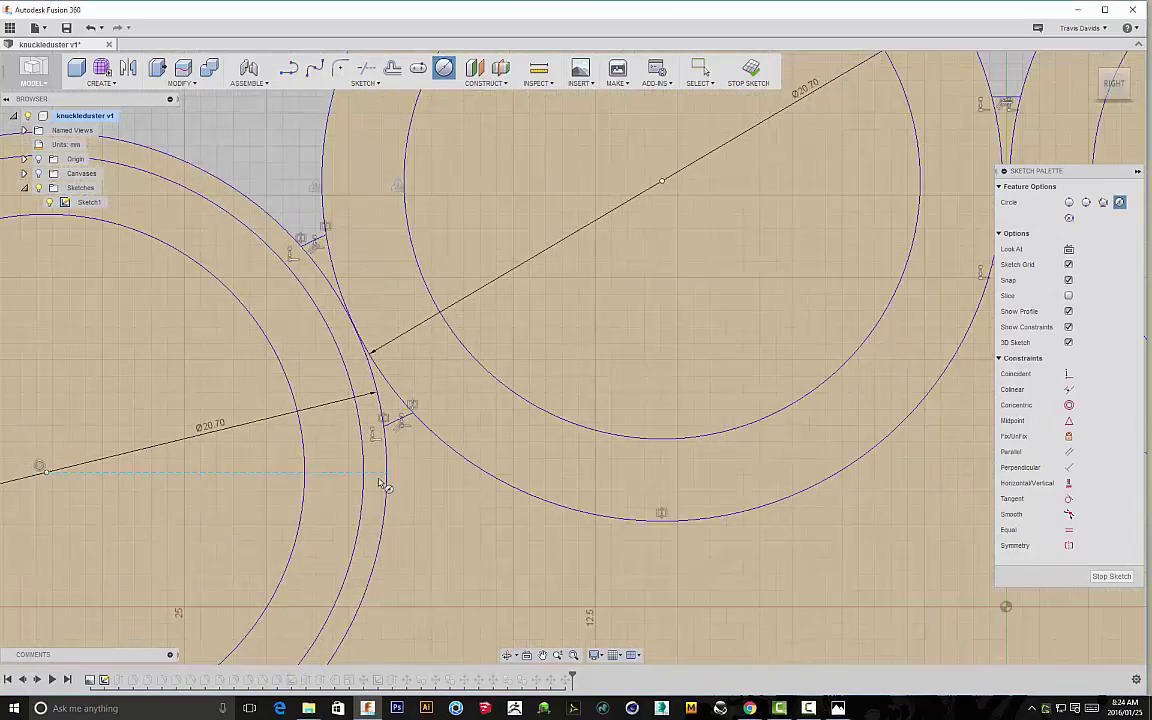
scroll(517, 430, "down", 5)
mouse_move(788, 446)
middle_mouse_down()
mouse_move(530, 438)
mouse_move(312, 402)
middle_mouse_up()
mouse_move(926, 418)
middle_mouse_down()
mouse_move(603, 402)
mouse_move(230, 355)
middle_mouse_up()
scroll(800, 387, "down", 2)
scroll(806, 390, "down", 5)
middle_click_drag(609, 386, 462, 377)
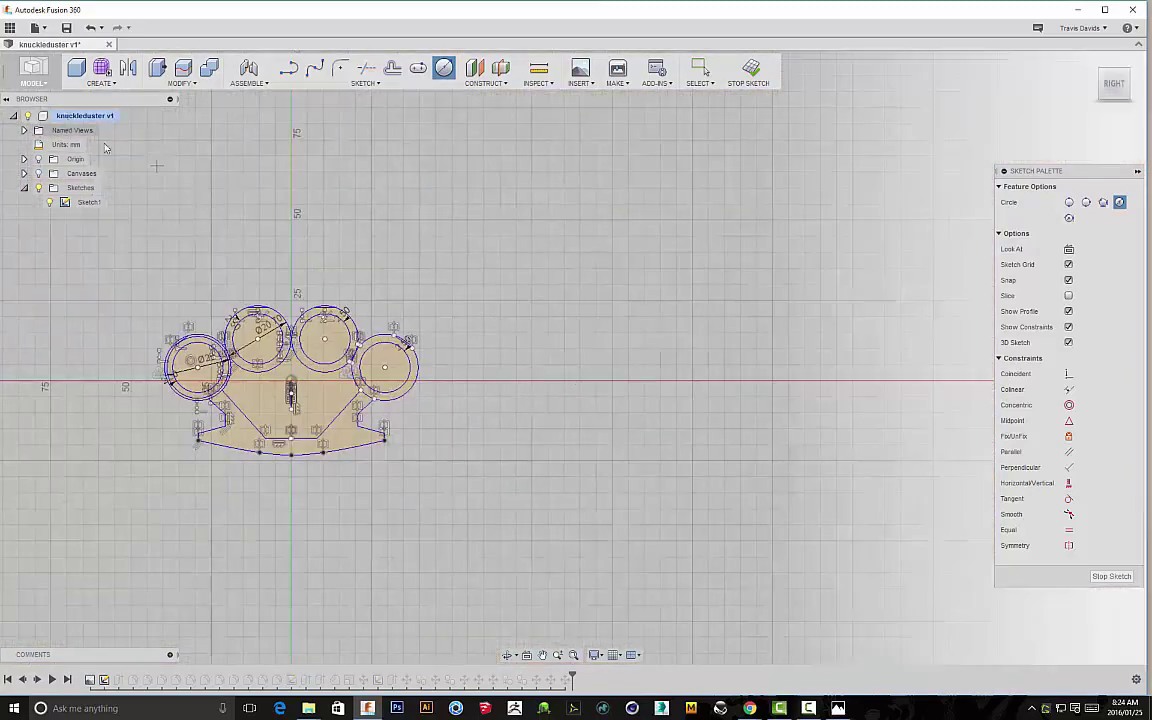
scroll(172, 346, "up", 7)
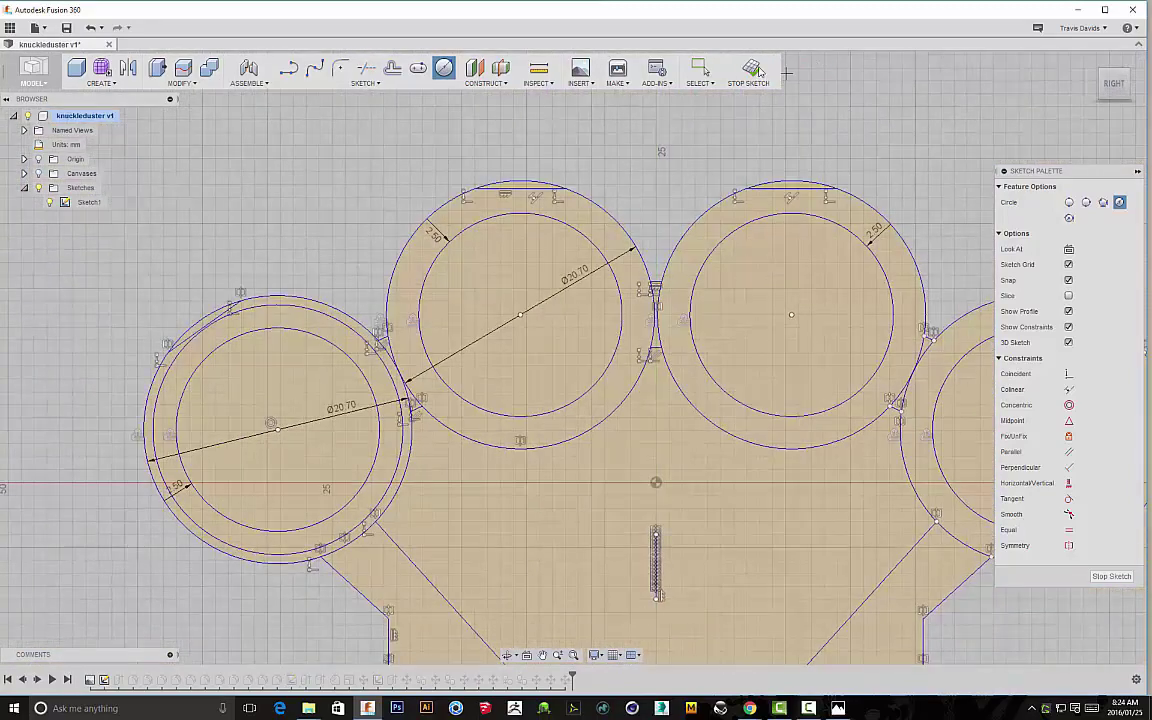
left_click(752, 71)
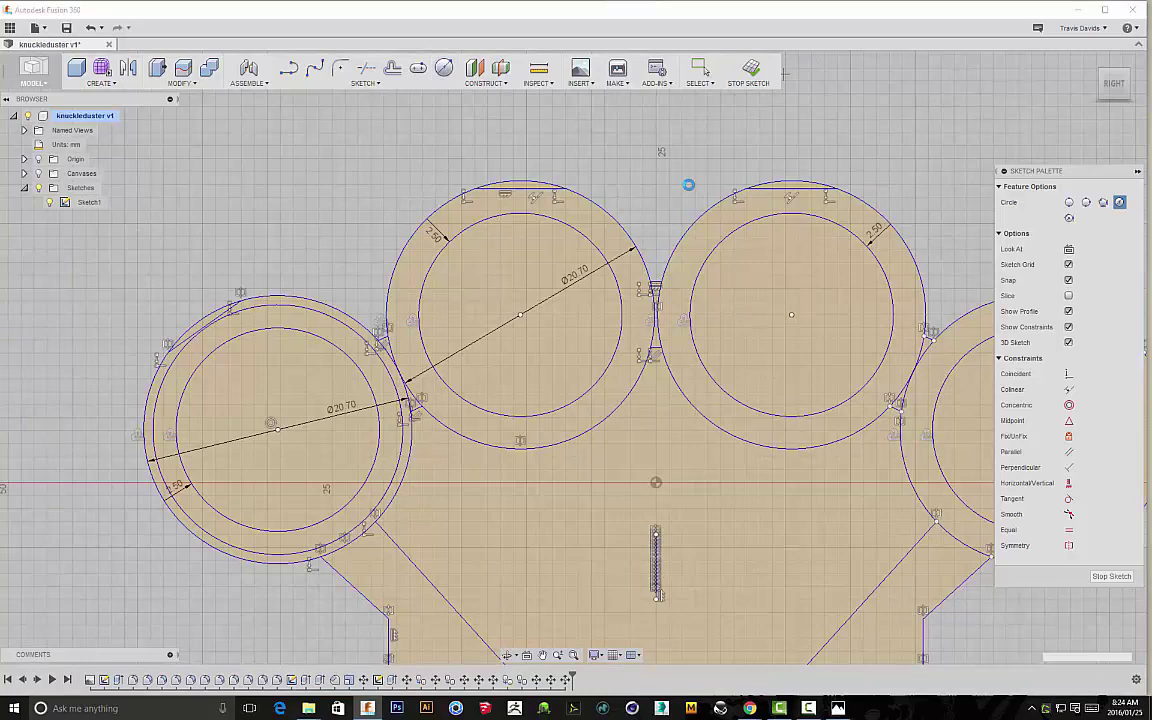
- Examine the dark knuckle duster body, its palm opening and its rounded edges from the front and at an angle
scroll(730, 278, "down", 5)
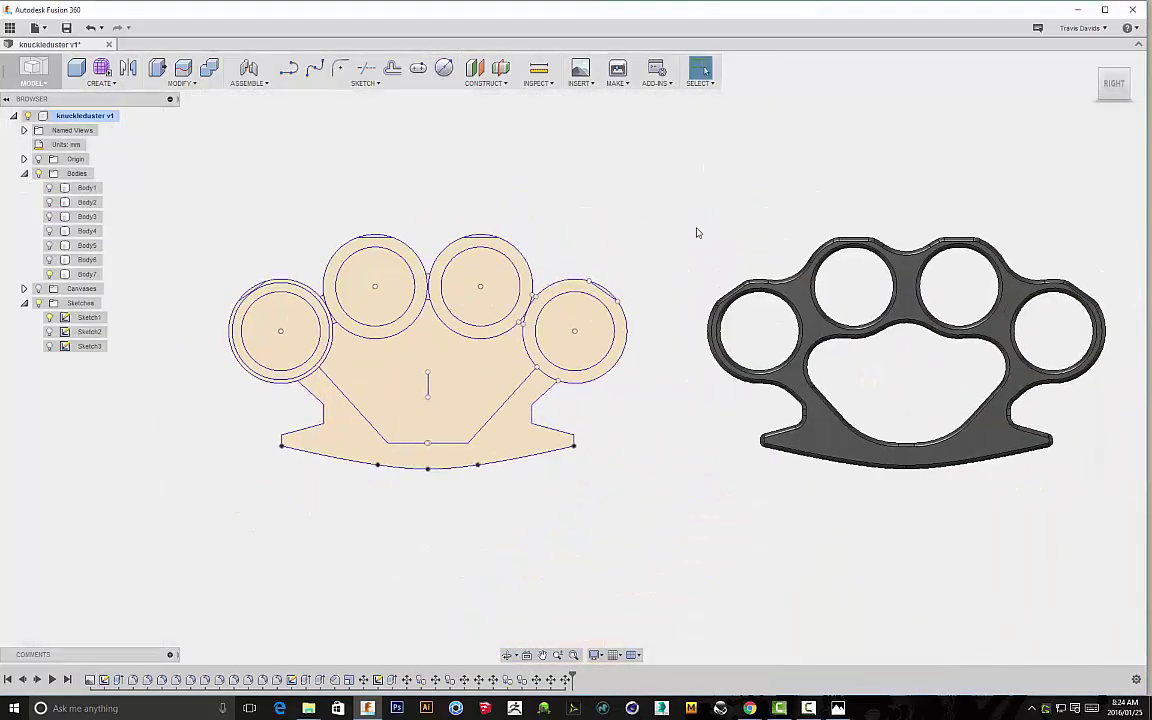
scroll(525, 292, "up", 3)
middle_click_drag(698, 232, 309, 82)
scroll(415, 256, "down", 1)
scroll(510, 362, "up", 2)
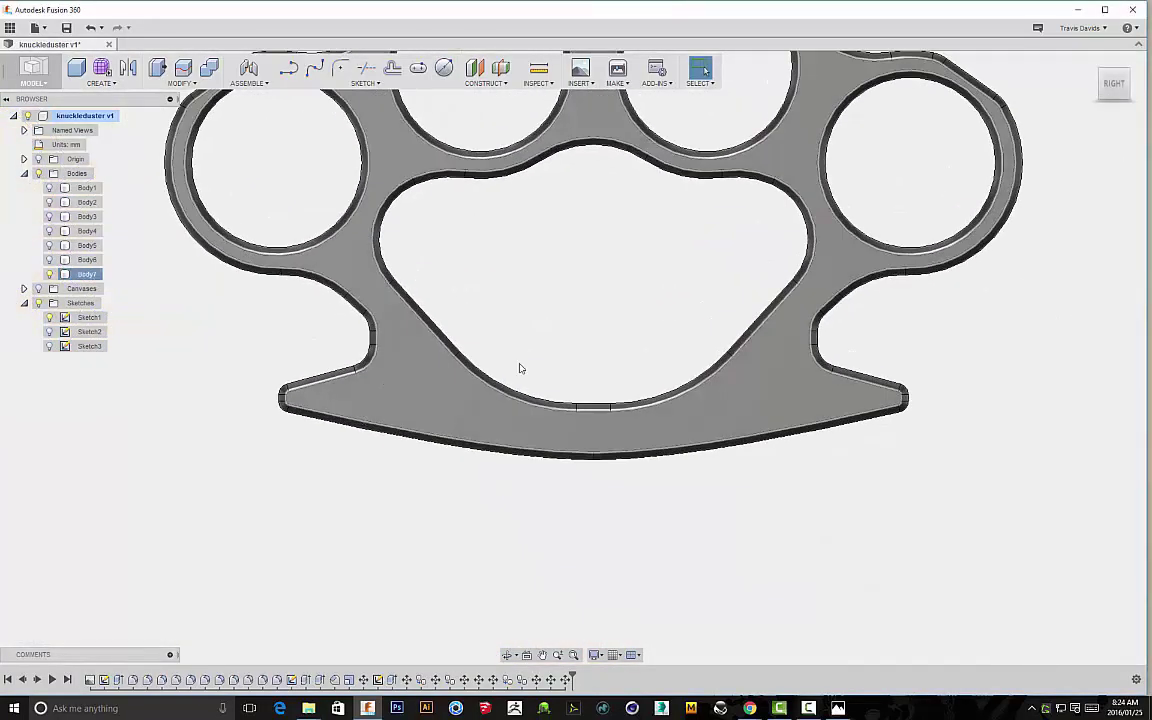
scroll(947, 472, "down", 1)
middle_click_drag(947, 472, 901, 526)
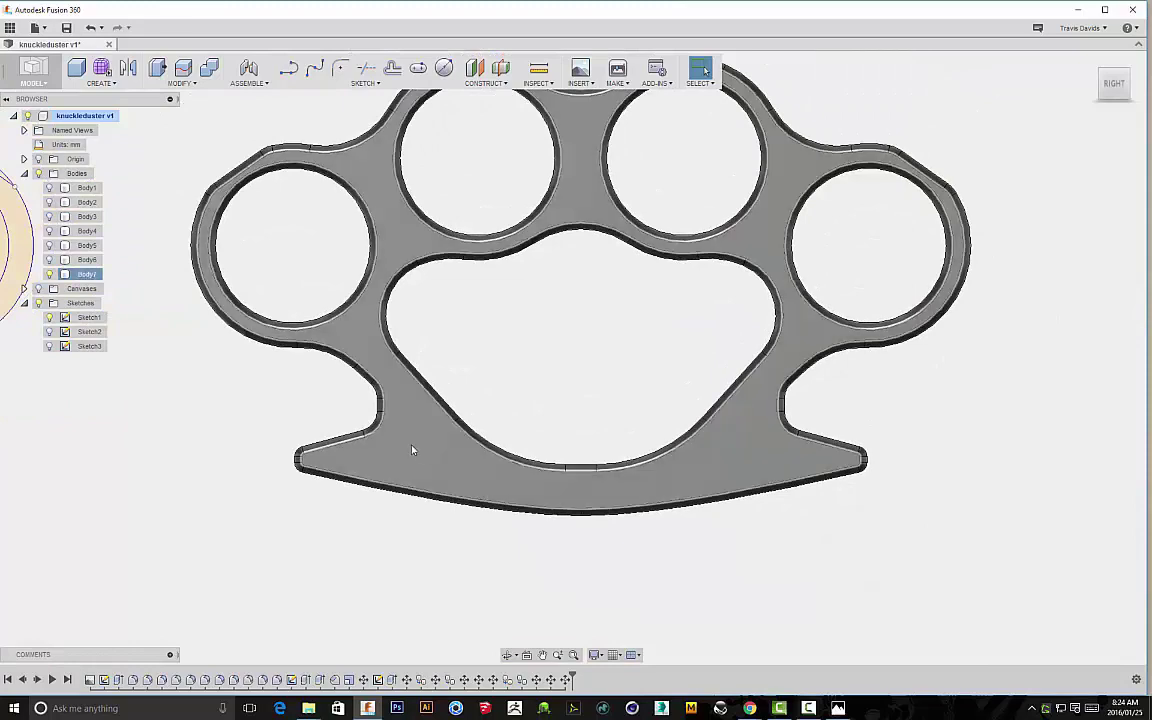
middle_click_drag(411, 450, 433, 431, "shift")
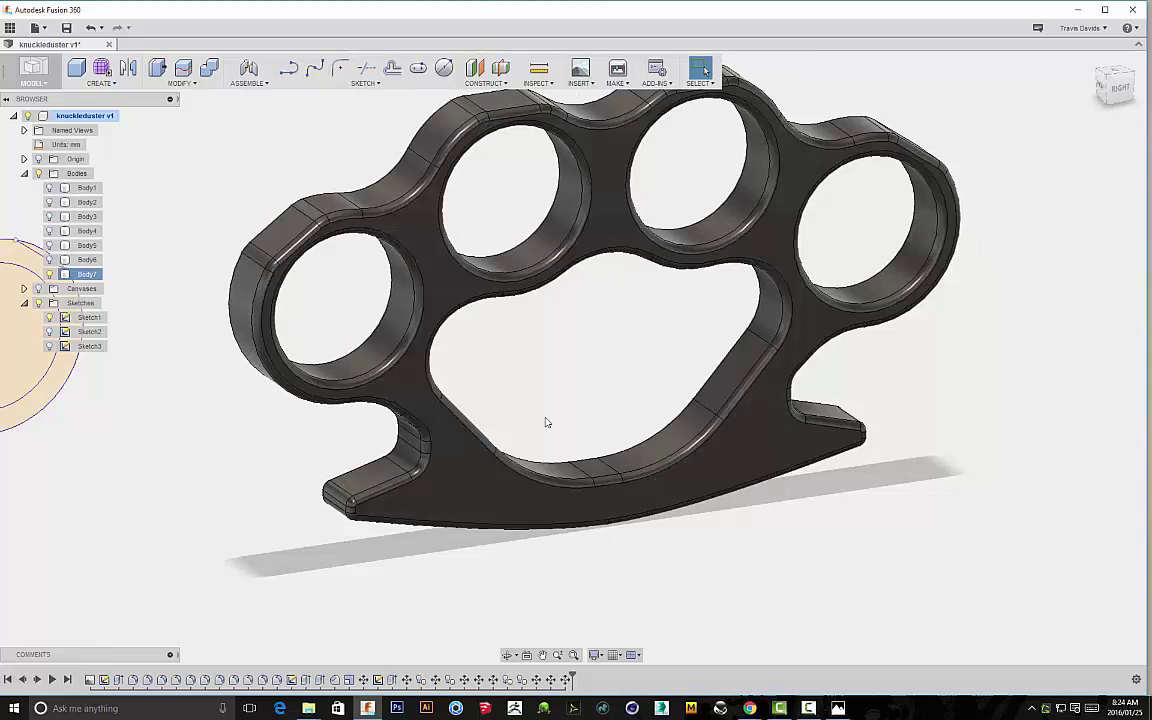
scroll(390, 393, "down", 3)
mouse_move(388, 393)
middle_mouse_down("shift")
mouse_move(242, 239)
mouse_move(507, 231)
mouse_move(451, 181)
middle_mouse_up("shift")
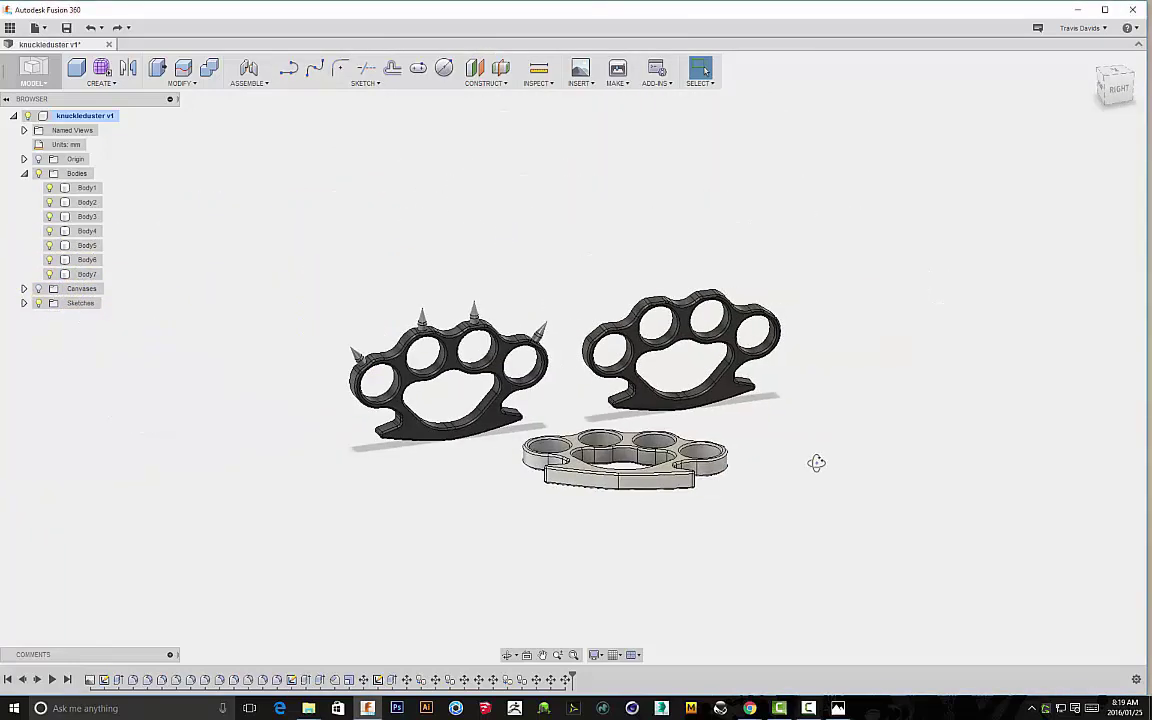
- Inspect the spiked, plain and light-coloured knuckle duster variants and the appearances used in the design
mouse_move(815, 463)
left_mouse_down()
mouse_move(795, 440)
mouse_move(800, 410)
mouse_move(811, 469)
left_mouse_up()
middle_click_drag(811, 469, 826, 490, "shift")
scroll(530, 399, "up", 4)
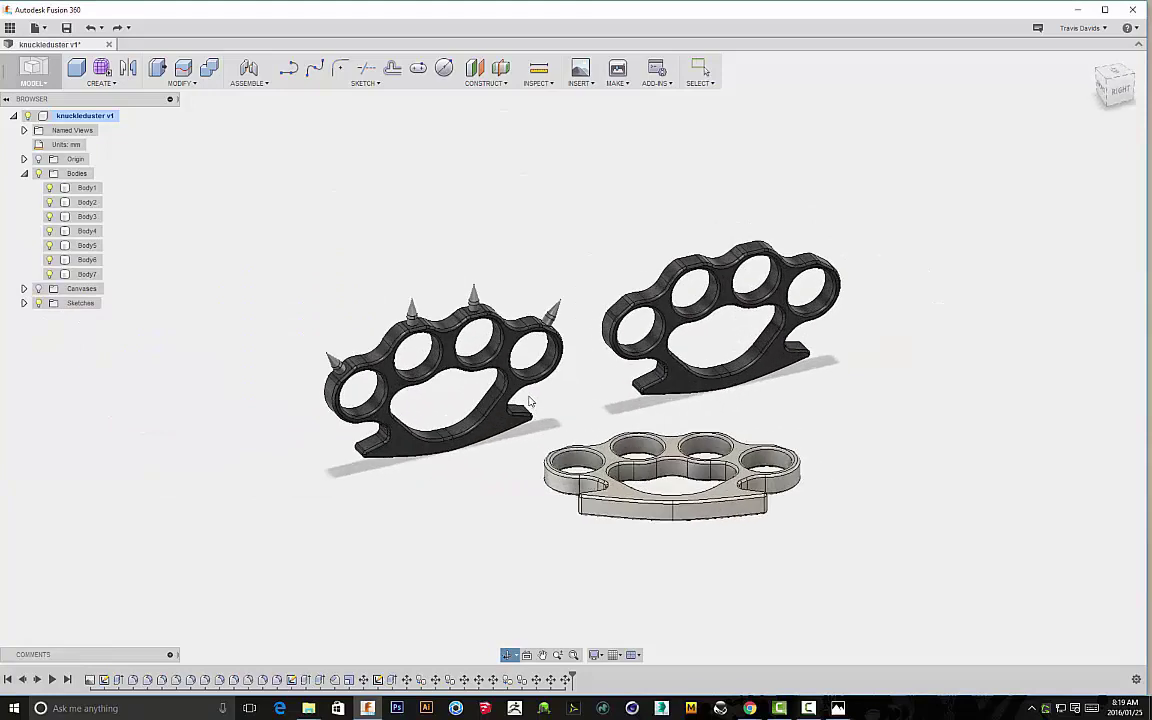
scroll(784, 403, "down", 1)
middle_click_drag(751, 400, 627, 393)
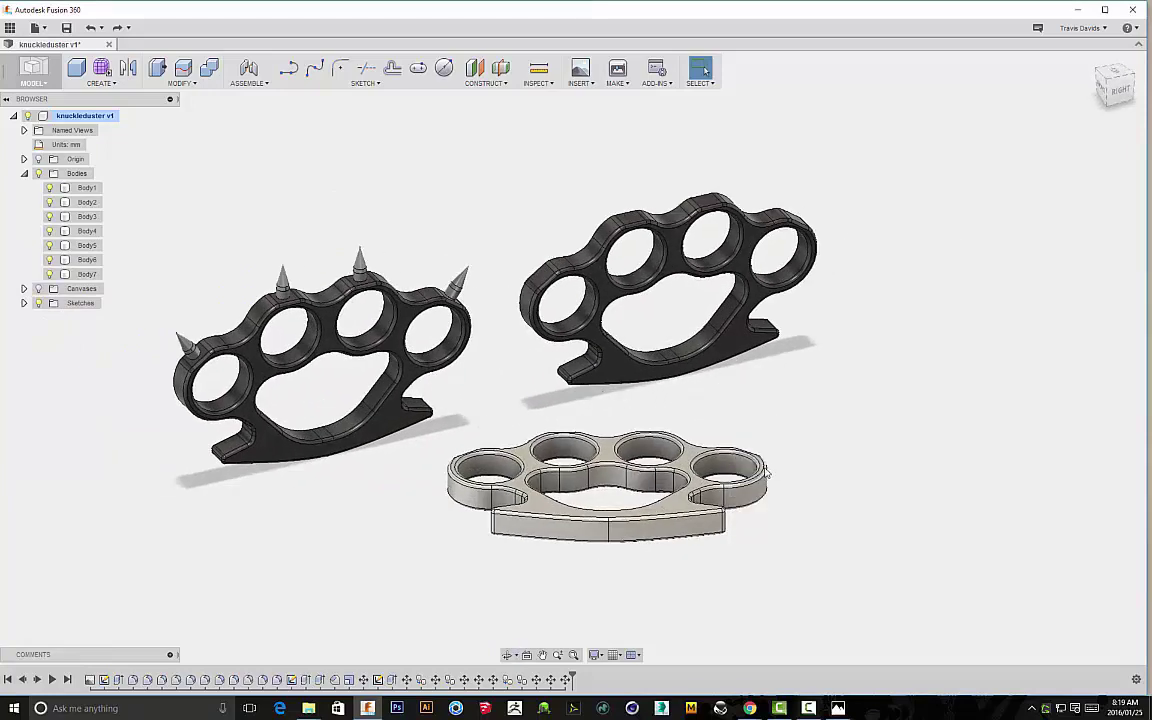
key("a")
middle_click_drag(534, 396, 536, 420, "shift")
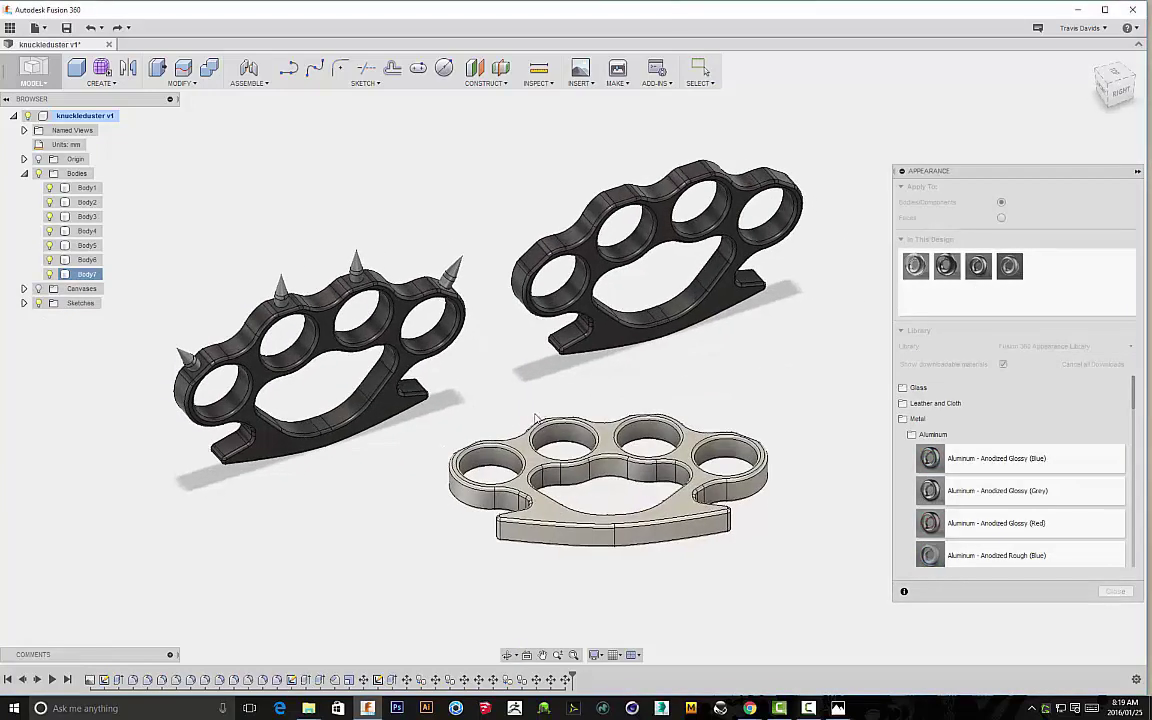
scroll(512, 364, "up", 3)
middle_click_drag(512, 362, 735, 320)
scroll(355, 301, "up", 7)
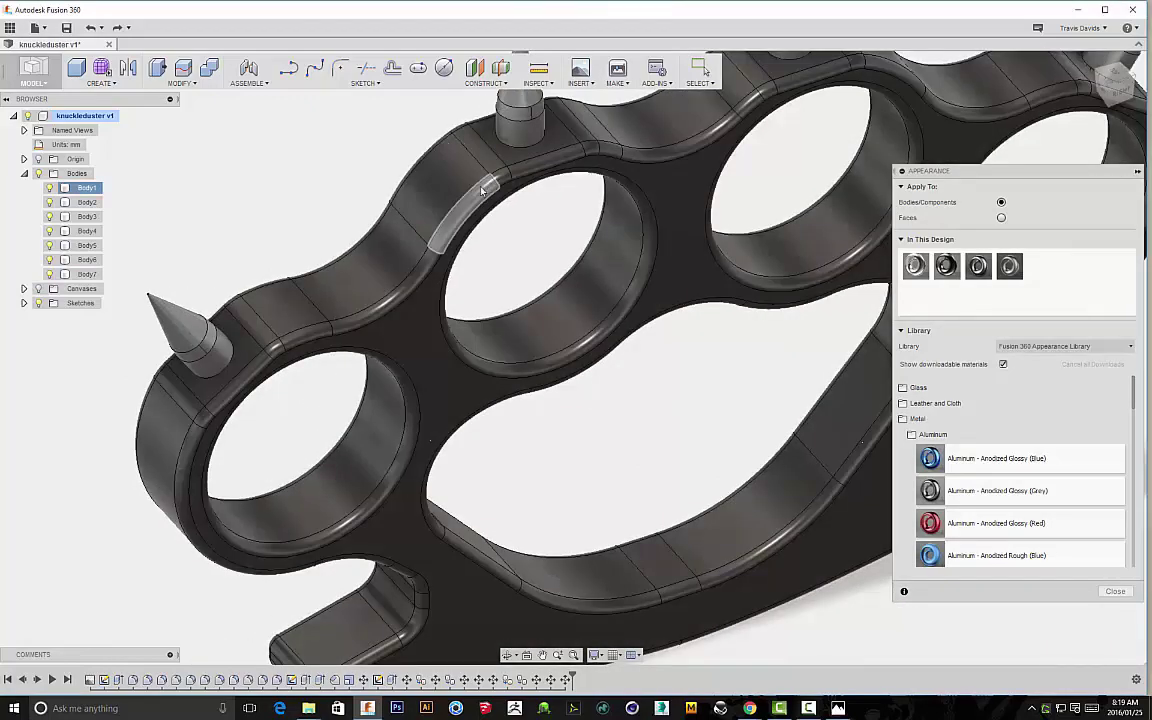
scroll(481, 190, "down", 5)
left_click(1115, 591)
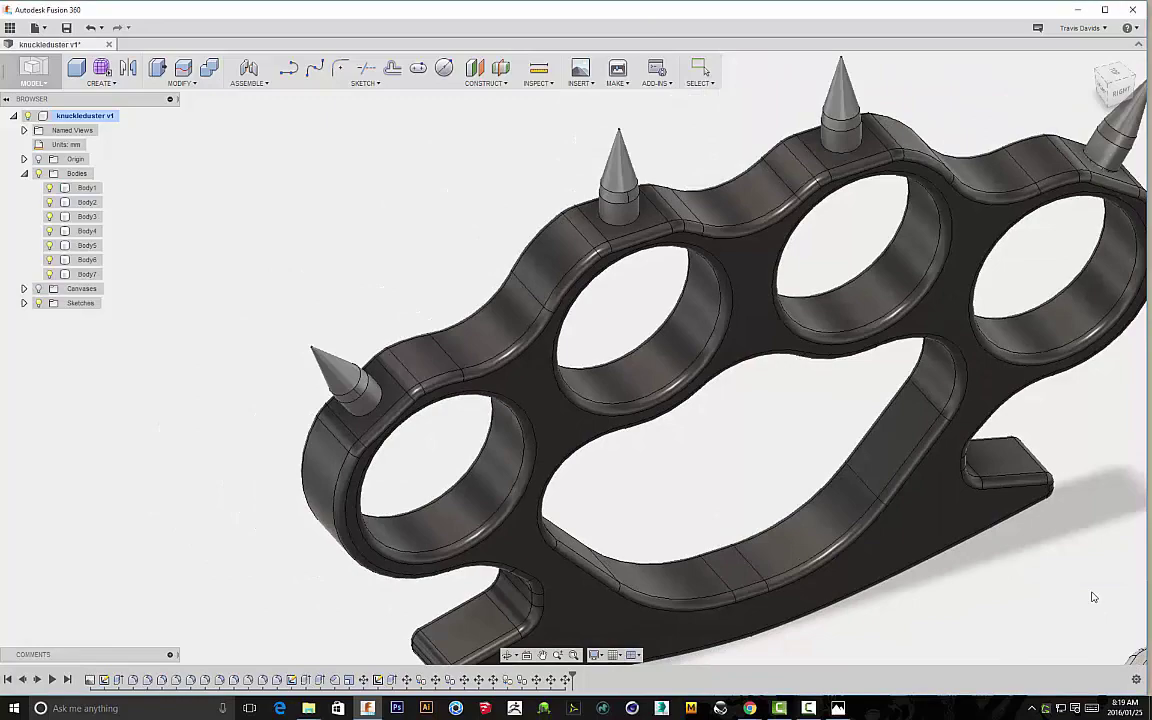
- Sketch a small circle on the horizontal origin plane beside the spiked knuckle duster
scroll(682, 499, "down", 4)
middle_click_drag(1094, 597, 748, 458)
scroll(838, 512, "down", 1)
middle_click_drag(826, 502, 618, 399)
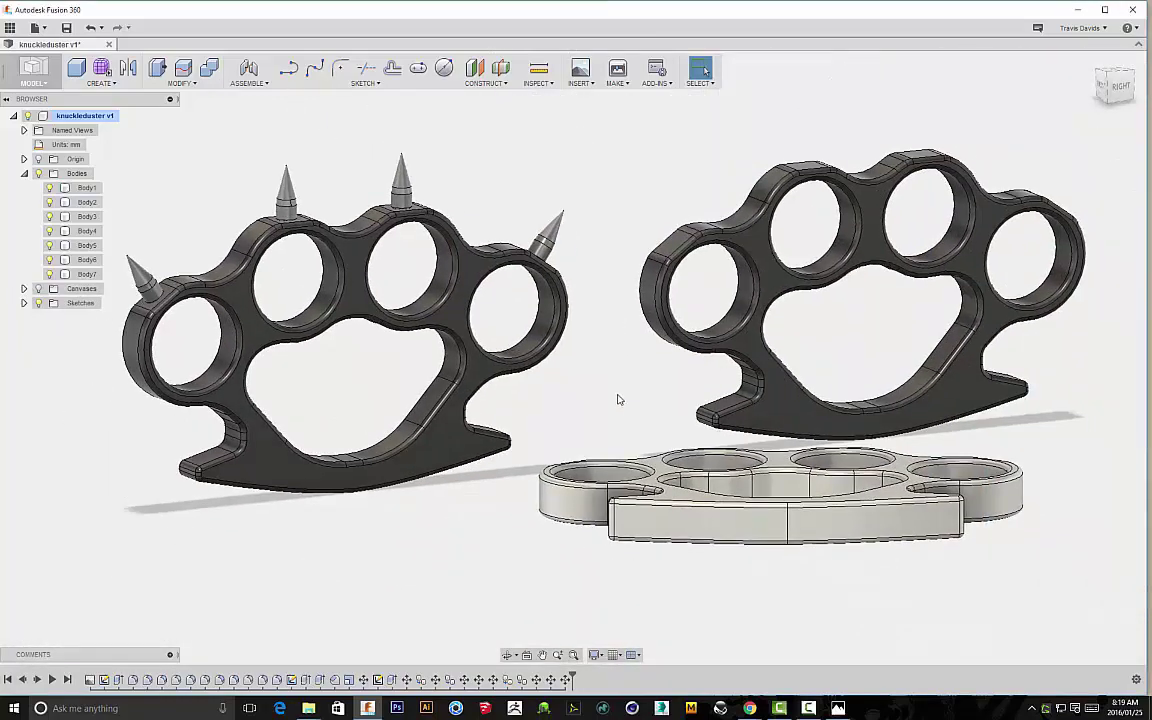
scroll(617, 399, "down", 2)
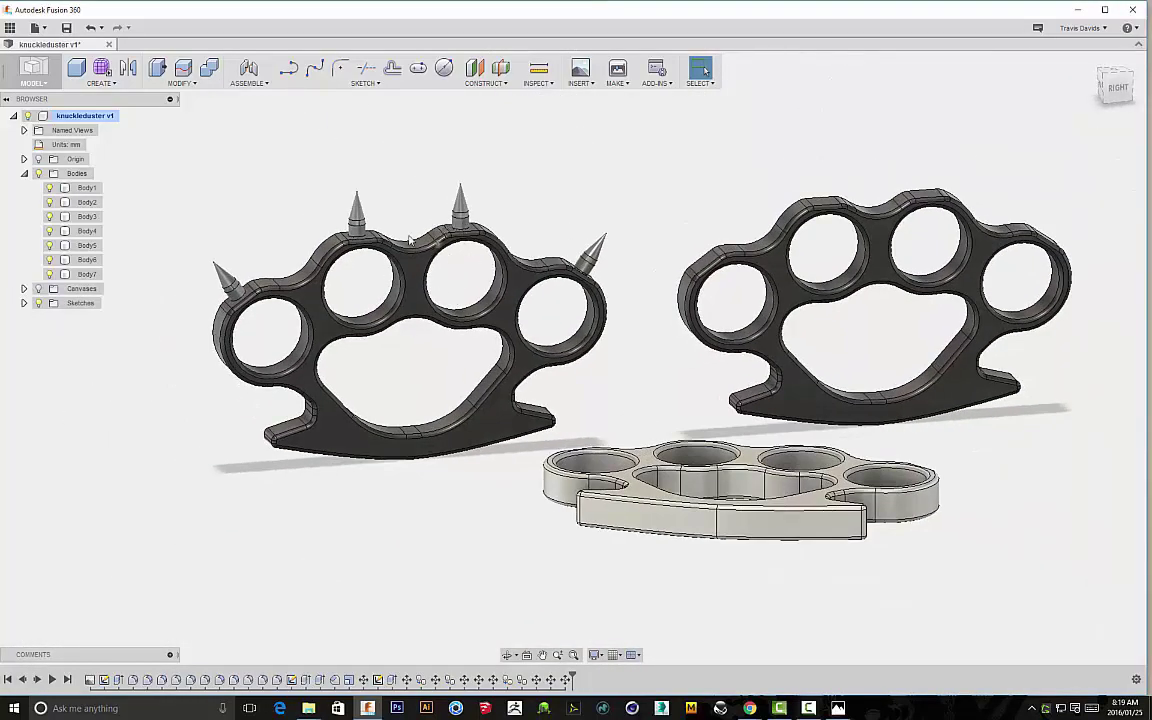
middle_click_drag(431, 217, 630, 370, "shift")
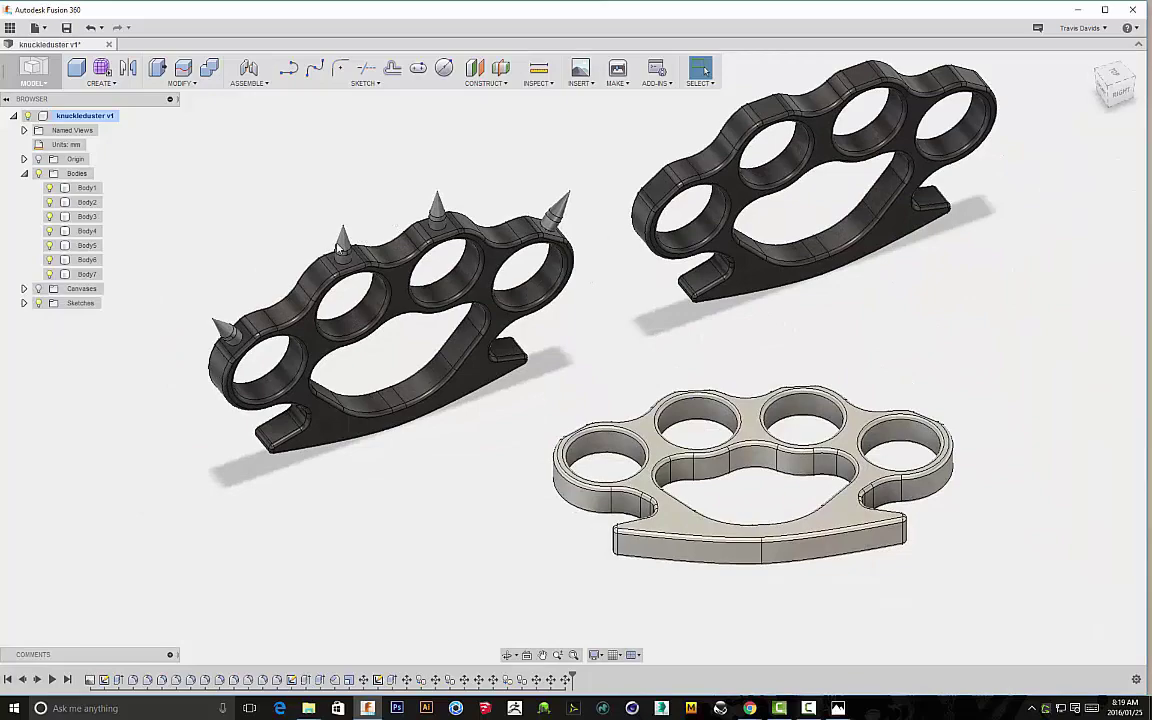
left_click(445, 79)
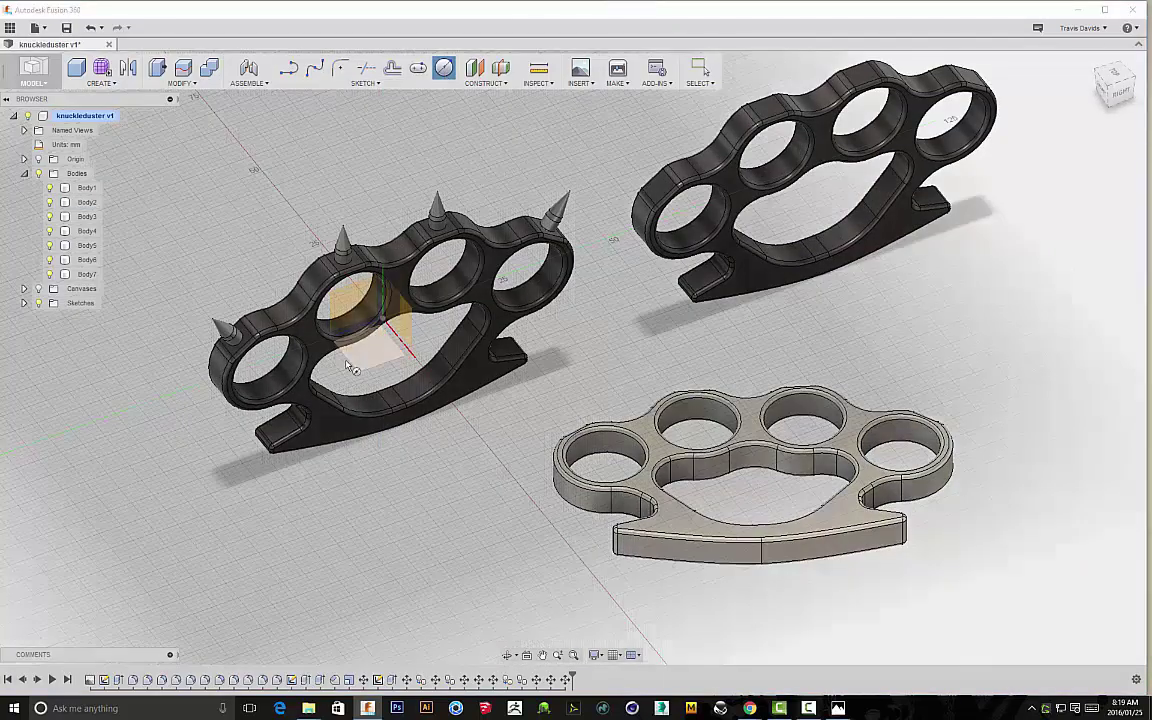
left_click(367, 362)
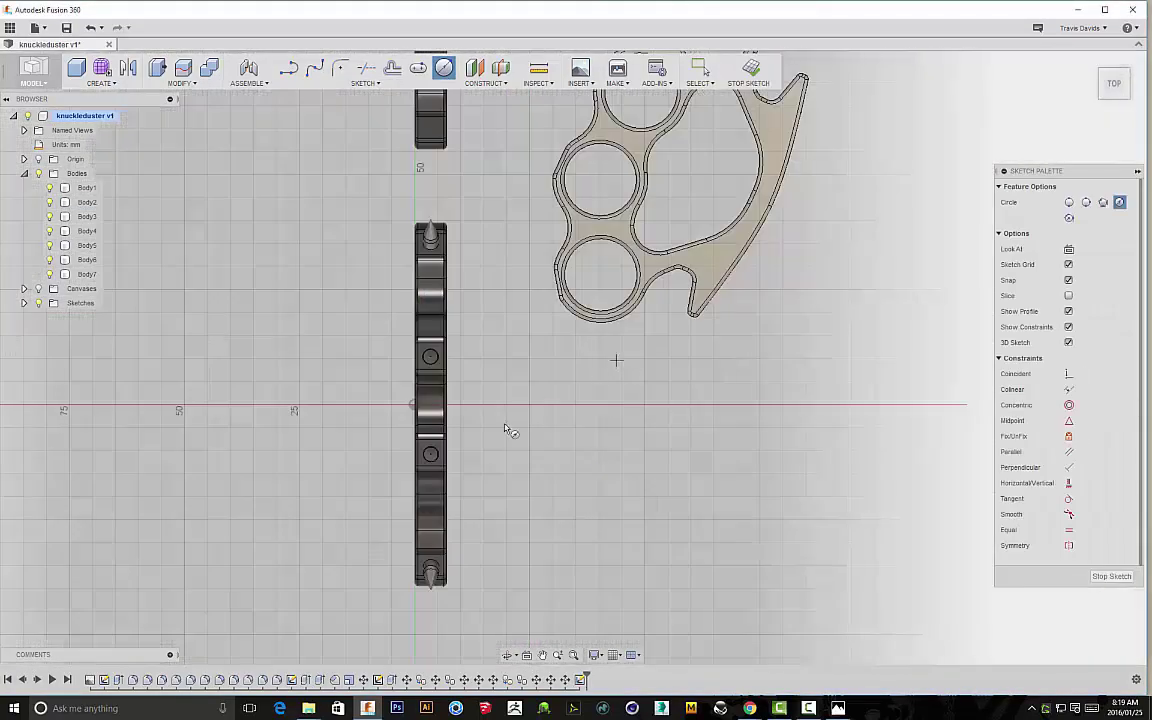
left_click(532, 428)
left_click(560, 428)
right_click(592, 428)
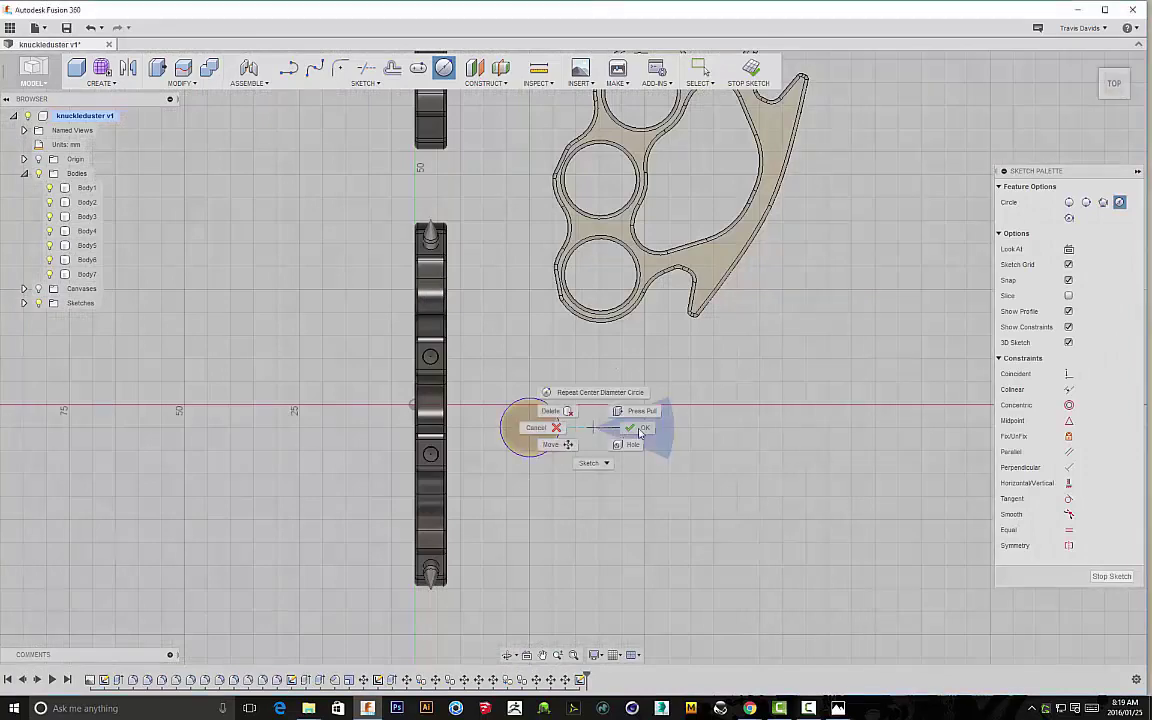
left_click(632, 428)
- Try extruding the small circle 15 mm as a new body with a -15 degree taper angle
left_click(537, 451)
mouse_move(556, 485)
middle_mouse_down("shift")
mouse_move(555, 424)
mouse_move(563, 467)
middle_mouse_up("shift")
right_click(562, 465)
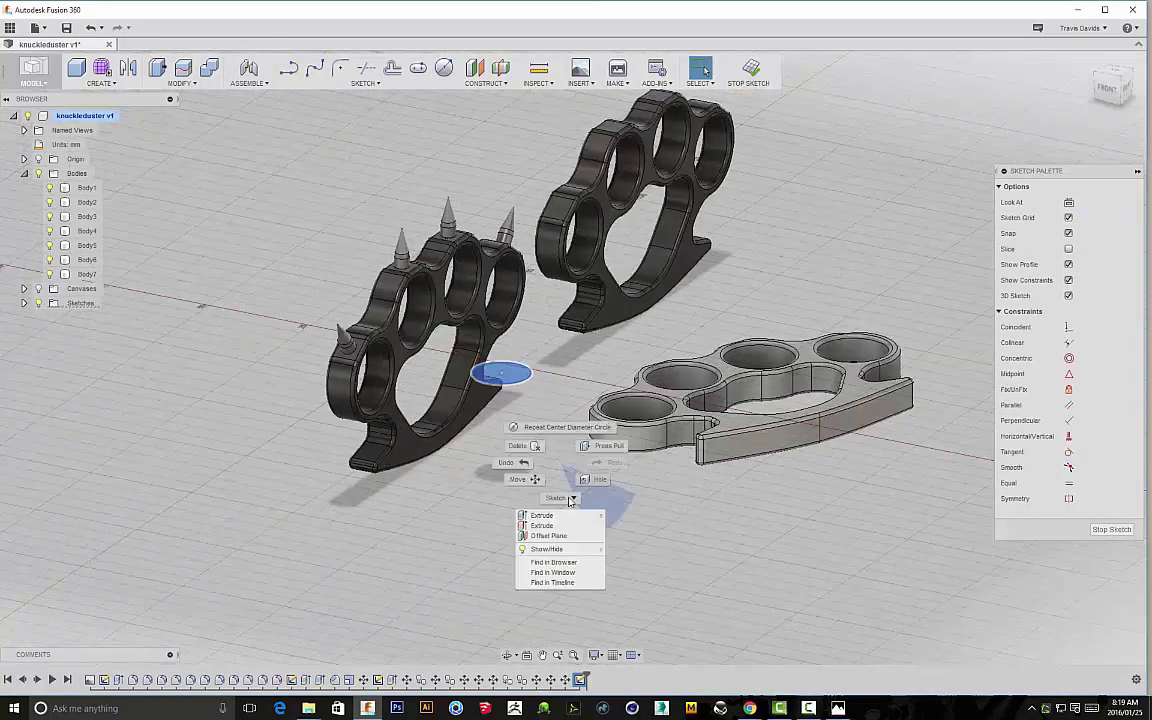
left_click(545, 515)
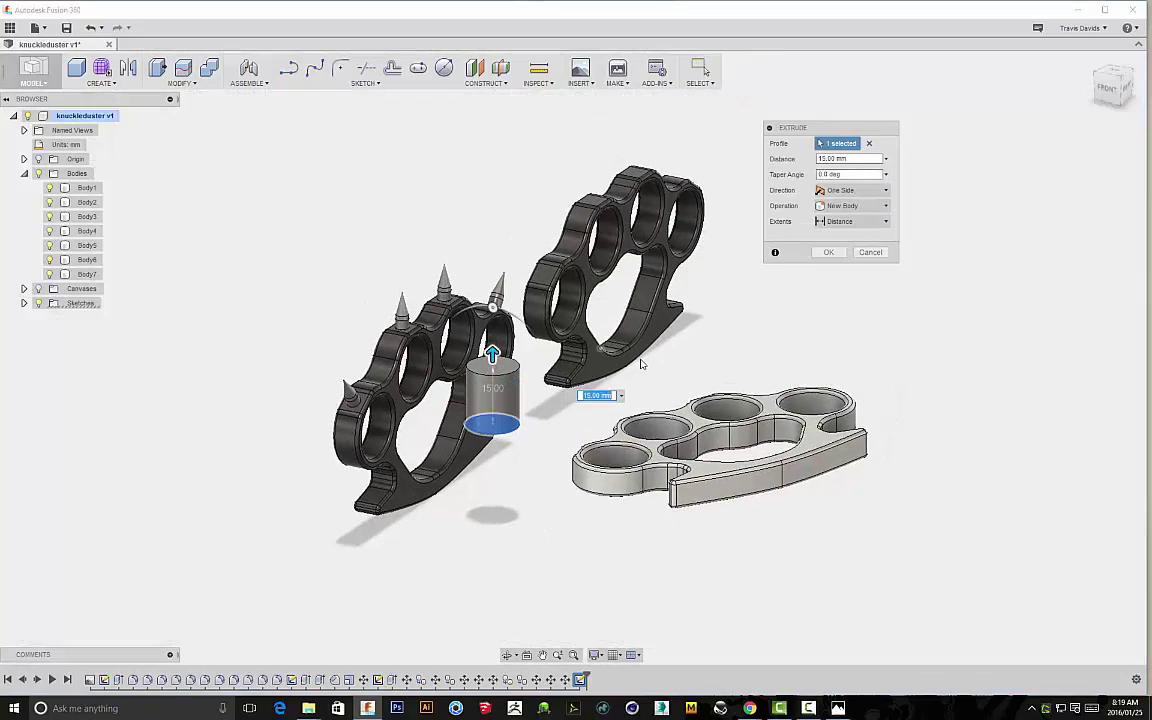
scroll(531, 294, "up", 4)
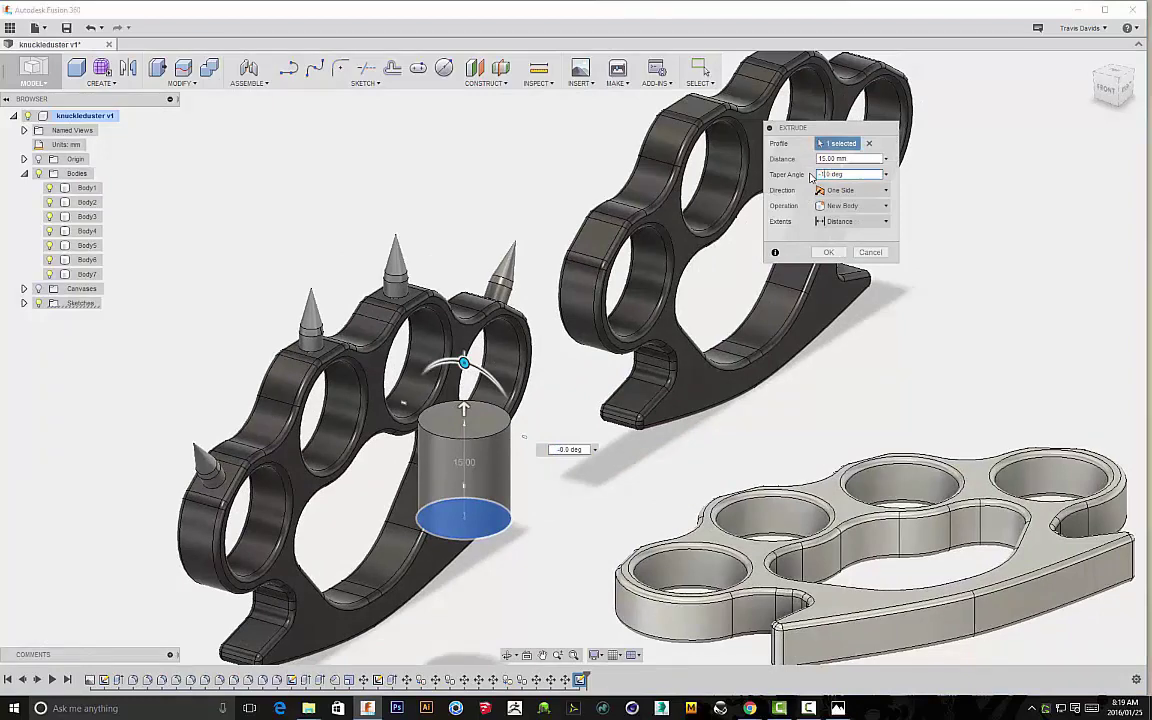
middle_click_drag(594, 289, 394, 362, "shift")
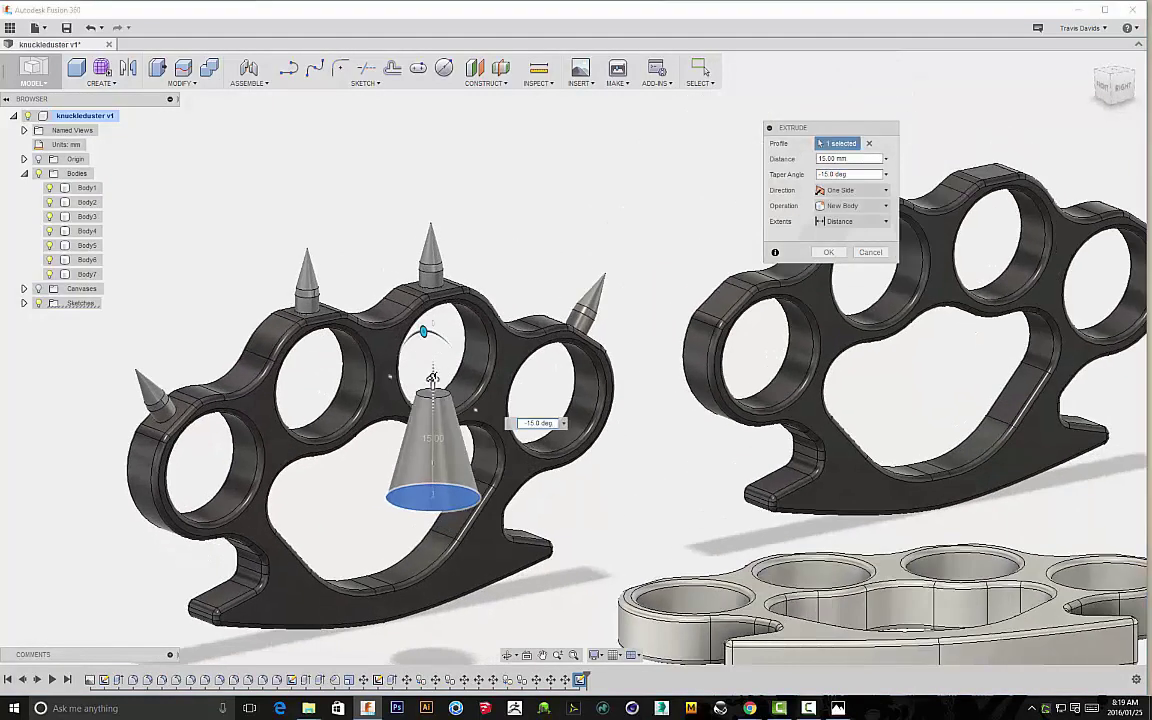
- Lengthen the tapered spike's extrusion to 21.5 mm so it narrows almost to a point, and discard the extrusion
left_click_drag(432, 377, 433, 352)
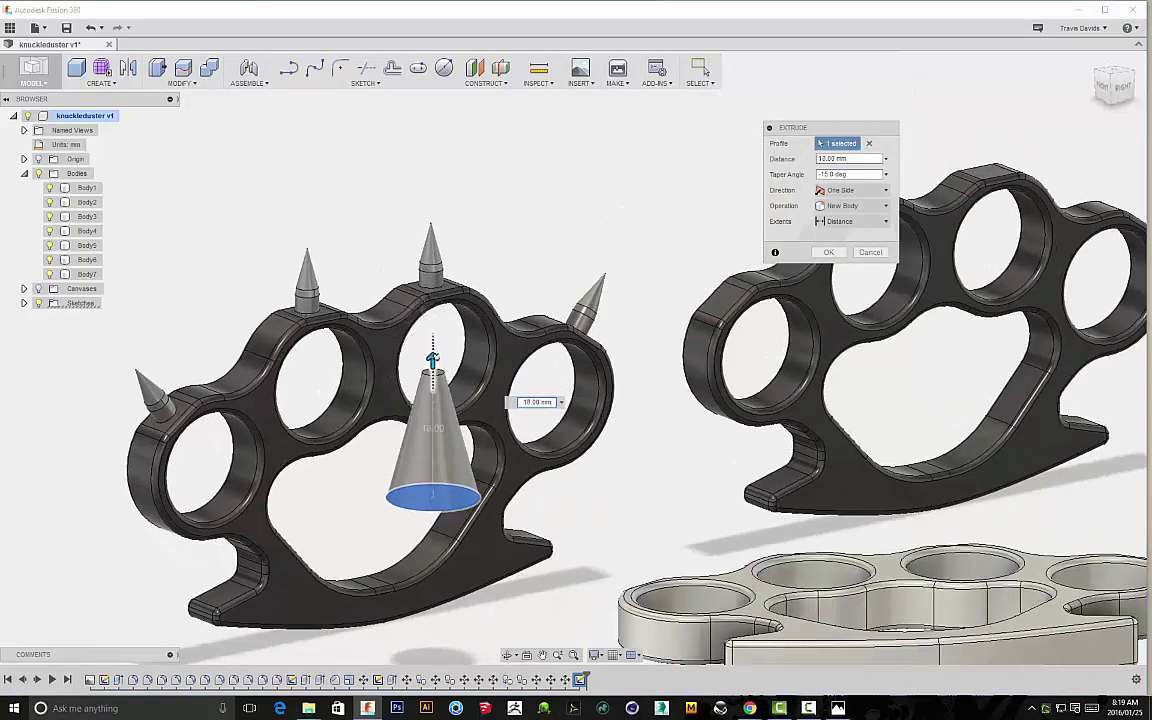
scroll(432, 331, "up", 5)
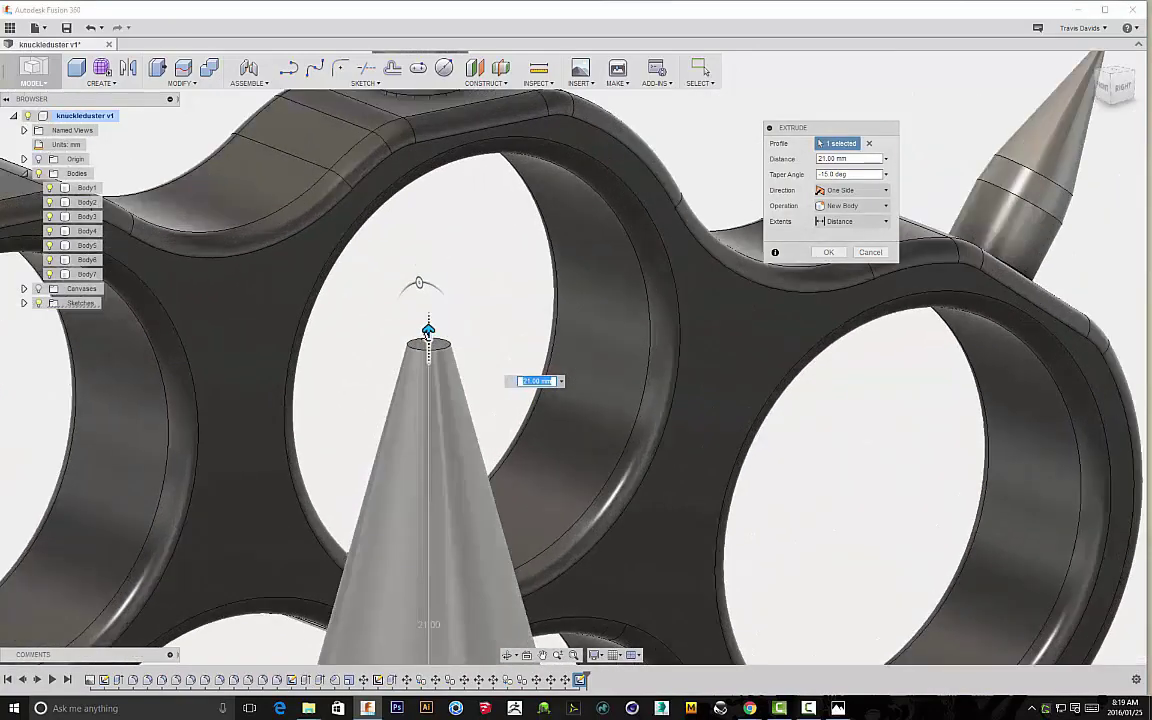
left_click_drag(428, 330, 429, 318)
scroll(429, 318, "down", 5)
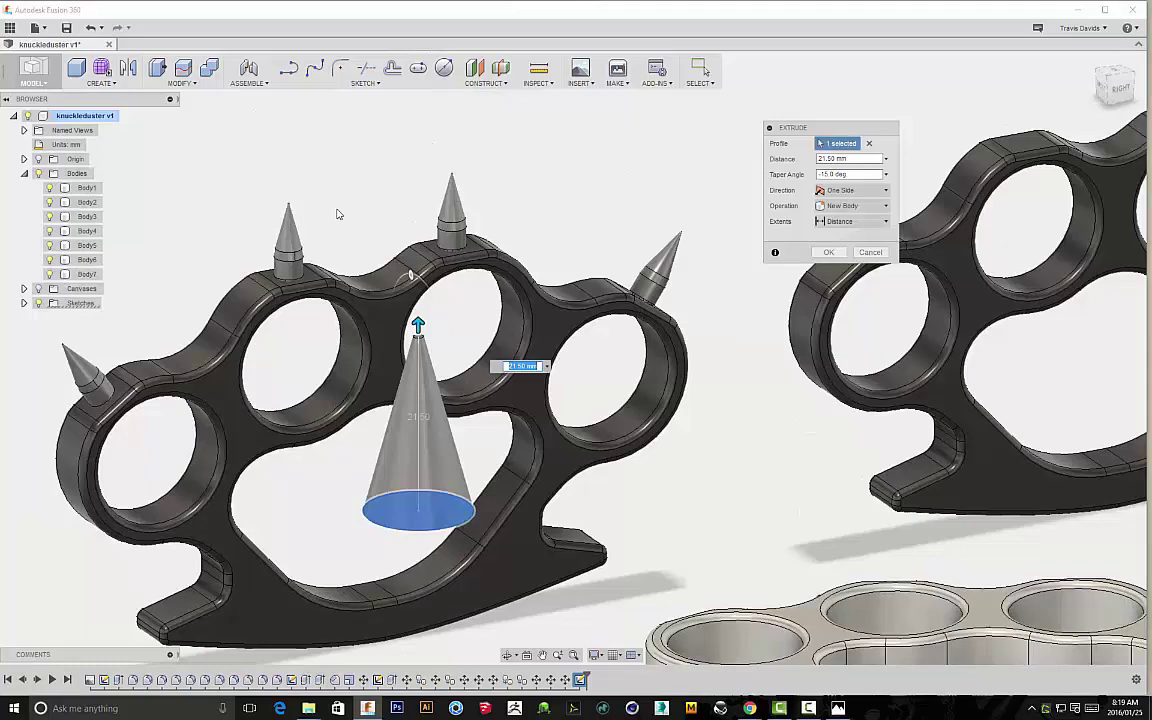
scroll(337, 214, "down", 2)
left_click(873, 253)
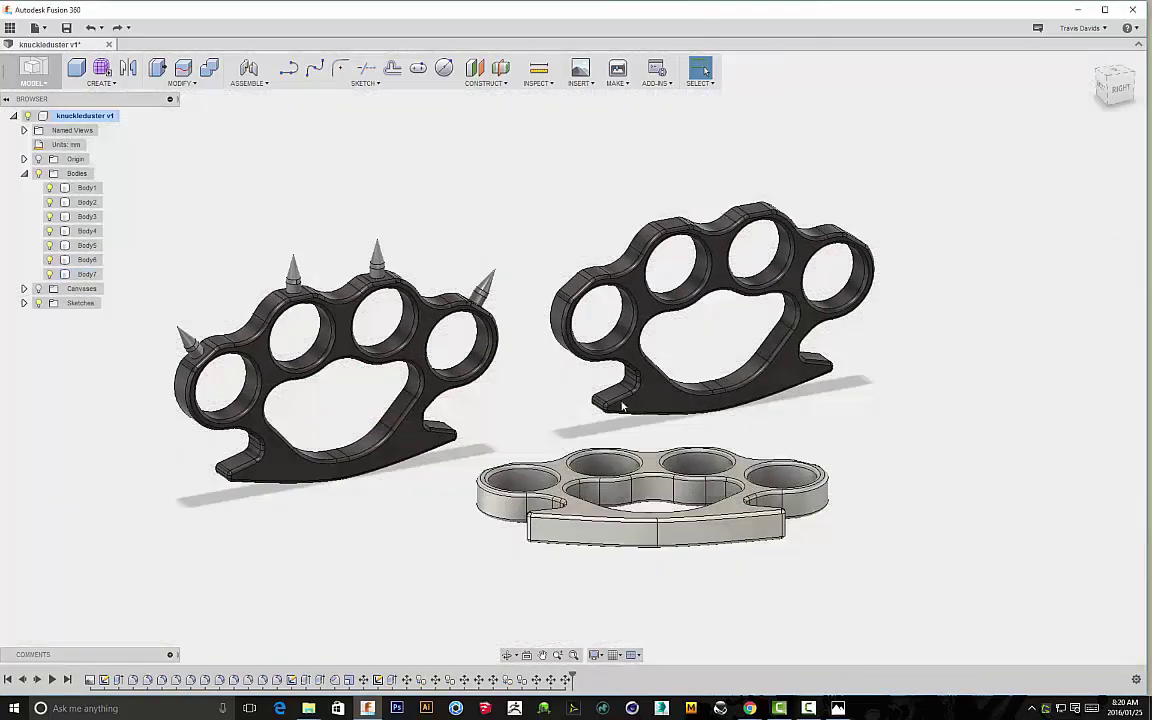
mouse_move(560, 366)
middle_mouse_down("shift")
mouse_move(437, 414)
mouse_move(459, 391)
mouse_move(540, 393)
mouse_move(383, 405)
mouse_move(476, 398)
mouse_move(452, 383)
mouse_move(461, 459)
mouse_move(543, 417)
mouse_move(532, 429)
mouse_move(363, 455)
mouse_move(462, 435)
middle_mouse_up("shift")
middle_click_drag(704, 70, 784, 361, "shift")
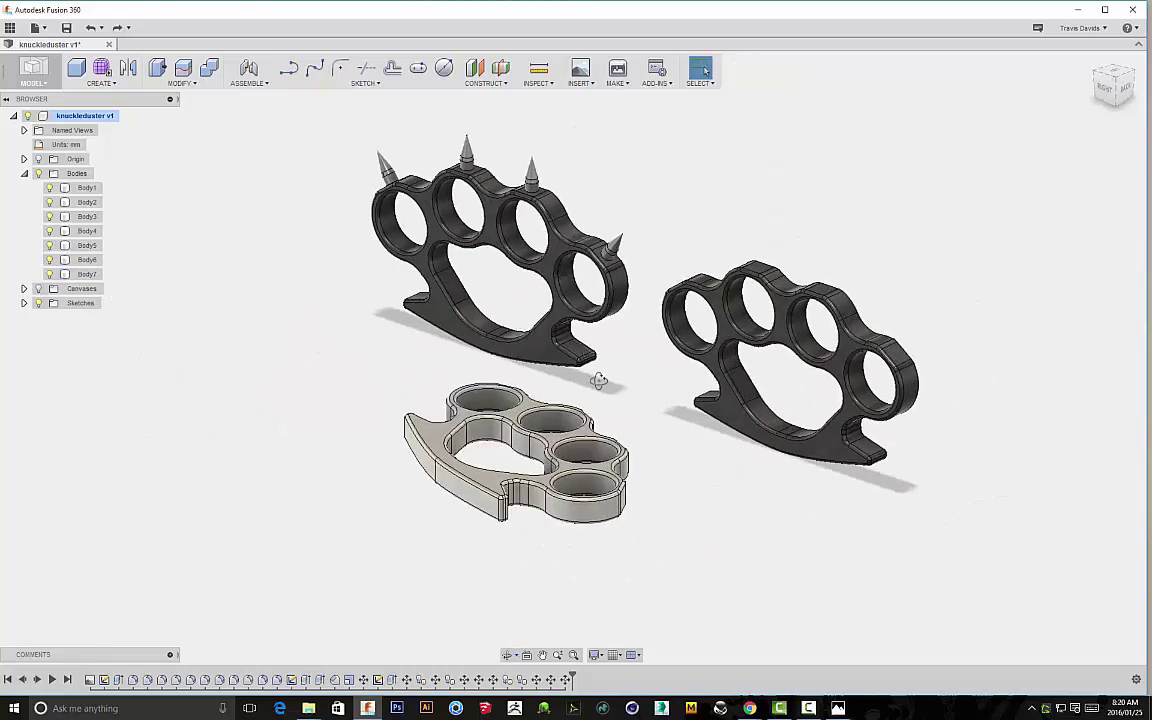
middle_click_drag(598, 380, 411, 285, "shift")
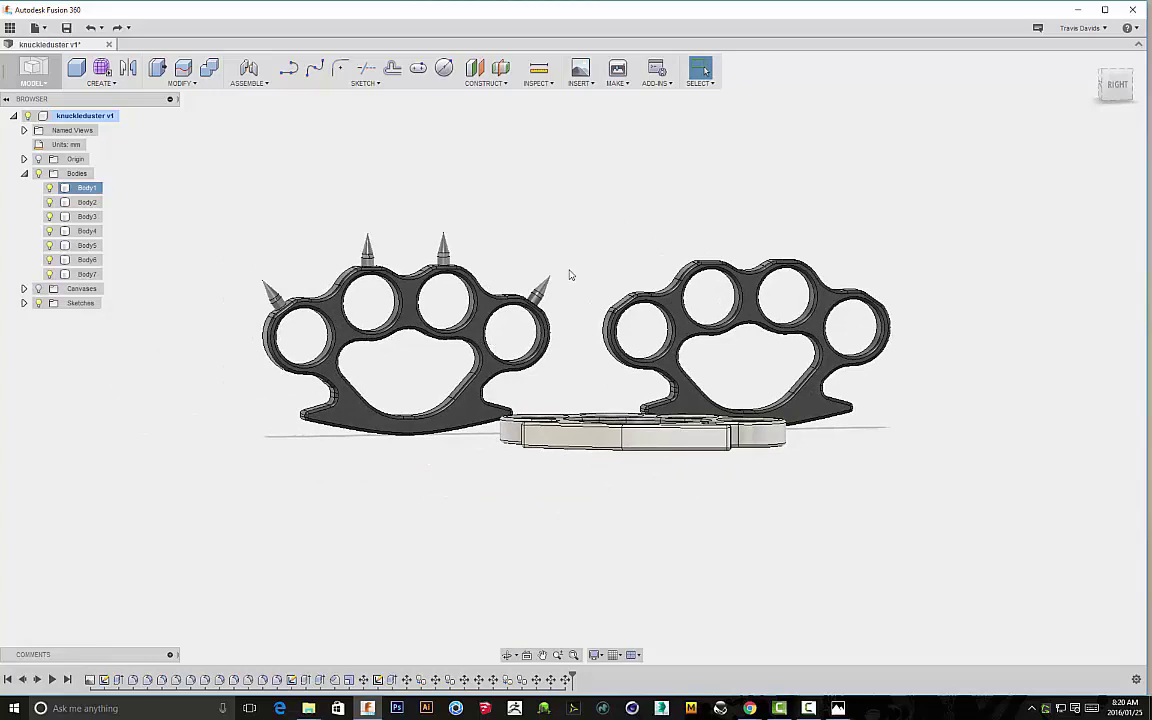
middle_click_drag(570, 275, 613, 340, "shift")
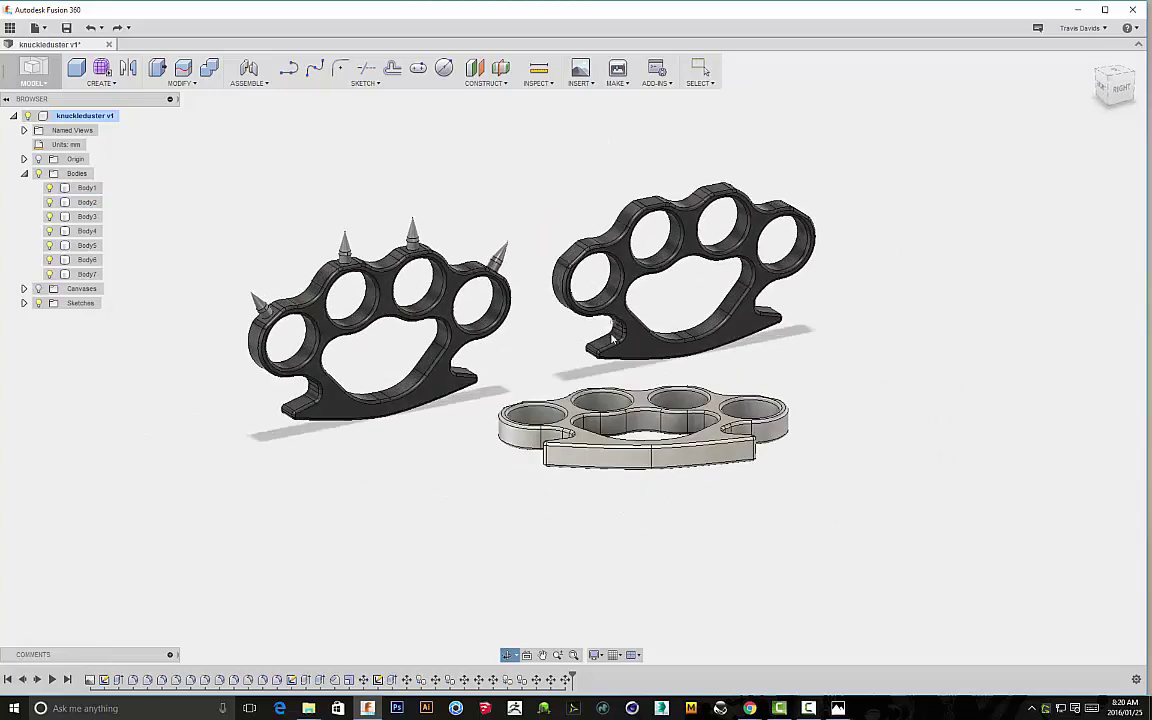